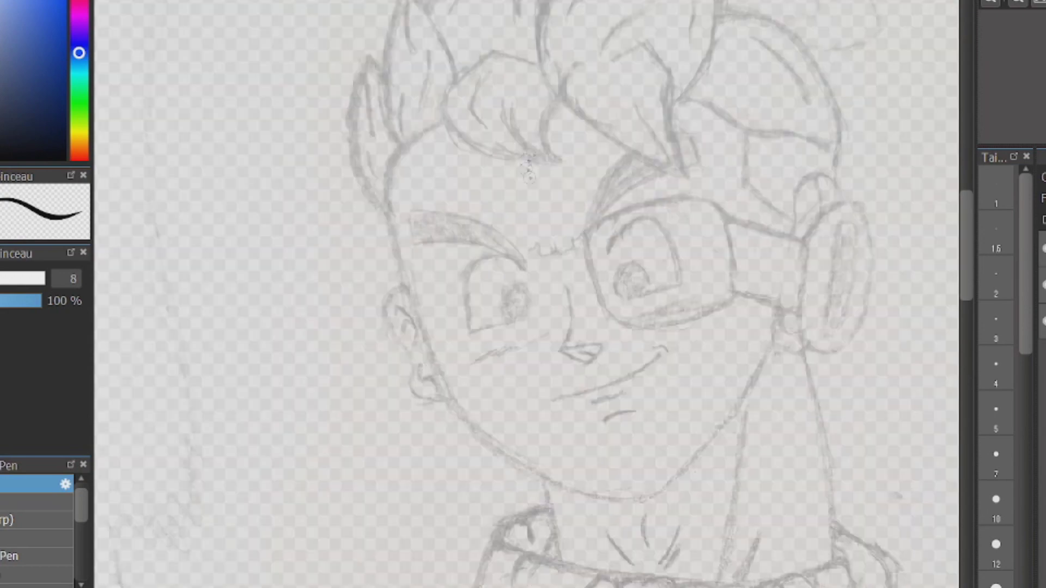
Ink the outline of the curved hair lock hanging over the forehead on the left, following the pencil sketch.
mouse_move(520, 48)
left_mouse_down()
mouse_move(479, 130)
mouse_move(585, 133)
left_mouse_up()
key("ctrl+z")
mouse_move(576, 52)
left_mouse_down()
mouse_move(432, 178)
mouse_move(836, 509)
left_mouse_up()
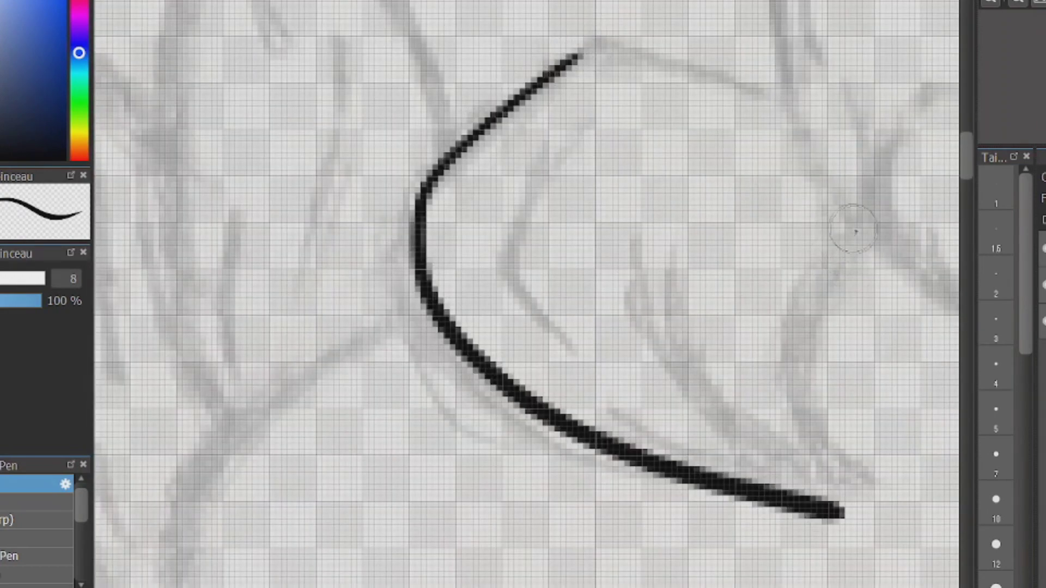
left_click_drag(844, 234, 841, 509)
left_click_drag(577, 52, 825, 111)
Ink the outline of the larger pointed middle hair lock and its join with the neighbouring forehead lock.
scroll(758, 381, "right", 5)
mouse_move(455, 89)
left_mouse_down()
mouse_move(386, 226)
mouse_move(755, 543)
left_mouse_up()
left_click_drag(599, 82, 921, 553)
mouse_move(402, 190)
left_mouse_down()
mouse_move(436, 307)
mouse_move(923, 556)
left_mouse_up()
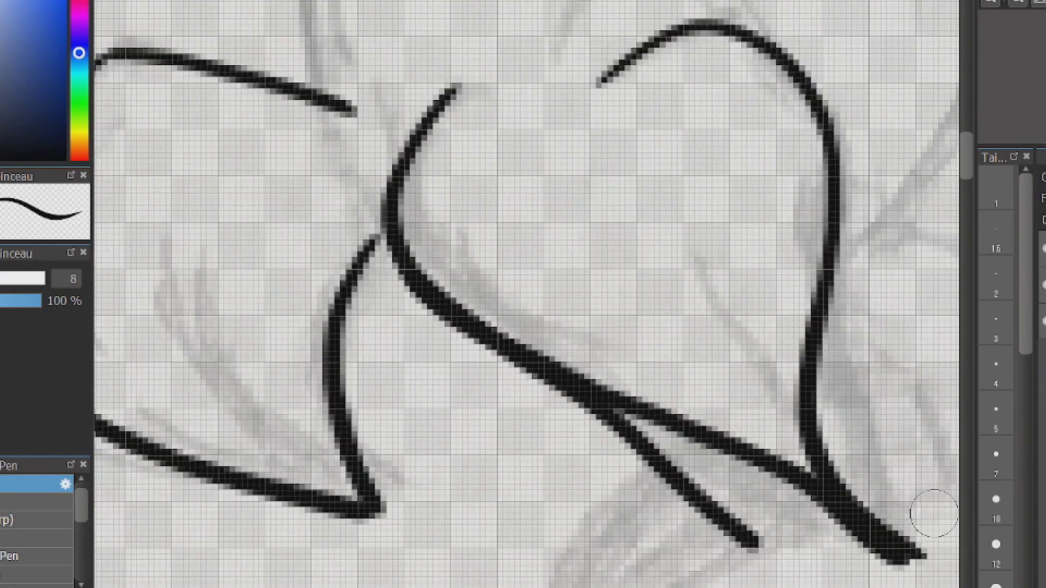
mouse_move(599, 81)
left_mouse_down()
mouse_move(626, 60)
mouse_move(825, 128)
mouse_move(811, 441)
mouse_move(662, 490)
mouse_move(545, 363)
left_mouse_up()
mouse_move(457, 87)
left_mouse_down()
mouse_move(444, 131)
mouse_move(515, 327)
left_mouse_up()
mouse_move(389, 136)
left_mouse_down()
mouse_move(525, 351)
mouse_move(841, 550)
left_mouse_up()
mouse_move(585, 93)
left_mouse_down()
mouse_move(724, 26)
mouse_move(834, 550)
left_mouse_up()
left_click_drag(899, 81, 906, 522)
left_click_drag(926, 70, 926, 240)
Ink the curved inner strands inside the left forehead lock.
left_click_drag(379, 586, 381, 239)
mouse_move(261, 578)
left_mouse_down()
mouse_move(487, 580)
mouse_move(785, 288)
left_mouse_up()
left_click_drag(653, 68, 656, 289)
mouse_move(753, 158)
left_mouse_down()
mouse_move(736, 281)
mouse_move(912, 460)
left_mouse_up()
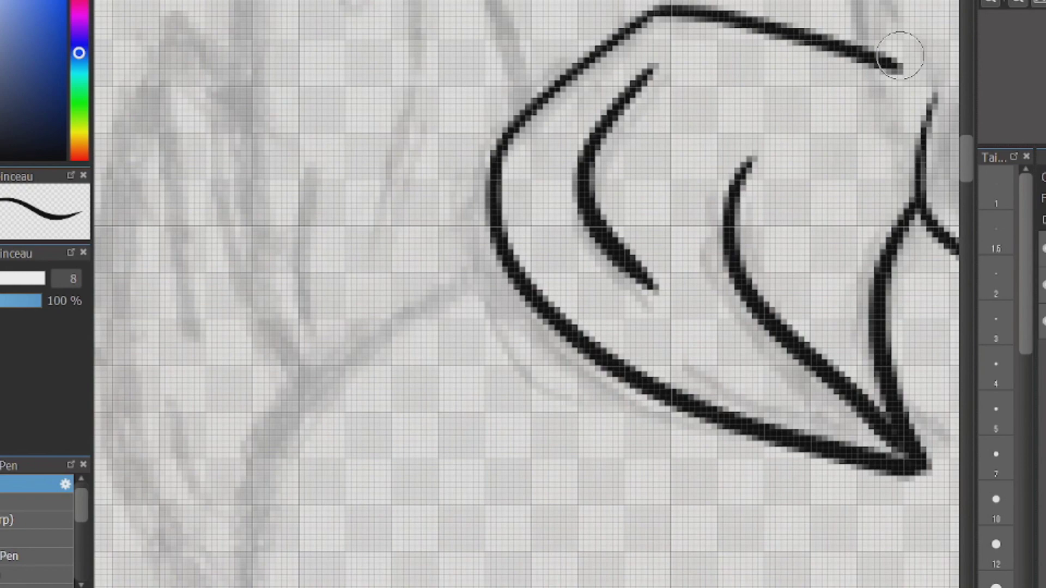
Ink the tall pointed hair spike left of the forehead lock, including its inner strand lines.
left_click_drag(436, 218, 436, 449)
key("ctrl+minus")
mouse_move(369, 32)
left_mouse_down()
mouse_move(331, 112)
mouse_move(358, 533)
mouse_move(536, 322)
mouse_move(384, 267)
left_mouse_up()
left_click_drag(450, 231, 406, 444)
left_click_drag(360, 363, 367, 497)
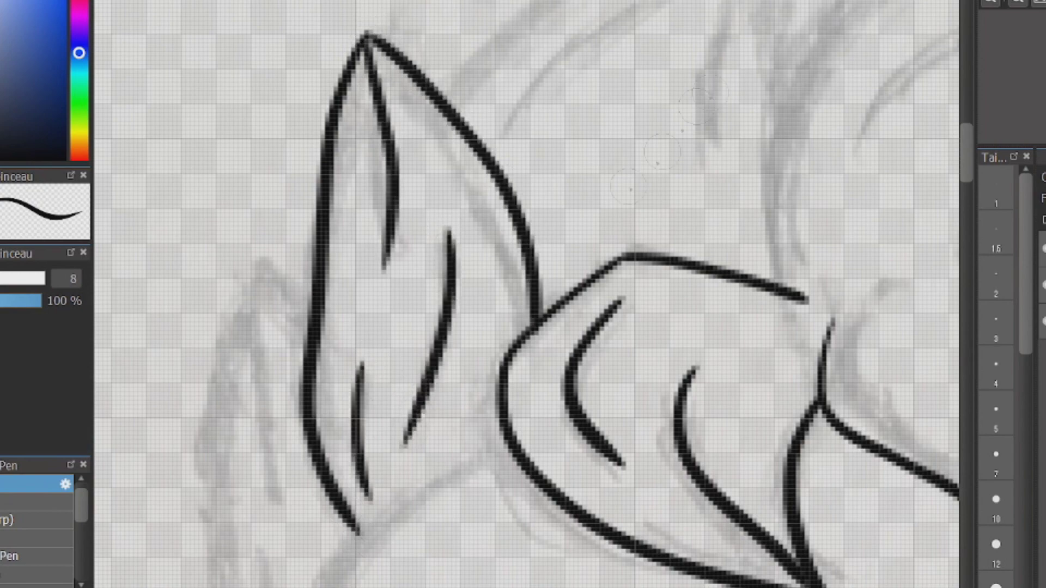
Ink the outermost left hair lock and two short strand lines inside it.
scroll(951, 147, "down", 3)
mouse_move(300, 177)
left_mouse_down()
mouse_move(249, 106)
mouse_move(302, 578)
left_mouse_up()
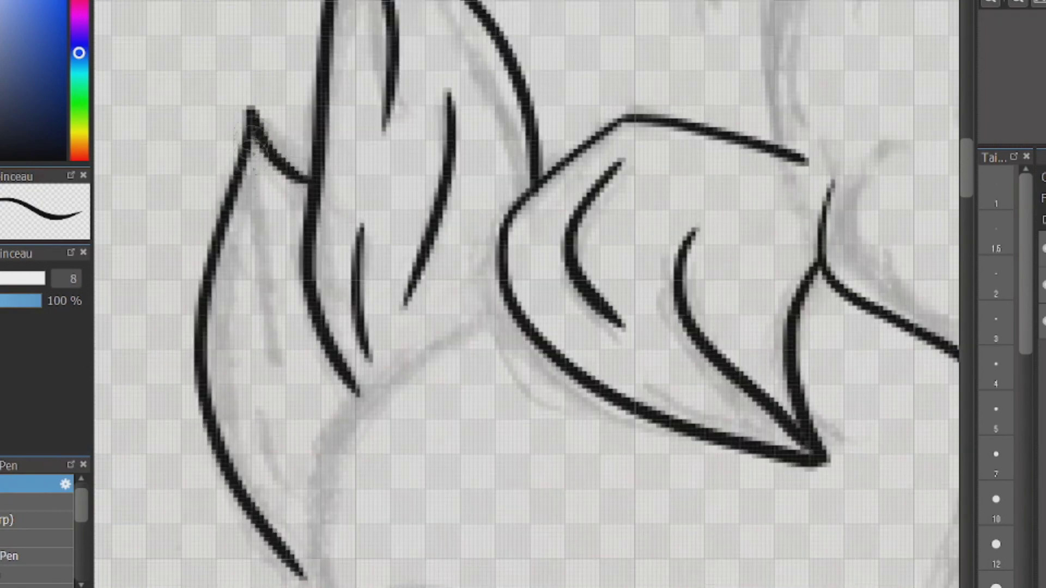
left_click_drag(250, 126, 272, 388)
left_click_drag(245, 397, 294, 518)
Ink two inner strand lines inside the pointed middle forehead lock.
left_click_drag(850, 305, 203, 284)
mouse_move(398, 221)
left_mouse_down()
mouse_move(472, 348)
mouse_move(503, 451)
left_mouse_up()
left_click_drag(354, 150, 460, 210)
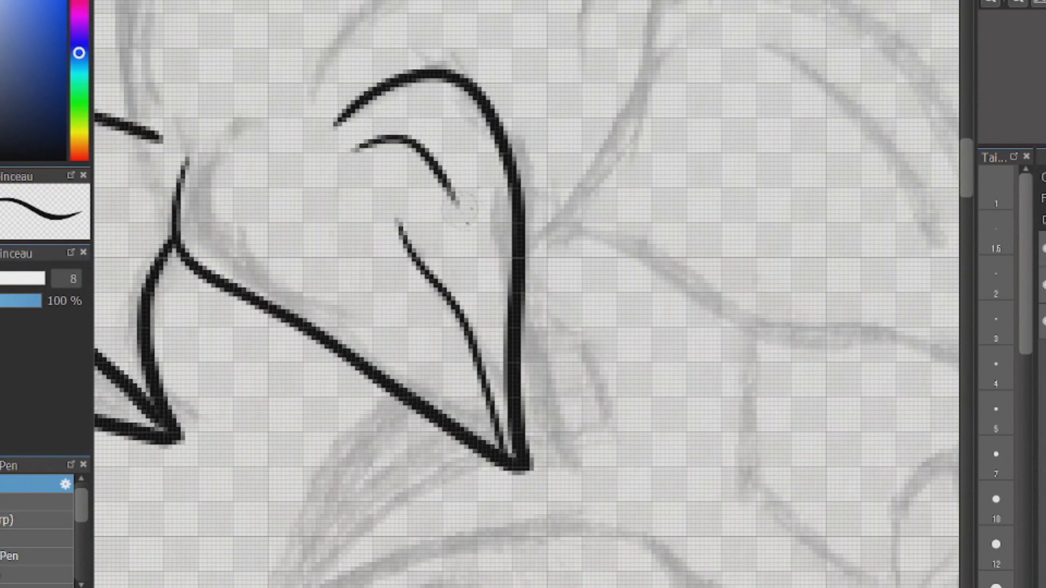
Ink the large swept-up hair lock at the top of the head and its three inner strand lines.
scroll(526, 295, "up", 6)
mouse_move(134, 539)
left_mouse_down()
mouse_move(665, 11)
mouse_move(583, 586)
left_mouse_up()
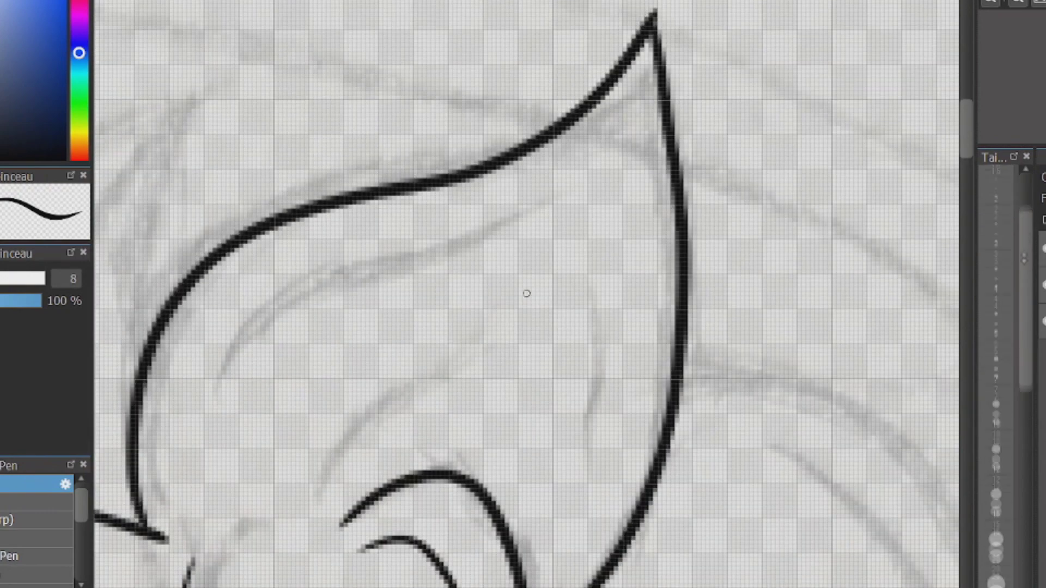
scroll(525, 295, "down", 5)
left_click_drag(587, 258, 556, 289)
left_click_drag(966, 162, 966, 133)
left_click_drag(215, 398, 594, 115)
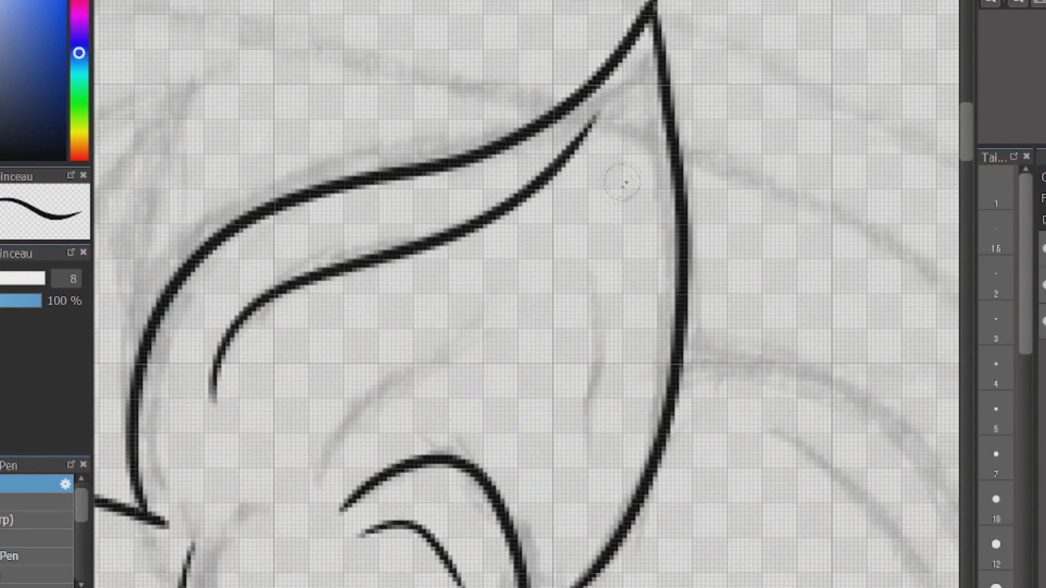
left_click_drag(612, 198, 569, 459)
left_click_drag(317, 491, 483, 323)
Ink the pointed hair spike left of the large top lock, with two long strands inside it.
left_click_drag(517, 587, 926, 581)
mouse_move(283, 318)
left_mouse_down()
mouse_move(441, 175)
mouse_move(658, 82)
left_mouse_up()
left_click_drag(657, 83, 656, 266)
mouse_move(641, 99)
left_mouse_down()
mouse_move(549, 288)
mouse_move(540, 402)
left_mouse_up()
left_click_drag(505, 197, 370, 444)
Ink the rounded upper-left edge of the middle forehead lock to close the gap beside the neighbouring lock.
left_click_drag(526, 294, 264, 294)
left_click_drag(424, 519, 518, 523)
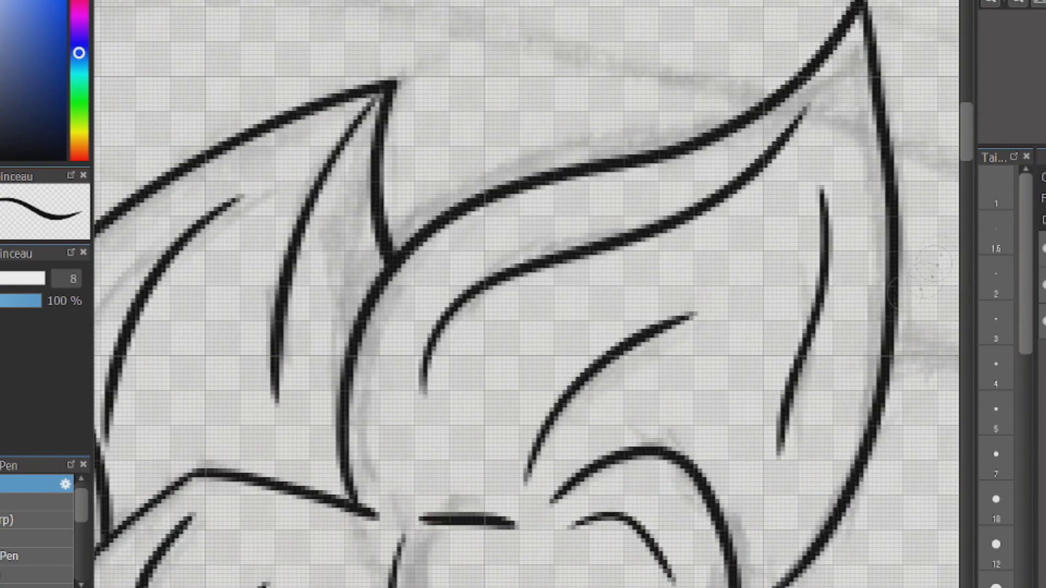
left_click_drag(558, 577, 562, 289)
left_click_drag(524, 234, 429, 231)
left_click_drag(403, 275, 501, 208)
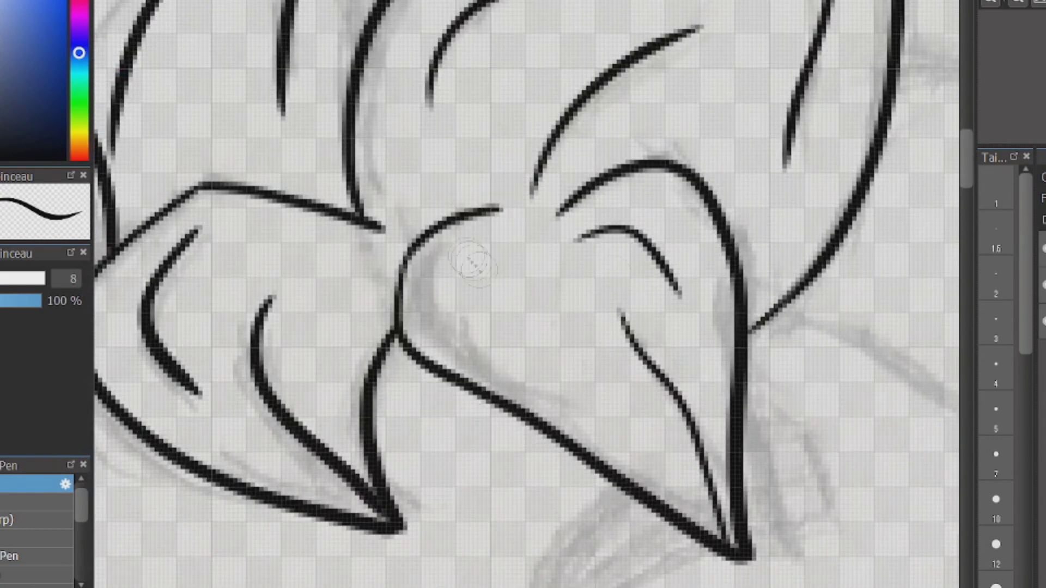
mouse_move(451, 245)
left_mouse_down()
mouse_move(547, 375)
mouse_move(502, 335)
left_mouse_up()
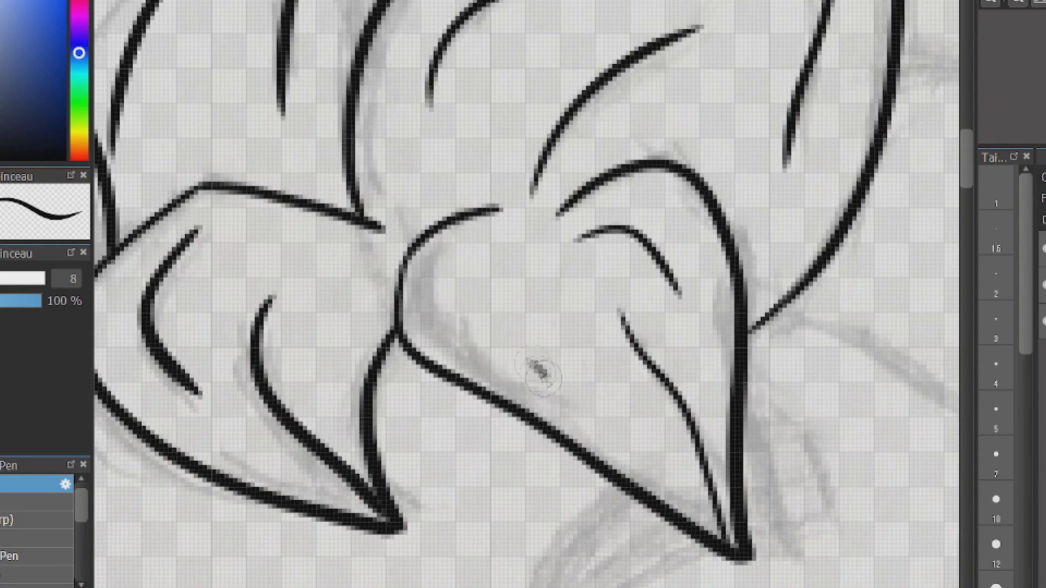
Ink the outline of the side of the head on the right and the hairline above the ear.
left_click_drag(752, 294, 288, 302)
mouse_move(434, 73)
left_mouse_down()
mouse_move(772, 439)
mouse_move(769, 464)
left_mouse_up()
mouse_move(310, 330)
left_mouse_down()
mouse_move(525, 426)
mouse_move(769, 463)
left_mouse_up()
scroll(527, 294, "down", 3)
left_click_drag(523, 188, 661, 449)
left_click_drag(774, 220, 767, 297)
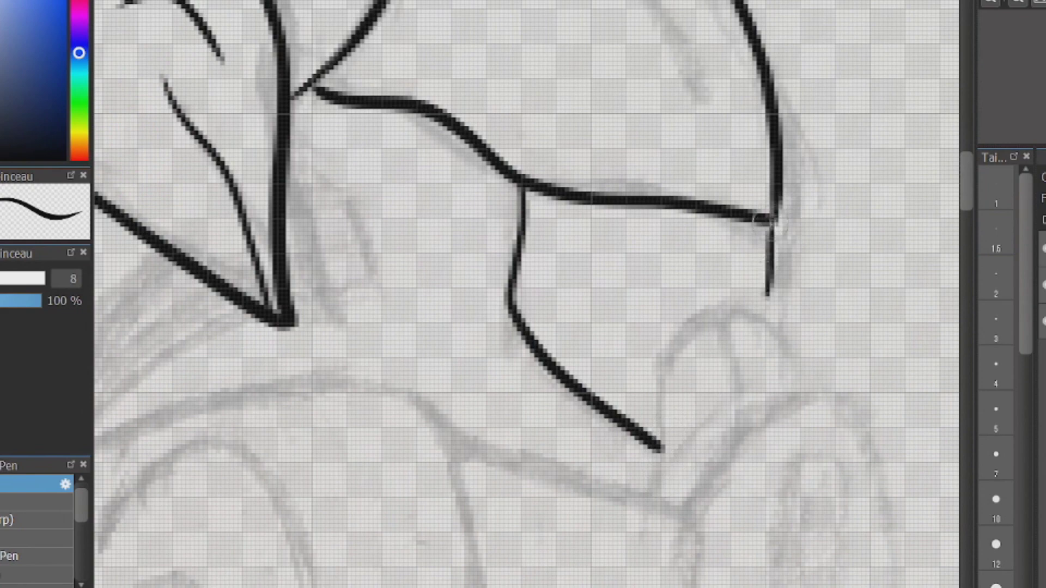
Ink the right eyebrow under the pointed lock and the small angular shape beside the lock's tip.
scroll(382, 294, "left", 3)
mouse_move(430, 262)
left_mouse_down()
mouse_move(305, 444)
mouse_move(572, 326)
left_mouse_up()
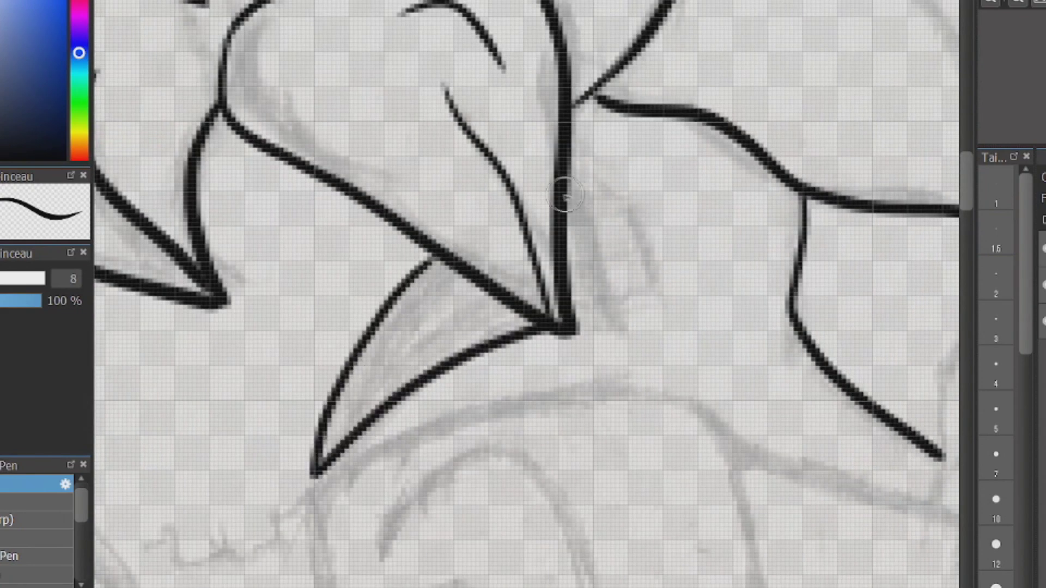
left_click_drag(571, 193, 572, 321)
mouse_move(643, 275)
left_mouse_down()
mouse_move(602, 319)
mouse_move(635, 240)
left_mouse_up()
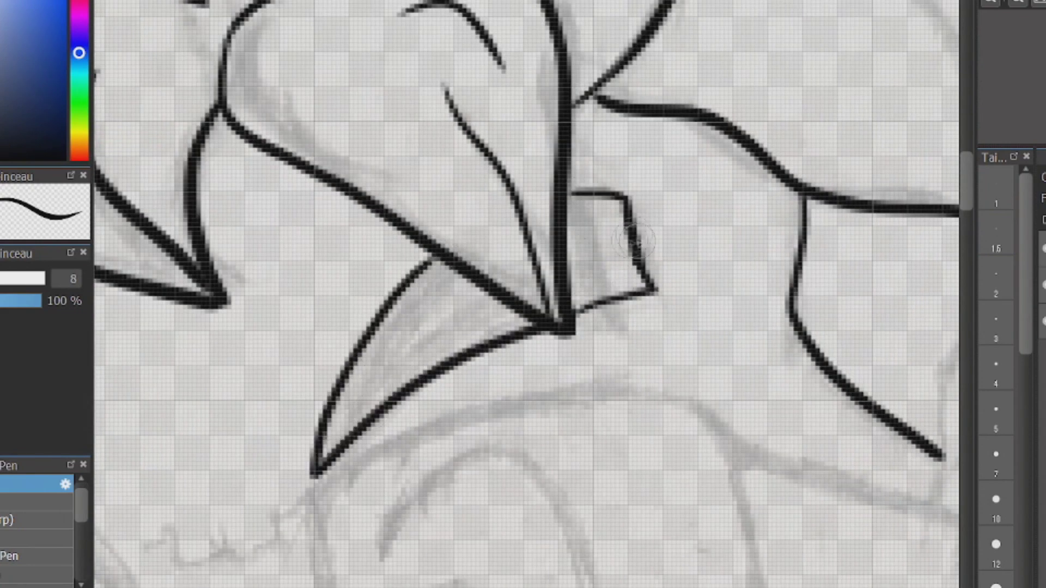
left_click_drag(651, 289, 574, 312)
Ink the closed outline of the left eyebrow.
left_click_drag(676, 587, 618, 587)
left_click_drag(966, 188, 966, 212)
left_click_drag(367, 185, 378, 286)
left_click_drag(378, 285, 714, 351)
left_click_drag(369, 181, 714, 347)
Ink the left eye's outline and its solid black pupil.
left_click_drag(652, 315, 552, 563)
left_click_drag(551, 563, 721, 513)
left_click_drag(678, 403, 664, 515)
mouse_move(681, 403)
left_mouse_down()
mouse_move(716, 514)
mouse_move(708, 475)
left_mouse_up()
Ink the right eye's outline and its solid black pupil.
left_click_drag(817, 354, 306, 360)
left_click_drag(445, 333, 670, 420)
left_click_drag(670, 417, 520, 452)
mouse_move(520, 452)
left_mouse_down()
mouse_move(482, 370)
mouse_move(587, 425)
left_mouse_up()
mouse_move(498, 381)
left_mouse_down()
mouse_move(557, 379)
mouse_move(569, 428)
left_mouse_up()
Ink the small curved frown creases between the eyebrows.
left_click_drag(567, 587, 546, 587)
left_click_drag(440, 288, 494, 324)
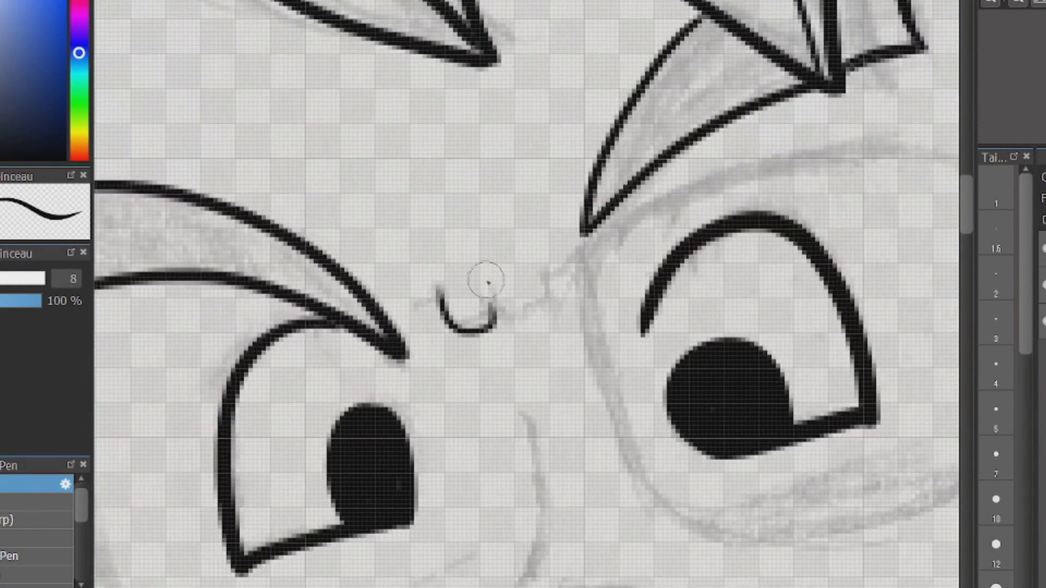
left_click_drag(485, 287, 538, 267)
Ink the bridge of the nose and the angular nose tip with its nostril.
left_click_drag(528, 490, 535, 120)
mouse_move(534, 48)
left_mouse_down()
mouse_move(531, 202)
mouse_move(591, 280)
left_mouse_up()
mouse_move(517, 228)
left_mouse_down()
mouse_move(637, 210)
mouse_move(613, 260)
left_mouse_up()
left_click_drag(583, 237, 592, 279)
Ink the smiling mouth with the short lines beneath it, and the zigzag hatching under both eyes.
left_click_drag(492, 391, 825, 244)
mouse_move(790, 235)
left_mouse_down()
mouse_move(821, 233)
mouse_move(823, 243)
left_mouse_up()
left_click_drag(623, 394, 693, 364)
left_click_drag(635, 459, 780, 406)
left_click_drag(255, 277, 510, 166)
mouse_move(745, 134)
left_mouse_down()
mouse_move(464, 142)
mouse_move(572, 94)
left_mouse_up()
Ink the face contour from the left hairline down the cheek, around the chin and up the right jaw.
key("ctrl+0")
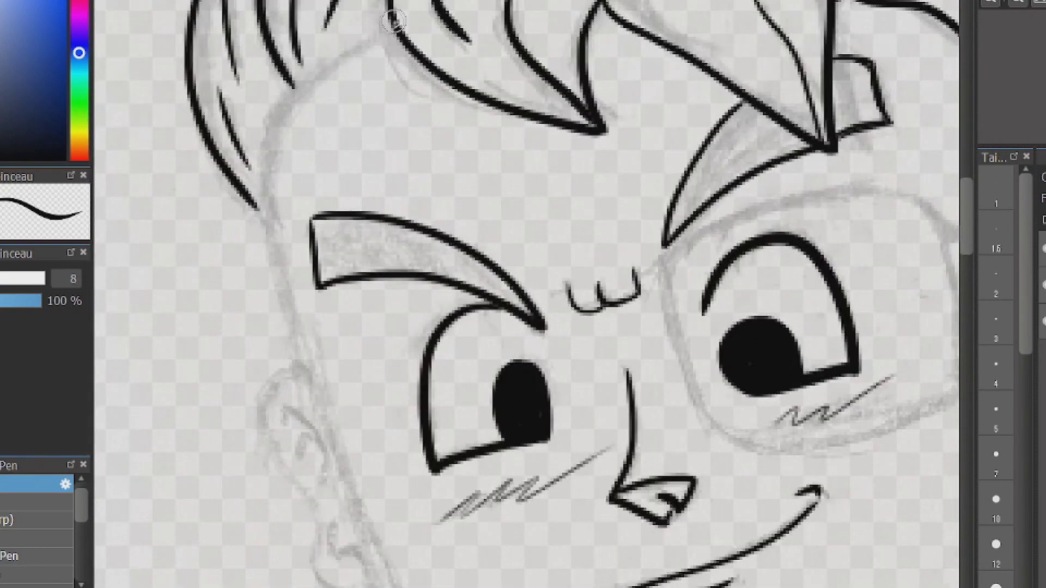
mouse_move(392, 13)
left_mouse_down()
mouse_move(332, 446)
mouse_move(365, 523)
left_mouse_up()
scroll(381, 327, "down", 6)
left_click_drag(367, 185, 719, 460)
scroll(743, 463, "right", 5)
left_click_drag(822, 166, 604, 444)
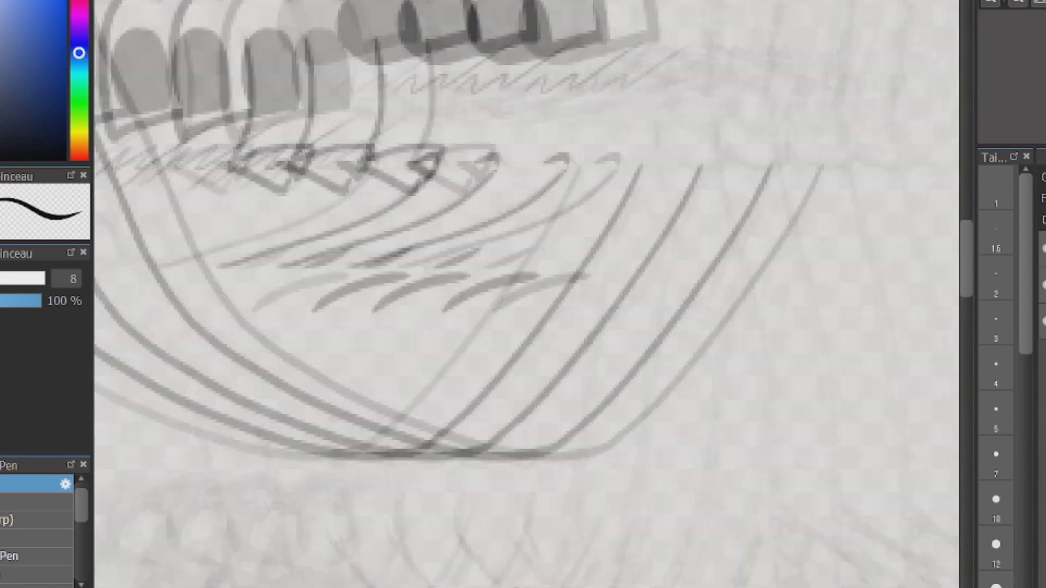
Ink the throat creases, the two neck muscle lines and the left edge of the neck.
left_click_drag(516, 471, 531, 553)
left_click_drag(594, 493, 545, 586)
left_click_drag(439, 526, 498, 577)
left_click_drag(581, 531, 559, 556)
scroll(523, 327, "up", 2)
left_click_drag(728, 105, 662, 429)
left_click_drag(754, 315, 702, 430)
left_click_drag(313, 214, 353, 385)
Ink the eyepiece strap, the oval earpiece and the parts of the ear showing above and below it.
scroll(706, 158, "up", 8)
mouse_move(681, 160)
left_mouse_down()
mouse_move(795, 339)
mouse_move(813, 342)
left_mouse_up()
left_click_drag(682, 157, 828, 205)
mouse_move(824, 101)
left_mouse_down()
mouse_move(818, 200)
mouse_move(912, 124)
mouse_move(681, 131)
left_mouse_up()
mouse_move(680, 132)
left_mouse_down()
mouse_move(616, 213)
mouse_move(674, 443)
mouse_move(652, 449)
left_mouse_up()
left_click_drag(543, 398, 605, 417)
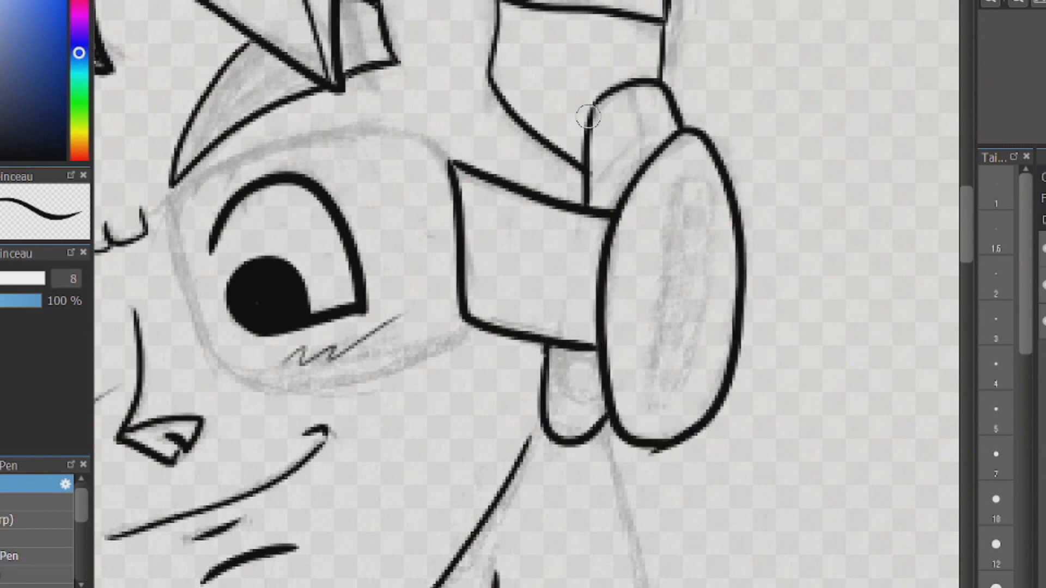
Draw a solid black vertical bar inside the oval earpiece.
left_click_drag(690, 169, 672, 411)
left_click_drag(689, 267, 675, 411)
mouse_move(687, 371)
left_mouse_down()
mouse_move(693, 180)
mouse_move(678, 392)
left_mouse_up()
left_click_drag(689, 346, 676, 414)
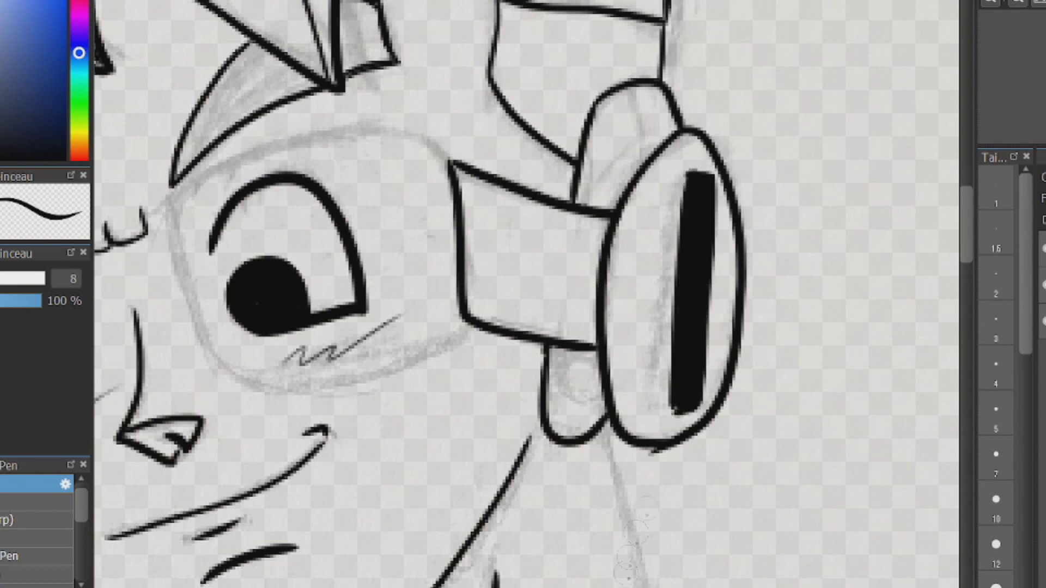
Ink the right edge of the neck from below the earpiece down to the collar.
scroll(675, 381, "down", 5)
left_click_drag(602, 25, 657, 250)
left_click_drag(658, 312, 662, 449)
Ink the left ear's outline, earlobe and inner fold lines beside the cheek.
scroll(662, 447, "left", 3)
scroll(931, 119, "down", 5)
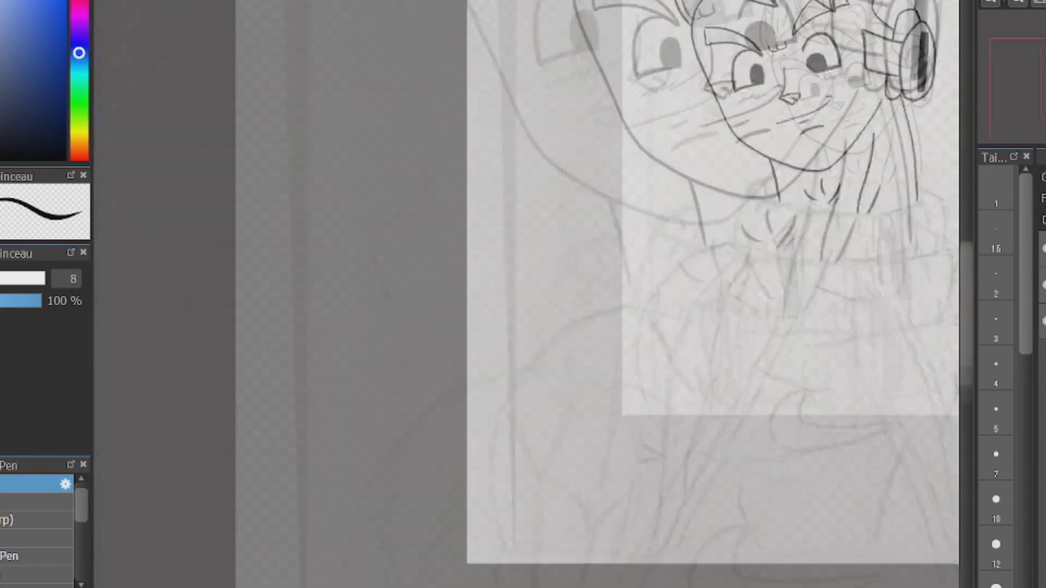
scroll(930, 119, "up", 2)
scroll(763, 218, "up", 3)
scroll(584, 213, "up", 5)
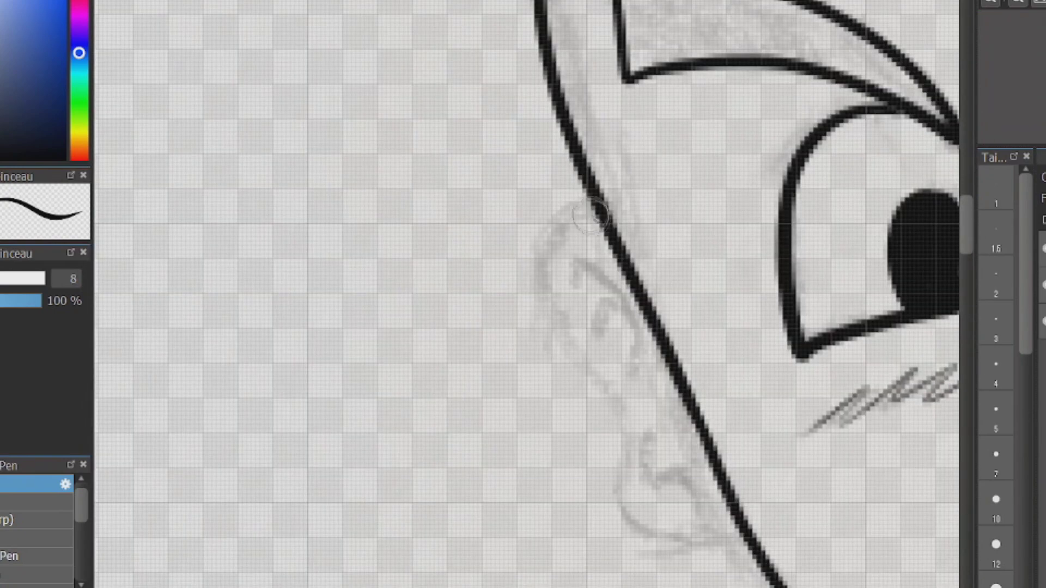
left_click_drag(588, 201, 735, 517)
left_click_drag(650, 431, 722, 504)
mouse_move(571, 290)
left_mouse_down()
mouse_move(645, 315)
mouse_move(598, 336)
left_mouse_up()
left_click_drag(634, 321, 629, 389)
left_click_drag(643, 370, 676, 414)
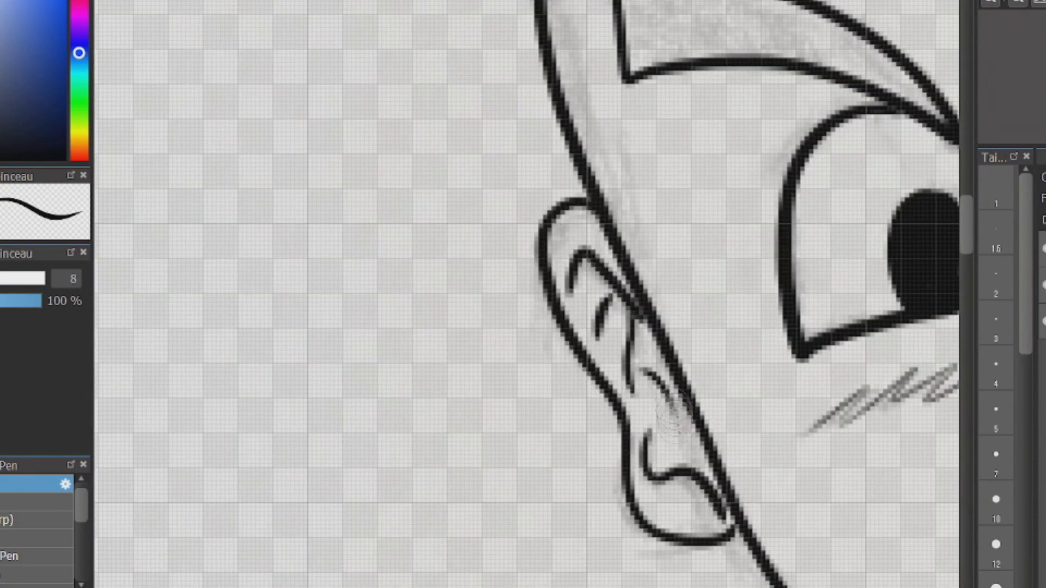
left_click_drag(673, 453, 680, 464)
Ink the left part of the ribbed collar with its rounded folds.
left_click_drag(523, 585, 640, 585)
left_click_drag(965, 229, 965, 314)
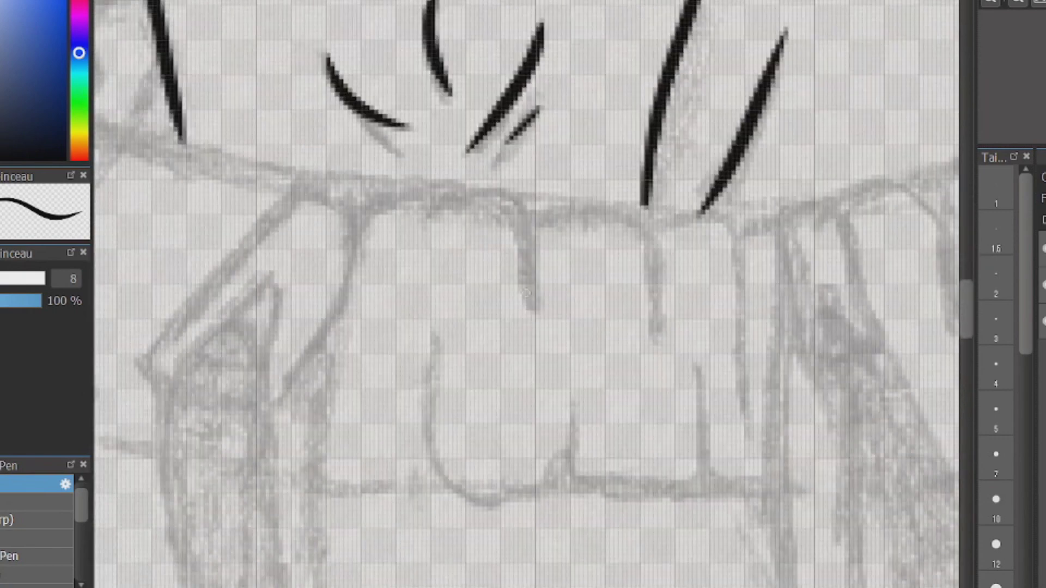
scroll(493, 281, "down", 5)
scroll(383, 204, "up", 3)
mouse_move(428, 205)
left_mouse_down()
mouse_move(351, 251)
mouse_move(356, 376)
mouse_move(407, 381)
left_mouse_up()
left_click_drag(406, 273, 413, 338)
left_click_drag(425, 283, 467, 341)
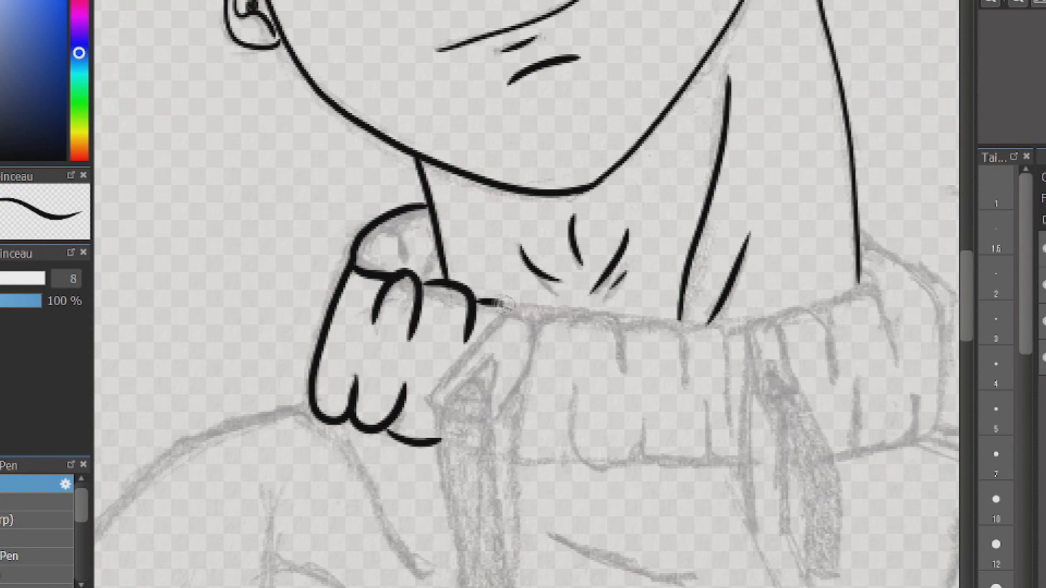
Ink the rounded upper and lower folds of the collar's middle part below the throat.
left_click_drag(616, 321, 622, 397)
left_click_drag(571, 388, 656, 422)
left_click_drag(626, 326, 689, 403)
left_click_drag(686, 329, 752, 455)
left_click_drag(626, 461, 701, 463)
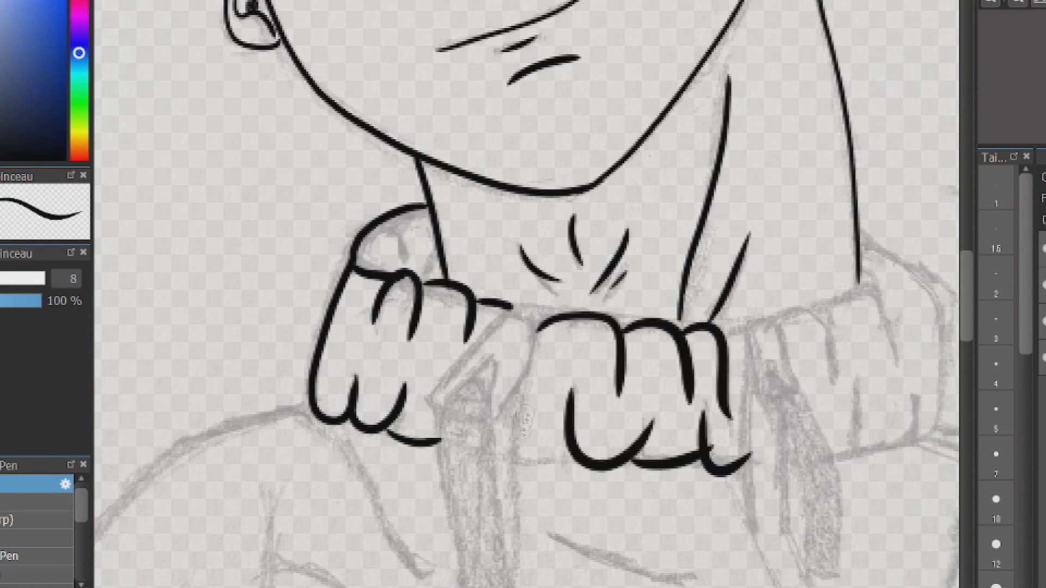
left_click_drag(523, 416, 571, 466)
Ink the right part of the ribbed collar and add the inner fold at its far left end.
scroll(526, 294, "right", 8)
mouse_move(446, 329)
left_mouse_down()
mouse_move(469, 327)
mouse_move(550, 381)
left_mouse_up()
left_click_drag(536, 327, 607, 343)
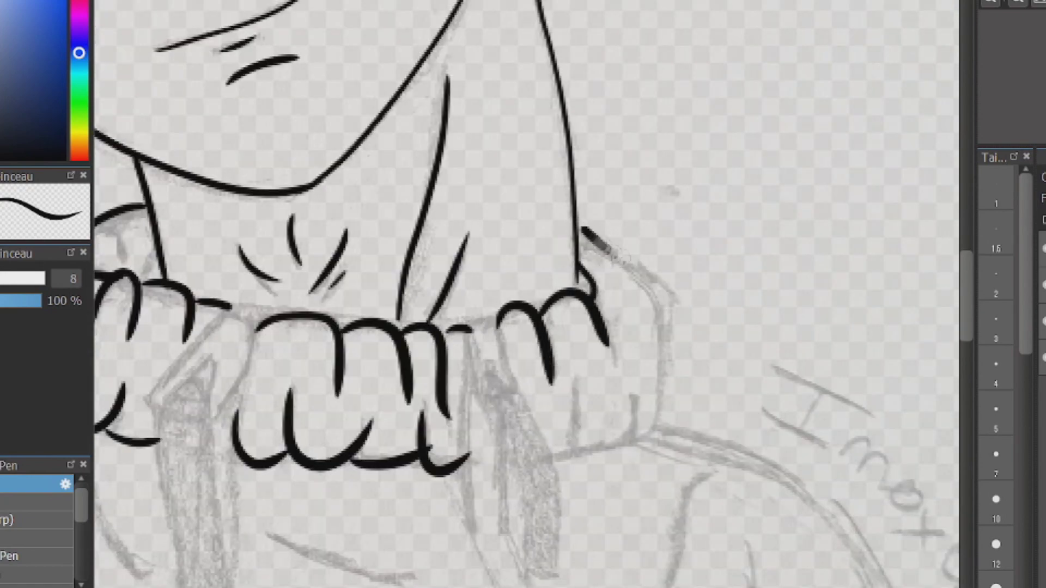
left_click_drag(584, 230, 659, 436)
left_click_drag(627, 398, 651, 450)
left_click_drag(573, 387, 626, 442)
left_click_drag(556, 460, 587, 447)
scroll(945, 247, "left", 5)
left_click_drag(252, 268, 301, 264)
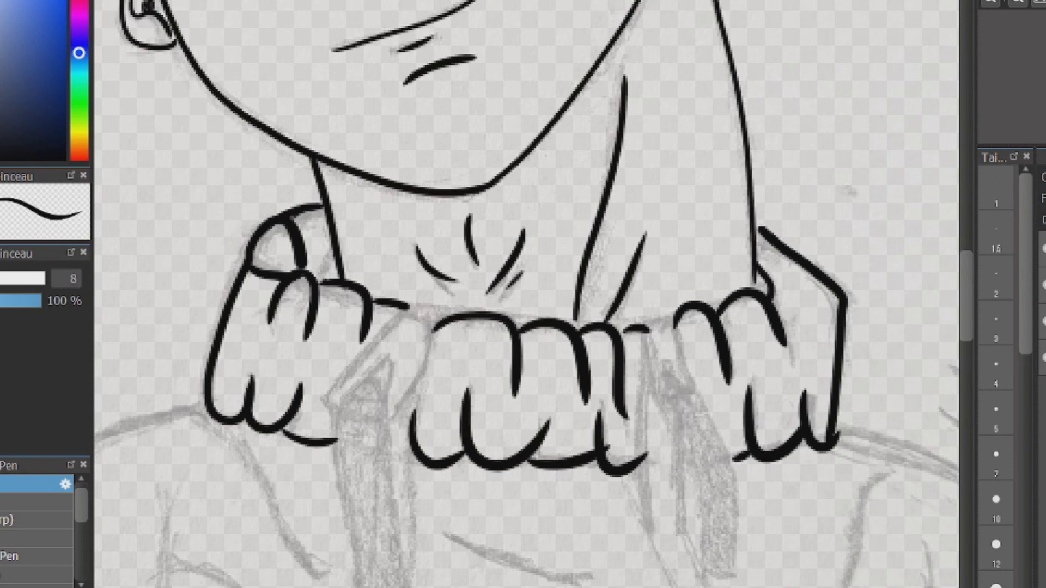
Shift the inked collar up toward the chin and realign the pencil sketch with it.
left_click_drag(565, 393, 562, 341)
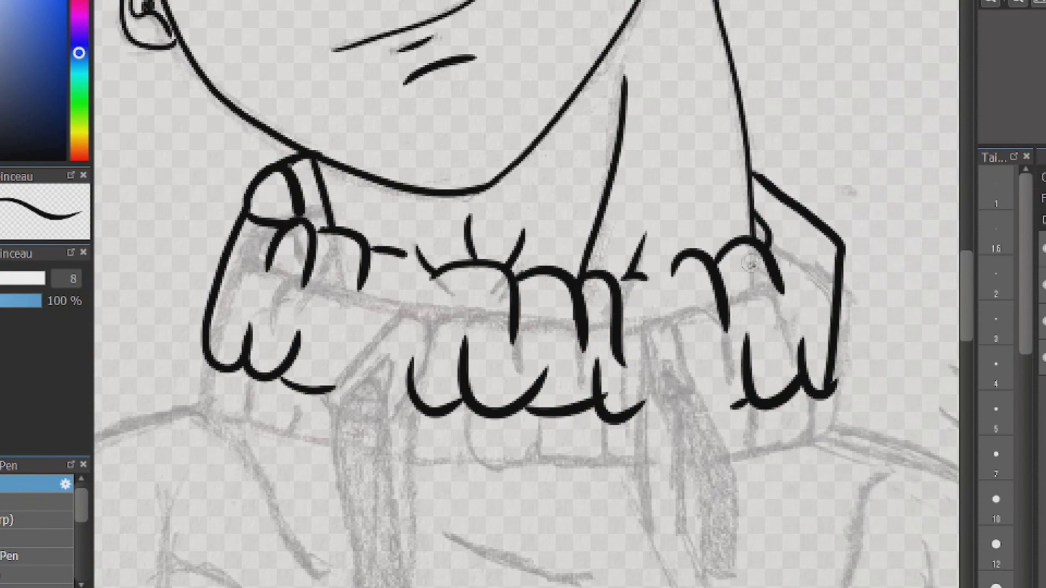
mouse_move(463, 497)
left_mouse_down()
mouse_move(494, 169)
mouse_move(494, 387)
left_mouse_up()
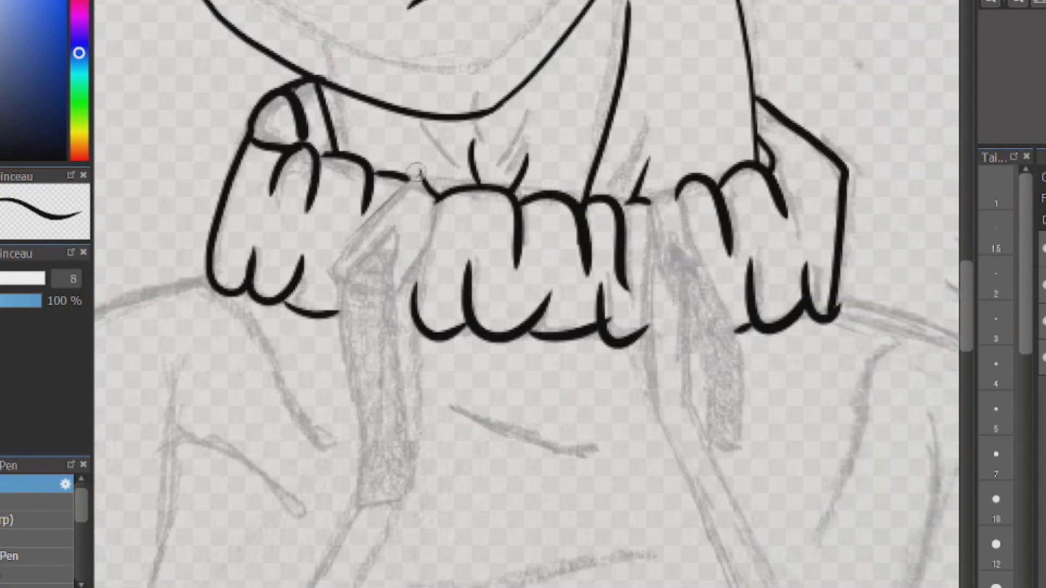
Try to ink the pointed flap below the neck along with the collar and shoulder lines.
left_click_drag(409, 178, 353, 285)
left_click_drag(440, 196, 395, 291)
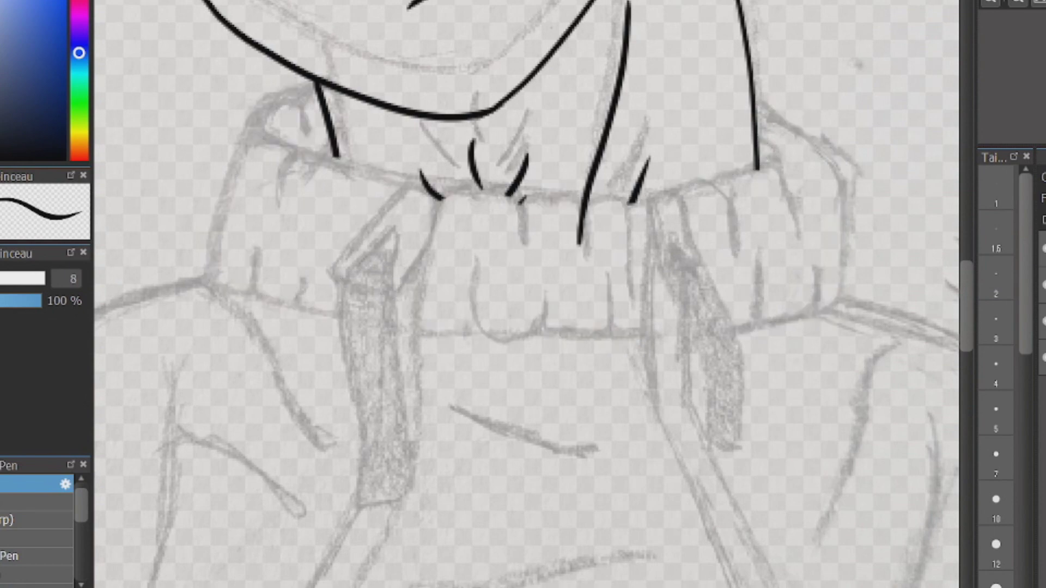
left_click_drag(213, 285, 107, 335)
left_click_drag(144, 340, 141, 414)
left_click_drag(161, 376, 315, 393)
left_click_drag(349, 354, 357, 419)
left_click_drag(403, 305, 479, 327)
left_click_drag(512, 318, 509, 387)
mouse_move(577, 360)
left_mouse_down()
mouse_move(555, 376)
mouse_move(798, 458)
left_mouse_up()
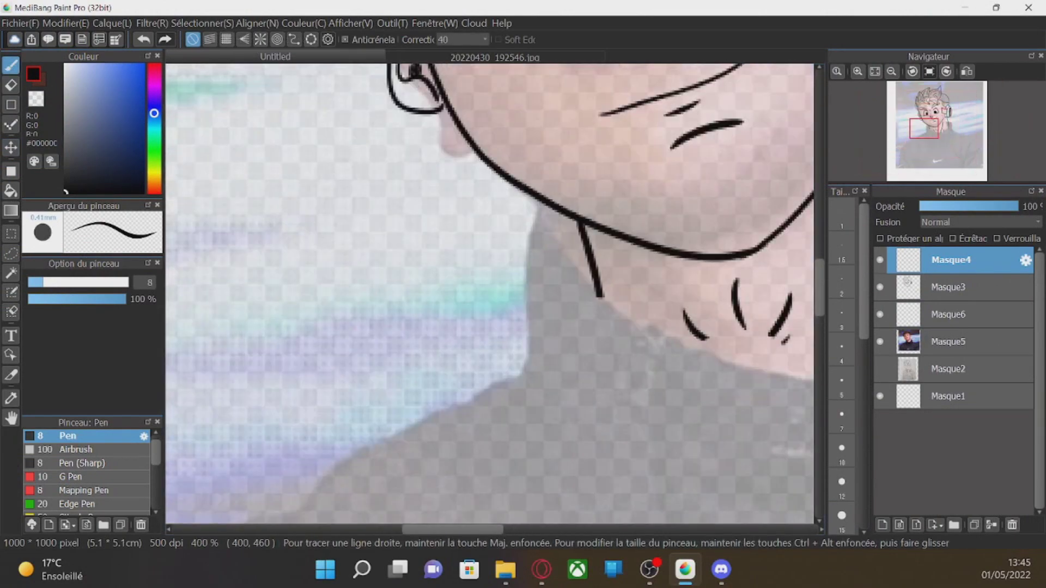
Ink the left side of the high collar and the neckline running below the throat to the right collar flap.
left_click_drag(555, 197, 524, 374)
left_click_drag(309, 207, 432, 347)
left_click_drag(544, 377, 776, 298)
scroll(572, 136, "right", 3)
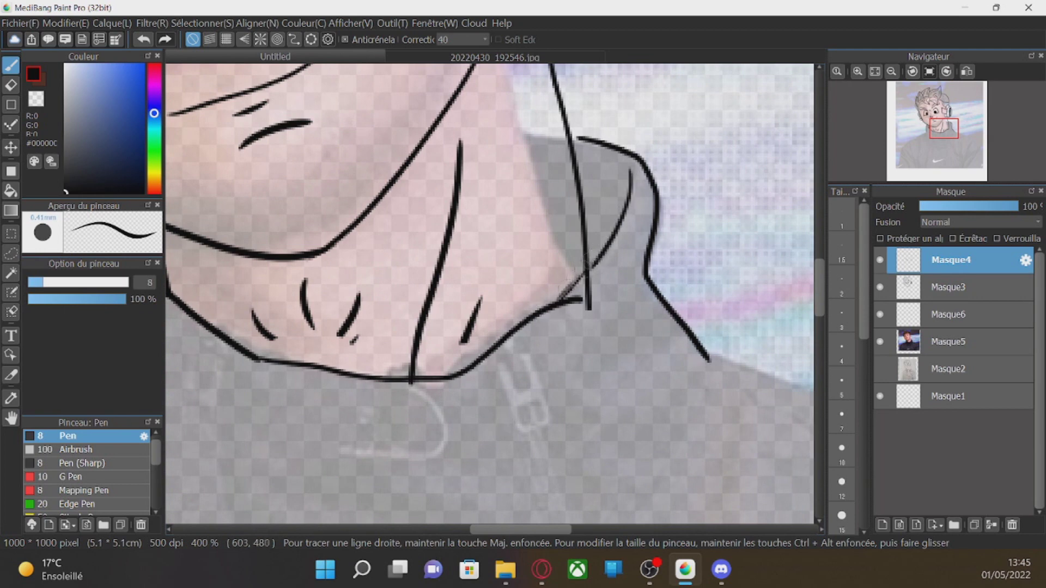
Undo the last collar strokes and re-ink the right collar flap, its neckline edge and the start of the shoulder.
key("ctrl+z")
key("ctrl+z")
key("ctrl+z")
mouse_move(444, 384)
left_mouse_down()
mouse_move(616, 256)
mouse_move(603, 161)
mouse_move(642, 298)
left_mouse_up()
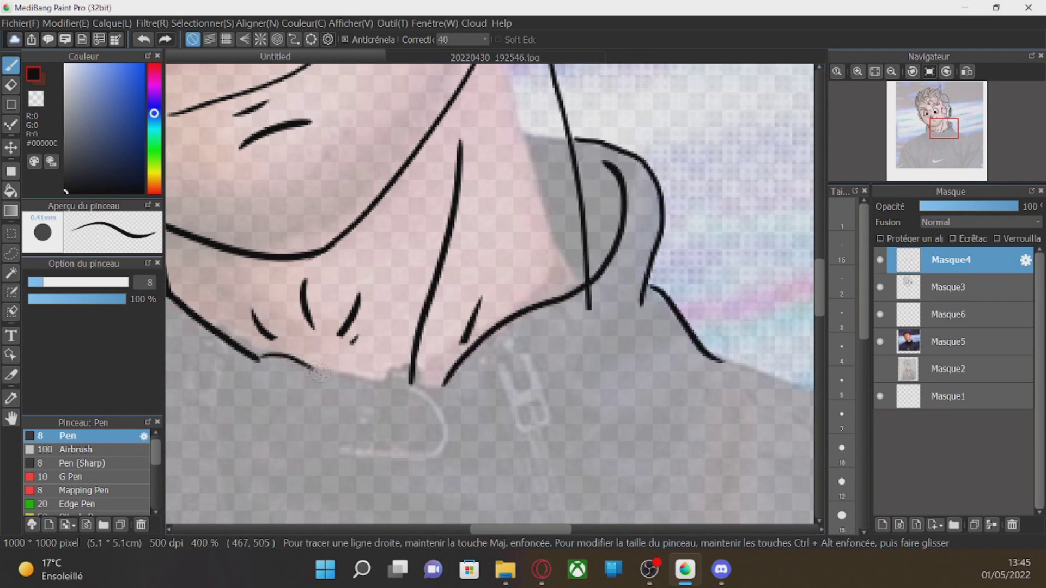
key("ctrl+z")
Raise the opacity of the photo layer Masque5 and make the line-art layer Masque4 active again.
scroll(465, 397, "left", 5)
left_click(948, 341)
left_click_drag(971, 206, 1008, 206)
left_click(950, 259)
Ink the left shoulder outline from the collar's base out to the upper sleeve, following the jacket in the photo.
scroll(396, 511, "down", 3)
scroll(381, 479, "left", 3)
mouse_move(294, 381)
left_mouse_down()
mouse_move(329, 316)
mouse_move(546, 157)
left_mouse_up()
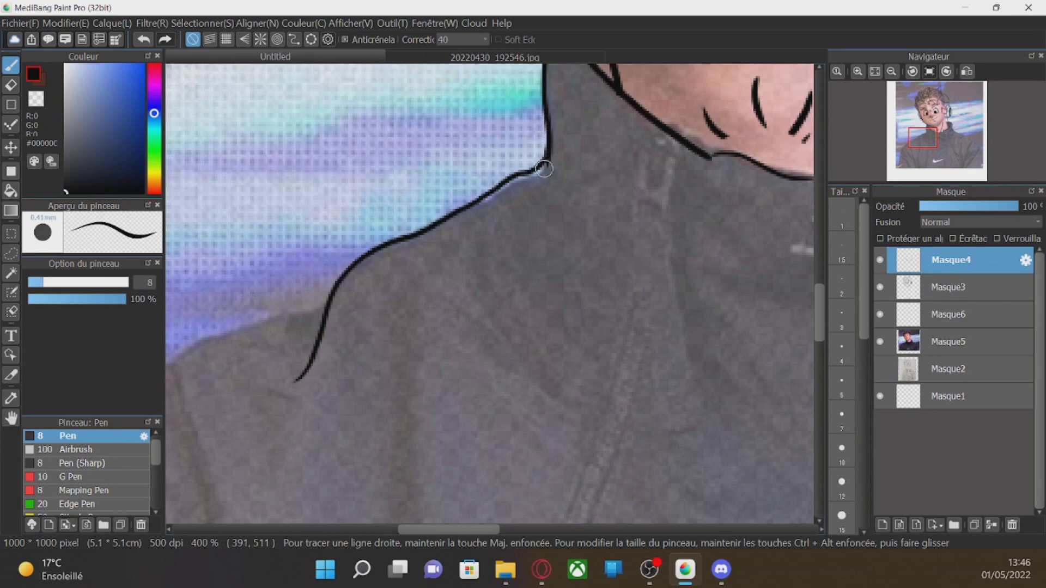
scroll(562, 185, "left", 3)
scroll(490, 273, "down", 3)
left_click_drag(184, 347, 424, 170)
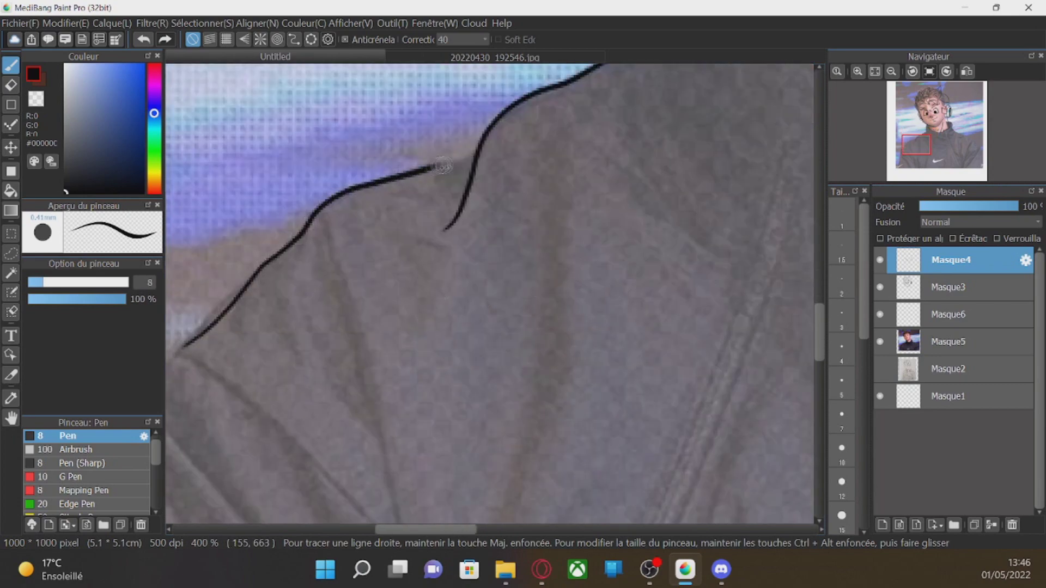
Ink the armhole line down from the left shoulder and the curved sleeve fold that joins it.
left_click_drag(327, 202, 399, 481)
scroll(399, 468, "down", 3)
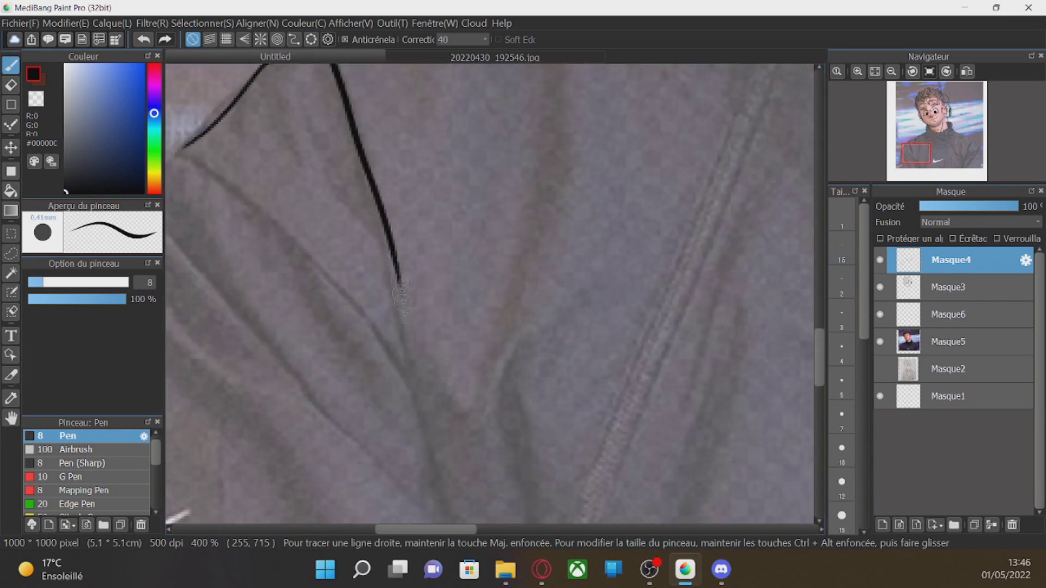
left_click_drag(396, 257, 432, 466)
left_click_drag(185, 159, 410, 378)
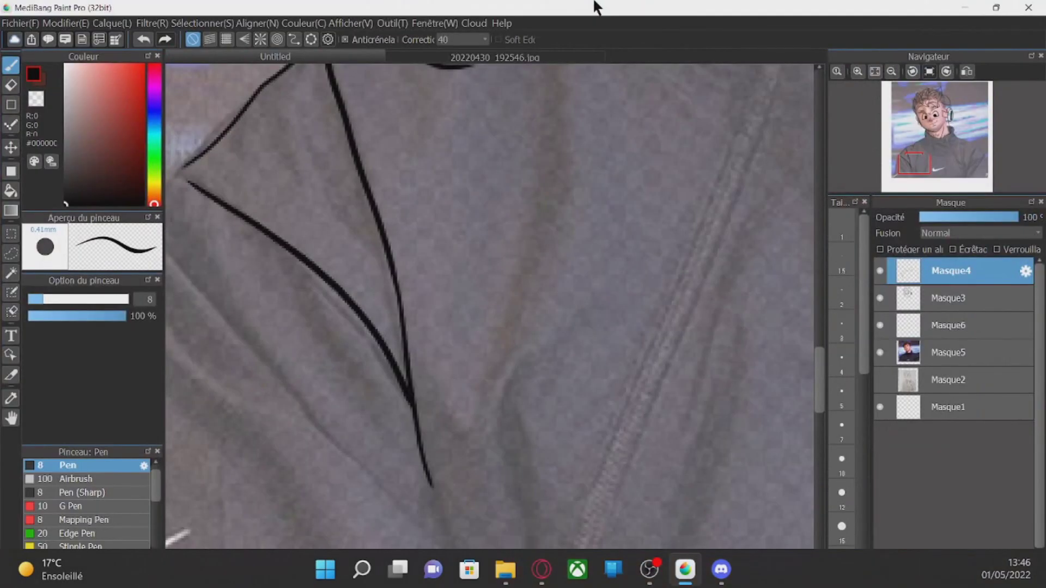
Ink the outer edge of the left sleeve and continue it past the photo to the canvas's lower edge.
mouse_move(191, 175)
left_mouse_down()
mouse_move(187, 164)
mouse_move(374, 145)
mouse_move(305, 460)
left_mouse_up()
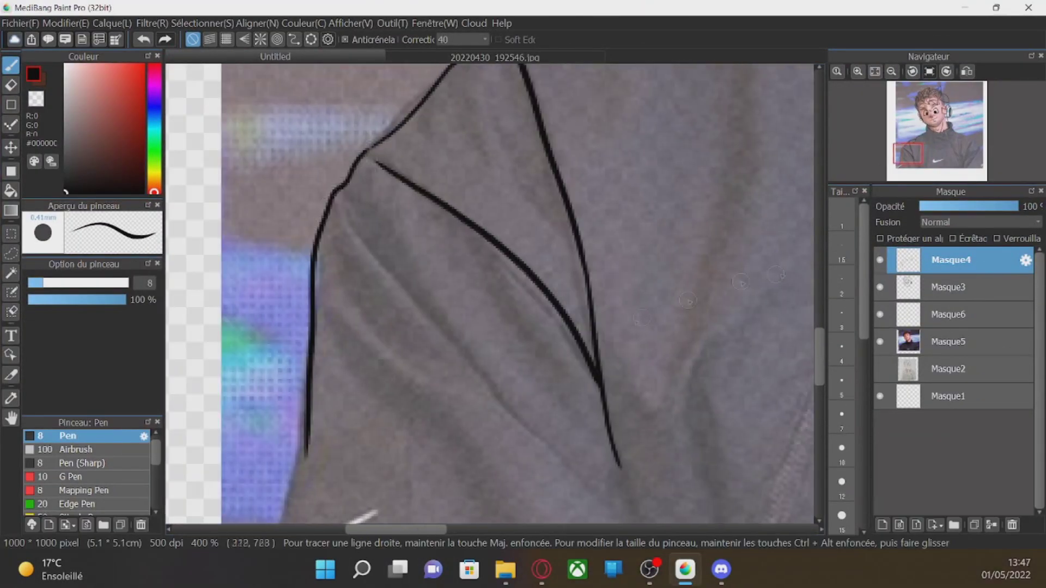
left_click_drag(819, 356, 819, 388)
left_click_drag(312, 175, 259, 449)
left_click_drag(820, 378, 818, 413)
left_click_drag(262, 131, 259, 376)
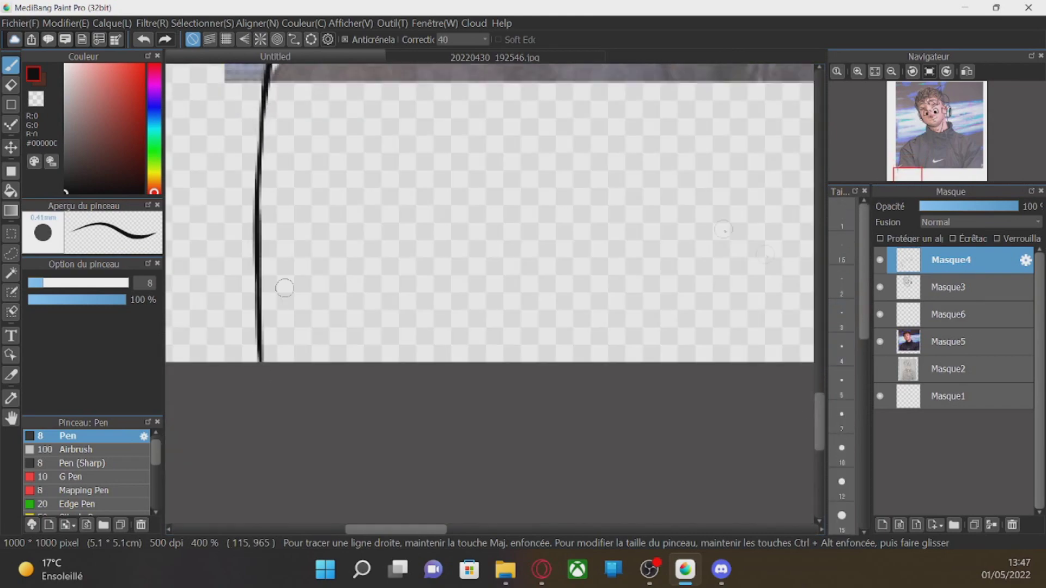
Extend the line between the left sleeve and the torso down below the photo's lower edge.
left_click_drag(819, 415, 819, 383)
left_click_drag(610, 192, 669, 405)
left_click_drag(819, 376, 819, 396)
left_click_drag(657, 201, 668, 483)
Ink the diagonal creases across the left sleeve and a long vertical fold running beyond the photo.
scroll(671, 463, "up", 6)
left_click_drag(352, 155, 607, 449)
left_click_drag(348, 215, 438, 321)
left_click_drag(332, 248, 442, 349)
scroll(810, 335, "down", 5)
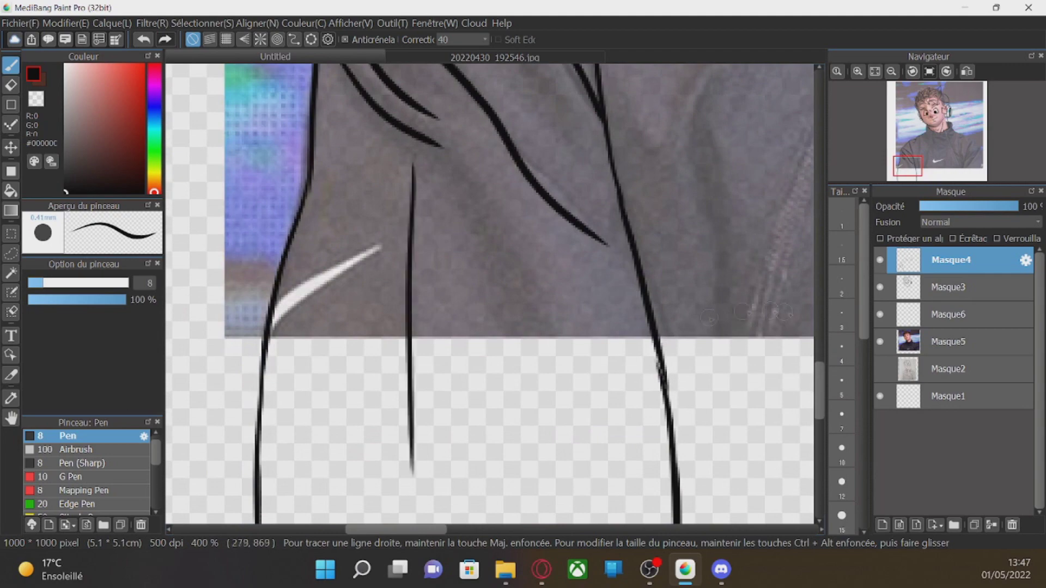
Ink the curved vertical fold on the lower torso beside the left sleeve.
scroll(810, 335, "up", 5)
scroll(683, 337, "right", 5)
left_click_drag(363, 350, 367, 238)
mouse_move(367, 237)
left_mouse_down()
mouse_move(357, 361)
mouse_move(359, 203)
left_mouse_up()
left_click_drag(358, 210, 367, 454)
Ink two curved creases on the upper left chest and the long fold running down beside the armhole.
scroll(682, 288, "up", 4)
mouse_move(424, 251)
left_mouse_down()
mouse_move(459, 267)
mouse_move(576, 370)
left_mouse_up()
left_click_drag(476, 219, 544, 343)
scroll(399, 283, "down", 3)
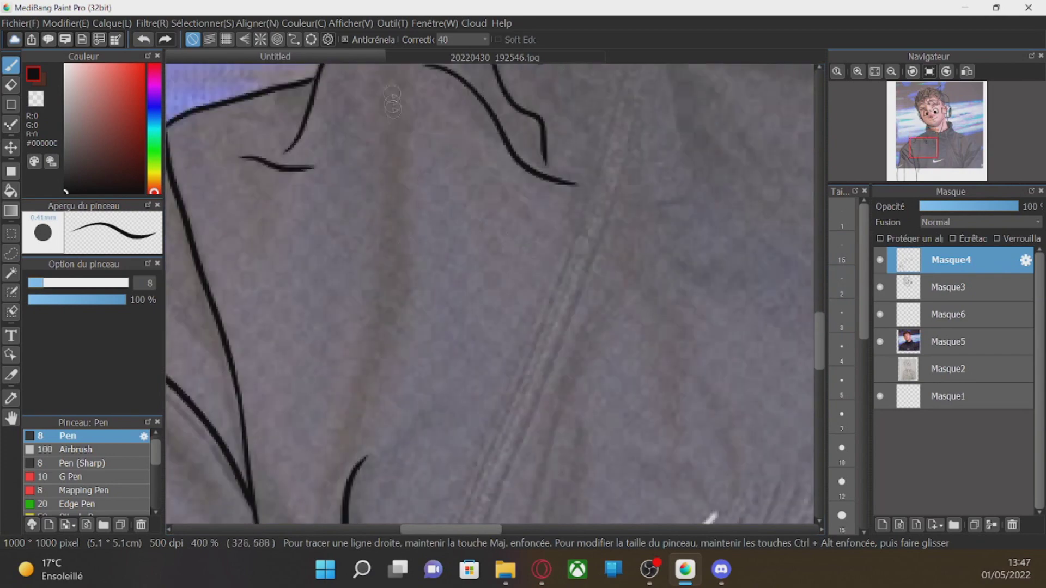
left_click_drag(412, 90, 350, 437)
Ink short diagonal creases across the middle of the chest between the two zips.
scroll(381, 381, "right", 6)
scroll(493, 177, "left", 1)
left_click_drag(504, 192, 599, 255)
scroll(395, 174, "up", 3)
mouse_move(286, 209)
left_mouse_down()
mouse_move(346, 186)
mouse_move(378, 240)
left_mouse_up()
Make the photo layer Masque5 more opaque, then ink the crease and the central zipper pull below the throat on Masque4.
left_click(948, 342)
left_click(995, 207)
left_click(951, 261)
left_click_drag(325, 237, 419, 256)
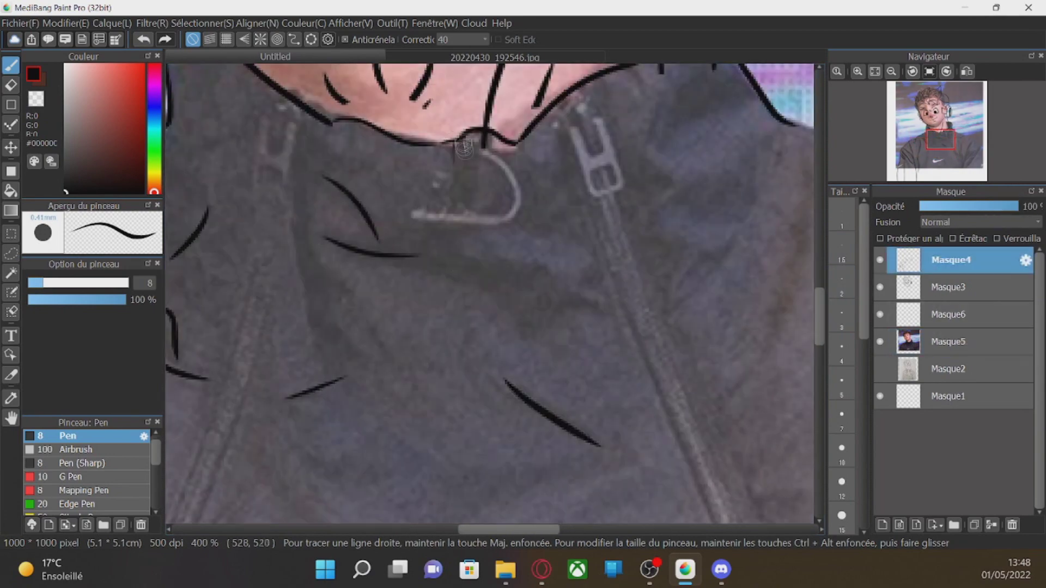
left_click_drag(492, 209, 527, 219)
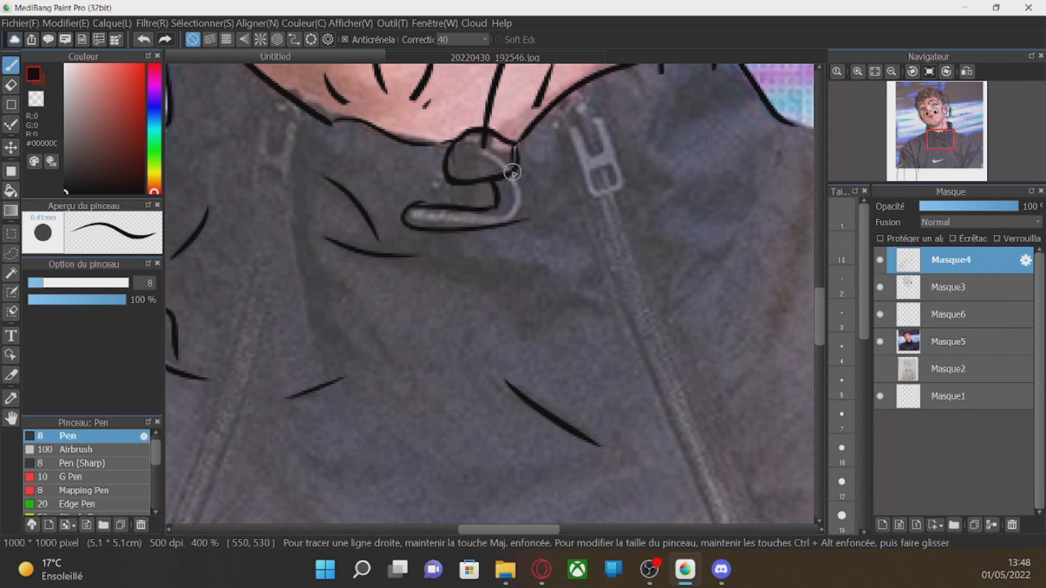
Ink the inner edge of the right diagonal zip from the neckline down to the lower chest.
left_click_drag(539, 115, 680, 460)
left_click_drag(819, 310, 819, 347)
left_click_drag(523, 529, 581, 530)
left_click_drag(305, 158, 421, 467)
scroll(421, 467, "down", 3)
Continue the inner edge of the right diagonal zip down past the photo's lower edge.
left_click_drag(397, 240, 491, 476)
left_click_drag(397, 228, 461, 378)
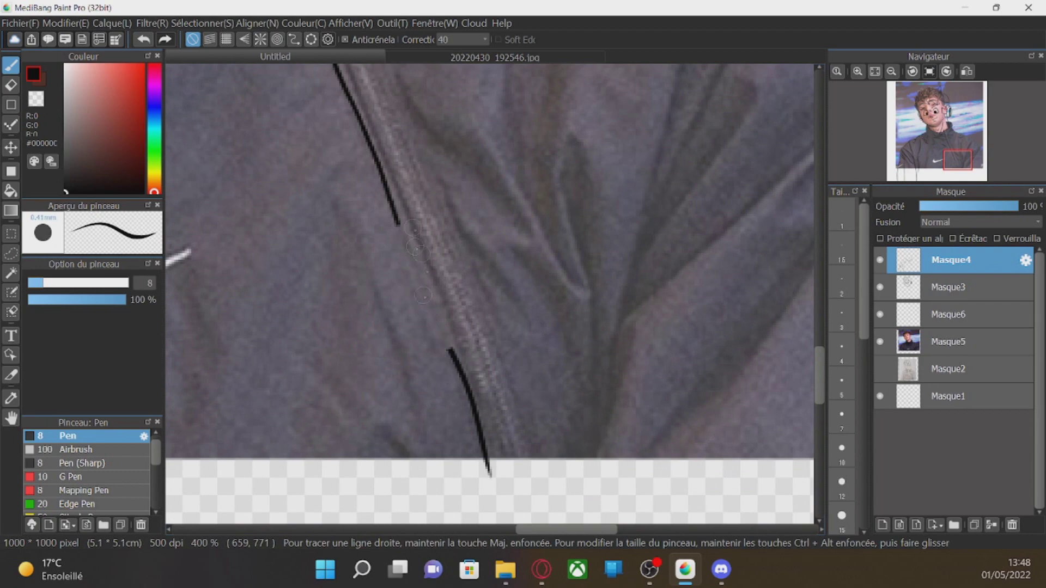
left_click_drag(405, 185, 507, 520)
scroll(506, 520, "down", 5)
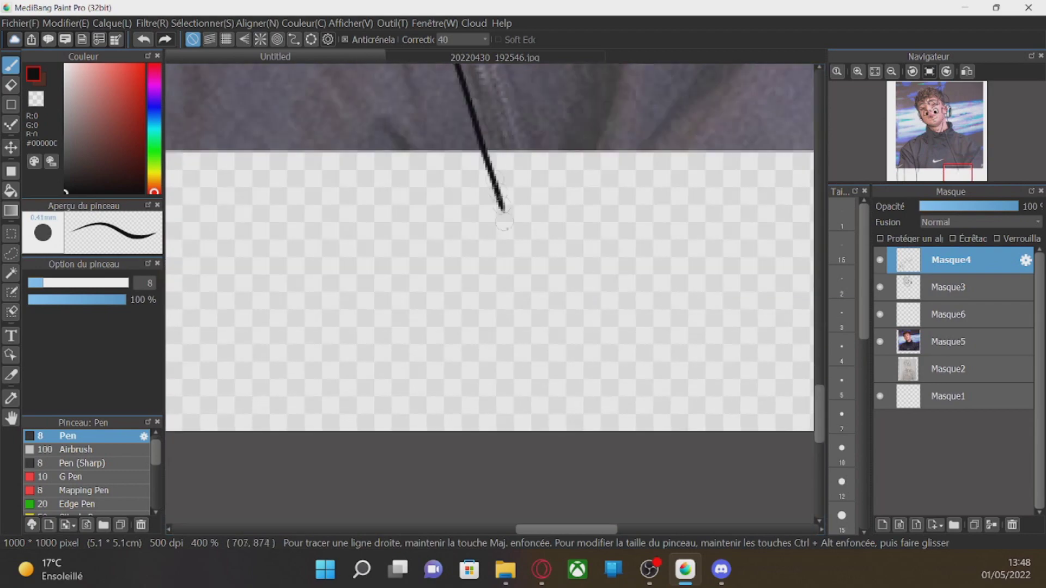
mouse_move(819, 411)
left_mouse_down()
mouse_move(818, 368)
mouse_move(819, 385)
left_mouse_up()
mouse_move(442, 111)
left_mouse_down()
mouse_move(565, 461)
mouse_move(511, 482)
left_mouse_up()
Ink the zipper pull at the right of the neckline and the outer edge of that diagonal zip.
left_click_drag(818, 381, 814, 305)
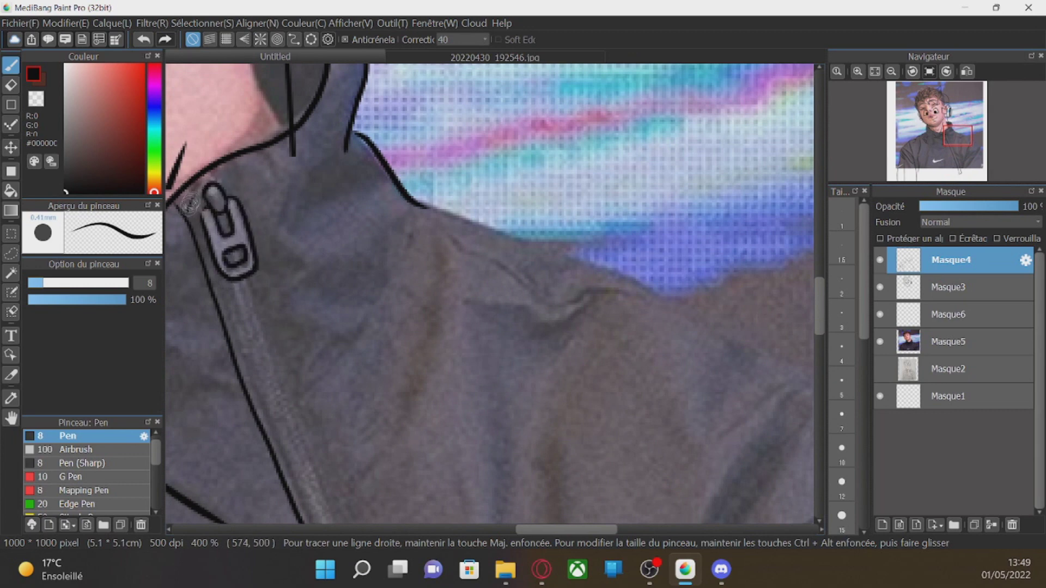
left_click_drag(248, 277, 318, 478)
left_click_drag(819, 293, 818, 320)
left_click_drag(317, 263, 399, 460)
left_click_drag(818, 326, 819, 357)
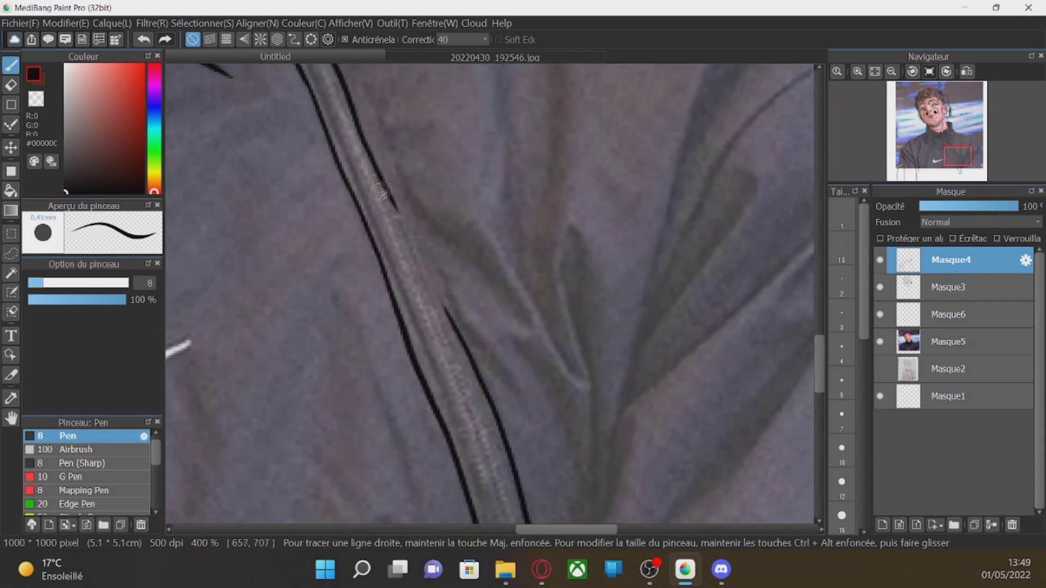
left_click_drag(380, 192, 447, 319)
Ink the converging folds on the lower right torso beside the zip and extend them below the photo.
left_click_drag(471, 210, 593, 401)
left_click_drag(564, 229, 594, 507)
scroll(594, 506, "down", 5)
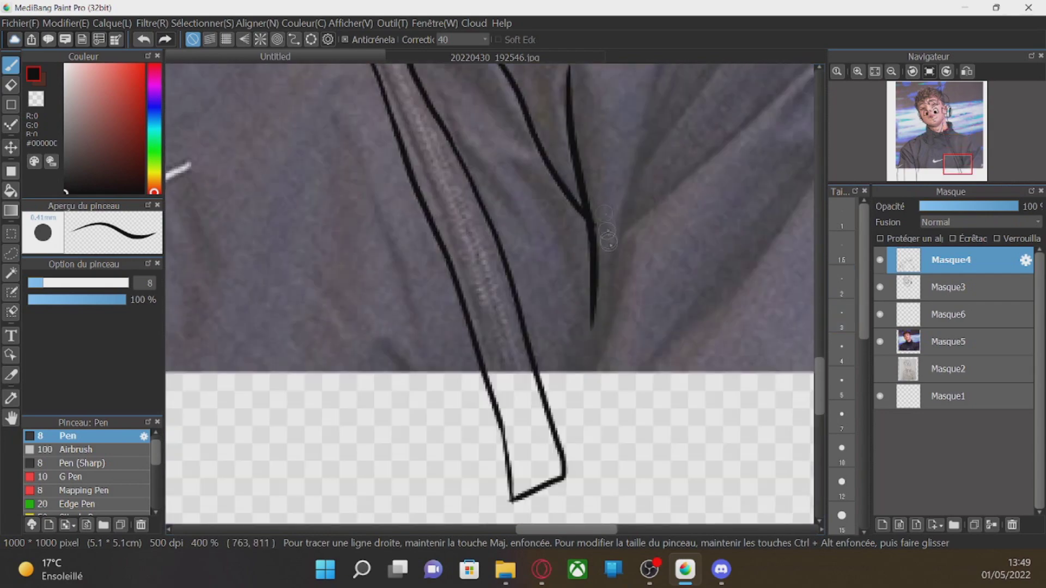
left_click_drag(458, 99, 520, 256)
left_click_drag(589, 278, 594, 433)
Ink the vertical creases beside the right zip and the curved folds under the right shoulder.
scroll(594, 433, "up", 5)
left_click_drag(496, 93, 515, 273)
left_click_drag(388, 177, 455, 327)
scroll(570, 338, "up", 5)
left_click_drag(452, 118, 599, 166)
mouse_move(479, 179)
left_mouse_down()
mouse_move(523, 204)
mouse_move(602, 183)
left_mouse_up()
left_click_drag(438, 136, 360, 354)
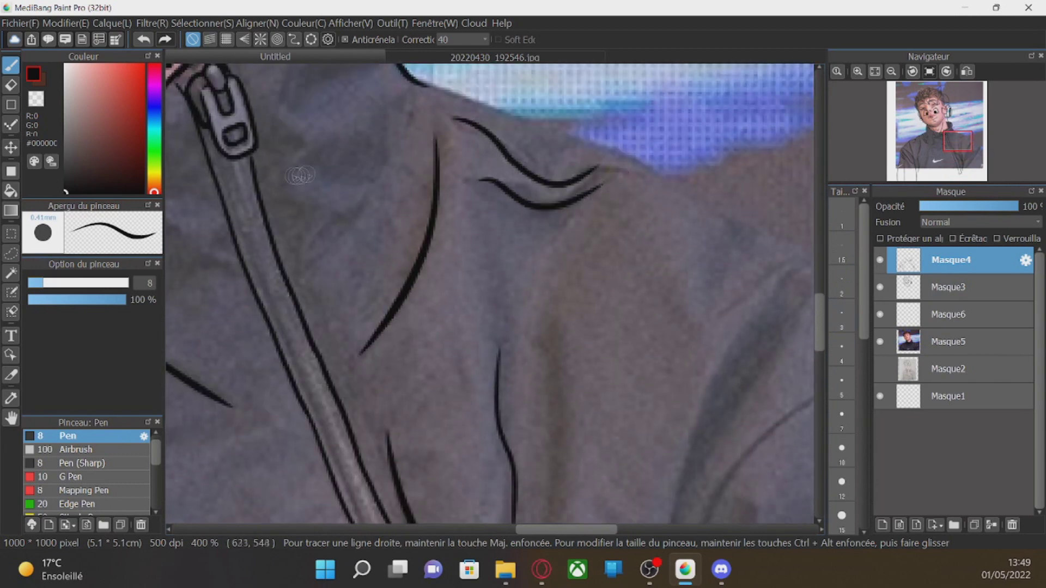
Ink the small creases below the right collar and the right shoulder outline with its short fold at the sleeve.
left_click_drag(295, 185, 400, 174)
left_click_drag(283, 84, 297, 156)
left_click_drag(422, 81, 630, 158)
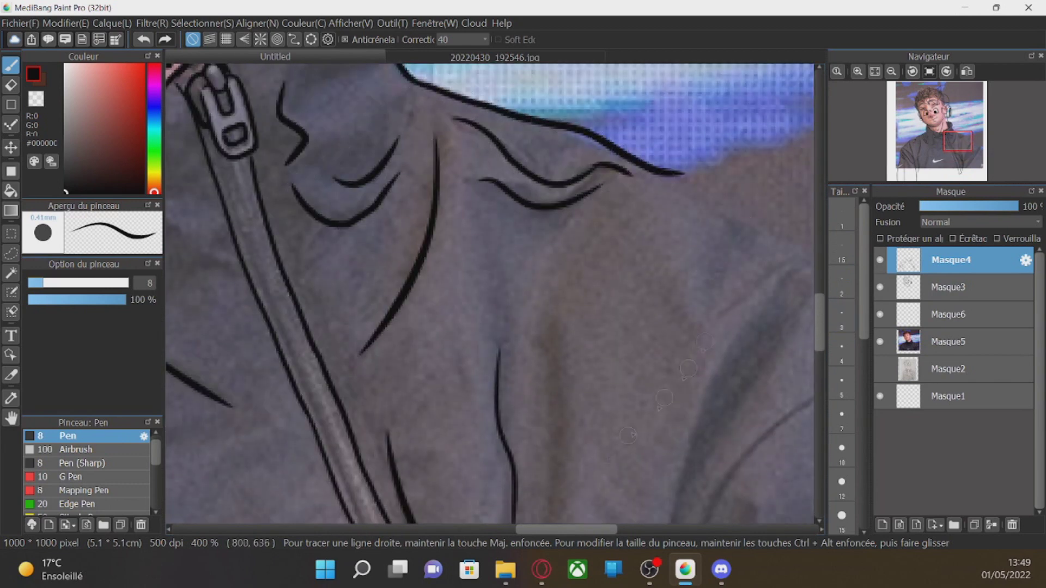
left_click_drag(702, 343, 526, 339)
mouse_move(499, 173)
left_mouse_down()
mouse_move(626, 255)
mouse_move(524, 325)
left_mouse_up()
left_click_drag(625, 255, 748, 363)
left_click_drag(762, 351, 532, 351)
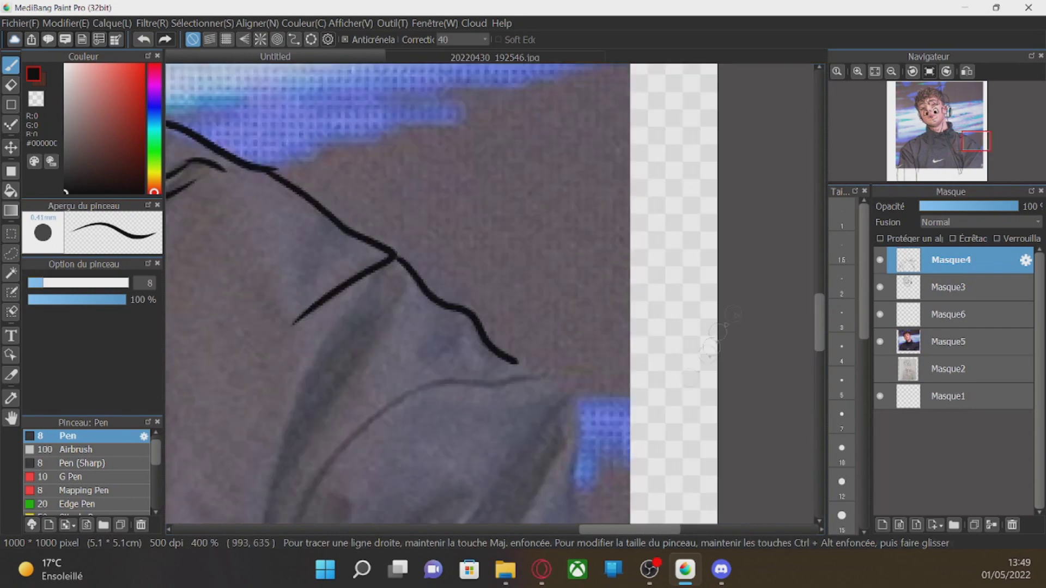
Ink the outer edge of the right sleeve from the shoulder down to the canvas's lower edge.
scroll(718, 332, "down", 3)
left_click_drag(519, 199, 579, 343)
left_click_drag(578, 86, 612, 539)
scroll(611, 490, "down", 4)
left_click_drag(611, 269, 594, 517)
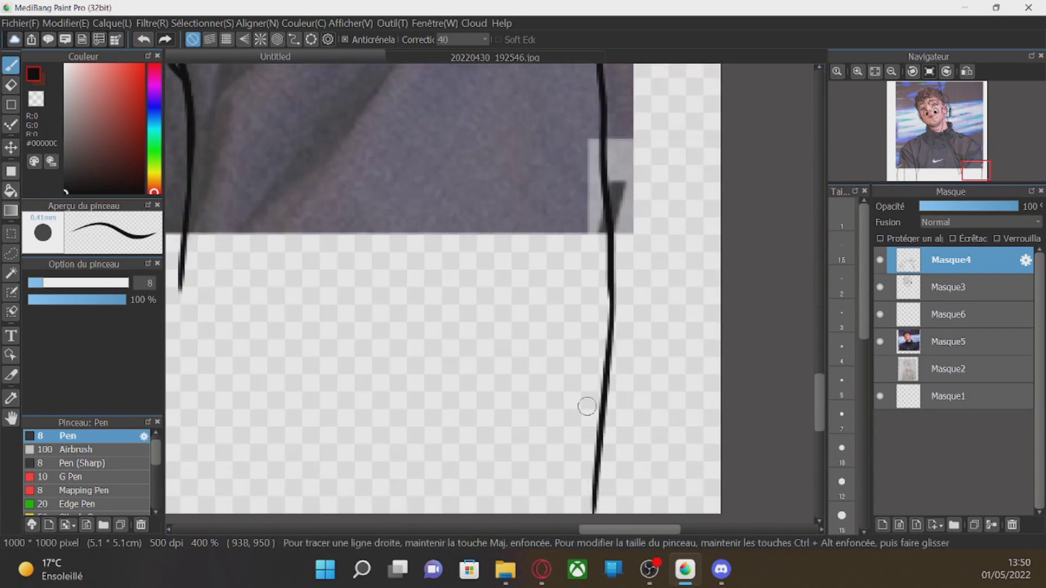
Ink the long armhole curve and the diagonal folds of the right sleeve, extending the longest one below the photo.
scroll(587, 407, "up", 4)
mouse_move(199, 506)
left_mouse_down()
mouse_move(335, 163)
mouse_move(547, 81)
left_mouse_up()
left_click_drag(341, 207, 225, 395)
left_click_drag(216, 461, 472, 196)
left_click_drag(401, 317, 492, 195)
mouse_move(567, 137)
left_mouse_down()
mouse_move(464, 337)
mouse_move(343, 520)
left_mouse_up()
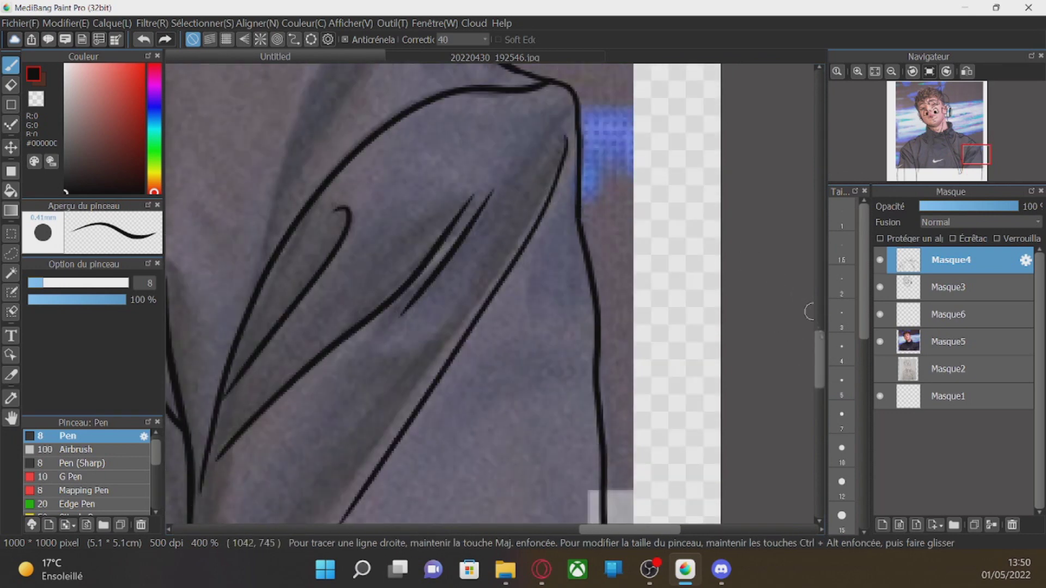
left_click_drag(819, 354, 819, 379)
left_click_drag(349, 306, 211, 453)
Extend the right torso side line and the zip line until they meet at the canvas's lower edge.
left_click_drag(674, 529, 623, 529)
left_click_drag(508, 396, 497, 517)
left_click_drag(820, 384, 819, 423)
left_click_drag(500, 139, 476, 349)
left_click_drag(428, 179, 472, 344)
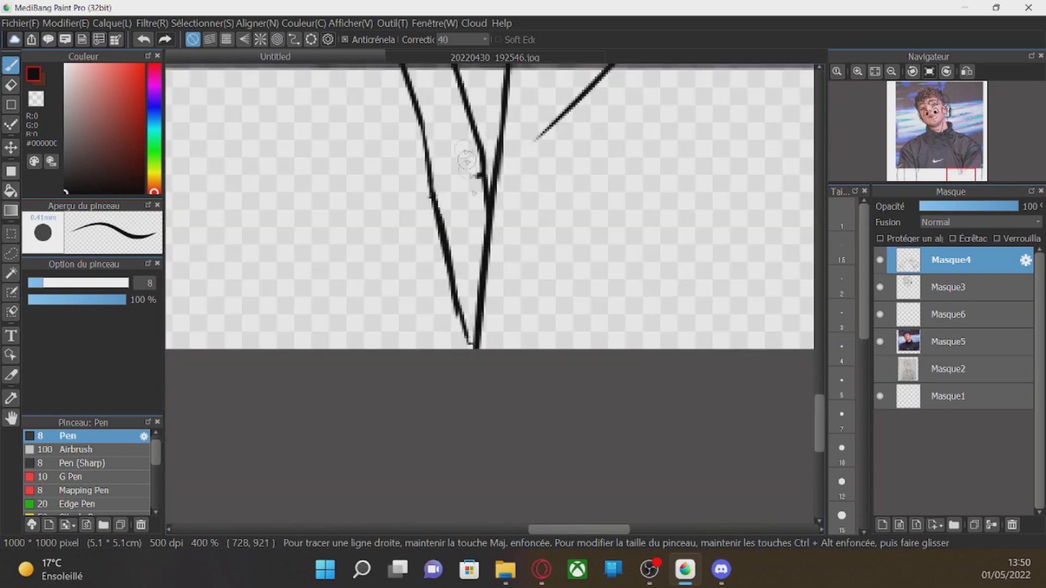
Ink the zipper pull at the left of the neckline.
left_click_drag(513, 169, 796, 173)
scroll(796, 174, "down", 7)
scroll(796, 174, "up", 1)
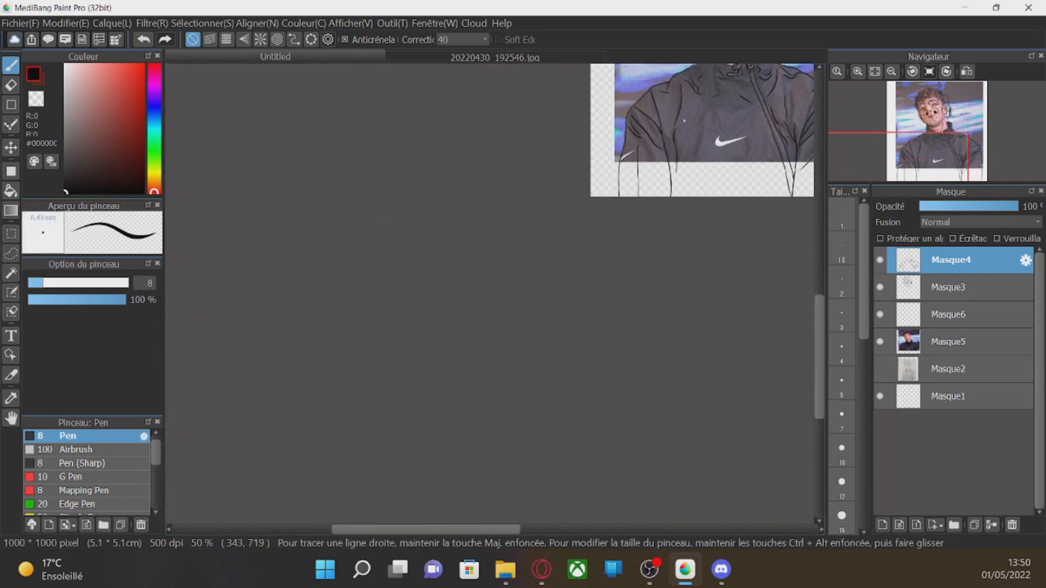
scroll(683, 120, "up", 4)
left_click_drag(759, 139, 728, 241)
left_click_drag(457, 529, 487, 529)
left_click_drag(820, 371, 819, 301)
scroll(655, 262, "down", 3)
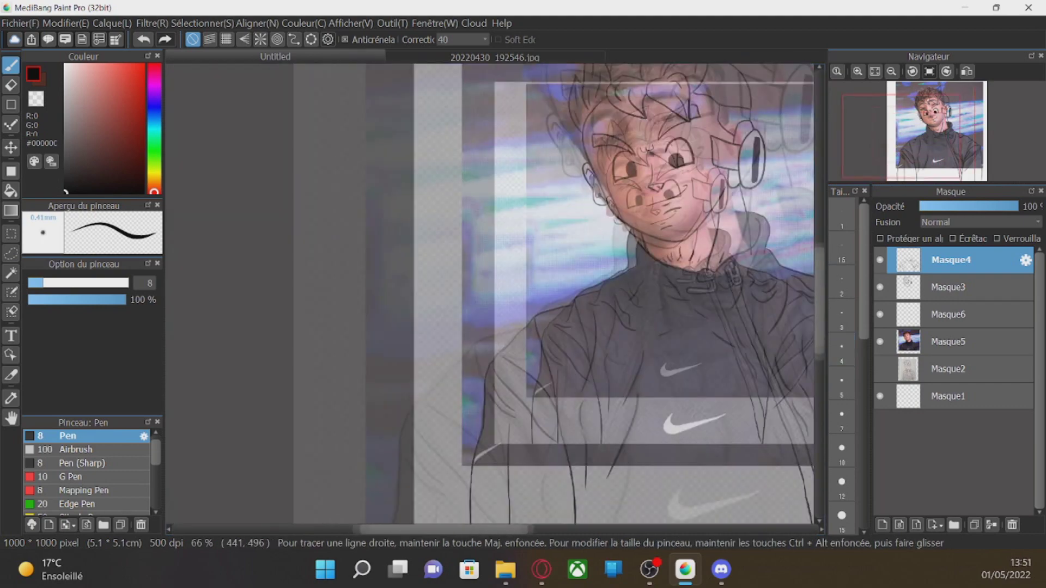
scroll(655, 261, "up", 5)
left_click_drag(658, 322, 670, 343)
left_click_drag(641, 333, 640, 348)
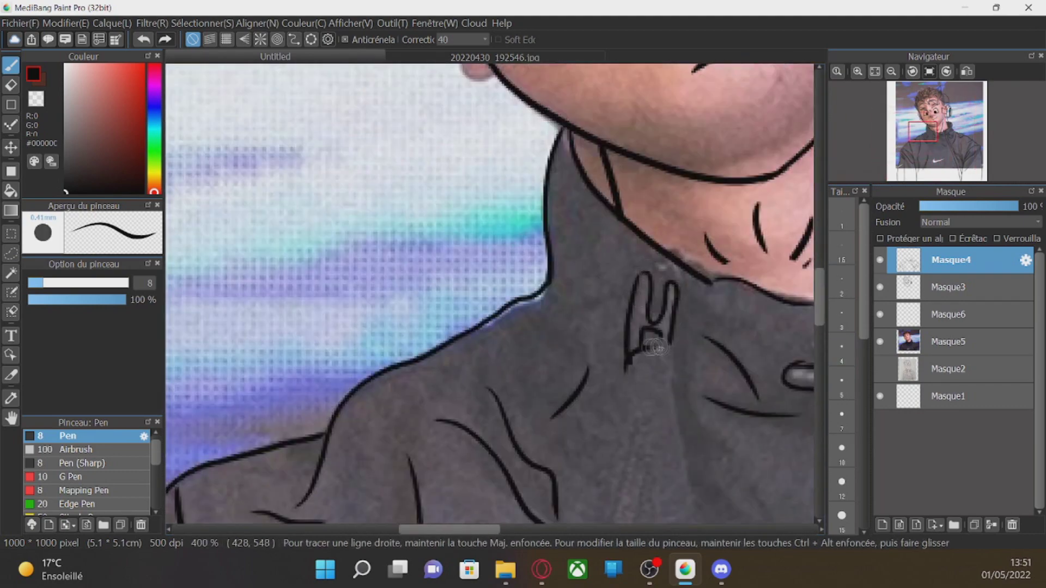
Ink the strap hanging down from the left zipper pull.
left_click_drag(822, 284, 821, 314)
left_click_drag(626, 112, 666, 313)
mouse_move(677, 147)
left_mouse_down()
mouse_move(694, 236)
mouse_move(722, 293)
left_mouse_up()
mouse_move(820, 316)
left_mouse_down()
mouse_move(820, 329)
mouse_move(820, 320)
left_mouse_up()
Ink both edges of the left diagonal zip from the strap down to the lower torso.
left_click_drag(644, 217, 565, 465)
left_click_drag(820, 312, 819, 337)
left_click_drag(579, 255, 487, 446)
left_click_drag(819, 344, 819, 376)
left_click_drag(492, 191, 375, 521)
left_click_drag(476, 146, 357, 498)
Extend both edges of the left zip below the photo to the torso side line and thicken the inner one.
left_click_drag(819, 387, 820, 404)
left_click_drag(379, 263, 323, 399)
left_click_drag(379, 374, 341, 430)
left_click_drag(425, 237, 348, 417)
mouse_move(465, 128)
left_mouse_down()
mouse_move(390, 331)
mouse_move(416, 265)
left_mouse_up()
left_click_drag(390, 267, 371, 326)
left_click_drag(409, 188, 349, 393)
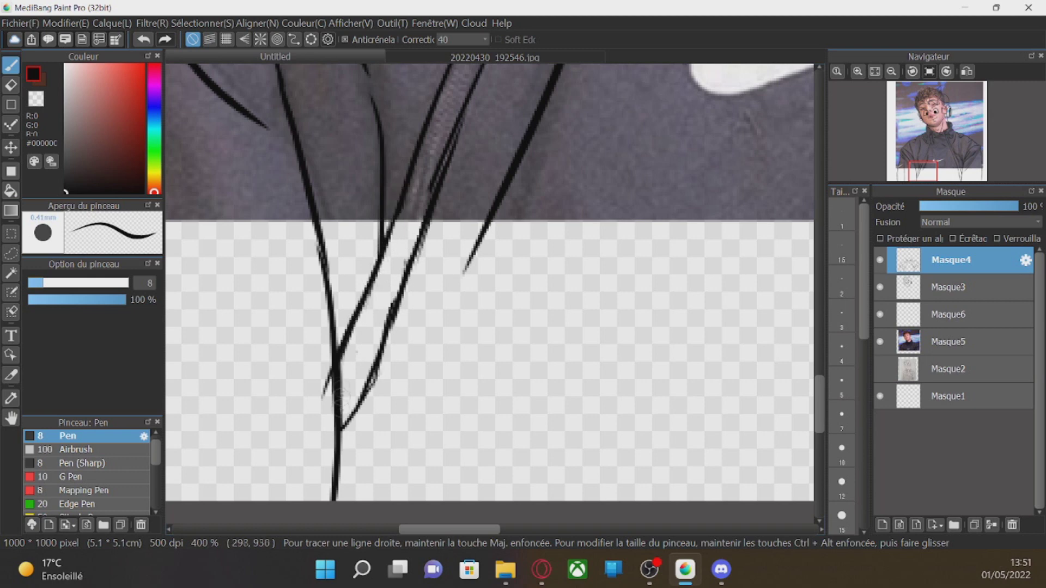
left_click_drag(405, 270, 349, 417)
mouse_move(463, 111)
left_mouse_down()
mouse_move(362, 422)
mouse_move(391, 376)
mouse_move(366, 371)
mouse_move(366, 327)
mouse_move(348, 409)
left_mouse_up()
Erase the stray ink at the foot of the left zip and fill the gap in its outer edge with the pen.
key("e")
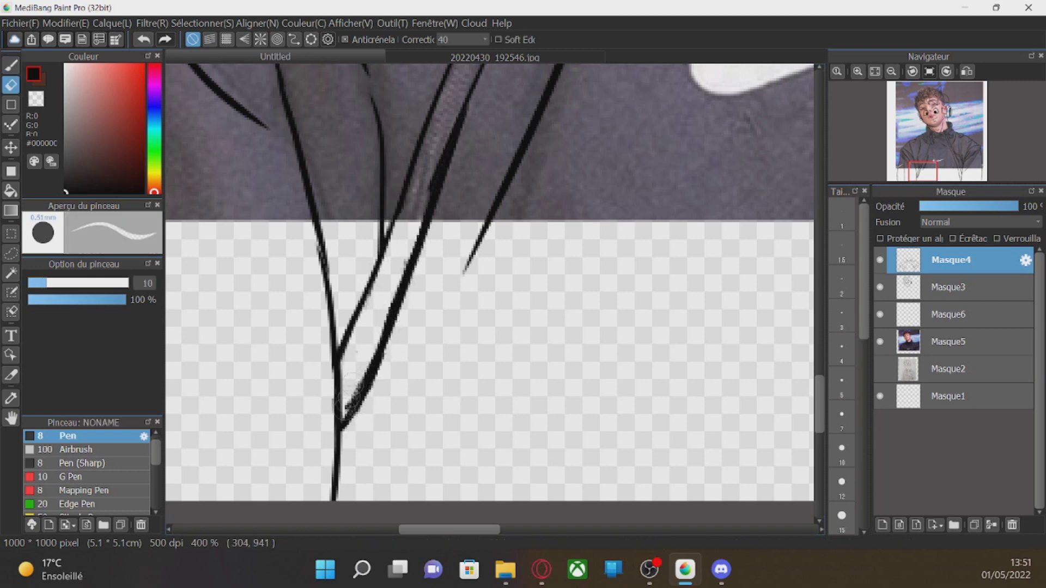
left_click_drag(819, 404, 819, 387)
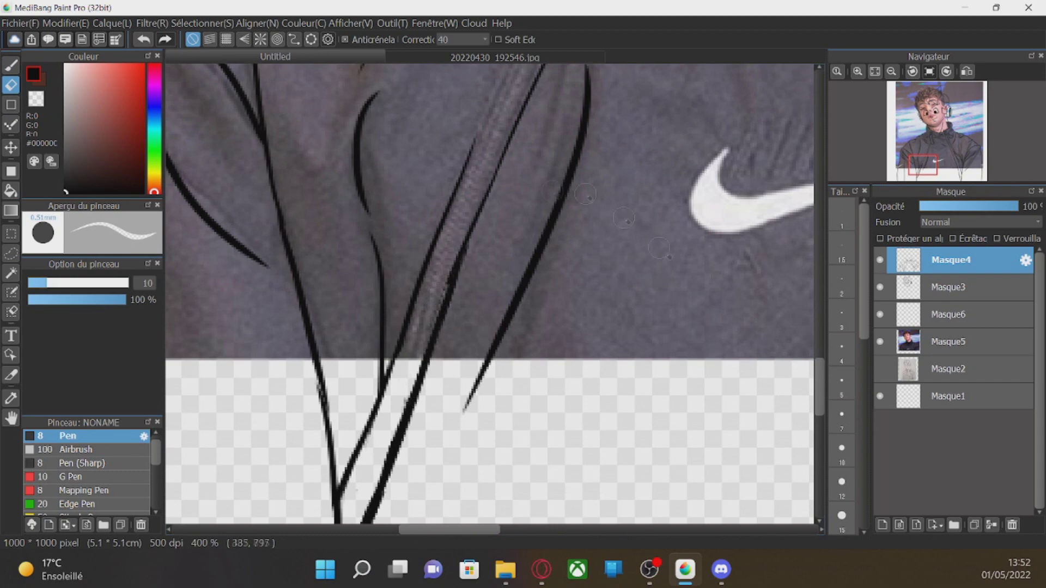
key("b")
scroll(599, 254, "up", 12)
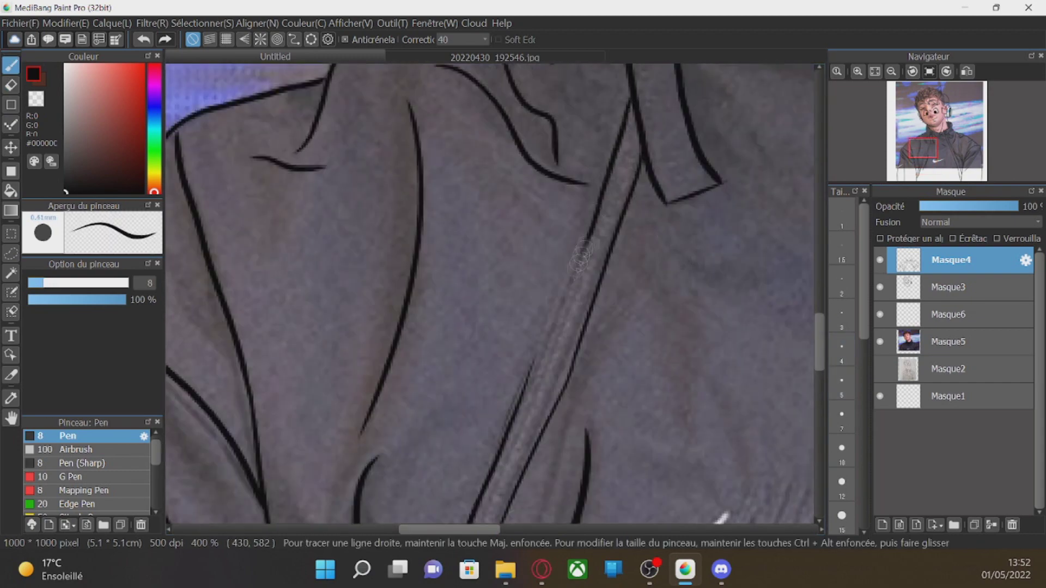
left_click_drag(581, 255, 526, 438)
Ink short creases on the chest around the left strap and below the central zipper pull.
left_click_drag(820, 348, 819, 333)
left_click_drag(714, 199, 790, 328)
left_click_drag(727, 263, 772, 328)
left_click_drag(557, 200, 600, 243)
left_click_drag(819, 329, 822, 328)
left_click_drag(667, 289, 777, 325)
Ink two broad creases across the middle of the chest and a short fold above the Nike logo.
left_click_drag(449, 530, 495, 529)
left_click_drag(506, 314, 678, 323)
left_click_drag(536, 470, 706, 379)
left_click_drag(820, 330, 819, 356)
left_click_drag(391, 206, 443, 326)
scroll(408, 278, "down", 5)
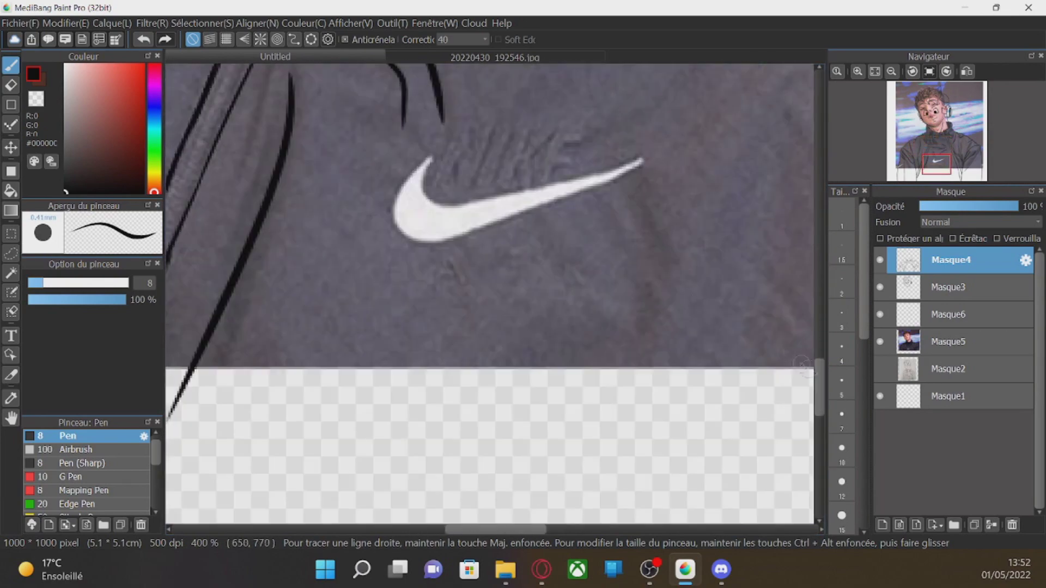
Ink a broad curved crease below the Nike logo and folds down the lower torso, and hide the photo layer.
left_click_drag(363, 334, 549, 431)
left_click_drag(496, 529, 625, 530)
mouse_move(820, 387)
left_mouse_down()
mouse_move(820, 424)
mouse_move(819, 325)
left_mouse_up()
left_click_drag(408, 287, 299, 485)
mouse_move(417, 324)
left_mouse_down()
mouse_move(315, 458)
mouse_move(483, 370)
left_mouse_up()
left_click(879, 342)
scroll(288, 126, "down", 7)
scroll(289, 126, "up", 2)
left_click_drag(183, 122, 375, 243)
scroll(378, 119, "down", 2)
scroll(368, 274, "up", 5)
Add a new layer and paste the Capsule Corp. logo into the drawing, ready for transforming.
key("alt+Tab")
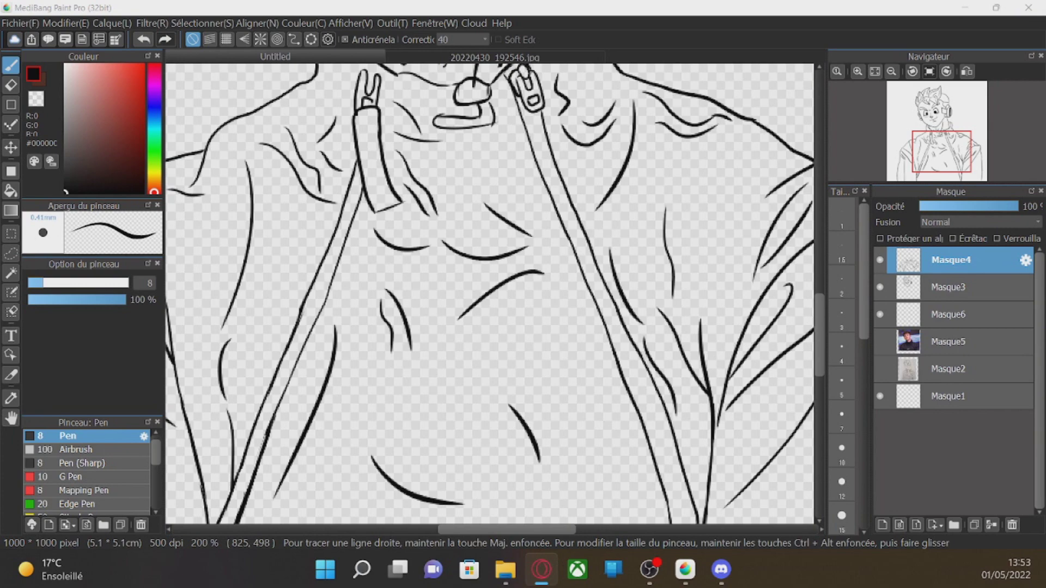
left_click(882, 525)
key("ctrl+v")
left_click(257, 23)
left_click(245, 145)
left_click_drag(819, 305, 817, 336)
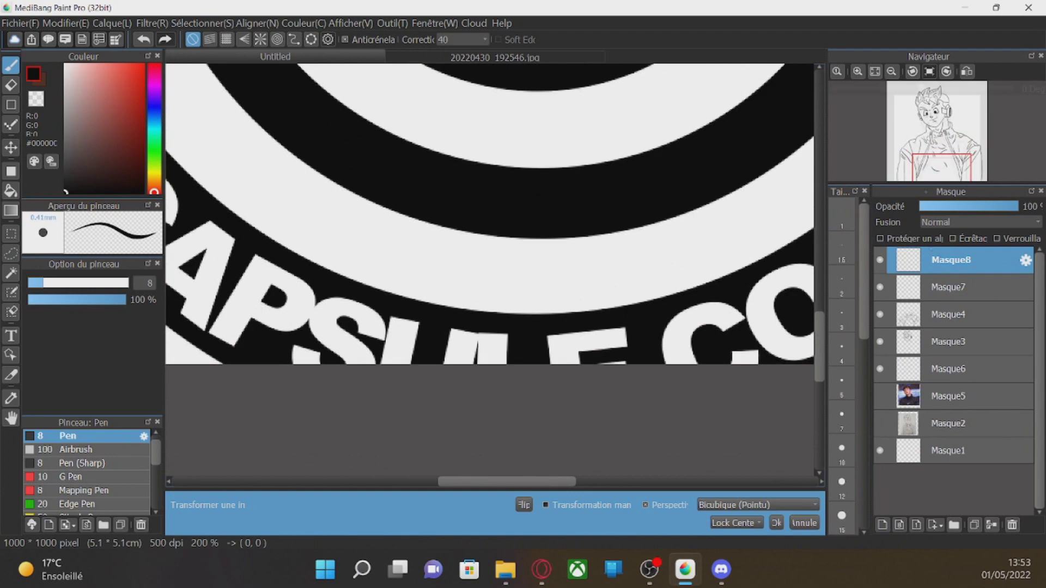
left_click(776, 523)
left_click(257, 23)
mouse_move(202, 23)
left_click(223, 182)
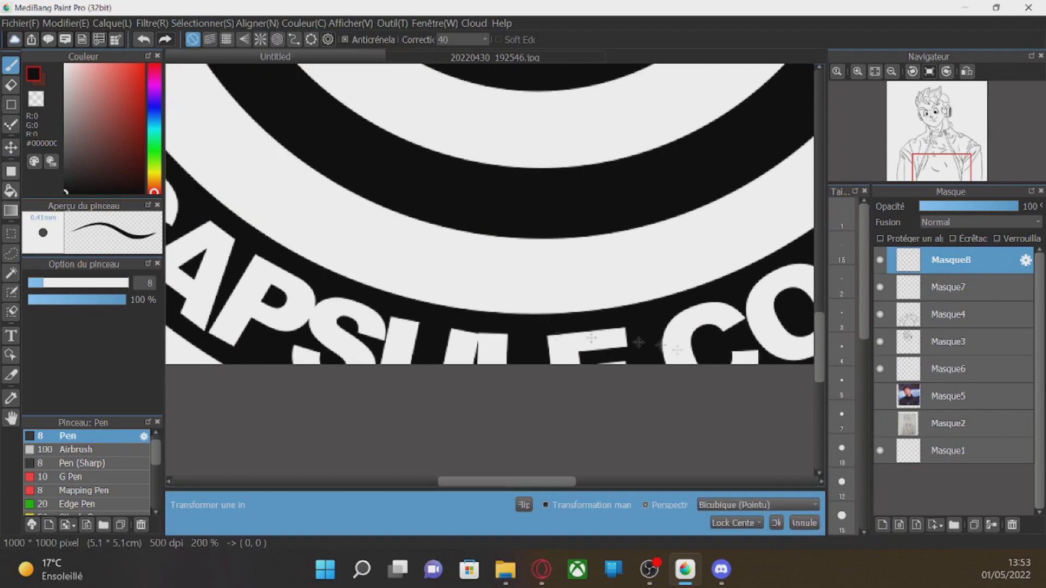
Shrink the Capsule Corp. logo, adjust its corners to follow the torso, place it mid-chest and apply the transform.
scroll(653, 345, "up", 10)
scroll(653, 344, "down", 14)
left_click_drag(313, 422, 370, 367)
scroll(442, 305, "up", 4)
left_click_drag(442, 266, 433, 286)
left_click_drag(478, 333, 484, 334)
left_click_drag(485, 376, 495, 392)
left_click_drag(485, 292, 491, 285)
left_click_drag(386, 291, 380, 285)
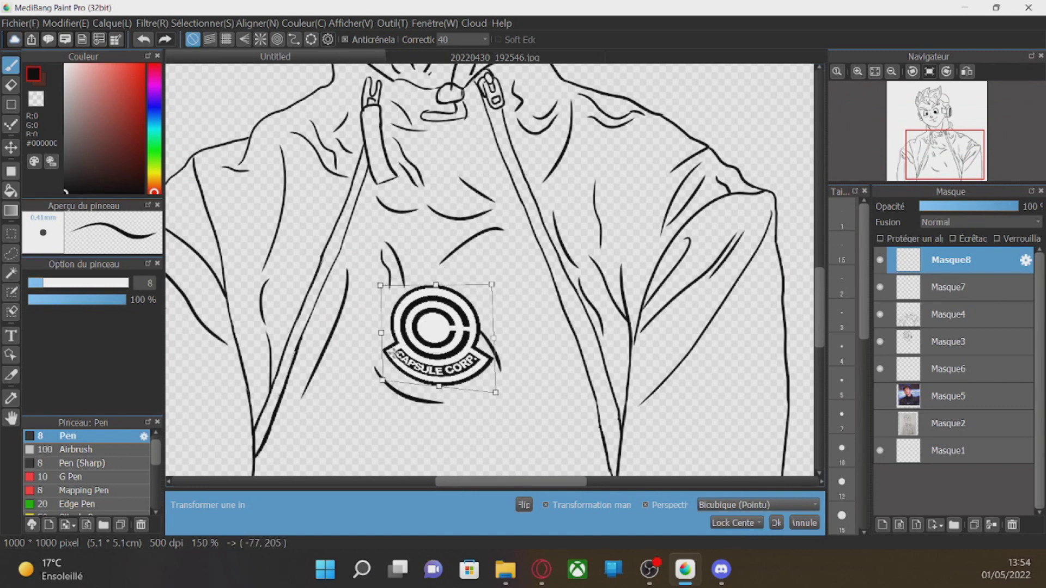
left_click_drag(383, 381, 373, 385)
left_click_drag(376, 335, 368, 335)
left_click_drag(492, 338, 486, 334)
left_click_drag(484, 280, 476, 282)
left_click_drag(455, 327, 464, 327)
left_click(776, 523)
Move the logo layer below Masque4 and paste a copy of the logo near the left sleeve.
left_click_drag(950, 260, 940, 325)
left_click(11, 148)
left_click_drag(442, 333, 257, 353)
key("ctrl+c")
key("ctrl+v")
left_click_drag(510, 530, 445, 530)
left_click_drag(532, 354, 382, 410)
Transform the copied logo so that it is smaller and fits the lower left sleeve.
key("ctrl+t")
left_click_drag(447, 403, 395, 350)
left_click_drag(319, 455, 342, 427)
left_click_drag(394, 350, 393, 346)
left_click_drag(410, 465, 406, 465)
mouse_move(327, 340)
left_mouse_down()
mouse_move(338, 332)
mouse_move(404, 346)
left_mouse_up()
Erase the parts of the sleeve logo that extend beyond the sleeve's outline.
left_click(11, 85)
left_click(539, 289)
left_click_drag(343, 433, 364, 348)
scroll(358, 399, "up", 4)
mouse_move(376, 258)
left_mouse_down()
mouse_move(383, 324)
mouse_move(429, 349)
mouse_move(334, 425)
left_mouse_up()
left_click_drag(330, 469, 326, 507)
scroll(326, 490, "down", 4)
mouse_move(310, 277)
left_mouse_down()
mouse_move(387, 261)
mouse_move(399, 381)
mouse_move(415, 106)
left_mouse_up()
scroll(395, 371, "up", 6)
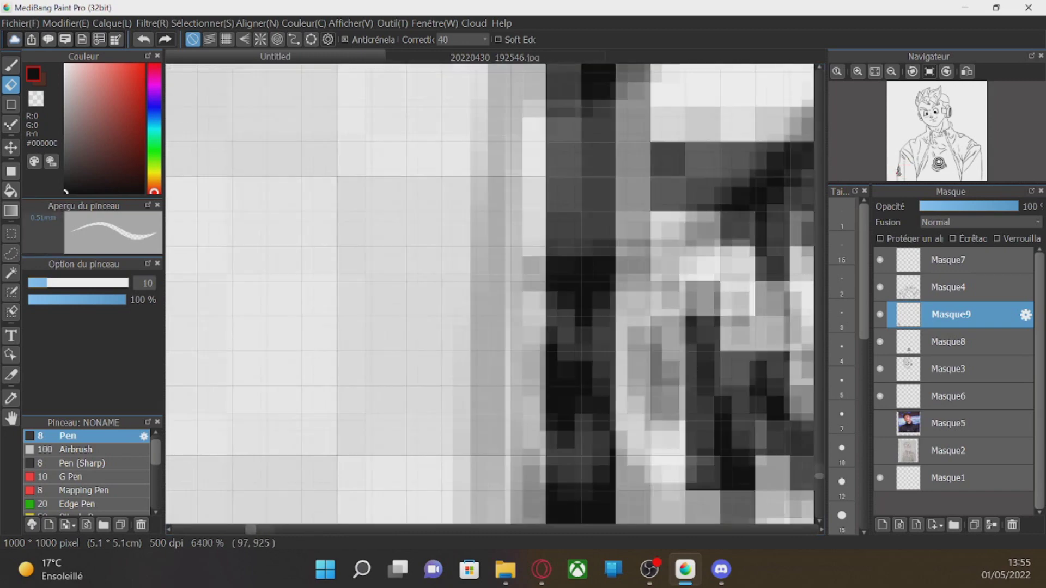
scroll(396, 373, "down", 12)
scroll(525, 198, "up", 6)
Show the photo and ink short creases on both sides of the collar with the pen on Masque4.
left_click(950, 287)
left_click(11, 65)
left_click(879, 424)
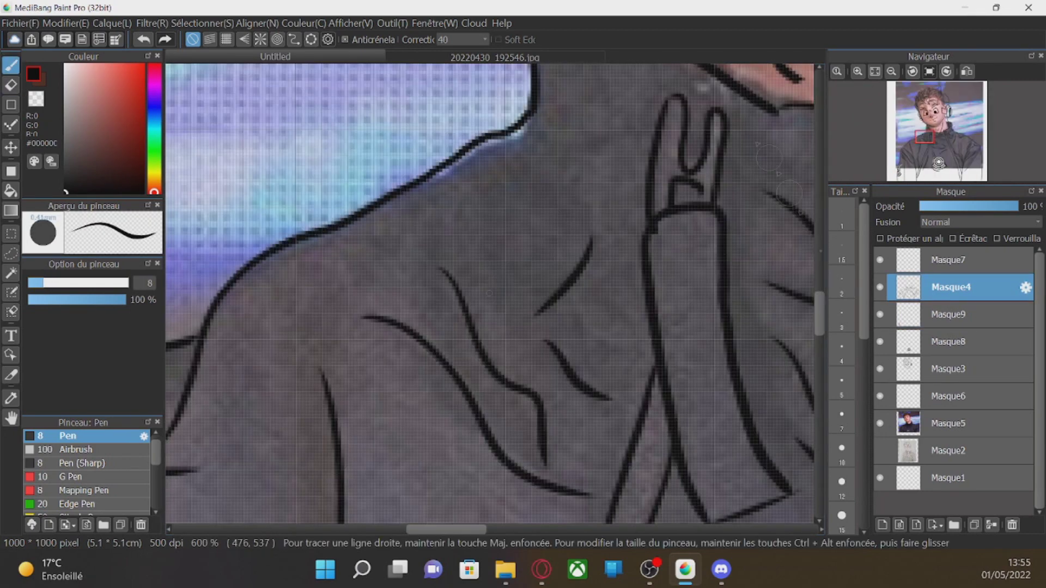
left_click_drag(818, 314, 819, 294)
left_click_drag(546, 333, 596, 403)
left_click_drag(446, 530, 545, 530)
left_click_drag(609, 298, 505, 378)
left_click_drag(539, 256, 497, 338)
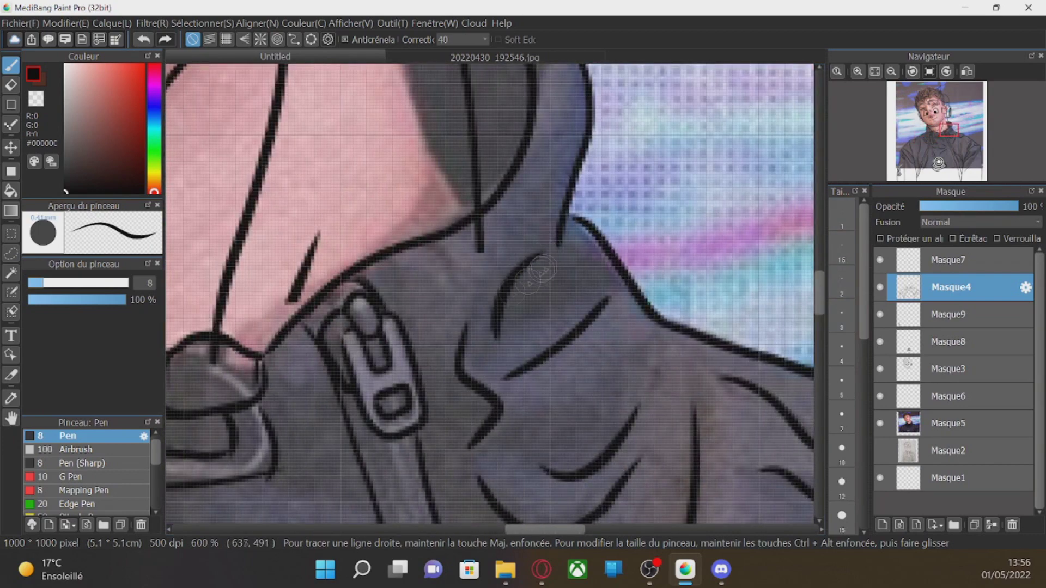
left_click_drag(434, 242, 469, 299)
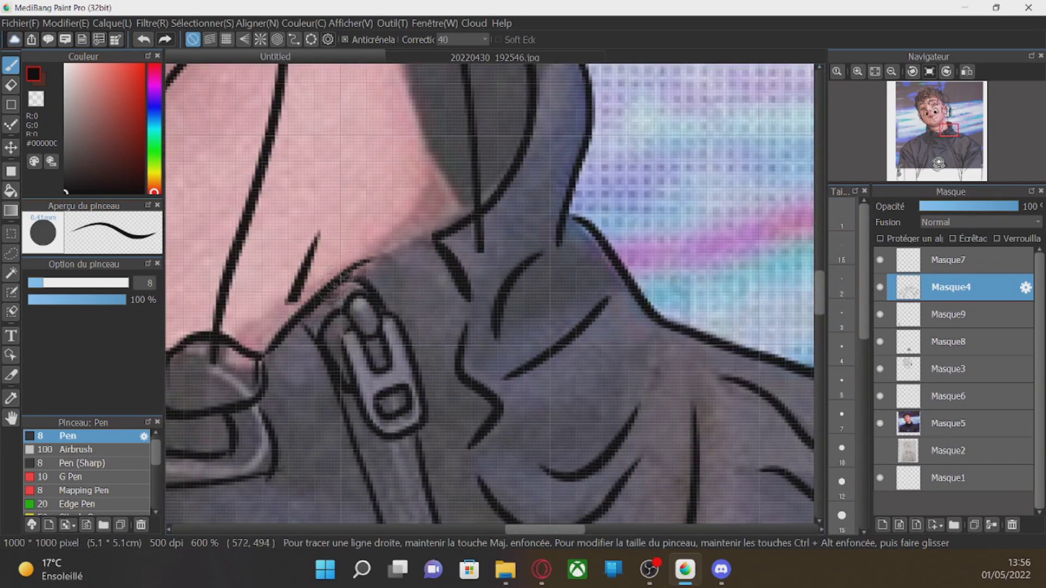
Redraw the collar's upper edge and ink creases inside its left side and below its front.
left_click_drag(335, 283, 438, 240)
left_click_drag(545, 530, 468, 529)
left_click_drag(593, 346, 687, 345)
left_click_drag(606, 374, 726, 417)
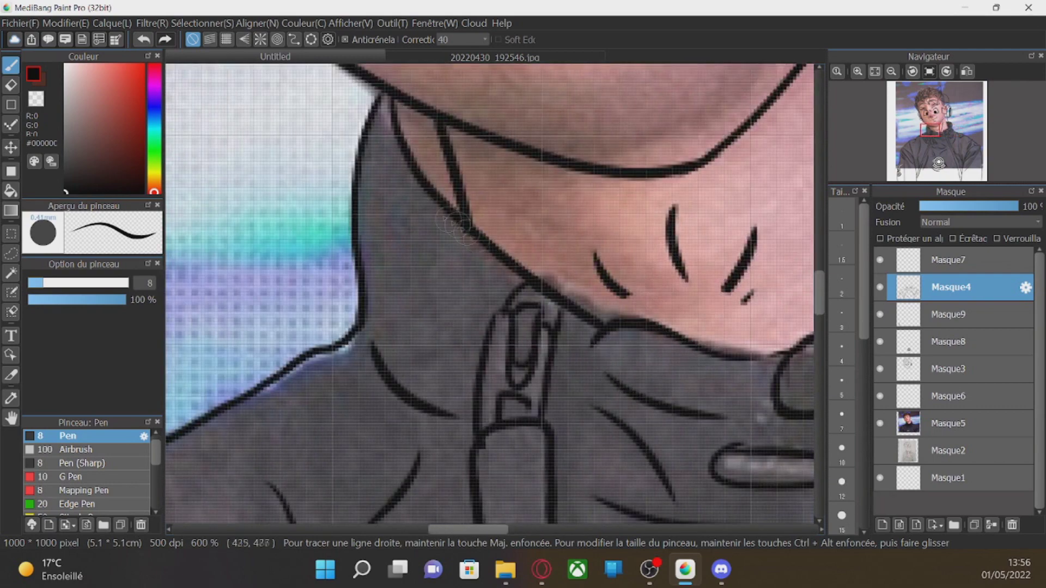
left_click_drag(387, 180, 468, 293)
Ink a curved crease across the upper chest between the two zips.
scroll(304, 354, "down", 6)
scroll(303, 355, "up", 4)
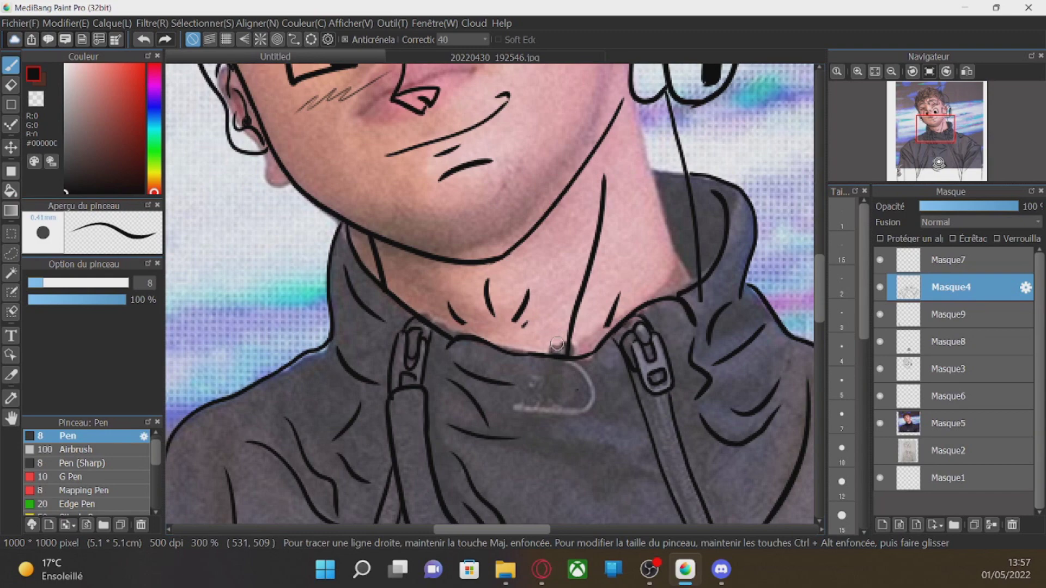
left_click_drag(519, 453, 545, 266)
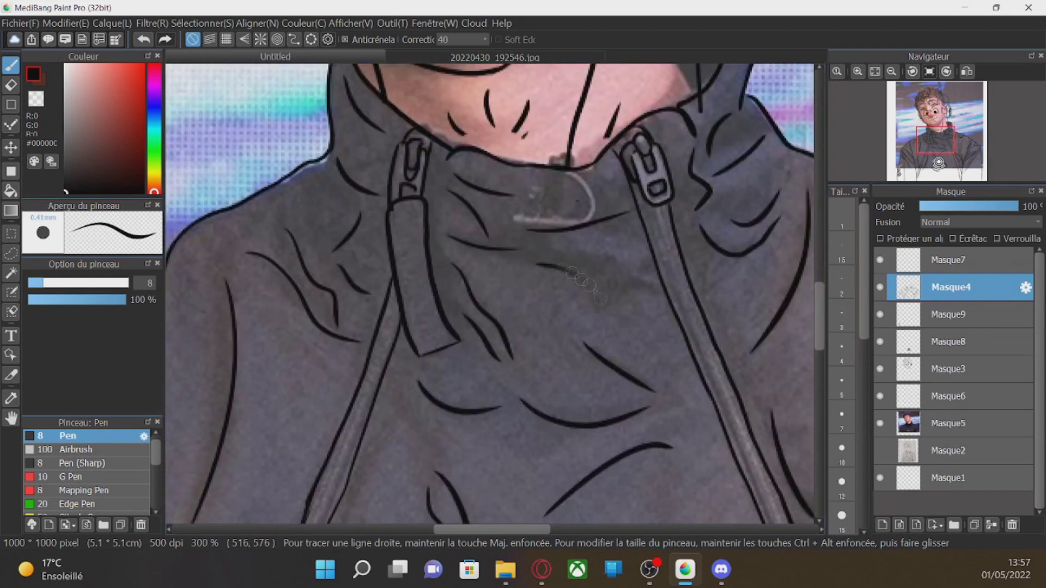
left_click_drag(763, 507, 765, 158)
mouse_move(730, 484)
left_mouse_down()
mouse_move(485, 480)
mouse_move(478, 299)
mouse_move(454, 430)
left_mouse_up()
left_click_drag(245, 333, 688, 329)
left_click_drag(483, 296, 479, 424)
left_click_drag(659, 338, 368, 337)
mouse_move(551, 297)
left_mouse_down()
mouse_move(266, 285)
mouse_move(573, 285)
left_mouse_up()
left_click_drag(780, 147, 776, 457)
left_click_drag(338, 131, 336, 382)
Ink slanted teeth across the upper part of the left zip, starting just below the strap.
scroll(284, 301, "up", 2)
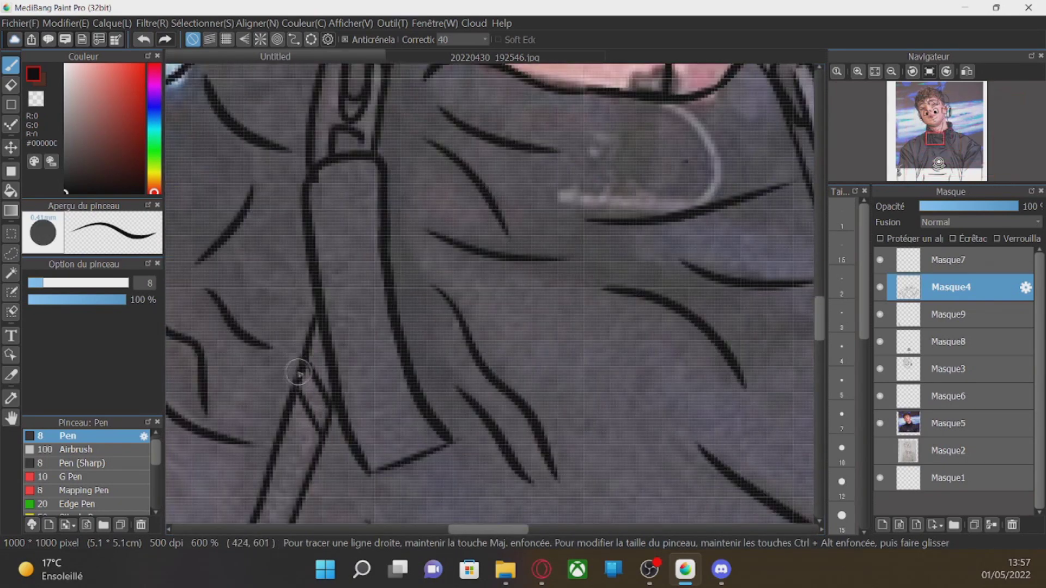
scroll(327, 349, "down", 3)
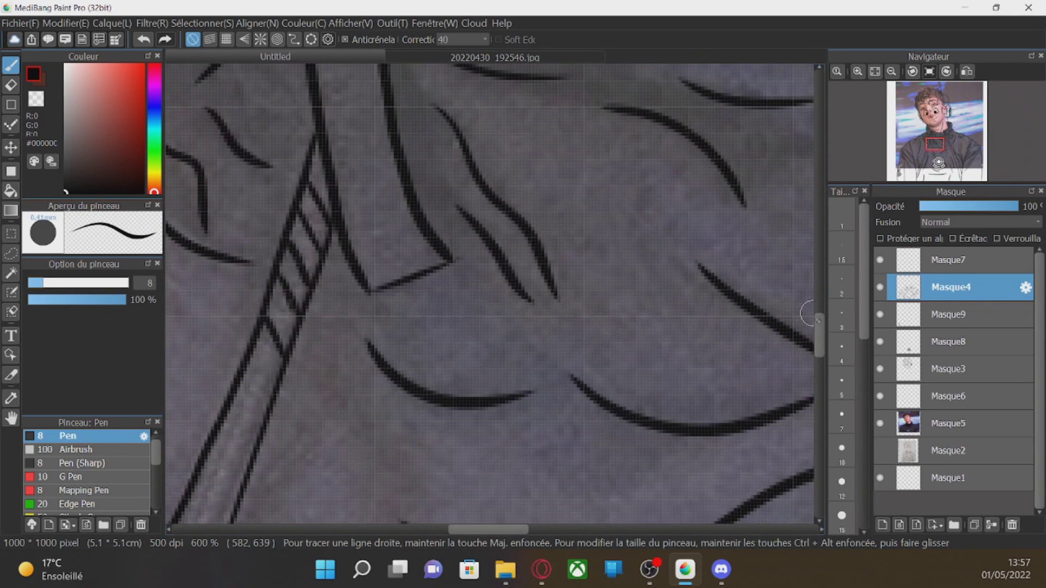
scroll(807, 314, "down", 2)
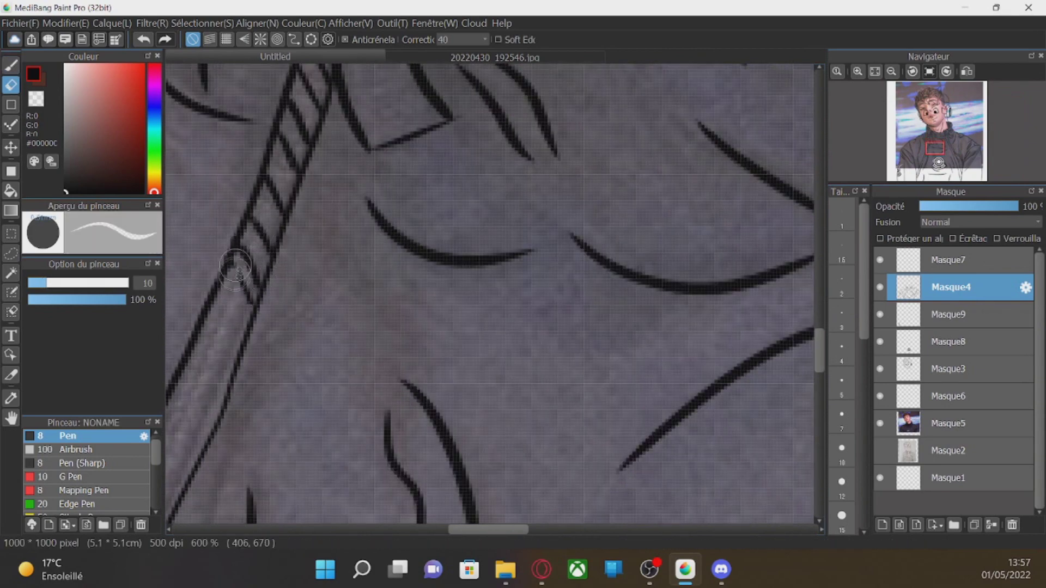
scroll(610, 362, "down", 2)
scroll(610, 362, "left", 3)
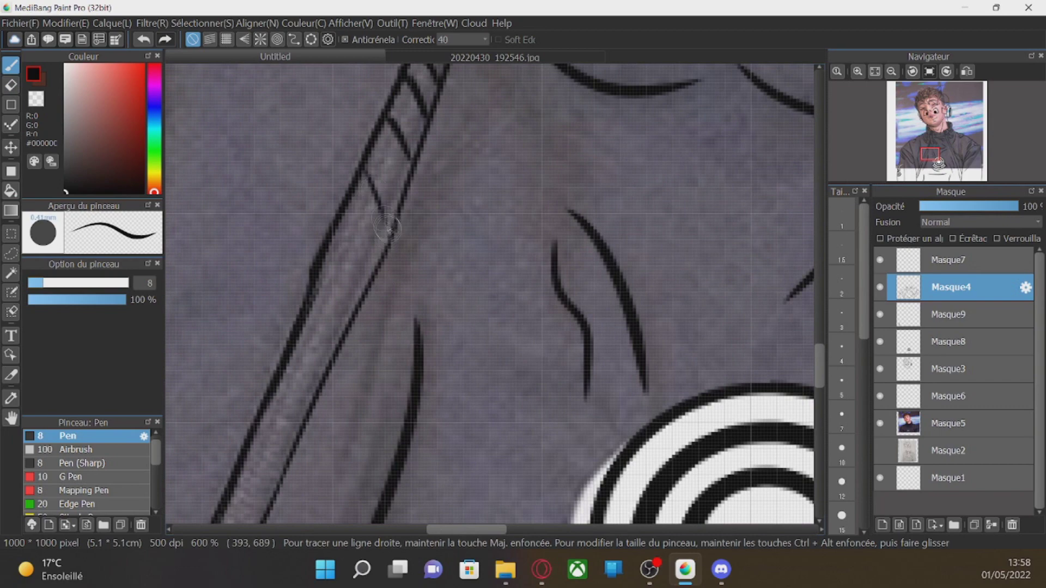
left_click_drag(350, 214, 374, 268)
left_click_drag(376, 144, 402, 185)
left_click_drag(328, 252, 351, 308)
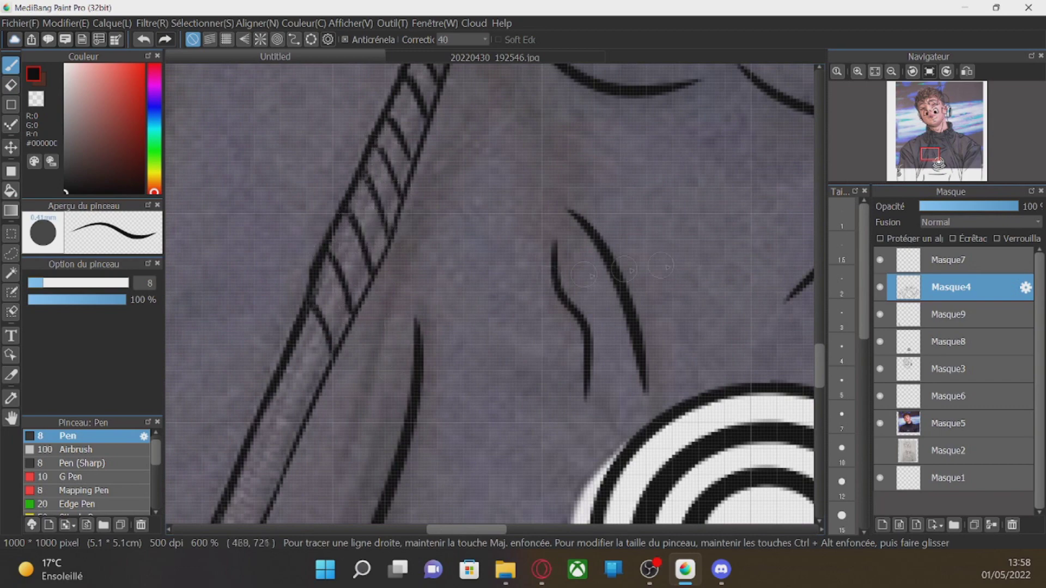
Continue the slanted teeth down the middle of the left zip and hide the photo.
left_click_drag(818, 357, 818, 373)
left_click_drag(300, 181, 322, 233)
mouse_move(285, 224)
left_mouse_down()
mouse_move(311, 262)
mouse_move(289, 307)
left_mouse_up()
left_click_drag(817, 360, 817, 376)
left_click_drag(252, 135, 273, 187)
left_click(879, 423)
left_click_drag(208, 247, 226, 290)
left_click_drag(219, 212, 238, 265)
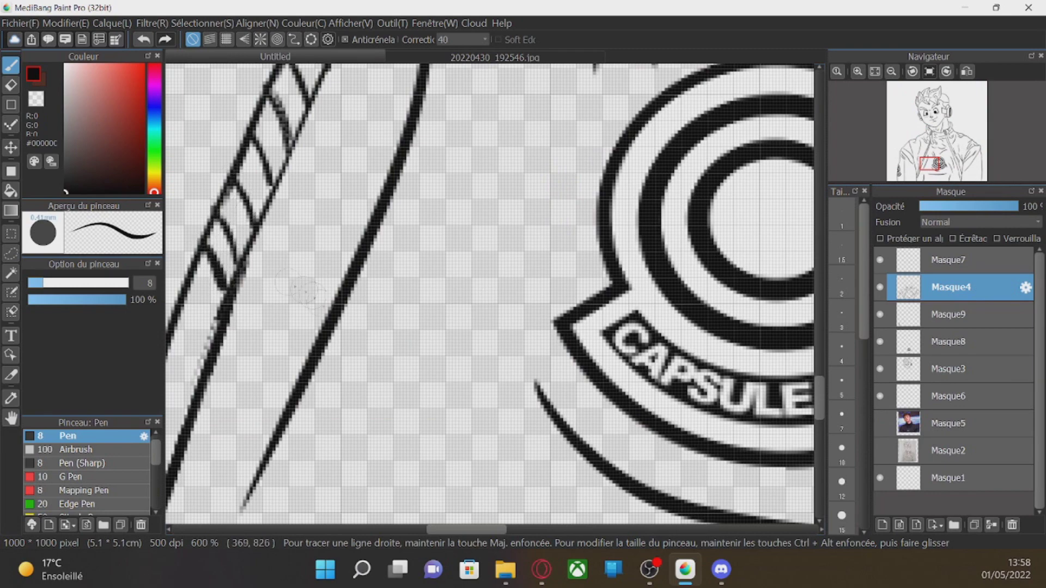
Fill the lower end of the left zip with slanted teeth down to the torso side line.
left_click_drag(819, 390, 818, 406)
left_click_drag(493, 529, 459, 529)
left_click_drag(344, 436, 362, 495)
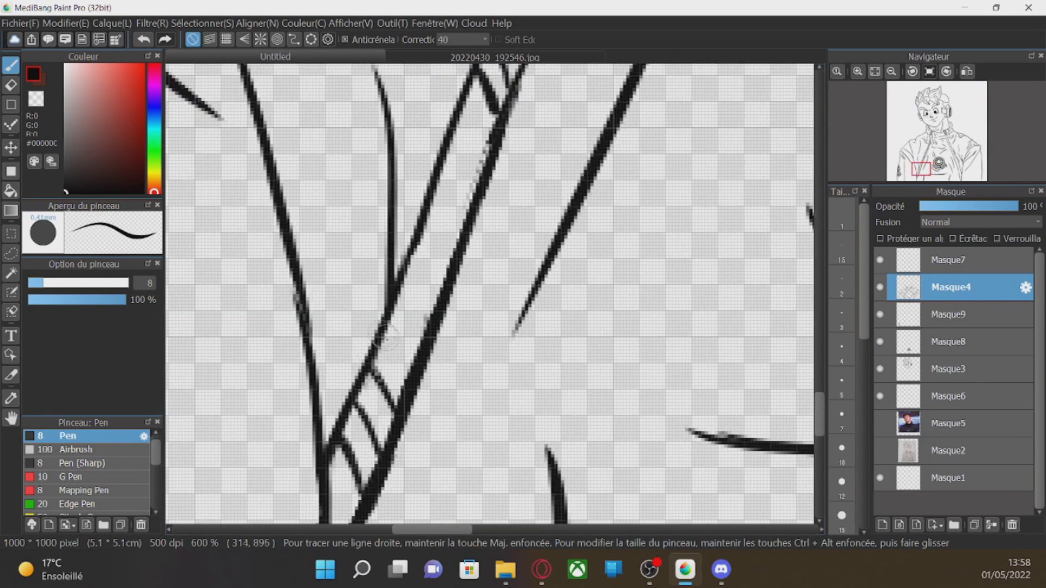
left_click_drag(419, 252, 442, 290)
left_click_drag(433, 207, 458, 246)
left_click_drag(442, 127, 468, 169)
left_click_drag(459, 94, 484, 136)
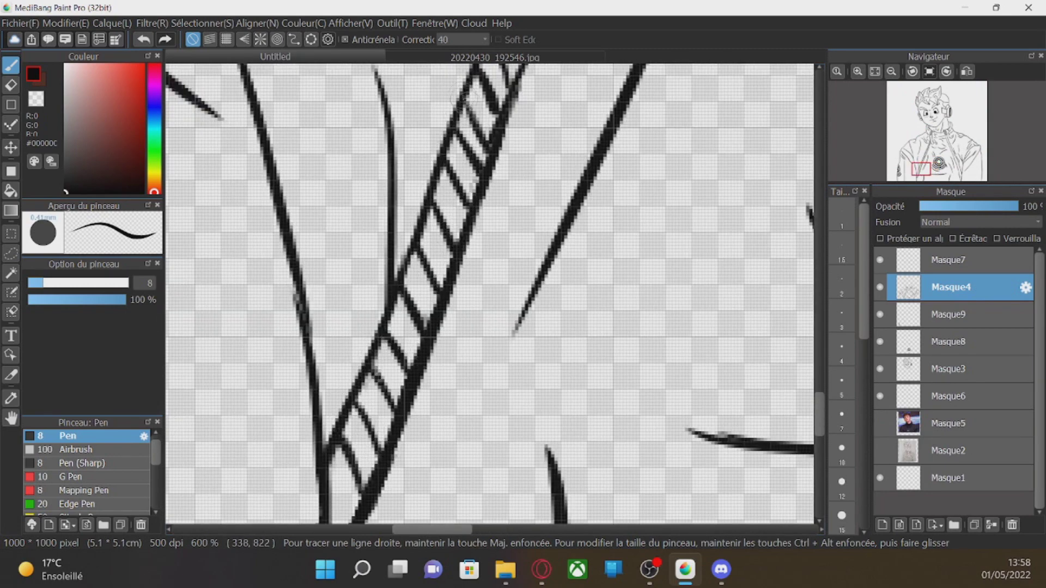
Ink short cross strokes as teeth along the upper part of the right zip, below its puller.
scroll(807, 275, "right", 10)
scroll(563, 413, "up", 15)
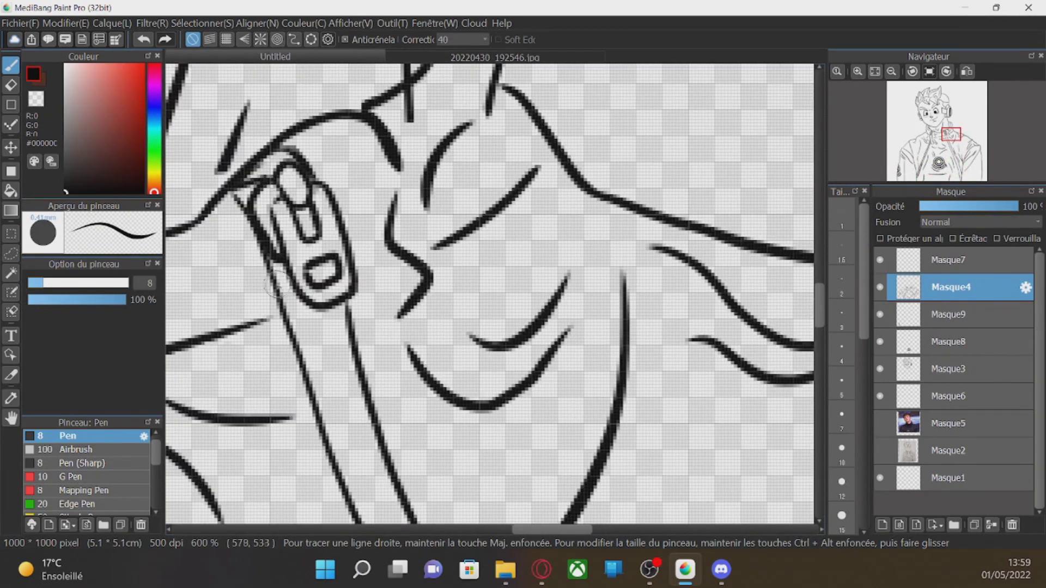
scroll(488, 293, "down", 5)
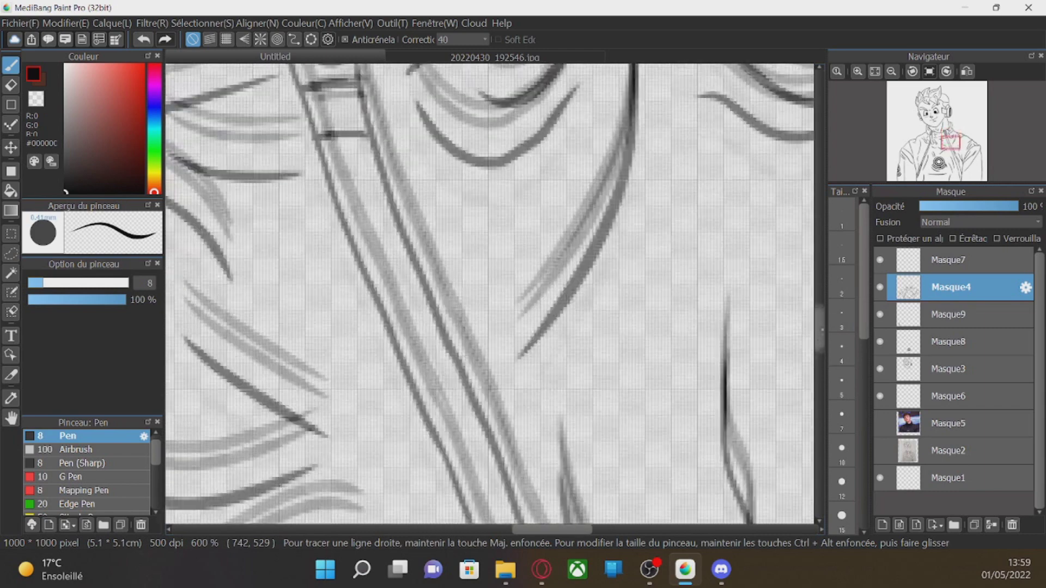
left_click_drag(327, 208, 385, 224)
left_click_drag(353, 258, 398, 271)
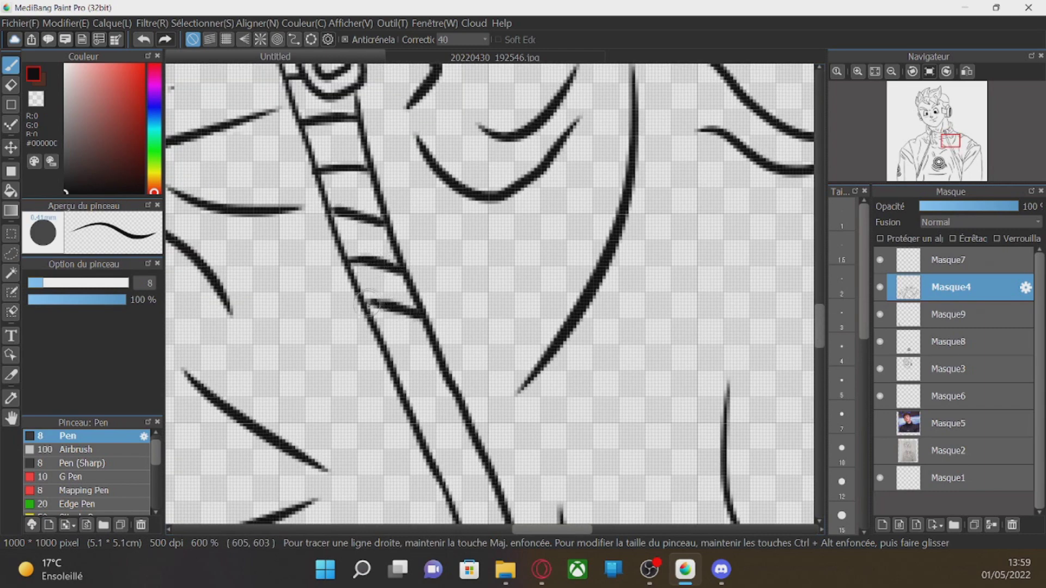
scroll(680, 365, "down", 5)
left_click_drag(426, 186, 482, 206)
left_click_drag(448, 235, 502, 252)
left_click_drag(467, 287, 518, 304)
left_click_drag(489, 338, 544, 357)
Continue the teeth down the middle of the right zip with longer slanted strokes.
scroll(531, 372, "down", 5)
left_click_drag(504, 297, 573, 331)
left_click_drag(540, 343, 598, 386)
scroll(593, 382, "down", 5)
mouse_move(556, 191)
left_mouse_down()
mouse_move(631, 228)
mouse_move(674, 303)
left_mouse_up()
left_click_drag(602, 305, 700, 357)
scroll(697, 354, "down", 4)
mouse_move(621, 173)
left_mouse_down()
mouse_move(694, 199)
mouse_move(734, 259)
left_mouse_up()
left_click_drag(657, 267, 756, 335)
left_click_drag(686, 357, 784, 431)
Ink curved teeth across the tapering lower end of the right zip to the canvas edge.
left_click_drag(819, 397, 820, 422)
left_click_drag(550, 529, 582, 529)
mouse_move(475, 205)
left_mouse_down()
mouse_move(549, 224)
mouse_move(564, 245)
left_mouse_up()
mouse_move(493, 250)
left_mouse_down()
mouse_move(572, 286)
mouse_move(497, 252)
left_mouse_up()
left_click_drag(497, 308, 572, 327)
left_click_drag(512, 373, 576, 391)
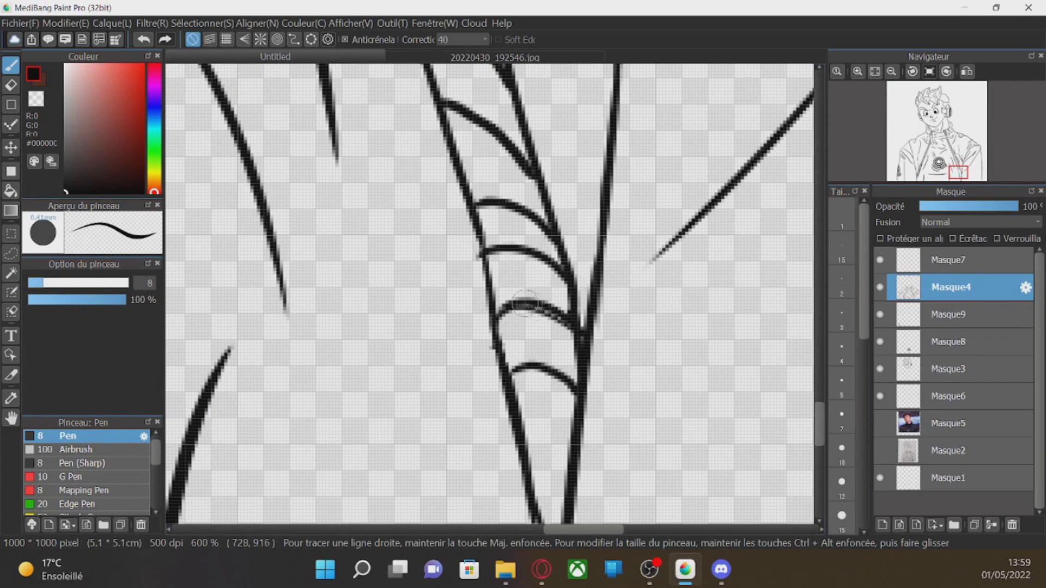
left_click_drag(523, 420, 577, 462)
scroll(575, 458, "down", 3)
left_click_drag(532, 329, 565, 353)
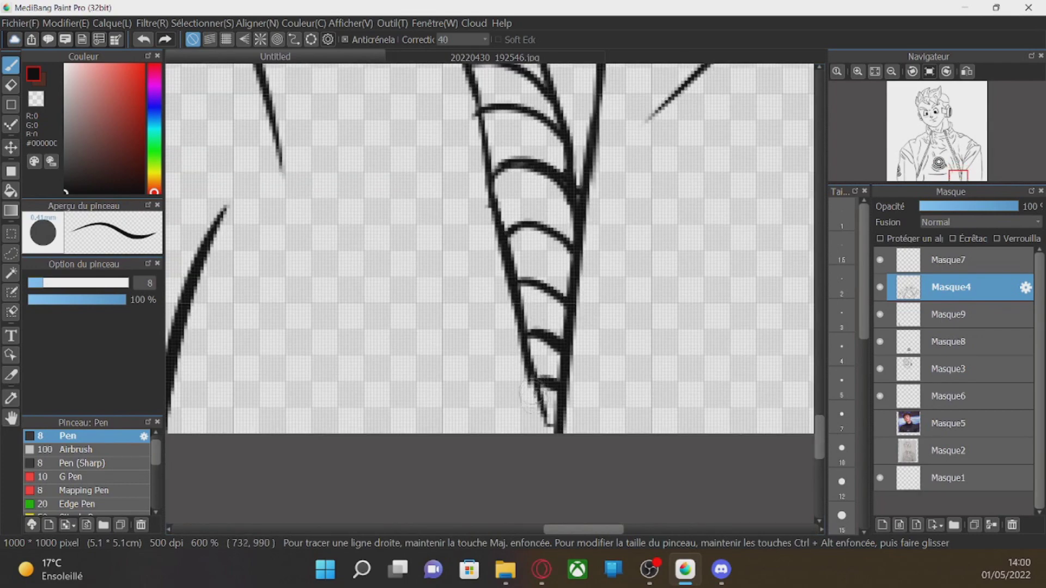
scroll(896, 103, "down", 8)
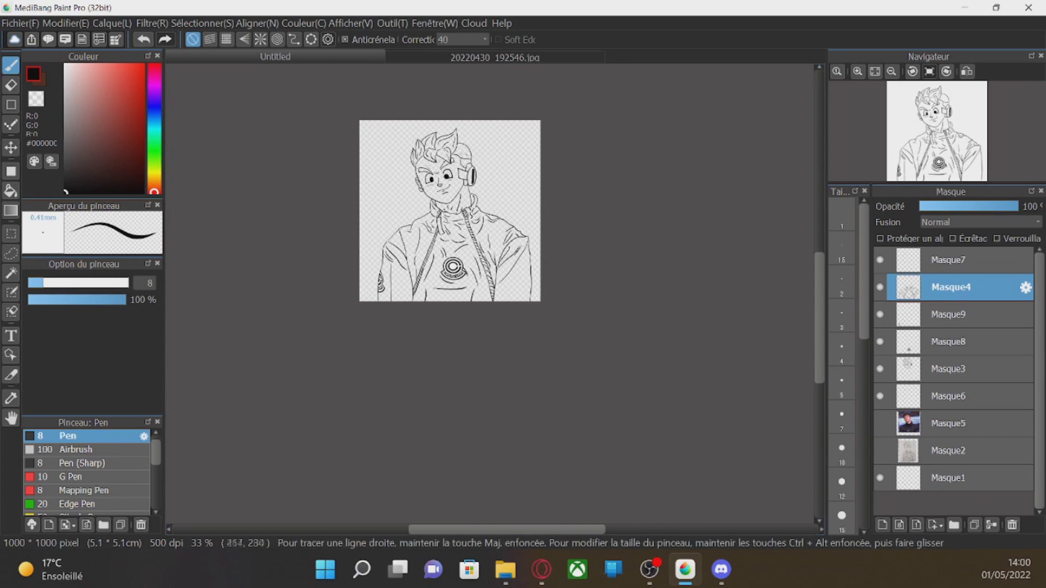
scroll(504, 129, "up", 6)
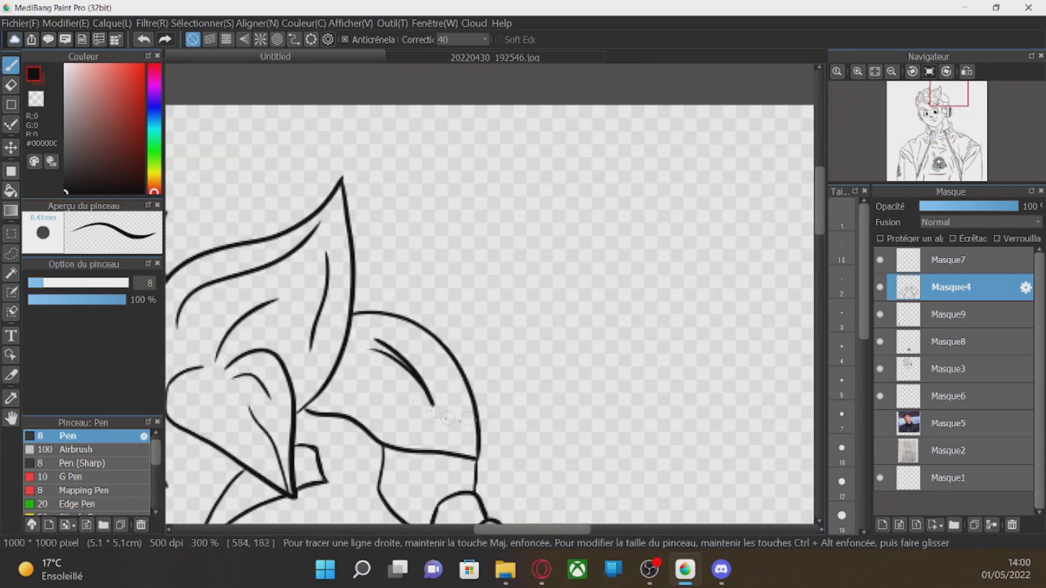
key("ctrl+z")
left_click_drag(389, 345, 417, 381)
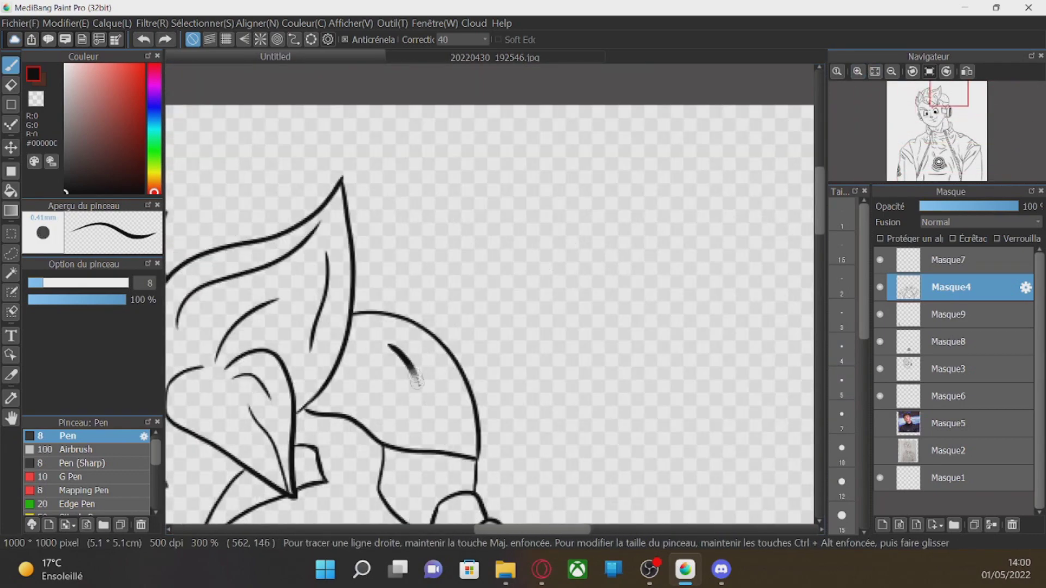
left_click_drag(433, 332, 434, 313)
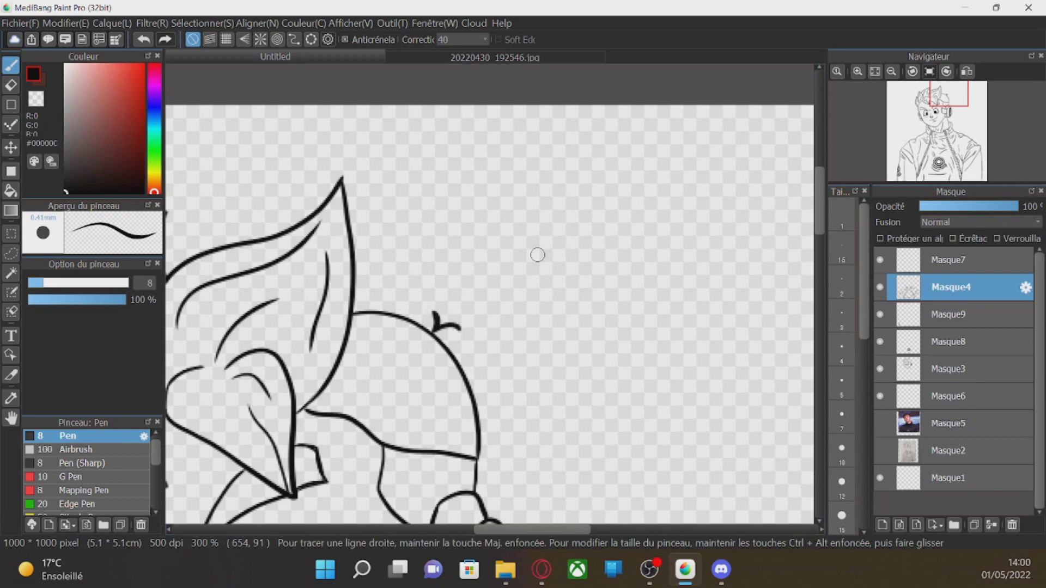
Switch to layer Masque3 and ink small speckles in the band of the head above the headset.
left_click(922, 368)
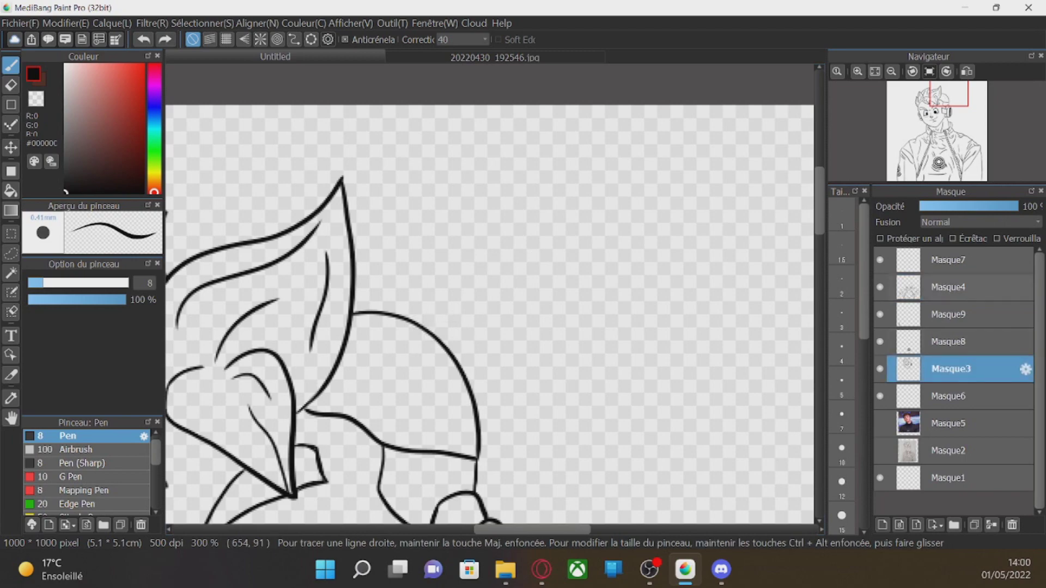
scroll(431, 148, "up", 1)
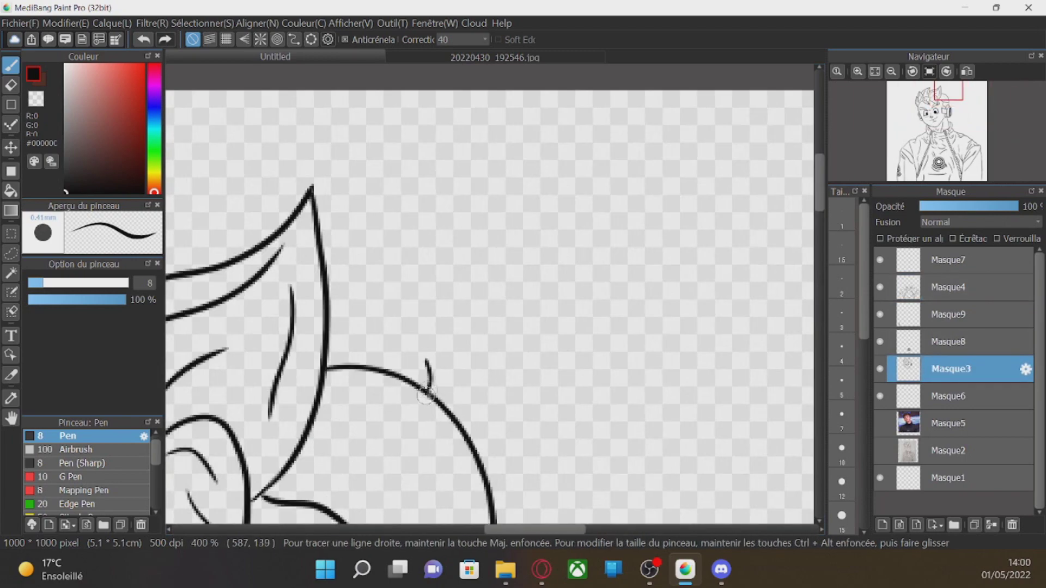
scroll(425, 393, "down", 3)
key("ctrl+z")
left_click(880, 423)
left_click(880, 424)
scroll(398, 293, "down", 6)
scroll(398, 294, "up", 8)
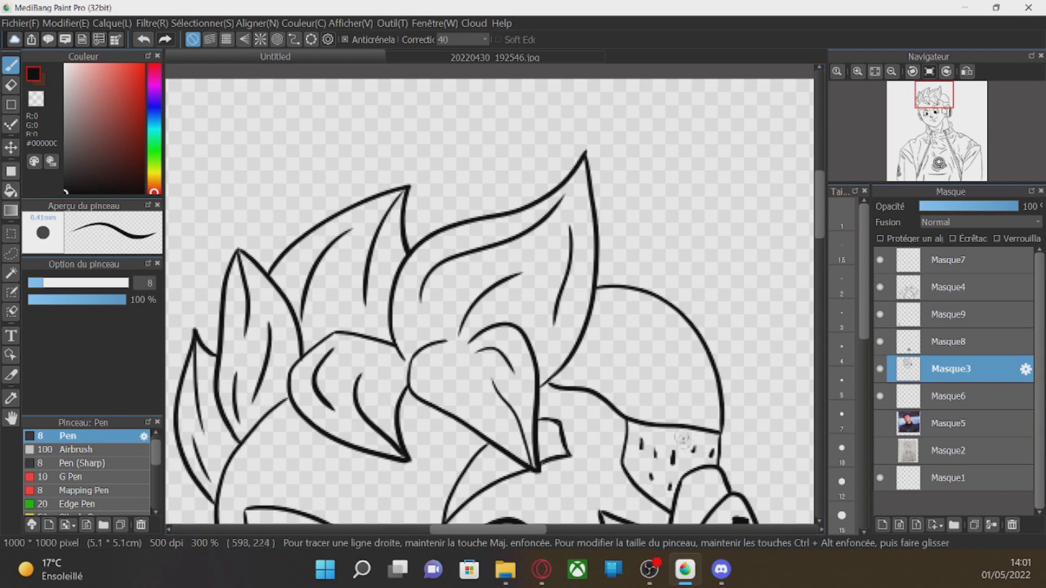
scroll(841, 349, "down", 3)
scroll(819, 351, "down", 10)
scroll(820, 352, "up", 3)
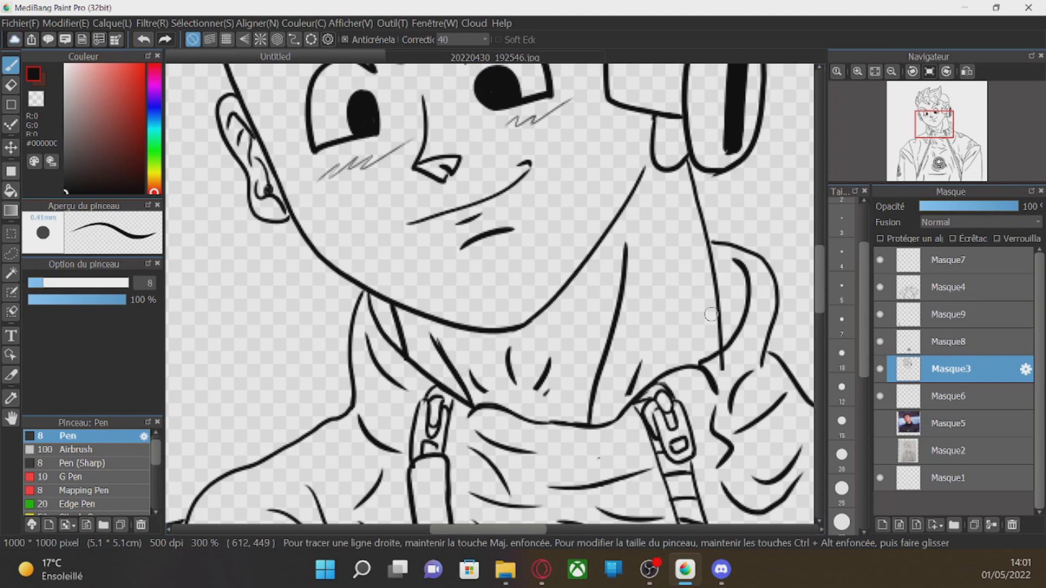
scroll(779, 159, "up", 7)
scroll(779, 159, "down", 10)
left_click_drag(455, 529, 516, 529)
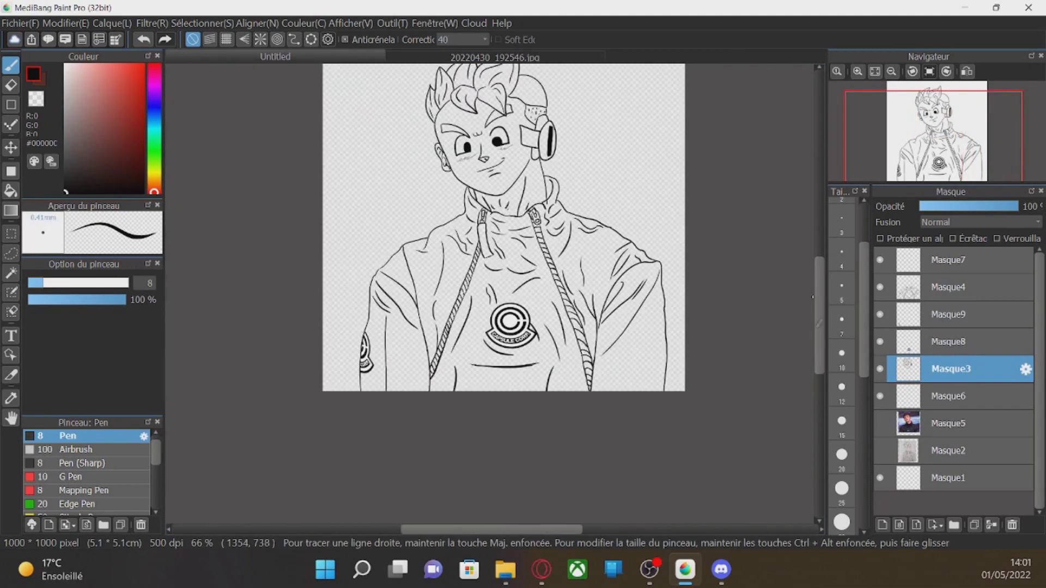
left_click_drag(819, 296, 819, 271)
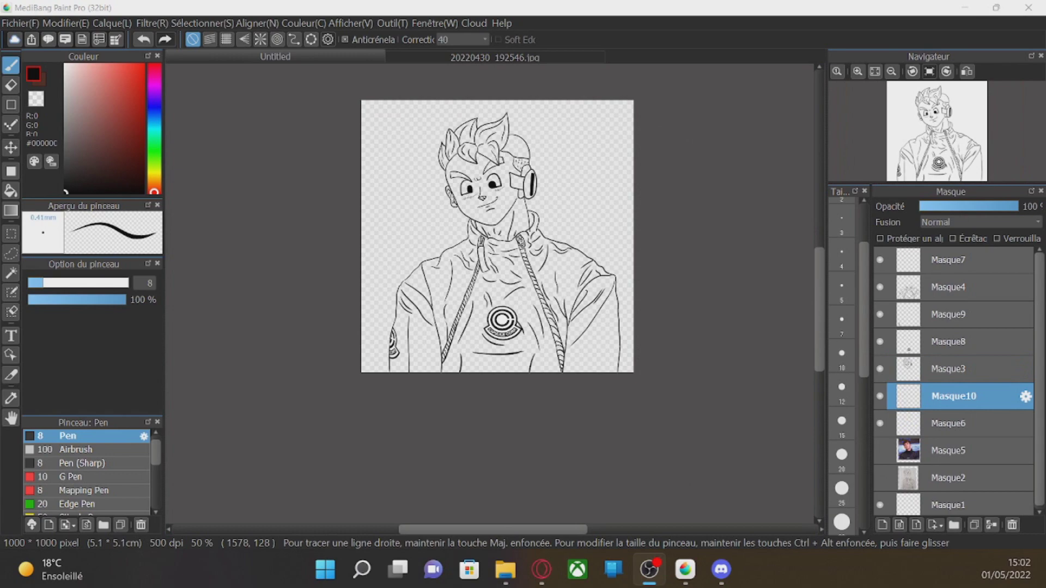
Pick red #FF1300, show the sketch layer Masque2 and shift it to line up with the inked face.
scroll(503, 206, "up", 6)
left_click_drag(819, 279, 820, 247)
left_click(142, 65)
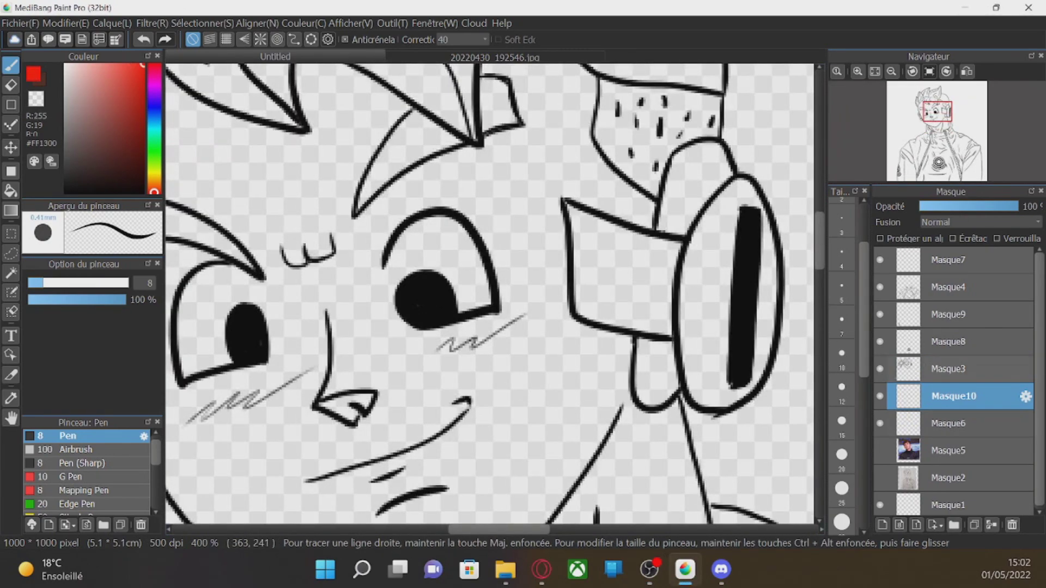
left_click(879, 478)
left_click(11, 148)
left_click(951, 477)
left_click_drag(531, 216, 529, 266)
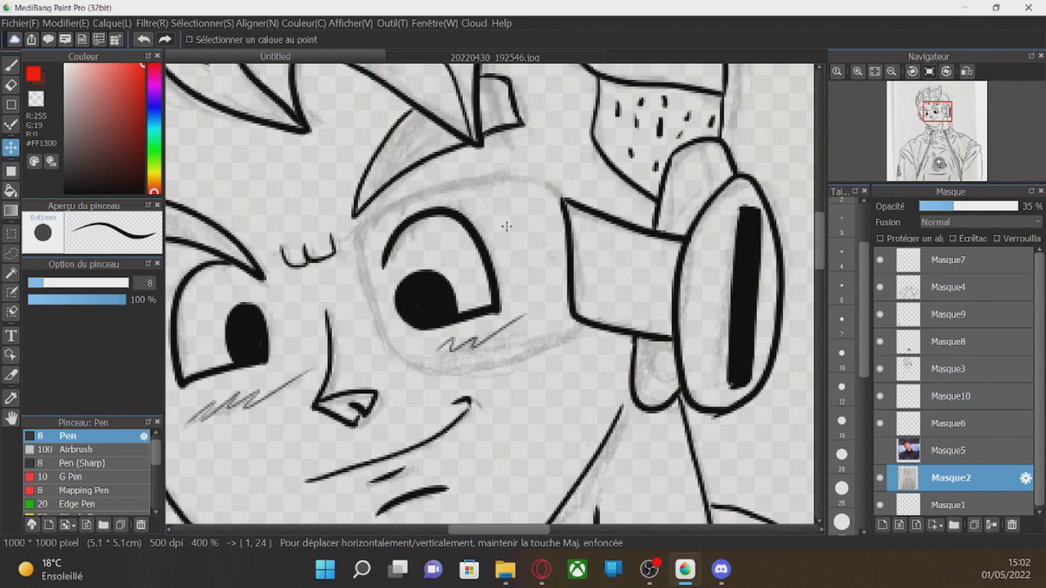
Move layer Masque10 above Masque4 and outline the scouter lens around the eye in red, following the sketch.
left_click(953, 396)
left_click_drag(953, 396, 953, 287)
key("b")
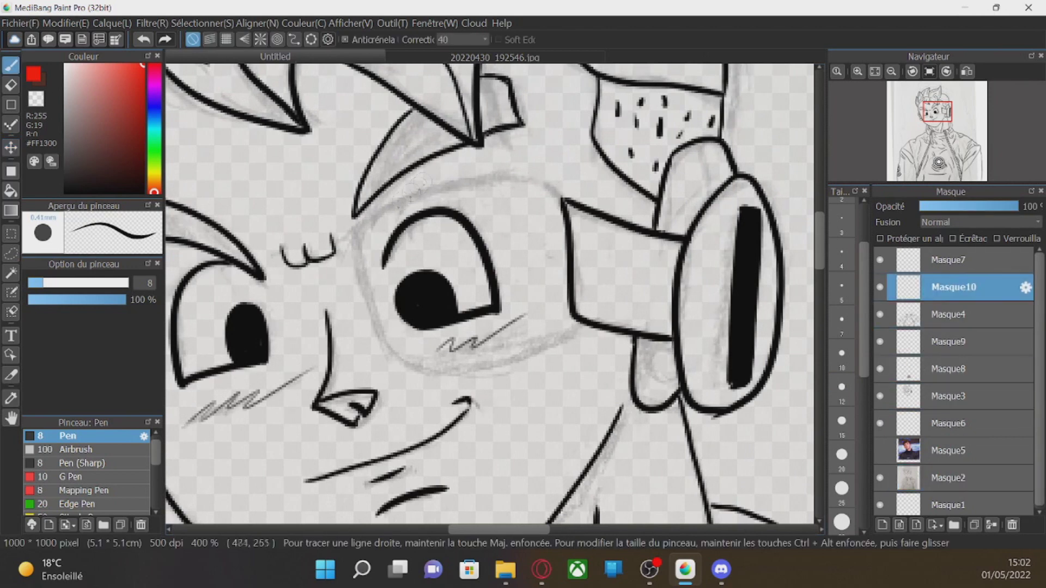
mouse_move(359, 218)
left_mouse_down()
mouse_move(443, 362)
mouse_move(577, 315)
mouse_move(504, 171)
left_mouse_up()
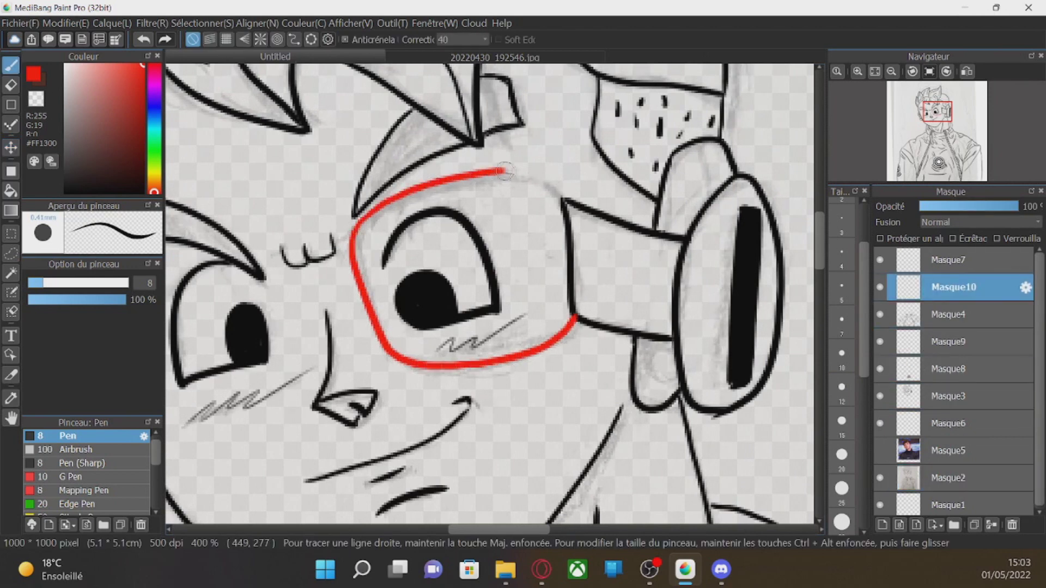
left_click_drag(934, 291, 948, 396)
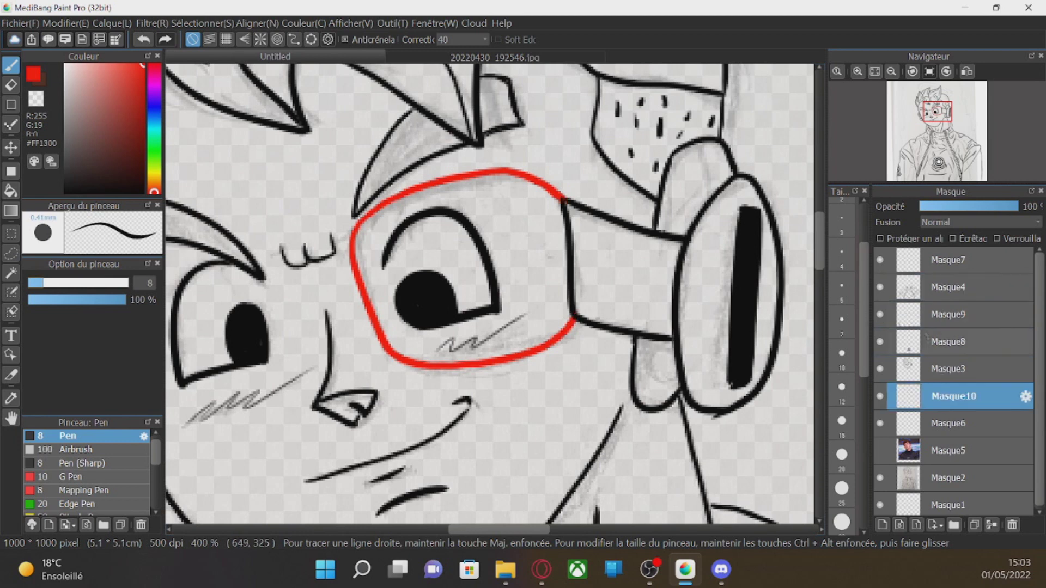
left_click(948, 369)
left_click(991, 525)
left_click(882, 525)
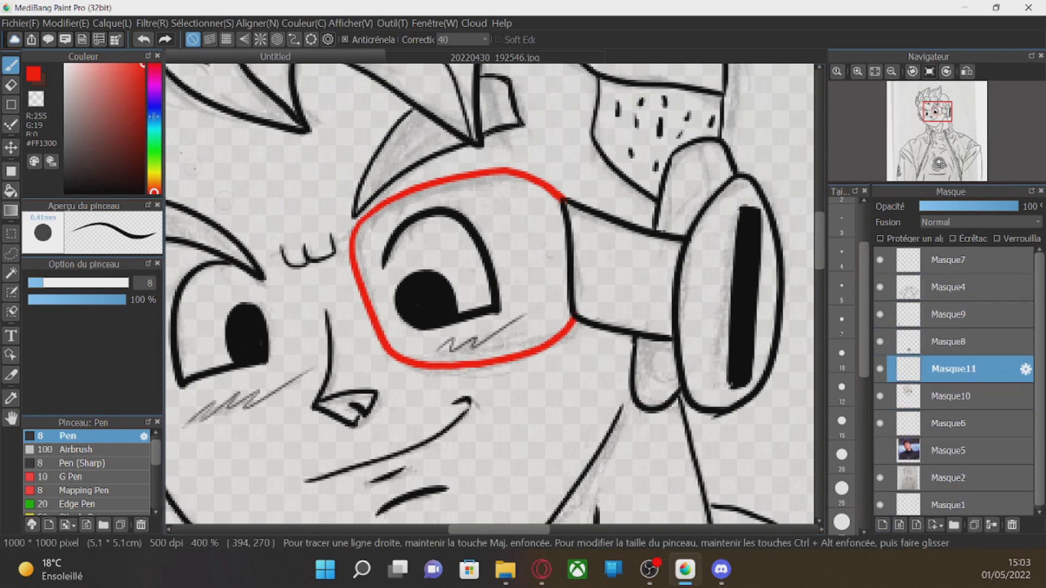
mouse_move(371, 215)
left_mouse_down()
mouse_move(376, 305)
mouse_move(419, 229)
mouse_move(476, 248)
left_mouse_up()
key("ctrl+z")
key("ctrl+z")
key("ctrl+z")
key("ctrl+z")
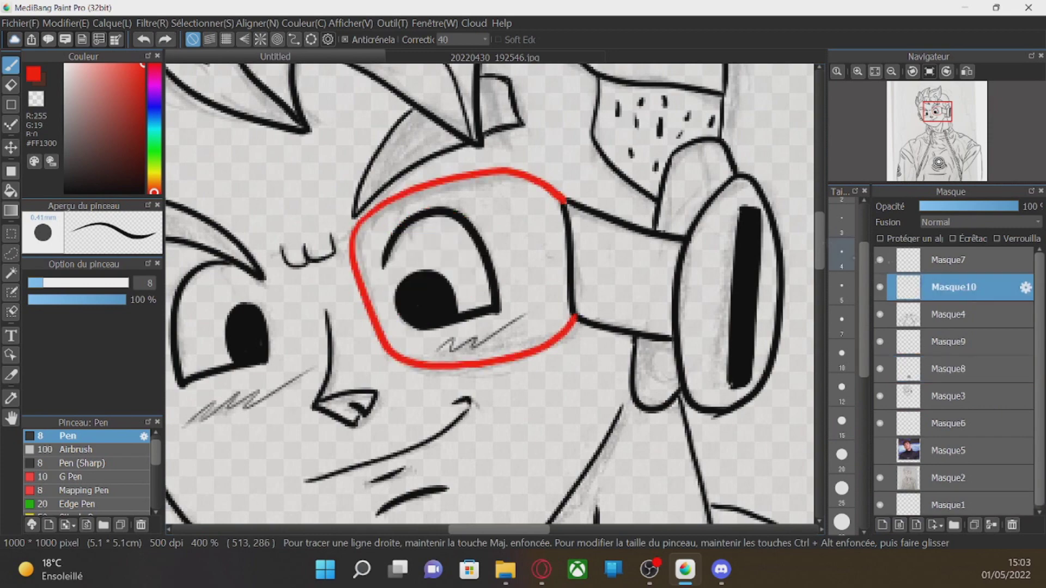
Fill the outlined scouter lens completely with solid red on layer Masque10.
mouse_move(421, 188)
left_mouse_down()
mouse_move(392, 234)
mouse_move(545, 305)
mouse_move(558, 324)
left_mouse_up()
scroll(601, 237, "up", 2)
left_click(456, 50)
mouse_move(335, 191)
left_mouse_down()
mouse_move(365, 164)
mouse_move(463, 149)
mouse_move(521, 158)
mouse_move(542, 245)
left_mouse_up()
mouse_move(534, 177)
left_mouse_down()
mouse_move(538, 356)
mouse_move(507, 220)
mouse_move(530, 254)
mouse_move(514, 188)
mouse_move(477, 212)
mouse_move(424, 225)
mouse_move(363, 199)
left_mouse_up()
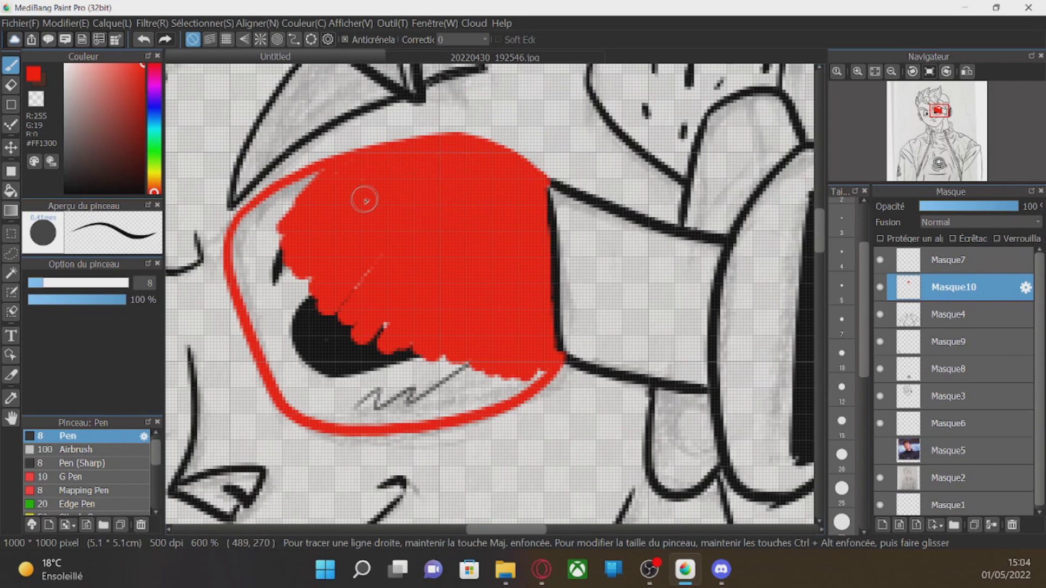
mouse_move(297, 265)
left_mouse_down()
mouse_move(256, 349)
mouse_move(327, 305)
mouse_move(294, 381)
mouse_move(305, 404)
left_mouse_up()
left_click_drag(547, 184, 556, 349)
mouse_move(296, 210)
left_mouse_down()
mouse_move(244, 245)
mouse_move(319, 177)
left_mouse_up()
mouse_move(377, 334)
left_mouse_down()
mouse_move(322, 415)
mouse_move(523, 376)
mouse_move(436, 376)
mouse_move(385, 393)
left_mouse_up()
Lower the opacity of Masque10 to 46% and erase the red spilling past the lens edge onto the headset arm.
mouse_move(1013, 206)
left_mouse_down()
mouse_move(948, 206)
mouse_move(964, 208)
left_mouse_up()
key("e")
scroll(618, 351, "up", 2)
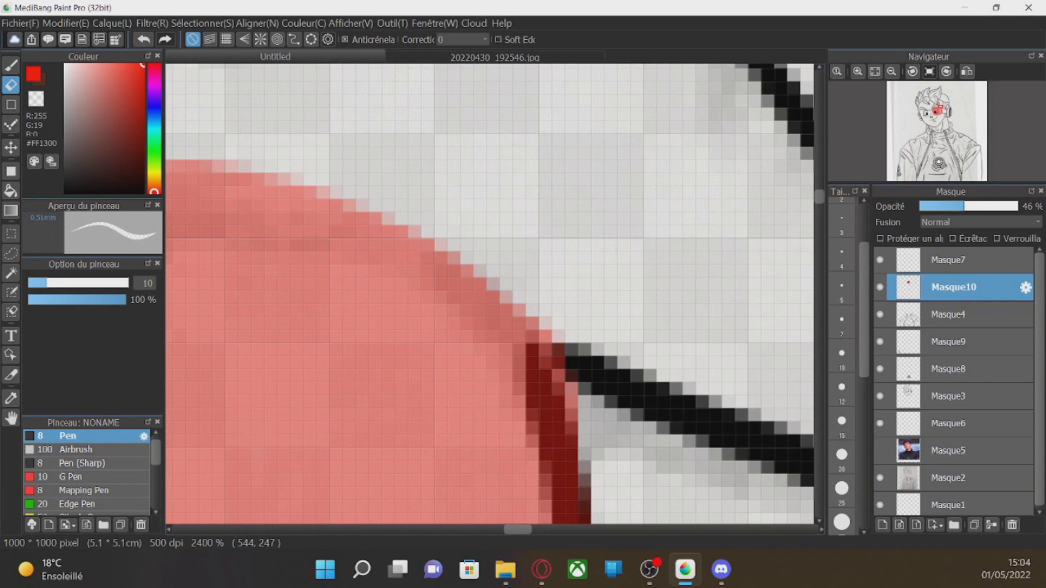
mouse_move(615, 280)
left_mouse_down()
mouse_move(596, 419)
mouse_move(621, 490)
mouse_move(596, 370)
mouse_move(600, 232)
mouse_move(589, 343)
mouse_move(591, 111)
left_mouse_up()
left_click_drag(819, 215, 819, 202)
mouse_move(569, 184)
left_mouse_down()
mouse_move(557, 203)
mouse_move(588, 471)
left_mouse_up()
left_click(10, 65)
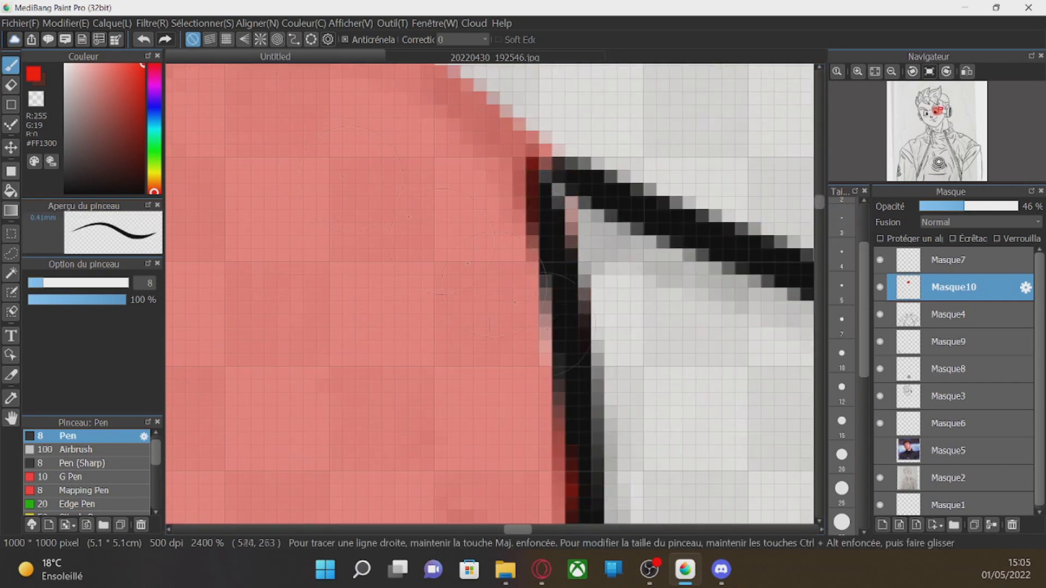
key("e")
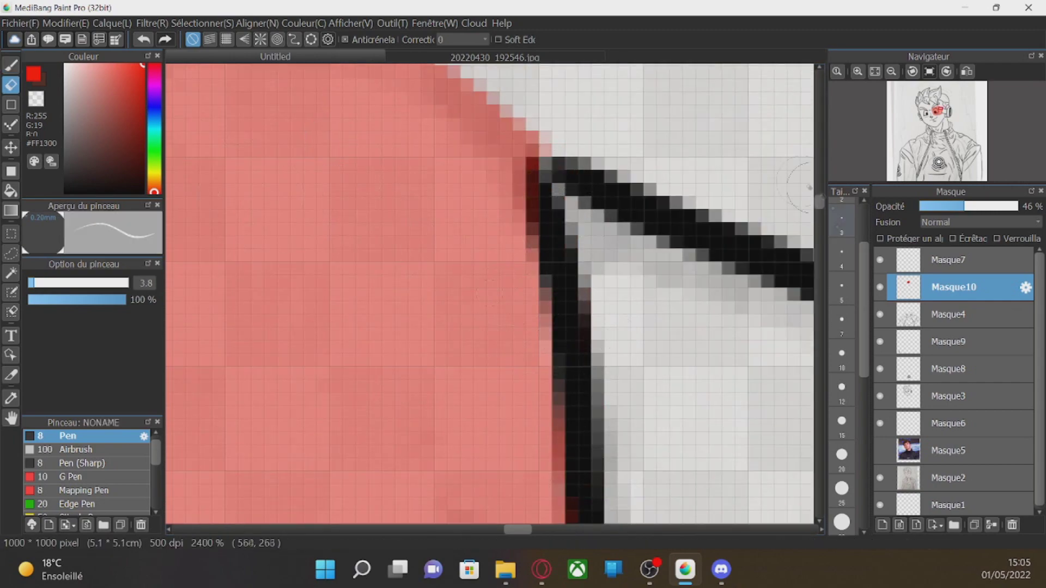
scroll(545, 305, "up", 3)
Hide the sketch layer, sample skin tone #EEA792 from the reference photo on Masque5, and hide the photo again.
scroll(722, 126, "down", 8)
left_click_drag(819, 272, 819, 245)
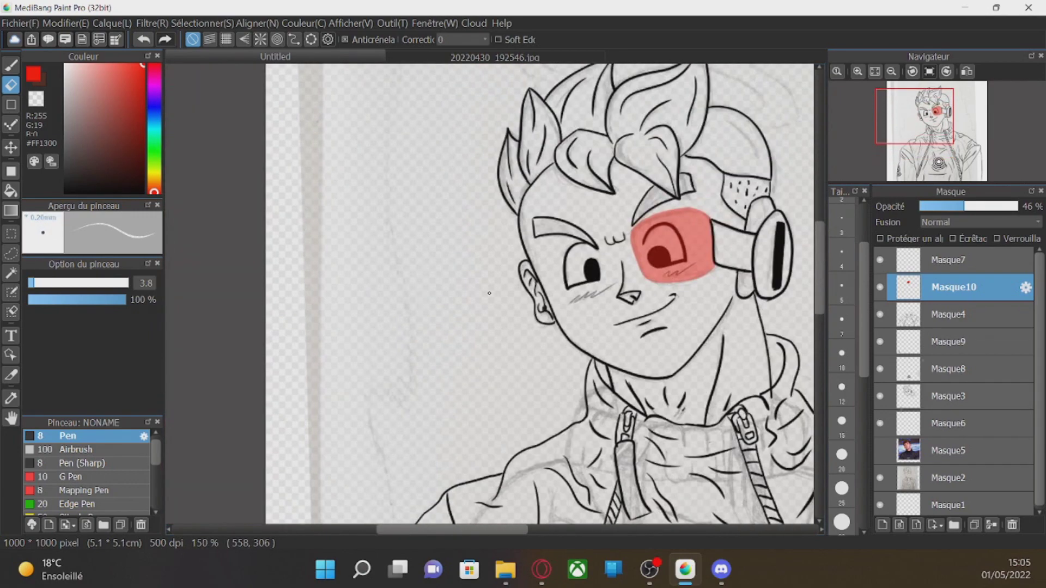
left_click(880, 478)
left_click_drag(921, 118, 935, 112)
left_click(880, 451)
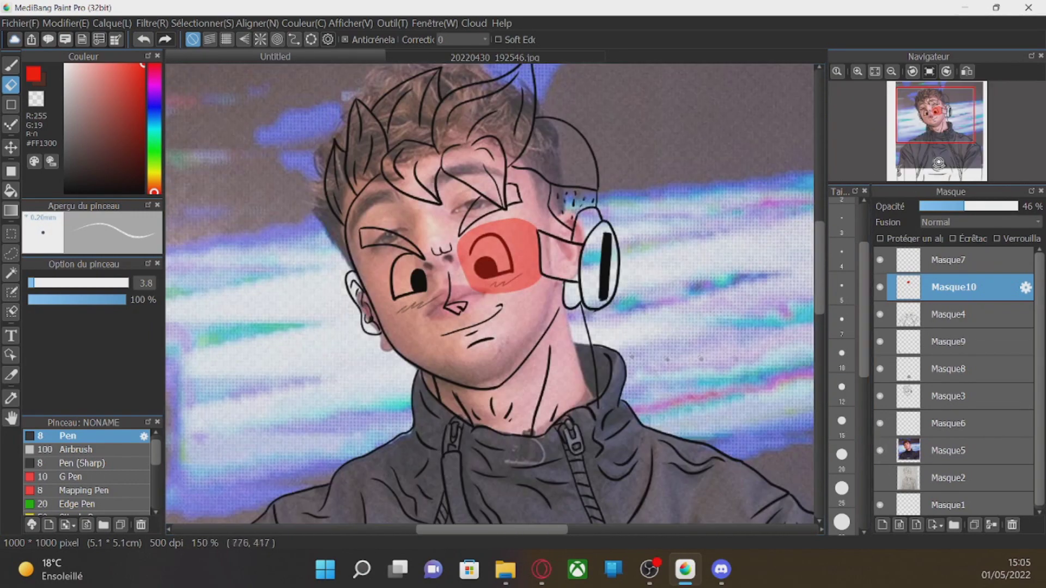
left_click(384, 265, "alt")
left_click(879, 450)
Add a layer below Masque3 and block in the face and neck with the skin tone using the size 55 Pen.
left_click(882, 525)
left_click_drag(947, 288, 941, 435)
left_click(11, 65)
left_click(105, 282)
mouse_move(411, 267)
left_mouse_down()
mouse_move(418, 207)
mouse_move(425, 381)
mouse_move(507, 447)
mouse_move(566, 284)
mouse_move(491, 313)
mouse_move(523, 163)
left_mouse_up()
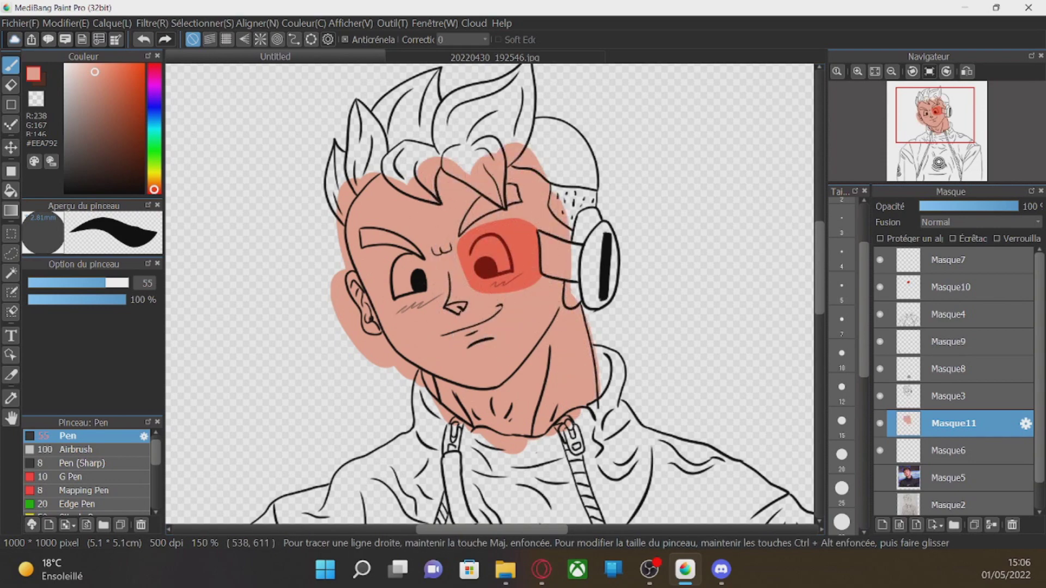
Erase the skin colour from the hair locks over the forehead with a size 12.4 eraser.
scroll(464, 109, "up", 4)
left_click(10, 85)
mouse_move(385, 302)
left_mouse_down()
mouse_move(383, 326)
mouse_move(514, 405)
mouse_move(397, 317)
left_mouse_up()
mouse_move(611, 270)
left_mouse_down()
mouse_move(597, 286)
mouse_move(668, 283)
mouse_move(661, 300)
mouse_move(603, 251)
mouse_move(491, 376)
mouse_move(577, 469)
mouse_move(621, 326)
mouse_move(604, 465)
left_mouse_up()
left_click(52, 283)
mouse_move(323, 297)
left_mouse_down()
mouse_move(305, 430)
mouse_move(349, 452)
mouse_move(365, 321)
mouse_move(327, 342)
left_mouse_up()
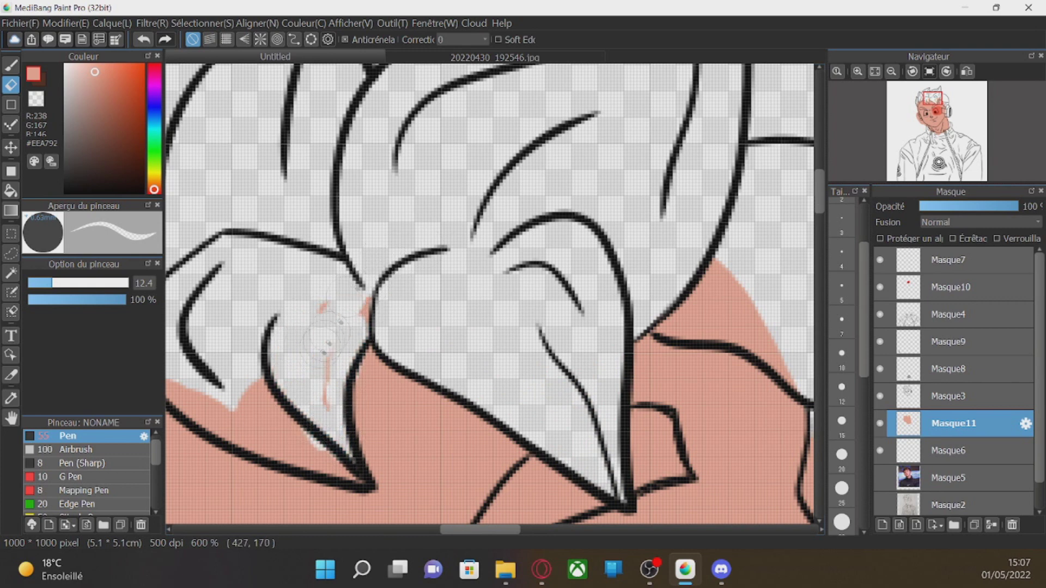
mouse_move(307, 393)
left_mouse_down()
mouse_move(258, 409)
mouse_move(250, 349)
mouse_move(269, 434)
mouse_move(238, 426)
mouse_move(278, 448)
left_mouse_up()
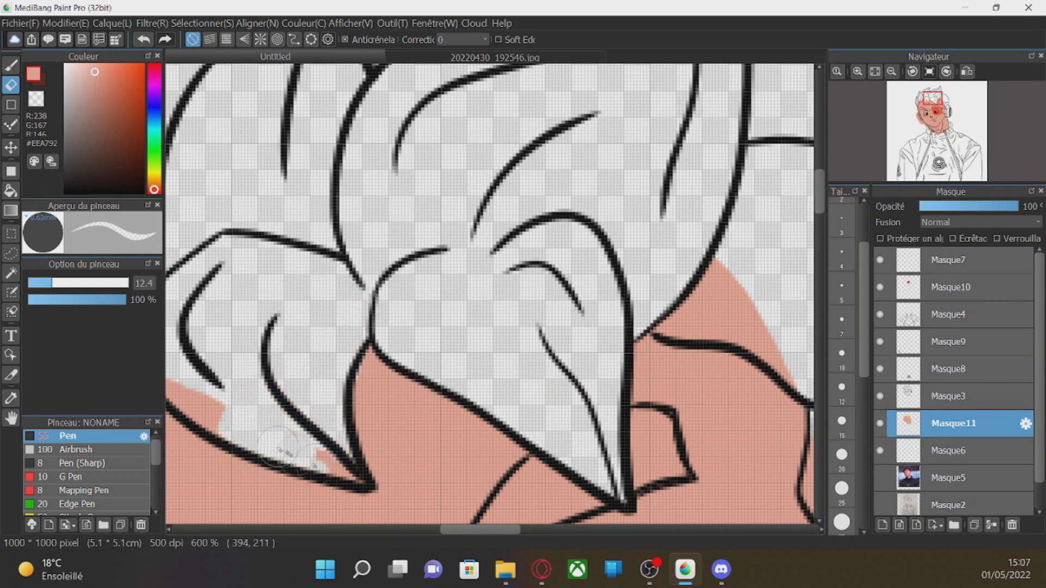
scroll(352, 430, "left", 3)
left_click_drag(350, 369, 412, 419)
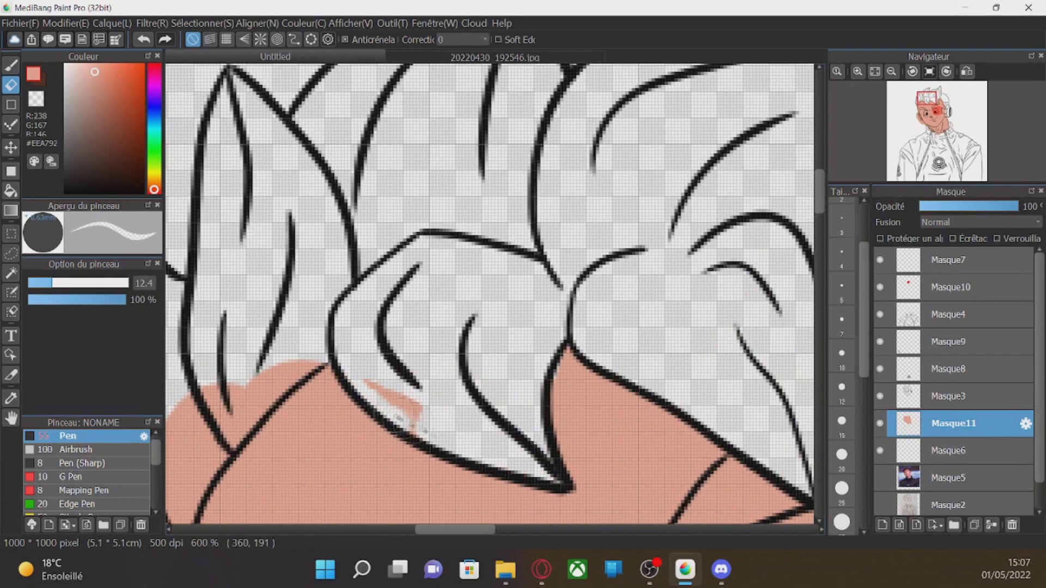
Erase the skin colour from the spiky side tufts of hair and outside the edge of the forehead.
left_click_drag(441, 526, 421, 526)
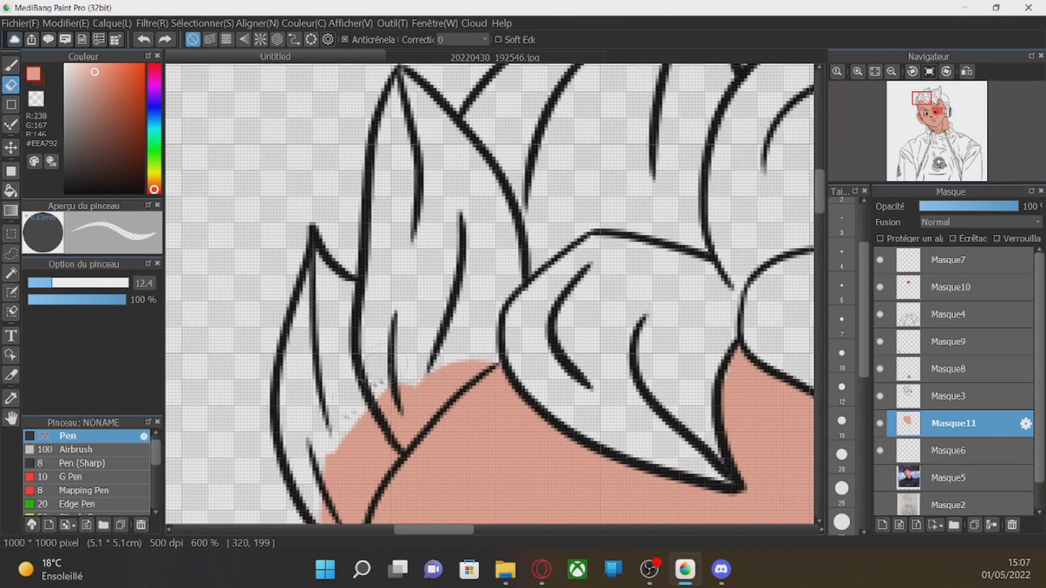
left_click_drag(820, 192, 820, 207)
mouse_move(350, 303)
left_mouse_down()
mouse_move(366, 318)
mouse_move(473, 206)
left_mouse_up()
left_click_drag(406, 261, 479, 188)
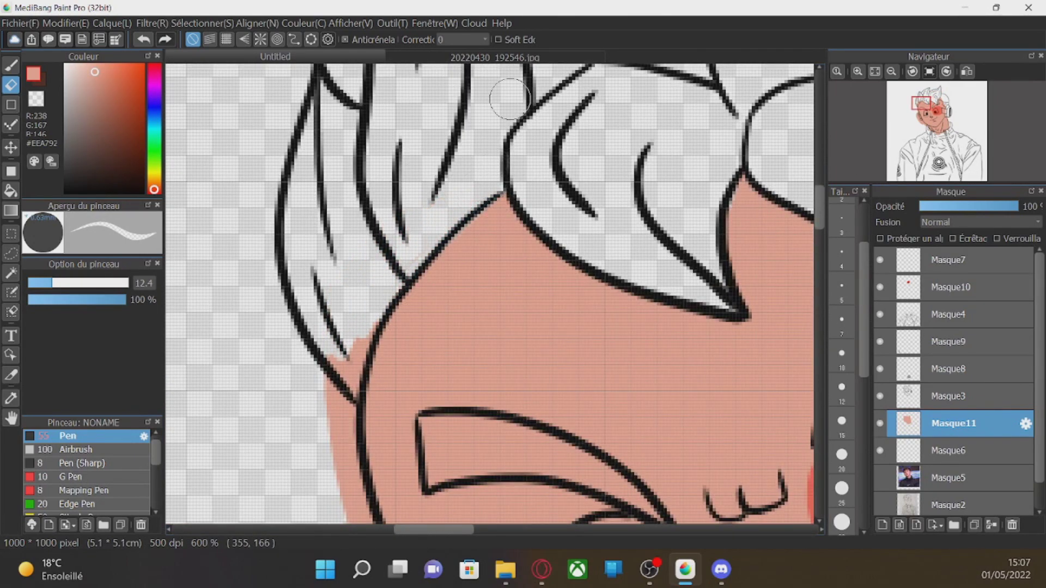
mouse_move(308, 376)
left_mouse_down()
mouse_move(335, 366)
mouse_move(329, 392)
mouse_move(372, 334)
mouse_move(353, 445)
left_mouse_up()
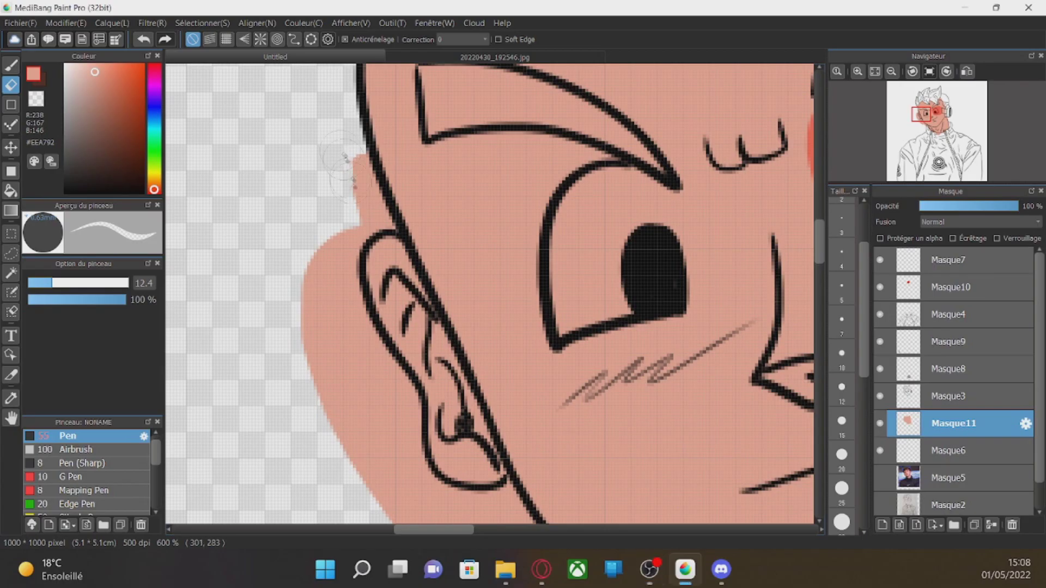
Erase the skin colour spilling outside the cheek, the ear and the jaw just below the ear.
mouse_move(345, 158)
left_mouse_down()
mouse_move(389, 226)
mouse_move(368, 210)
mouse_move(329, 284)
mouse_move(320, 384)
mouse_move(406, 413)
left_mouse_up()
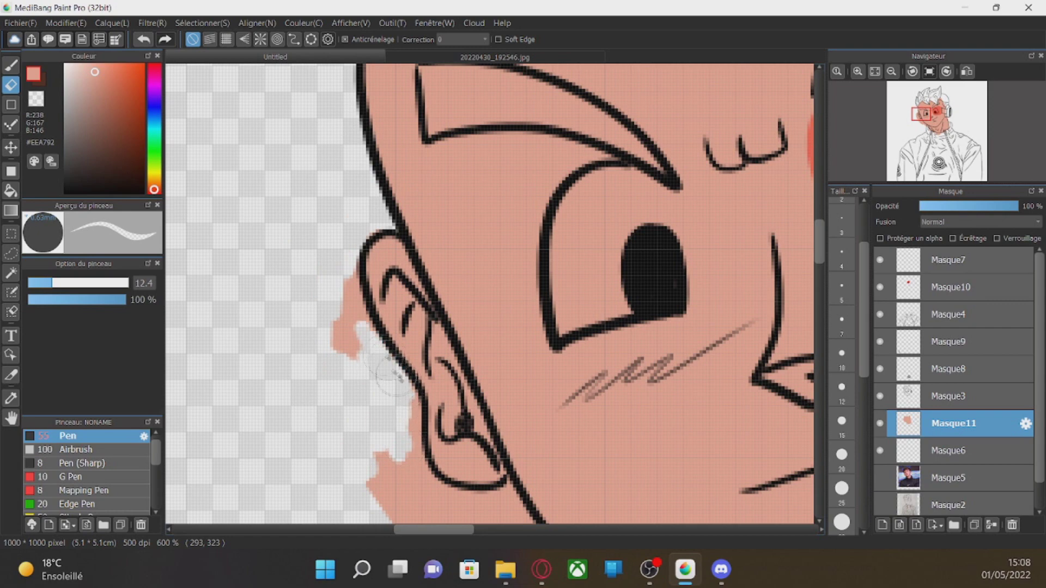
left_click_drag(386, 369, 353, 375)
left_click_drag(380, 410, 408, 430)
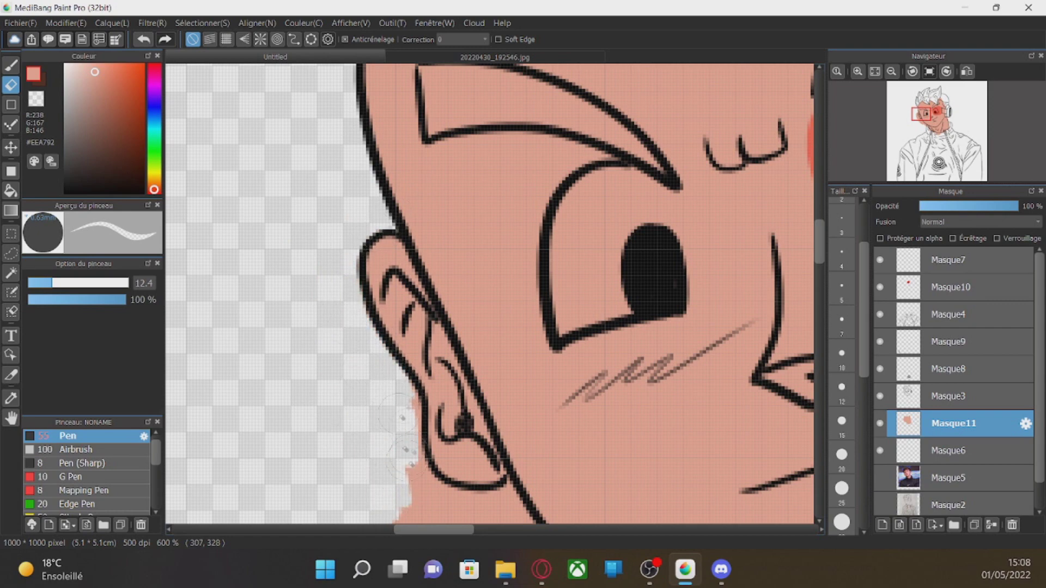
scroll(490, 294, "down", 3)
mouse_move(403, 262)
left_mouse_down()
mouse_move(414, 321)
mouse_move(506, 377)
left_mouse_up()
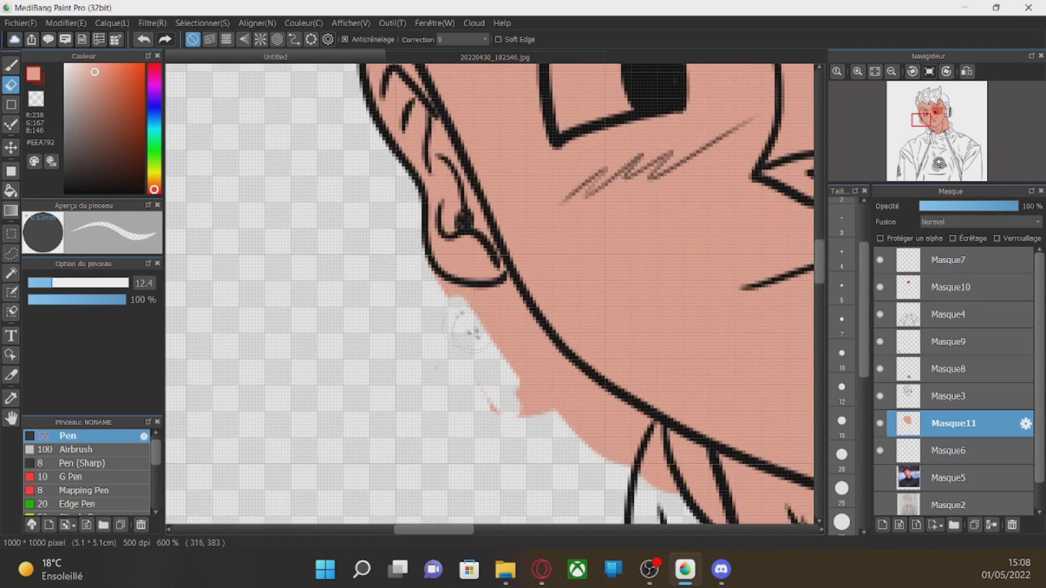
mouse_move(486, 298)
left_mouse_down()
mouse_move(645, 473)
mouse_move(681, 458)
mouse_move(697, 485)
mouse_move(485, 375)
mouse_move(502, 319)
left_mouse_up()
Erase the skin colour overlapping the jacket collar around the base of the neck.
left_click_drag(819, 251, 819, 276)
left_click_drag(709, 264, 749, 346)
left_click_drag(435, 529, 485, 529)
mouse_move(362, 334)
left_mouse_down()
mouse_move(493, 420)
mouse_move(503, 419)
mouse_move(492, 411)
mouse_move(614, 452)
mouse_move(660, 505)
mouse_move(632, 455)
mouse_move(686, 439)
left_mouse_up()
scroll(687, 438, "right", 3)
mouse_move(550, 327)
left_mouse_down()
mouse_move(414, 430)
mouse_move(415, 413)
left_mouse_up()
Erase the skin colour spilling past the headset side of the neck, working up towards the earpiece.
key("b")
key("e")
left_click_drag(632, 142, 648, 263)
left_click_drag(820, 284, 819, 265)
left_click_drag(586, 127, 640, 324)
left_click_drag(820, 266, 820, 226)
Erase the skin colour inside the headset arm and the part of the earpiece below it.
key("b")
left_click_drag(526, 222, 521, 245)
key("e")
mouse_move(415, 266)
left_mouse_down()
mouse_move(422, 322)
mouse_move(409, 370)
mouse_move(490, 392)
mouse_move(490, 327)
mouse_move(436, 272)
left_mouse_up()
key("b")
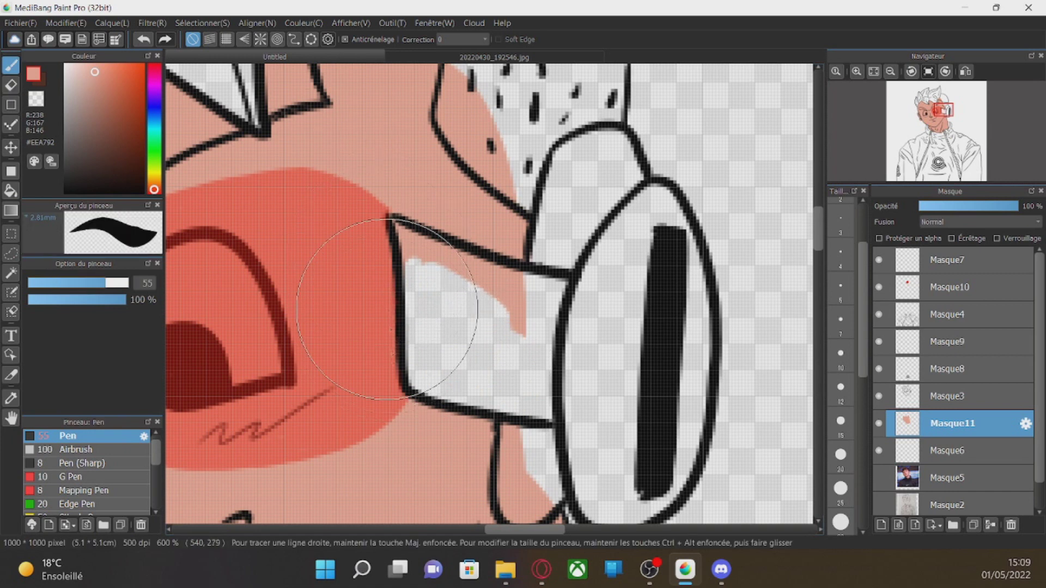
key("e")
mouse_move(509, 360)
left_mouse_down()
mouse_move(534, 301)
mouse_move(534, 336)
mouse_move(540, 296)
mouse_move(431, 256)
left_mouse_up()
mouse_move(400, 220)
left_mouse_down()
mouse_move(414, 283)
mouse_move(458, 256)
mouse_move(463, 313)
mouse_move(518, 469)
mouse_move(507, 485)
mouse_move(537, 501)
left_mouse_up()
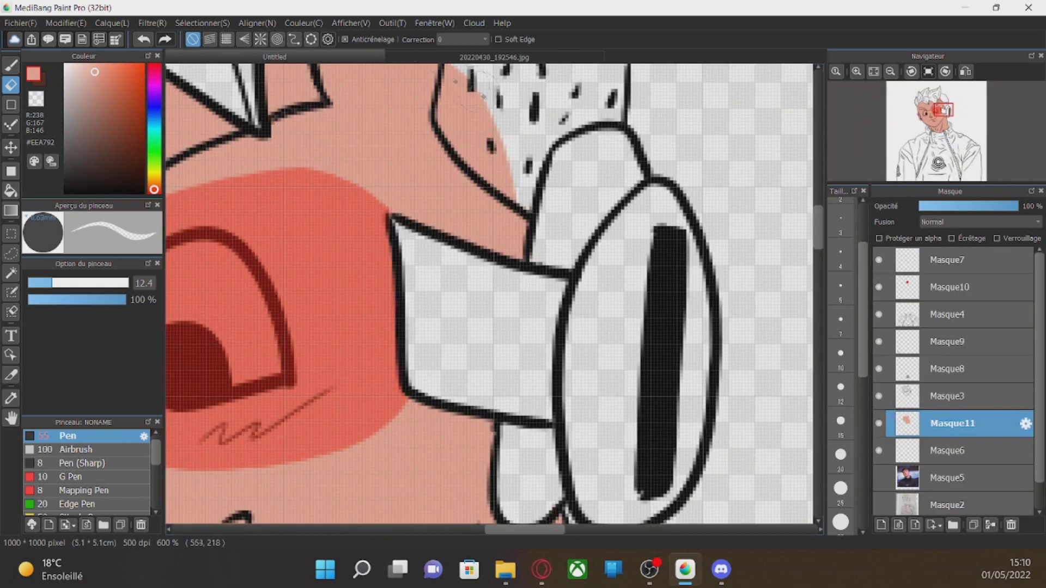
Erase the skin colour from the speckled band and the rounded area of the head above it.
mouse_move(469, 163)
left_mouse_down()
mouse_move(501, 182)
mouse_move(450, 218)
left_mouse_up()
scroll(479, 179, "up", 2)
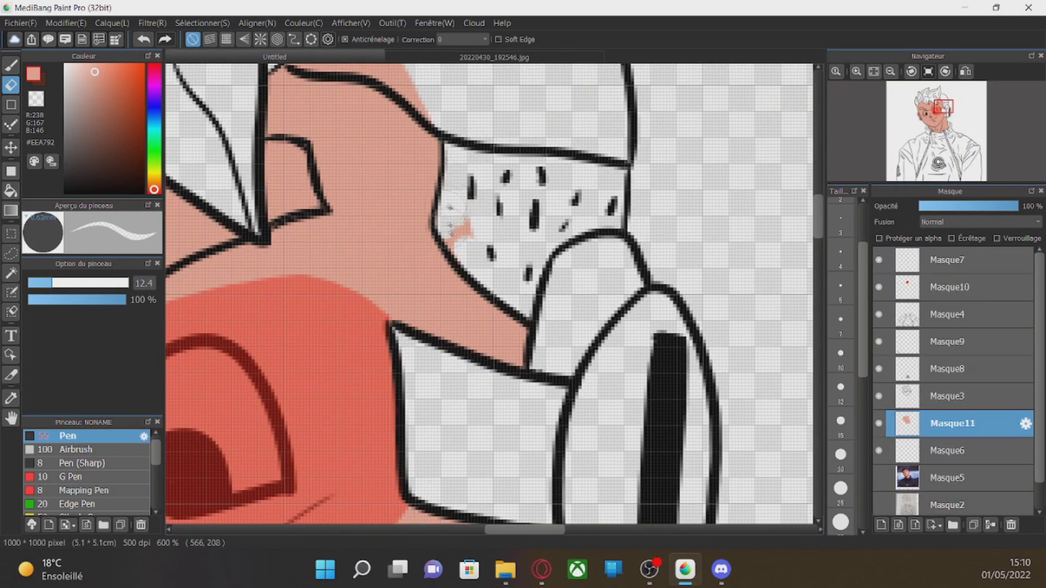
scroll(479, 246, "up", 3)
mouse_move(322, 224)
left_mouse_down()
mouse_move(288, 247)
mouse_move(302, 271)
mouse_move(370, 275)
mouse_move(422, 311)
left_mouse_up()
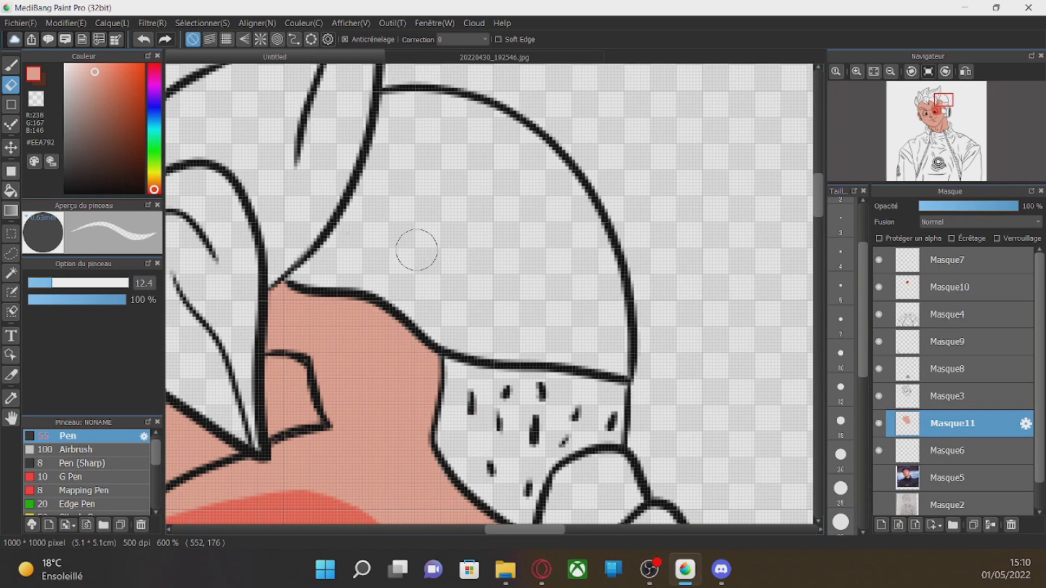
Add a layer above the skin and paint the whites of both eyes in #FFFFFF, using Pen size 17 for the second.
mouse_move(942, 117)
left_mouse_down()
mouse_move(943, 136)
mouse_move(927, 136)
left_mouse_up()
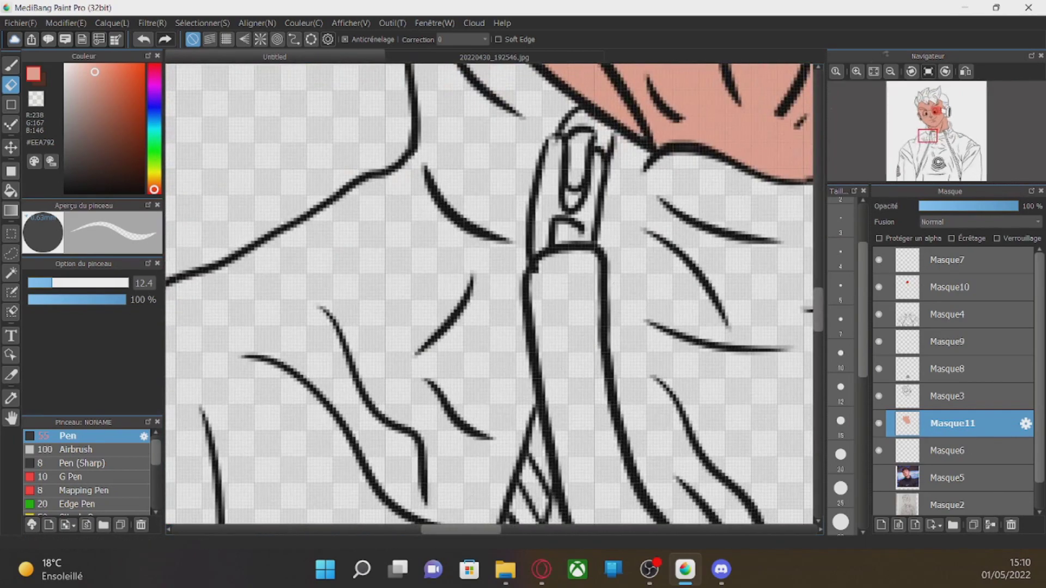
left_click(11, 65)
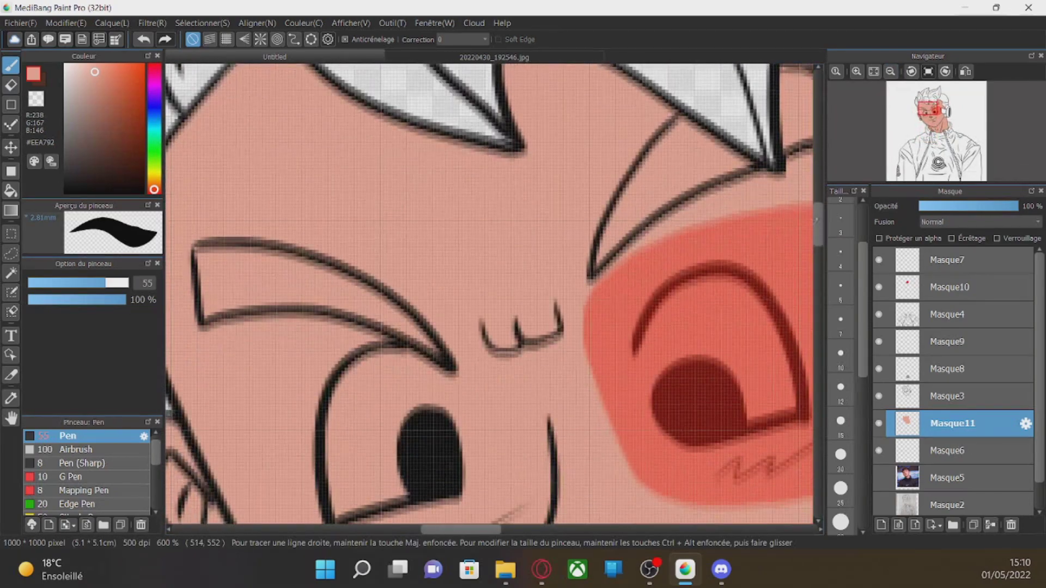
key("ctrl+shift+n")
mouse_move(370, 354)
left_mouse_down()
mouse_move(335, 420)
mouse_move(338, 507)
mouse_move(393, 465)
mouse_move(403, 381)
mouse_move(435, 447)
mouse_move(382, 436)
mouse_move(354, 410)
mouse_move(422, 377)
left_mouse_up()
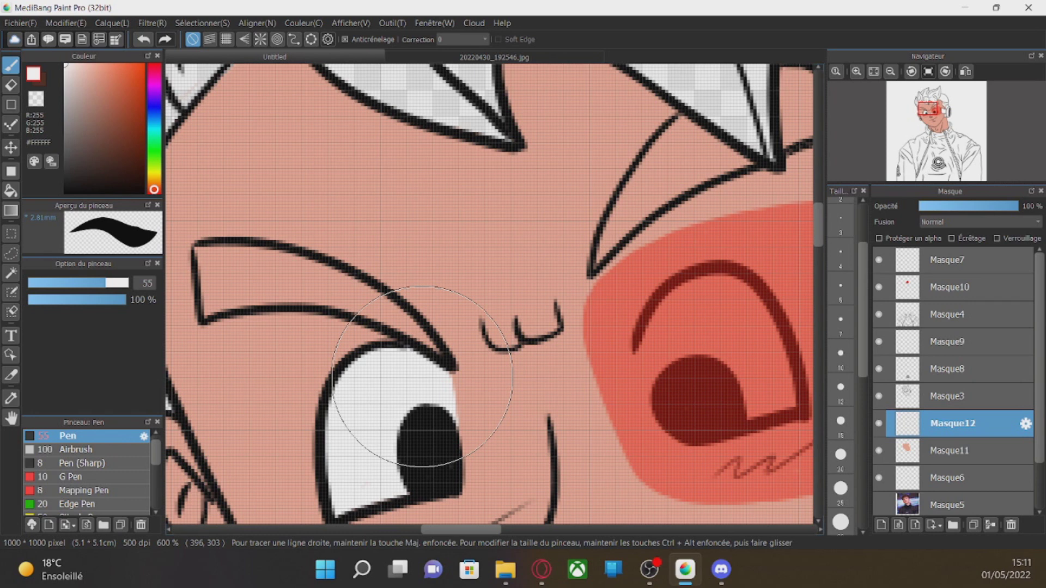
mouse_move(647, 381)
left_mouse_down()
mouse_move(651, 340)
mouse_move(694, 284)
mouse_move(751, 294)
mouse_move(777, 348)
mouse_move(779, 406)
mouse_move(765, 403)
left_mouse_up()
left_click(62, 282)
mouse_move(711, 337)
left_mouse_down()
mouse_move(743, 348)
mouse_move(667, 338)
left_mouse_up()
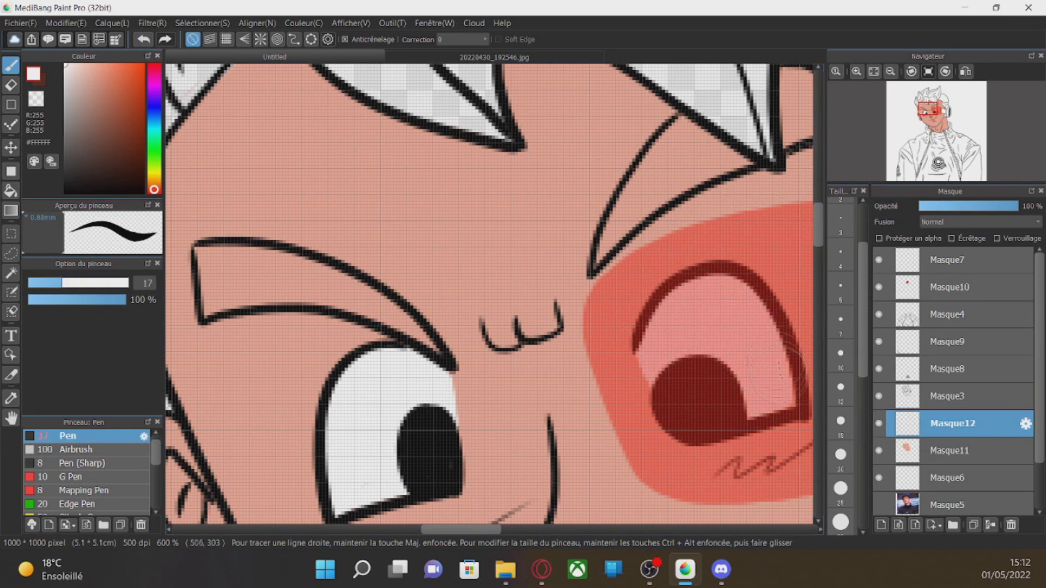
Add a layer between the eye whites and the skin, and shade the underside of the nose in brown #A66755.
left_click_drag(474, 528, 487, 528)
left_click_drag(818, 221, 817, 247)
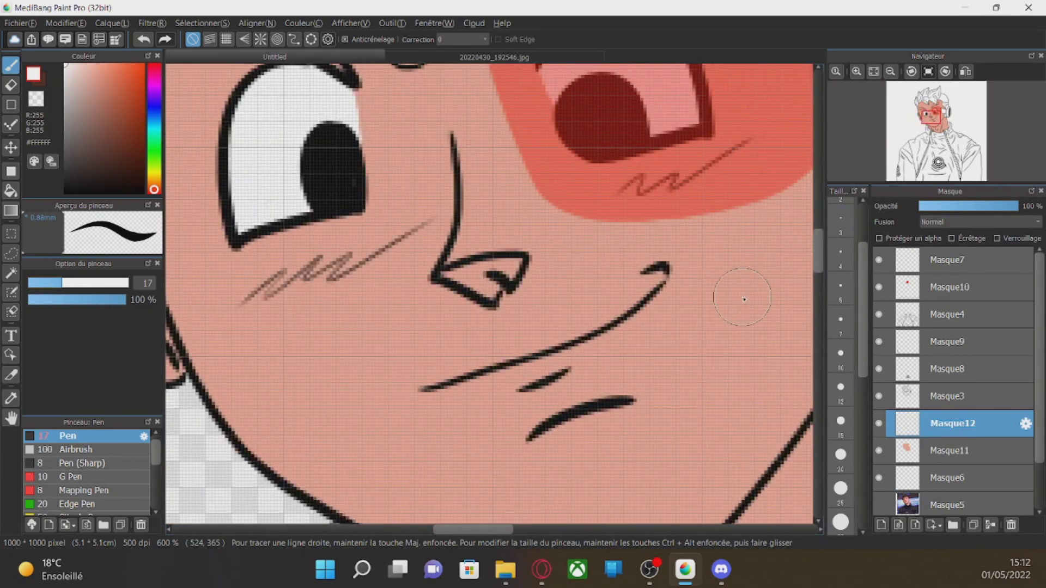
right_click(750, 284)
left_click(882, 525)
left_click_drag(952, 423, 952, 455)
left_click(104, 109)
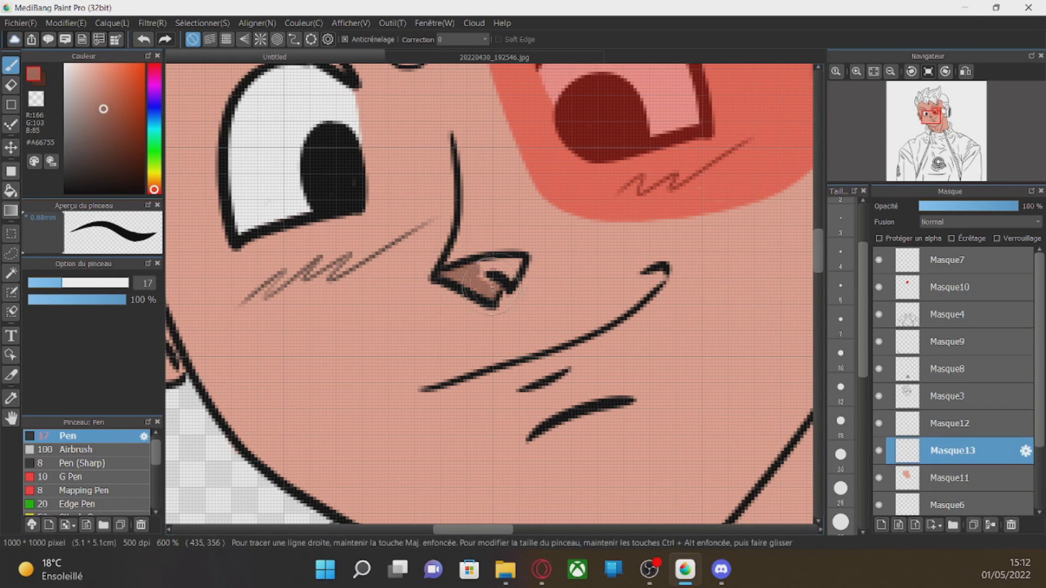
mouse_move(547, 431)
left_mouse_down()
mouse_move(594, 420)
mouse_move(607, 436)
left_mouse_up()
key("ctrl+z")
Airbrush soft brown shadows beneath the lower lip and across the upper face at size 42 and 17% opacity.
left_click(78, 450)
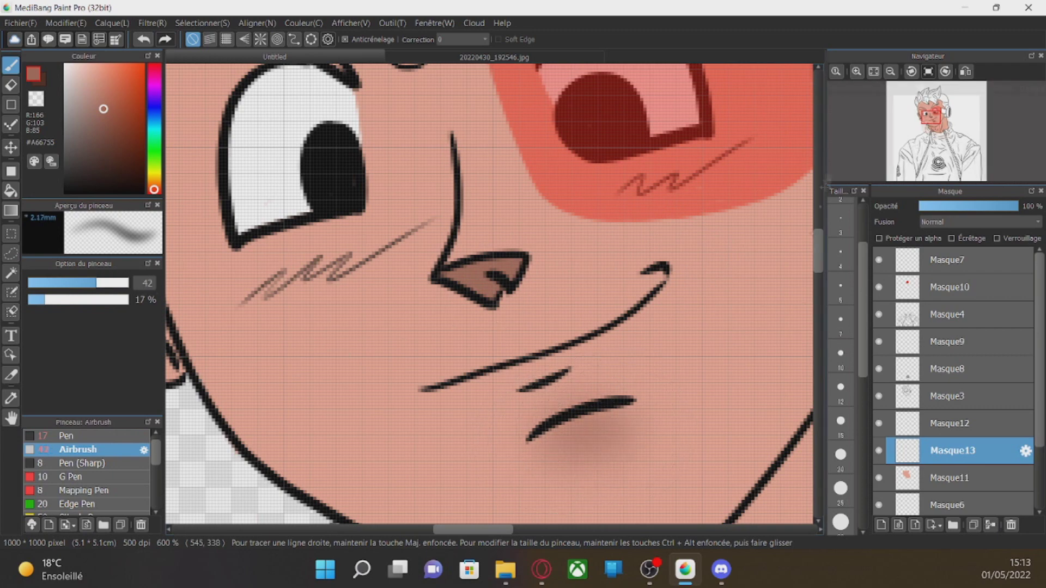
scroll(577, 381, "up", 6)
mouse_move(411, 223)
left_mouse_down()
mouse_move(427, 318)
mouse_move(438, 202)
left_mouse_up()
mouse_move(201, 242)
left_mouse_down()
mouse_move(359, 326)
mouse_move(405, 338)
left_mouse_up()
left_click_drag(467, 485, 727, 489)
mouse_move(430, 234)
left_mouse_down()
mouse_move(325, 420)
mouse_move(307, 474)
left_mouse_up()
left_click_drag(599, 507, 596, 142)
left_click_drag(327, 155, 357, 297)
left_click_drag(301, 272, 318, 338)
Airbrush soft brown shadows down the ear side of the face and along the jaw to the neck.
left_click_drag(818, 243, 818, 255)
left_click_drag(389, 210, 450, 344)
left_click_drag(428, 254, 490, 406)
left_click_drag(818, 251, 819, 270)
mouse_move(506, 267)
left_mouse_down()
mouse_move(605, 310)
mouse_move(665, 420)
left_mouse_up()
Airbrush soft brown shadows over the neck beneath the jaw on the headset side.
left_click_drag(441, 529, 472, 530)
mouse_move(455, 436)
left_mouse_down()
mouse_move(506, 510)
mouse_move(501, 278)
left_mouse_up()
mouse_move(506, 224)
left_mouse_down()
mouse_move(591, 329)
mouse_move(648, 267)
mouse_move(713, 289)
left_mouse_up()
left_click_drag(494, 524, 196, 518)
mouse_move(449, 321)
left_mouse_down()
mouse_move(474, 234)
mouse_move(545, 141)
mouse_move(667, 226)
mouse_move(704, 202)
mouse_move(733, 158)
mouse_move(741, 114)
left_mouse_up()
left_click_drag(654, 163, 658, 373)
mouse_move(537, 419)
left_mouse_down()
mouse_move(560, 288)
mouse_move(579, 267)
left_mouse_up()
Airbrush soft brown shadows up the headset side of the face to the temple and hairline.
left_click_drag(817, 287, 817, 278)
left_click_drag(647, 146, 732, 300)
left_click_drag(817, 267, 817, 247)
mouse_move(564, 252)
left_mouse_down()
mouse_move(511, 247)
mouse_move(599, 363)
left_mouse_up()
left_click_drag(819, 245, 818, 211)
left_click_drag(400, 183, 395, 264)
left_click_drag(463, 136, 643, 354)
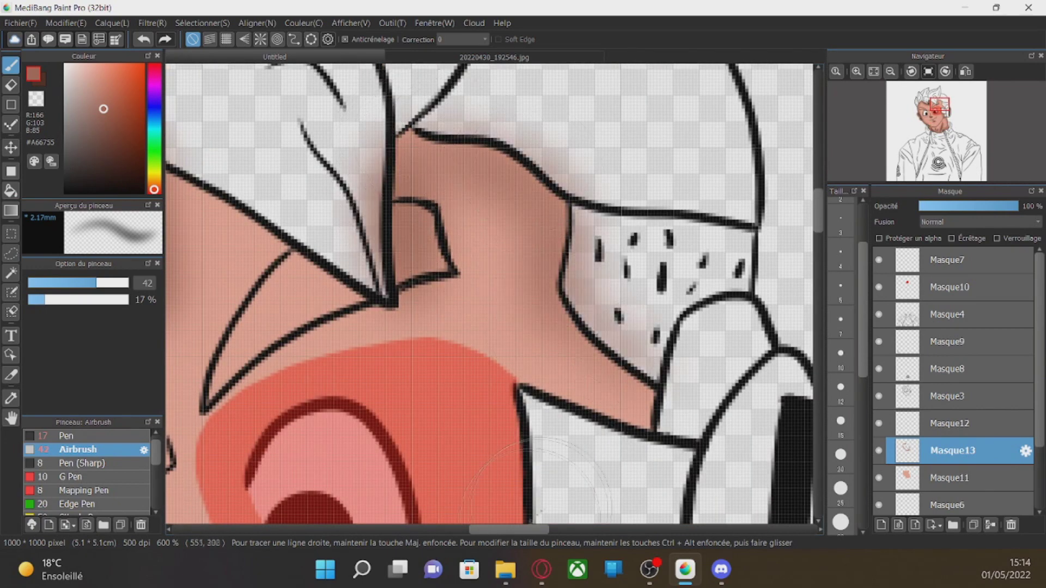
Erase the brown shadow overspill from the hair locks above the forehead with the eraser at size 12.4 and 100% opacity.
scroll(545, 272, "left", 5)
mouse_move(433, 186)
left_mouse_down()
mouse_move(523, 229)
mouse_move(663, 340)
left_mouse_up()
key("e")
mouse_move(632, 256)
left_mouse_down()
mouse_move(626, 140)
mouse_move(640, 114)
left_mouse_up()
mouse_move(651, 292)
left_mouse_down()
mouse_move(590, 228)
mouse_move(419, 143)
mouse_move(539, 191)
mouse_move(602, 258)
left_mouse_up()
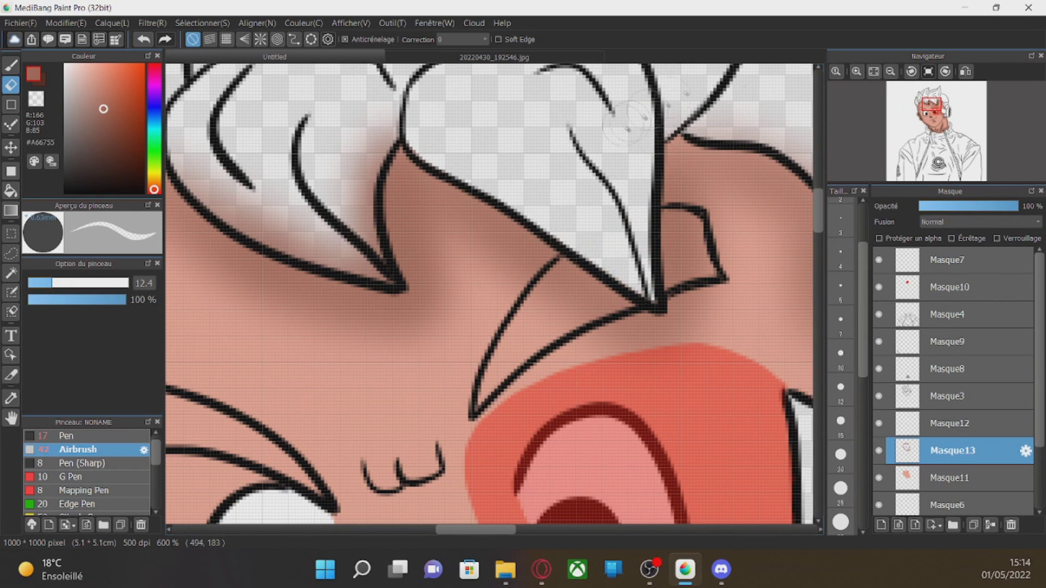
mouse_move(369, 152)
left_mouse_down()
mouse_move(363, 174)
mouse_move(326, 184)
left_mouse_up()
mouse_move(372, 271)
left_mouse_down()
mouse_move(273, 207)
mouse_move(223, 218)
mouse_move(314, 252)
left_mouse_up()
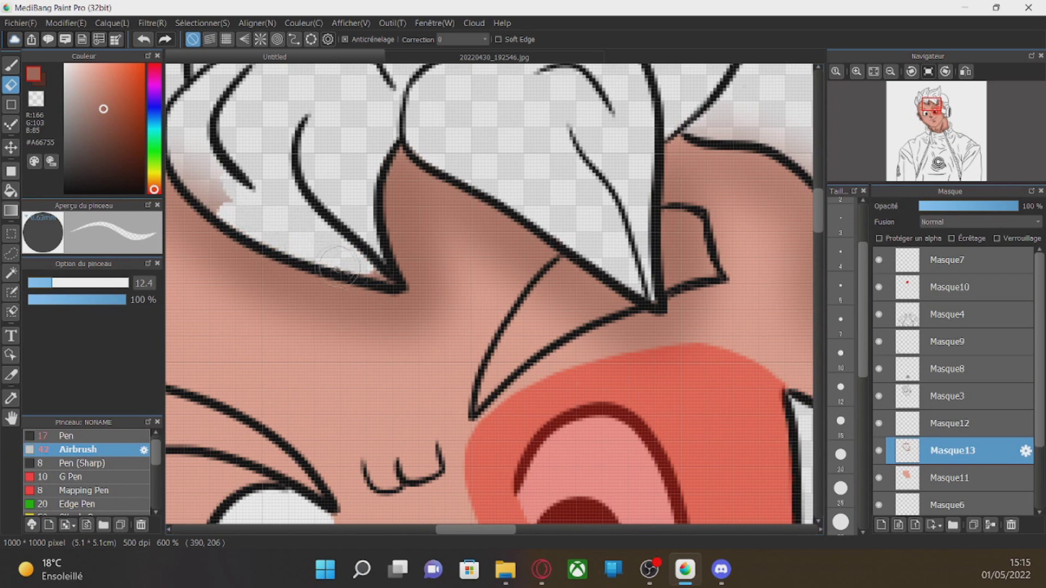
scroll(386, 279, "left", 3)
left_click_drag(353, 187, 329, 175)
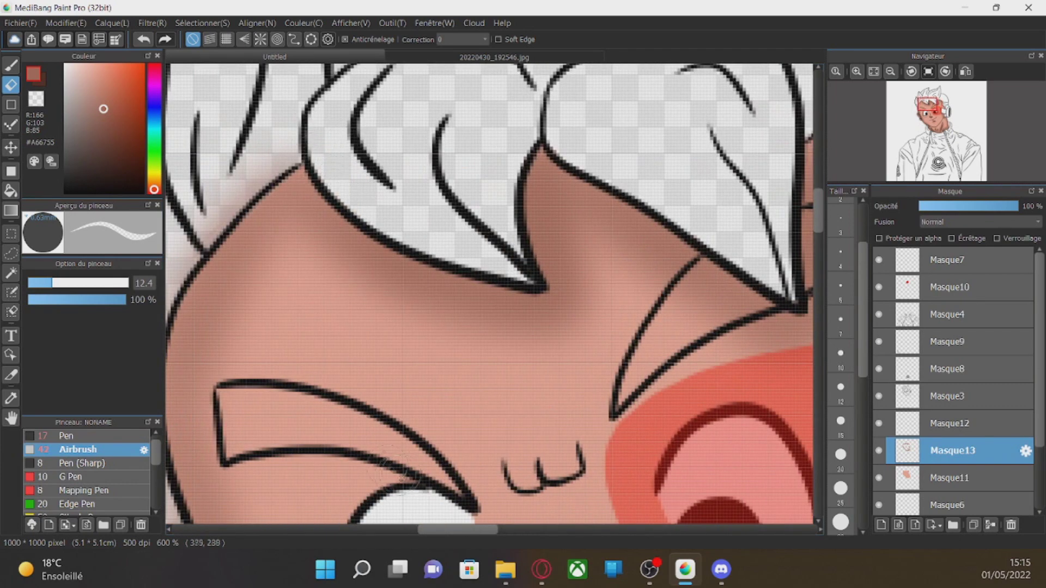
Erase the brown shadow overspill outside the temple and around the outer edge of the exposed ear.
scroll(406, 309, "left", 6)
mouse_move(356, 253)
left_mouse_down()
mouse_move(457, 154)
mouse_move(351, 294)
mouse_move(318, 397)
left_mouse_up()
scroll(414, 210, "down", 9)
left_click_drag(334, 87, 345, 224)
left_click_drag(361, 262, 292, 379)
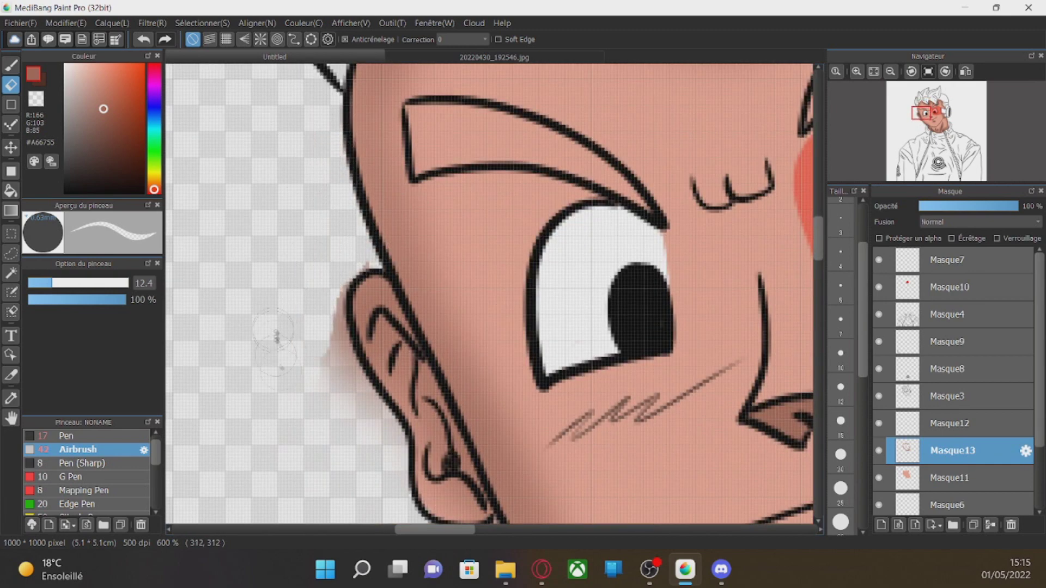
mouse_move(360, 262)
left_mouse_down()
mouse_move(343, 414)
mouse_move(352, 376)
mouse_move(389, 433)
left_mouse_up()
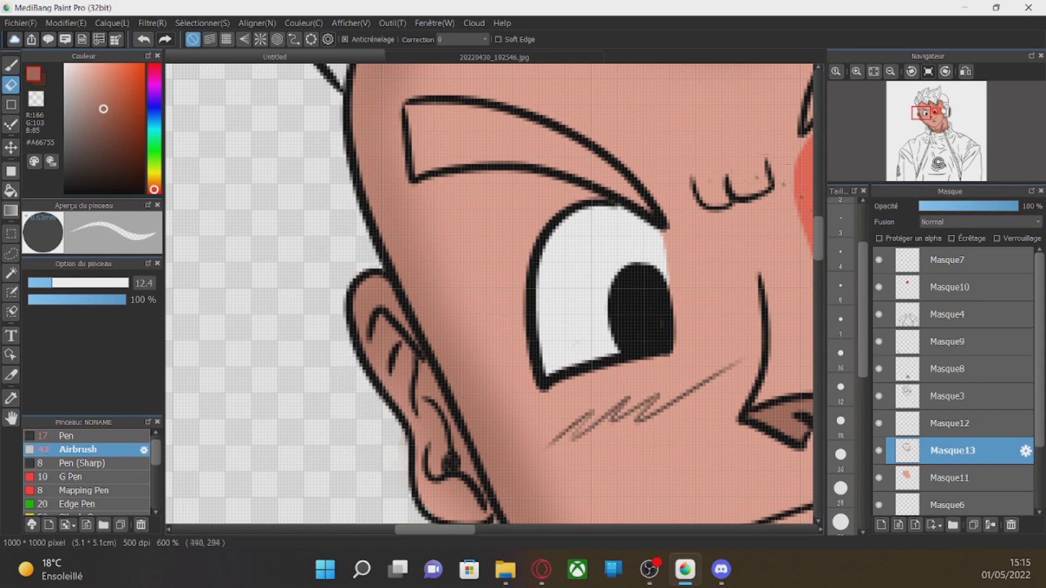
Erase the shadow overspill below the ear, along the outside of the jaw and inside the adjacent collar folds.
scroll(388, 229, "down", 8)
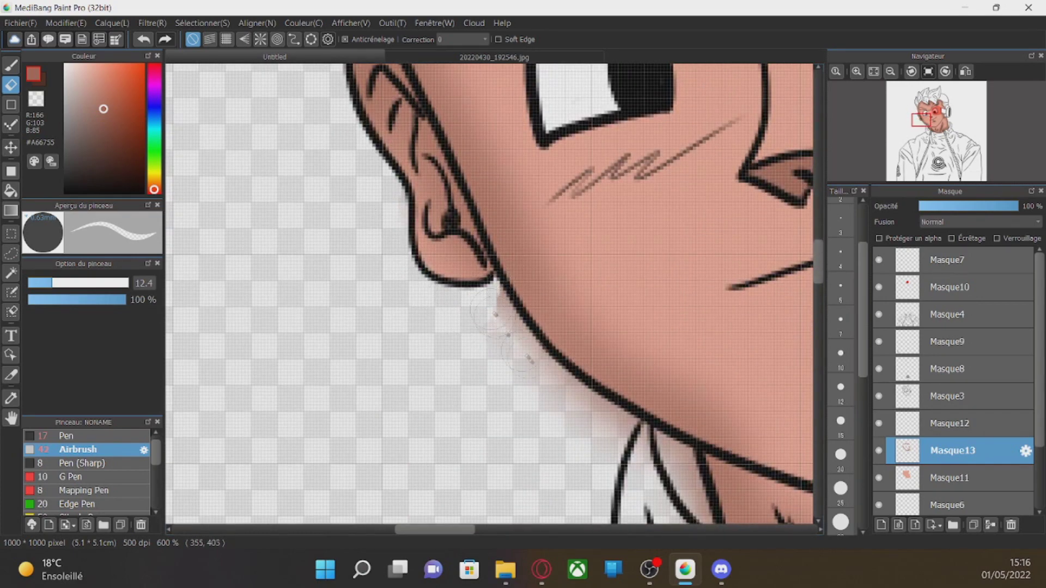
left_click_drag(502, 315, 592, 434)
scroll(805, 245, "down", 6)
mouse_move(654, 253)
left_mouse_down()
mouse_move(689, 354)
mouse_move(749, 414)
left_mouse_up()
left_click_drag(673, 240, 708, 349)
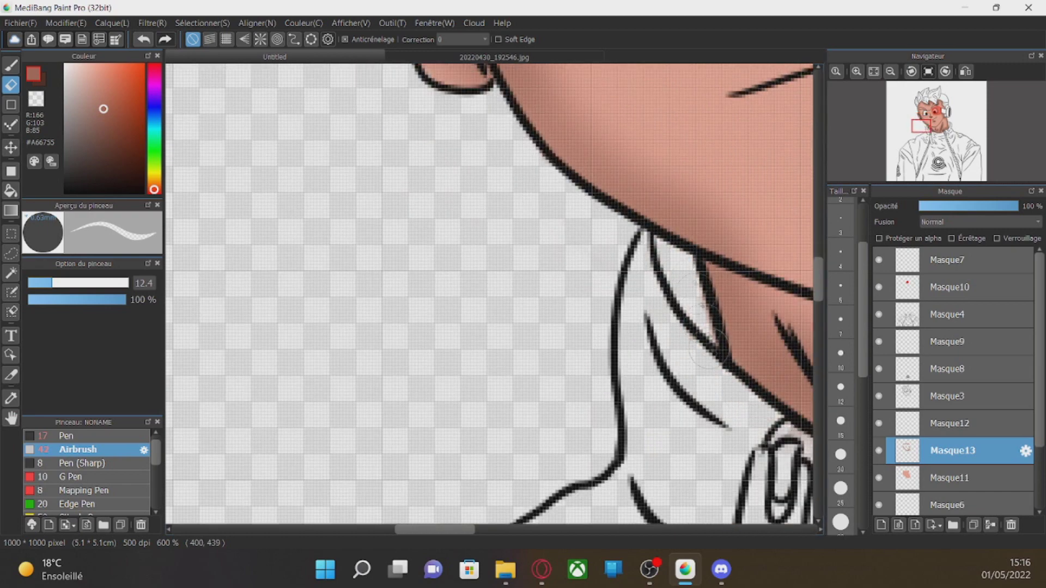
Erase the shadow overspill below the neckline, across the top of the collar and around the zipper pull.
scroll(428, 468, "right", 12)
left_click_drag(467, 483, 580, 509)
scroll(580, 509, "down", 6)
mouse_move(531, 315)
left_mouse_down()
mouse_move(608, 343)
mouse_move(773, 305)
left_mouse_up()
scroll(774, 306, "right", 8)
left_click_drag(577, 217, 521, 279)
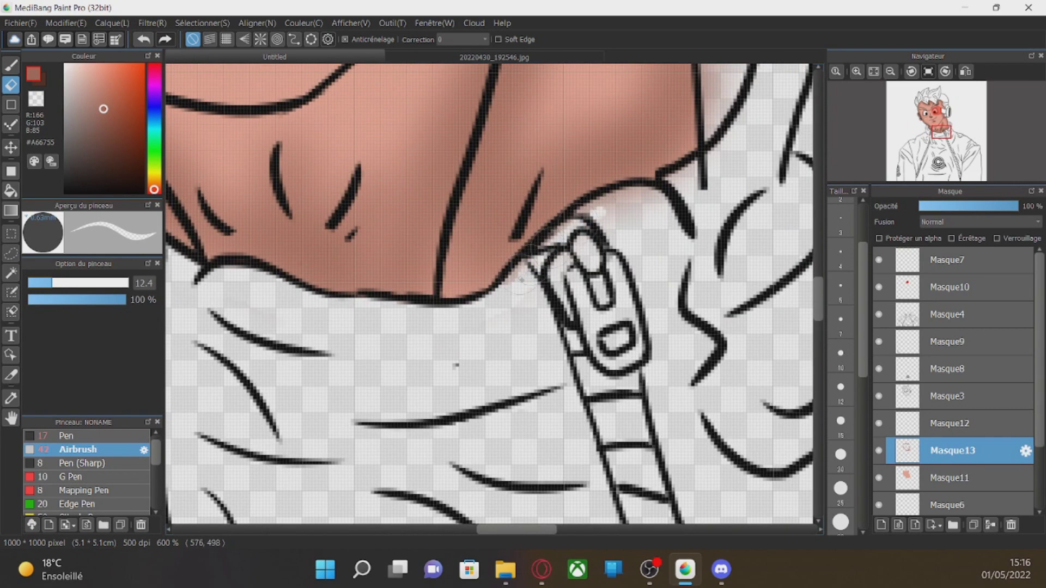
left_click_drag(613, 202, 646, 204)
Erase the stray end of the neck line beside the collar on the line-art layer Masque3.
left_click(933, 395)
left_click_drag(722, 163, 708, 171)
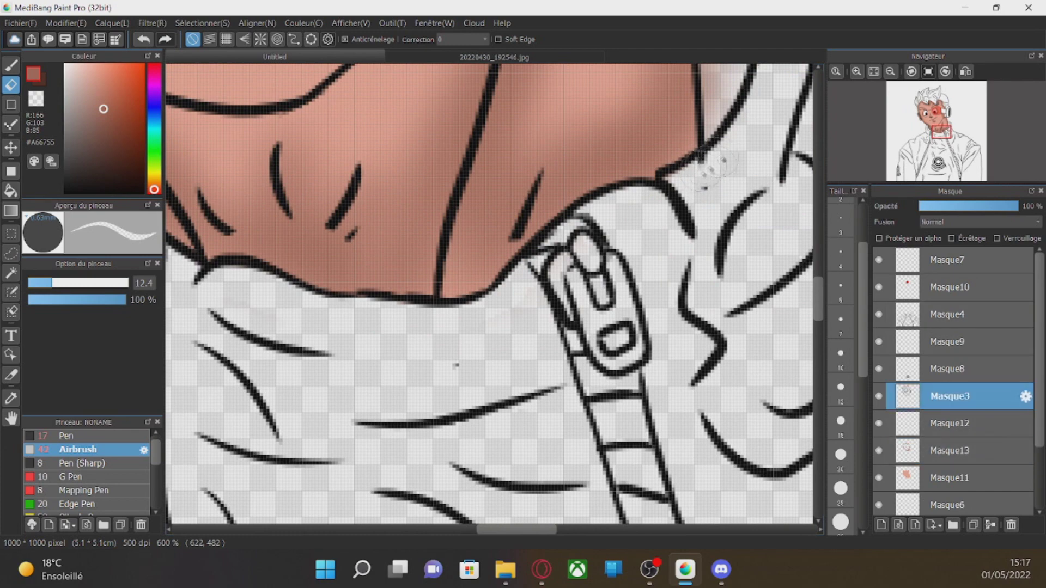
left_click(700, 171, "ctrl")
Erase the shadow overspill outside the headset side of the neck on the shadow layer Masque13.
left_click_drag(547, 354, 541, 523)
mouse_move(518, 177)
left_mouse_down()
mouse_move(517, 245)
mouse_move(507, 186)
mouse_move(515, 289)
left_mouse_up()
left_click_drag(817, 287, 817, 274)
left_click_drag(481, 136, 489, 299)
Erase the shadow overspill from the headset parts, the speckled sideburn patch and the hair just above it.
left_click_drag(816, 276, 816, 240)
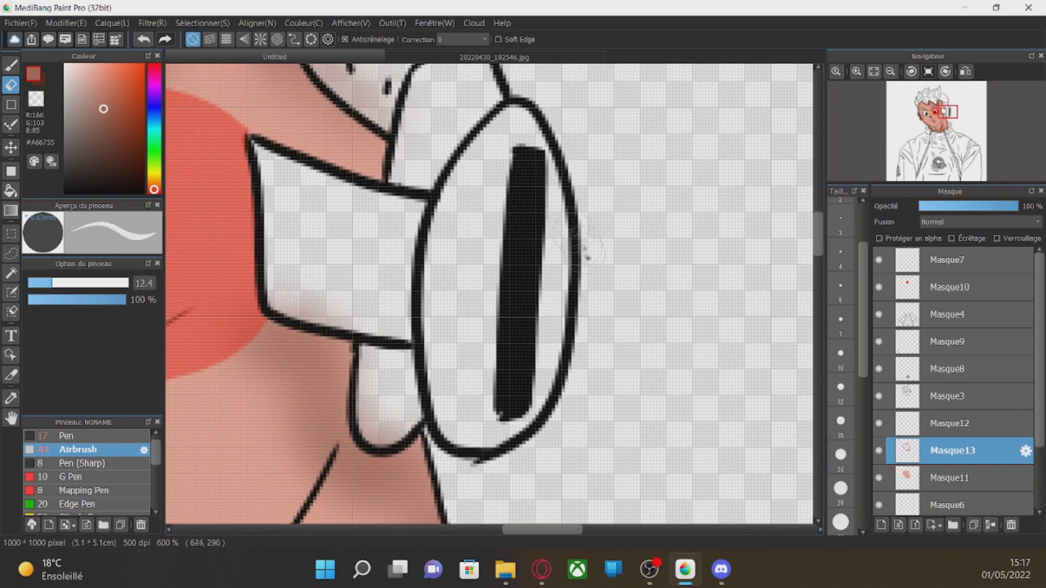
mouse_move(375, 384)
left_mouse_down()
mouse_move(369, 410)
mouse_move(392, 420)
left_mouse_up()
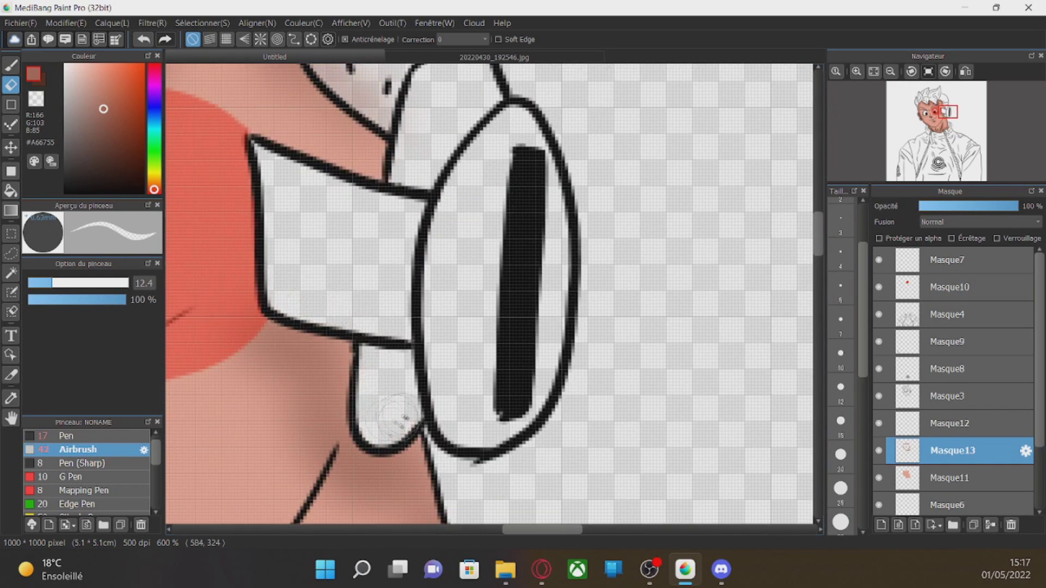
scroll(447, 168, "up", 5)
left_click_drag(321, 218, 316, 144)
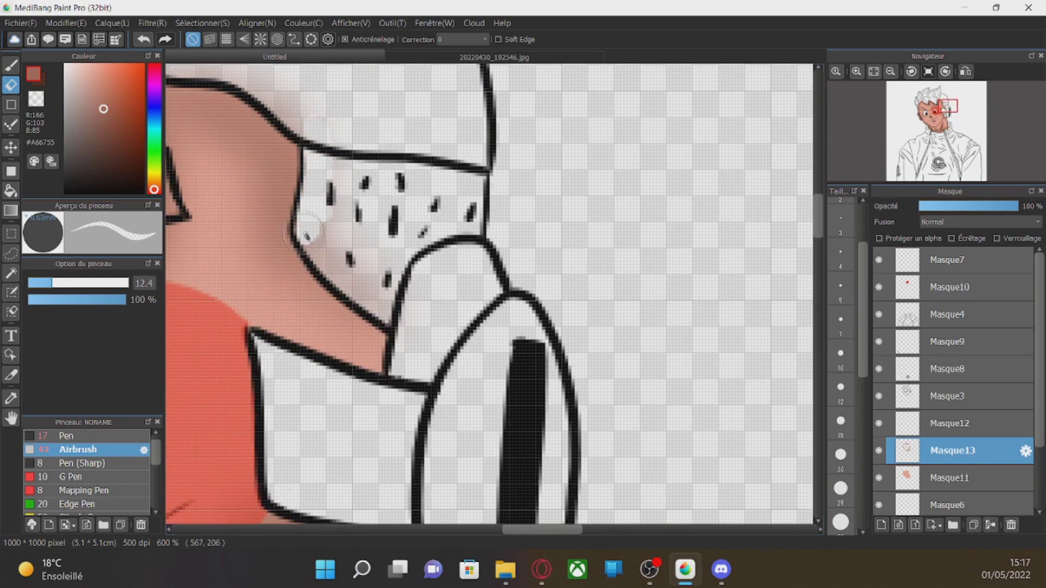
left_click_drag(307, 233, 386, 259)
left_click_drag(818, 212, 818, 196)
left_click_drag(182, 220, 316, 278)
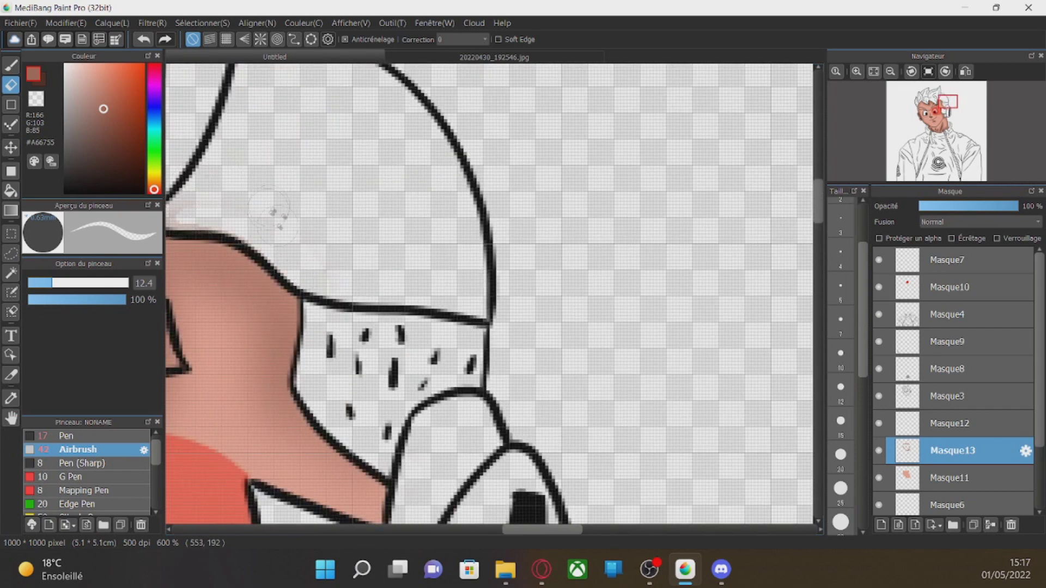
Add a new layer above the skin-shadow layer Masque13 and show the reference photo layer Masque5 at 100% opacity.
left_click_drag(508, 529, 474, 529)
left_click(880, 525)
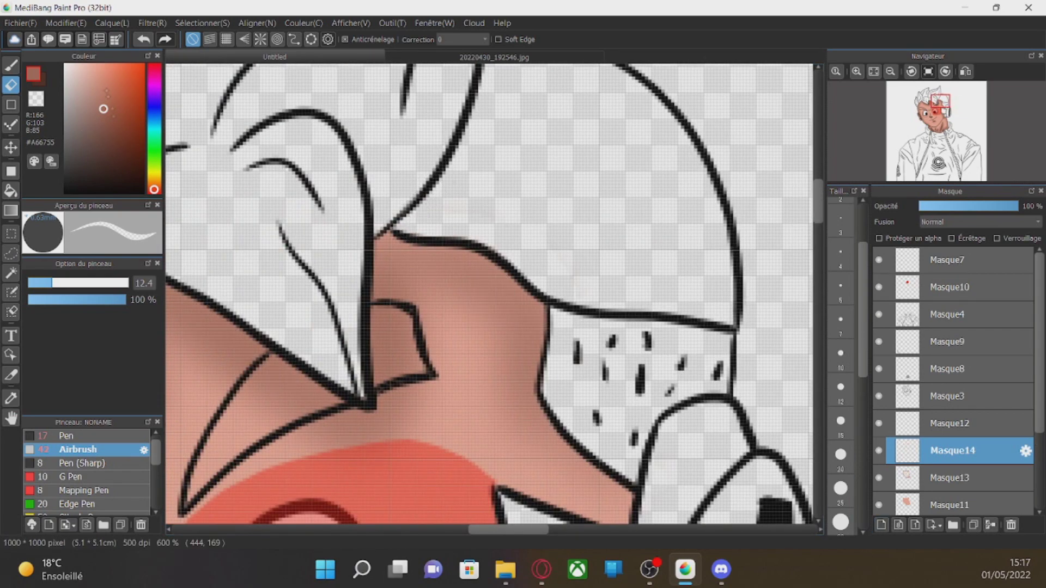
left_click_drag(1039, 305, 1039, 393)
left_click(878, 447)
left_click(950, 447)
left_click_drag(1002, 206, 1024, 205)
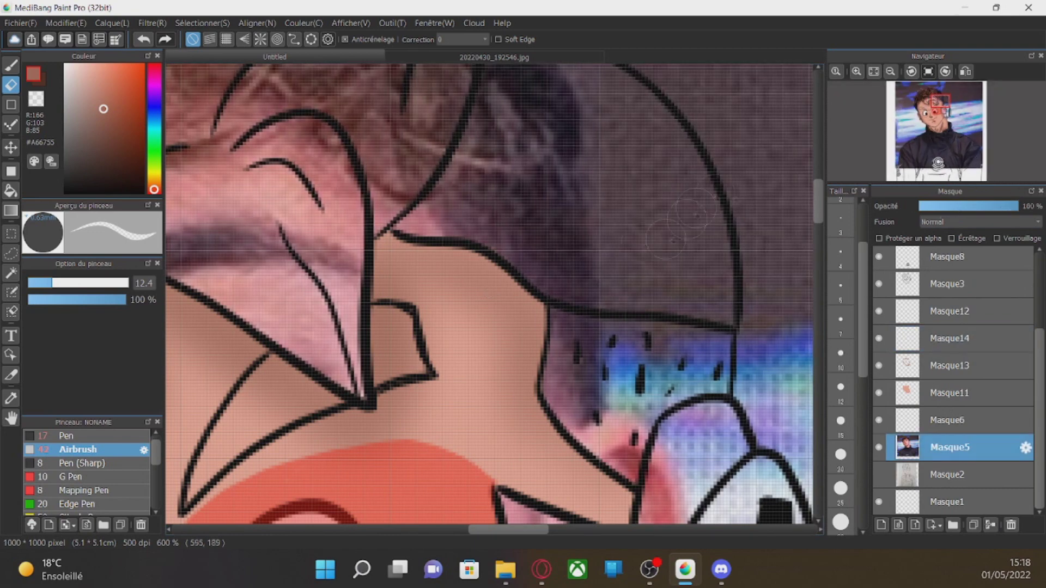
Sample the dark brown #422117 from the hair in the reference photo, switch back to the brush and hide the photo layer.
left_click_drag(534, 530, 462, 529)
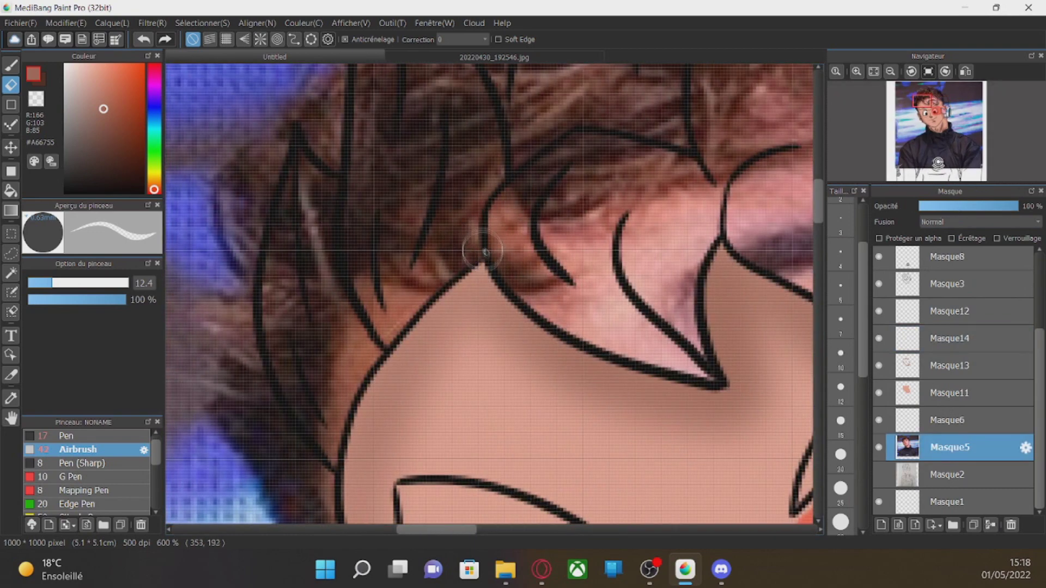
right_click(377, 253)
right_click(451, 202)
left_click(398, 231, "alt")
left_click(11, 65)
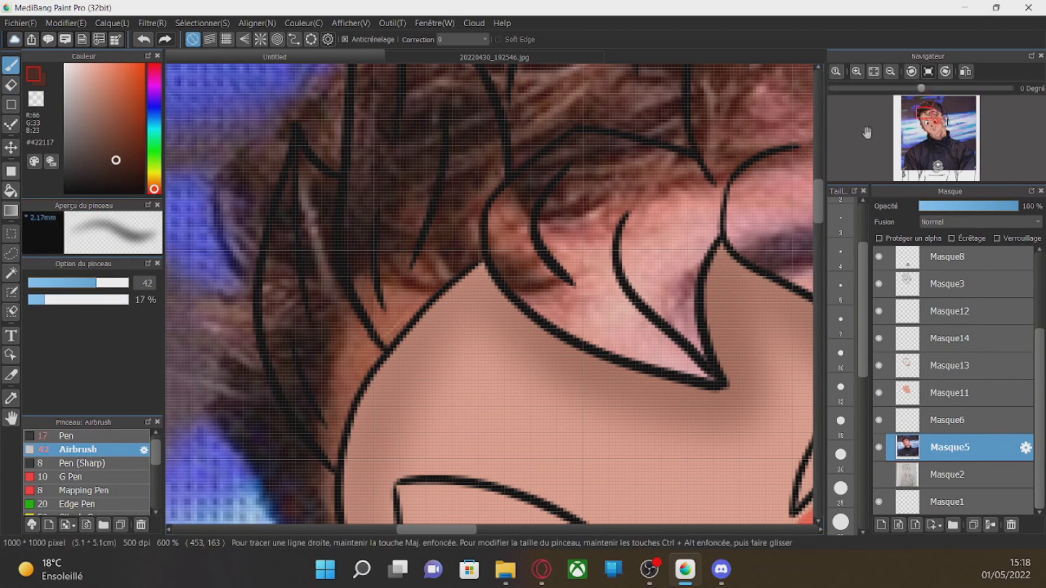
left_click(878, 448)
Start painting the hair dark brown on layer Masque12 with the Pen at size 17 and move that layer beneath the skin layer Masque11.
scroll(948, 368, "up", 4)
scroll(950, 373, "down", 1)
left_click(952, 381)
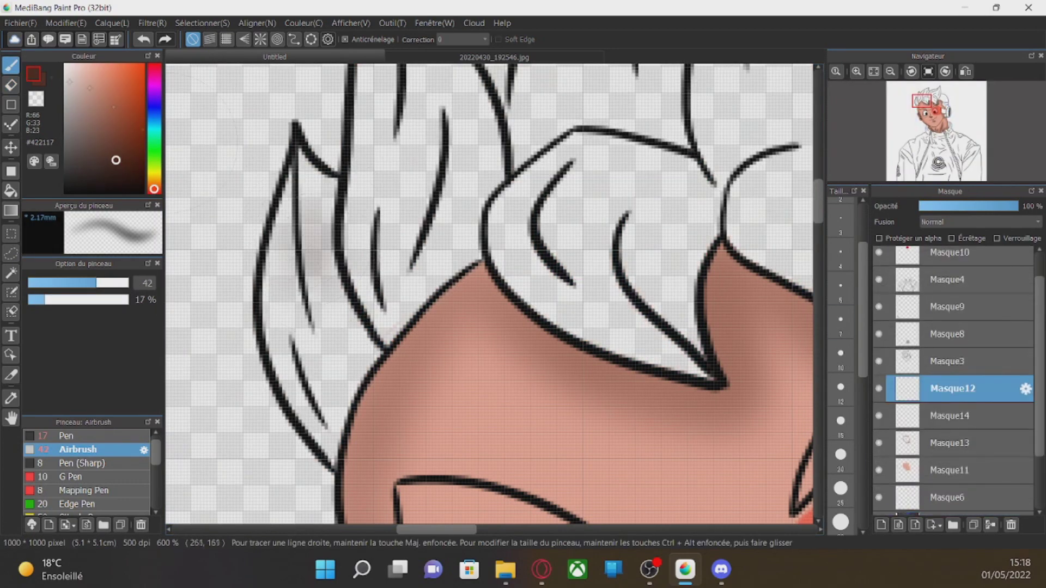
left_click(68, 435)
mouse_move(294, 157)
left_mouse_down()
mouse_move(276, 228)
mouse_move(280, 371)
mouse_move(334, 454)
mouse_move(367, 362)
left_mouse_up()
left_click_drag(952, 389, 952, 479)
Fill the fringe locks and the sides of the hair with solid dark brown #422117 using the Pen at size 17.
mouse_move(390, 248)
left_mouse_down()
mouse_move(390, 258)
mouse_move(506, 218)
mouse_move(585, 175)
mouse_move(602, 321)
left_mouse_up()
mouse_move(518, 255)
left_mouse_down()
mouse_move(681, 175)
mouse_move(703, 359)
left_mouse_up()
mouse_move(381, 283)
left_mouse_down()
mouse_move(332, 376)
mouse_move(308, 296)
mouse_move(303, 230)
left_mouse_up()
mouse_move(305, 158)
left_mouse_down()
mouse_move(321, 245)
mouse_move(337, 218)
left_mouse_up()
mouse_move(626, 147)
left_mouse_down()
mouse_move(719, 142)
mouse_move(740, 292)
mouse_move(790, 275)
left_mouse_up()
mouse_move(789, 98)
left_mouse_down()
mouse_move(455, 91)
mouse_move(539, 112)
mouse_move(504, 142)
left_mouse_up()
left_click_drag(779, 194, 775, 414)
mouse_move(535, 208)
left_mouse_down()
mouse_move(457, 218)
mouse_move(414, 294)
mouse_move(566, 136)
mouse_move(652, 224)
mouse_move(752, 229)
mouse_move(681, 164)
mouse_move(719, 190)
mouse_move(684, 234)
mouse_move(687, 193)
left_mouse_up()
scroll(784, 143, "up", 2)
mouse_move(366, 330)
left_mouse_down()
mouse_move(356, 417)
mouse_move(406, 324)
mouse_move(427, 340)
left_mouse_up()
scroll(772, 218, "down", 3)
mouse_move(360, 218)
left_mouse_down()
mouse_move(358, 375)
mouse_move(459, 350)
mouse_move(406, 213)
left_mouse_up()
mouse_move(406, 212)
left_mouse_down()
mouse_move(362, 237)
mouse_move(359, 258)
left_mouse_up()
scroll(739, 354, "right", 5)
mouse_move(463, 403)
left_mouse_down()
mouse_move(612, 261)
mouse_move(452, 453)
left_mouse_up()
mouse_move(452, 452)
left_mouse_down()
mouse_move(654, 327)
mouse_move(523, 496)
left_mouse_up()
scroll(604, 381, "down", 3)
mouse_move(613, 261)
left_mouse_down()
mouse_move(572, 357)
mouse_move(611, 354)
left_mouse_up()
mouse_move(654, 175)
left_mouse_down()
mouse_move(765, 210)
mouse_move(482, 222)
left_mouse_up()
mouse_move(511, 256)
left_mouse_down()
mouse_move(519, 219)
mouse_move(477, 215)
mouse_move(459, 189)
mouse_move(387, 144)
mouse_move(599, 215)
left_mouse_up()
mouse_move(648, 150)
left_mouse_down()
mouse_move(678, 207)
mouse_move(684, 284)
left_mouse_up()
mouse_move(506, 267)
left_mouse_down()
mouse_move(645, 286)
mouse_move(594, 172)
mouse_move(594, 125)
mouse_move(605, 114)
mouse_move(642, 123)
mouse_move(656, 139)
mouse_move(642, 180)
mouse_move(667, 267)
mouse_move(635, 237)
mouse_move(624, 179)
mouse_move(588, 237)
mouse_move(512, 239)
left_mouse_up()
left_click_drag(762, 262, 719, 437)
mouse_move(387, 215)
left_mouse_down()
mouse_move(530, 214)
mouse_move(578, 291)
mouse_move(589, 290)
mouse_move(497, 255)
mouse_move(390, 258)
mouse_move(451, 220)
left_mouse_up()
Fill the tall spikes at the crown of the hair with dark brown and switch to the eraser for their edges.
left_click_drag(818, 191, 818, 173)
mouse_move(323, 196)
left_mouse_down()
mouse_move(234, 332)
mouse_move(315, 373)
mouse_move(327, 201)
mouse_move(365, 142)
mouse_move(387, 321)
mouse_move(349, 294)
mouse_move(357, 174)
mouse_move(364, 240)
left_mouse_up()
left_click_drag(517, 530, 479, 529)
mouse_move(340, 324)
left_mouse_down()
mouse_move(389, 297)
mouse_move(566, 242)
left_mouse_up()
mouse_move(567, 242)
left_mouse_down()
mouse_move(398, 317)
mouse_move(392, 400)
mouse_move(544, 382)
left_mouse_up()
key("e")
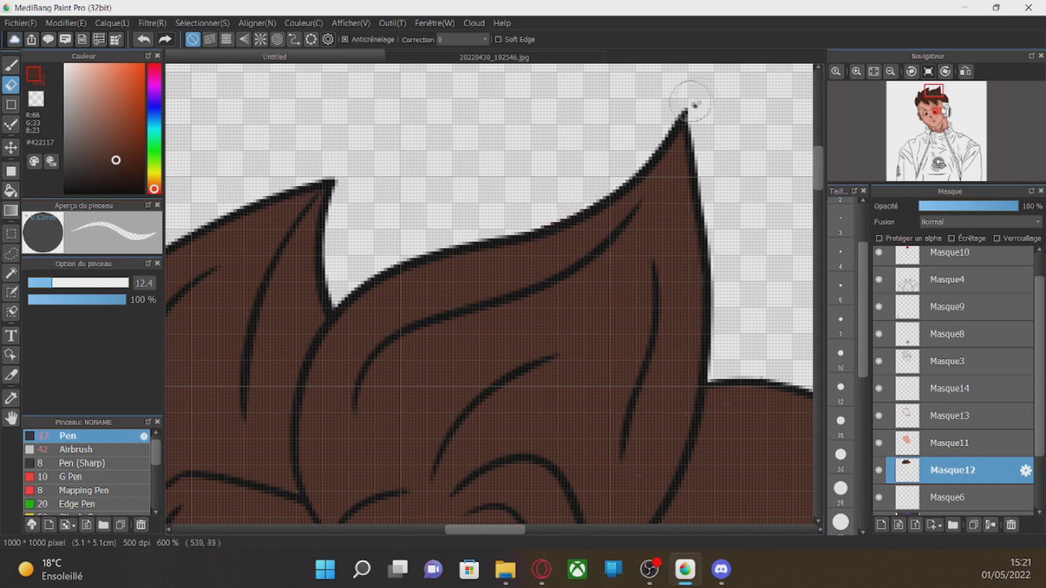
Paint the speckled sideburn patch above the headset with the lighter brown #6C3828 using the Pen at size 17.
left_click_drag(474, 528, 422, 528)
left_click_drag(817, 169, 817, 240)
left_click_drag(444, 529, 539, 496)
left_click_drag(818, 239, 818, 213)
left_click(114, 139)
left_click(11, 65)
mouse_move(423, 194)
left_mouse_down()
mouse_move(424, 272)
mouse_move(501, 354)
mouse_move(536, 281)
mouse_move(595, 218)
mouse_move(593, 240)
left_mouse_up()
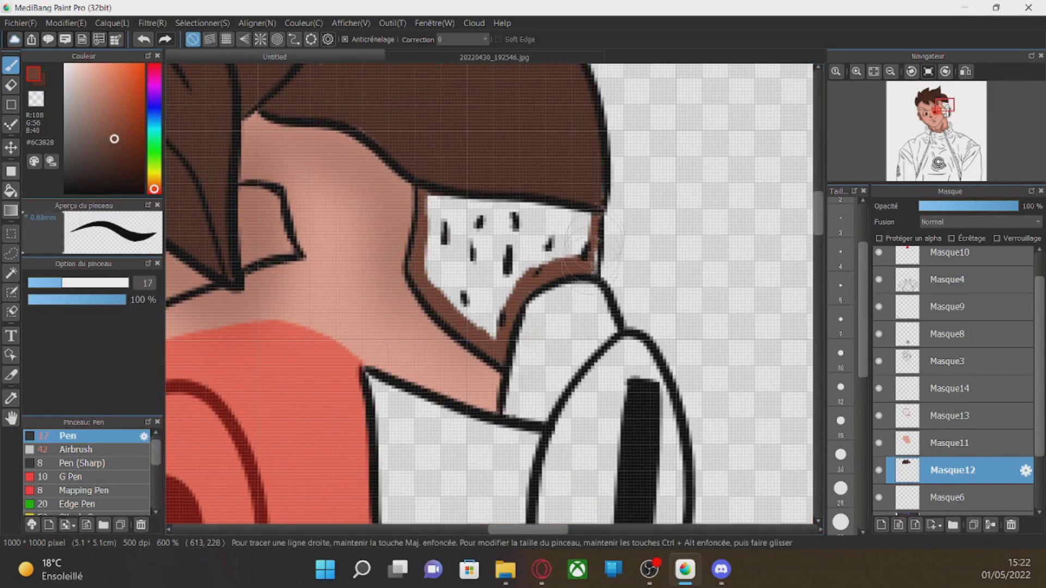
mouse_move(546, 267)
left_mouse_down()
mouse_move(452, 218)
mouse_move(518, 201)
mouse_move(578, 234)
mouse_move(441, 267)
mouse_move(411, 255)
left_mouse_up()
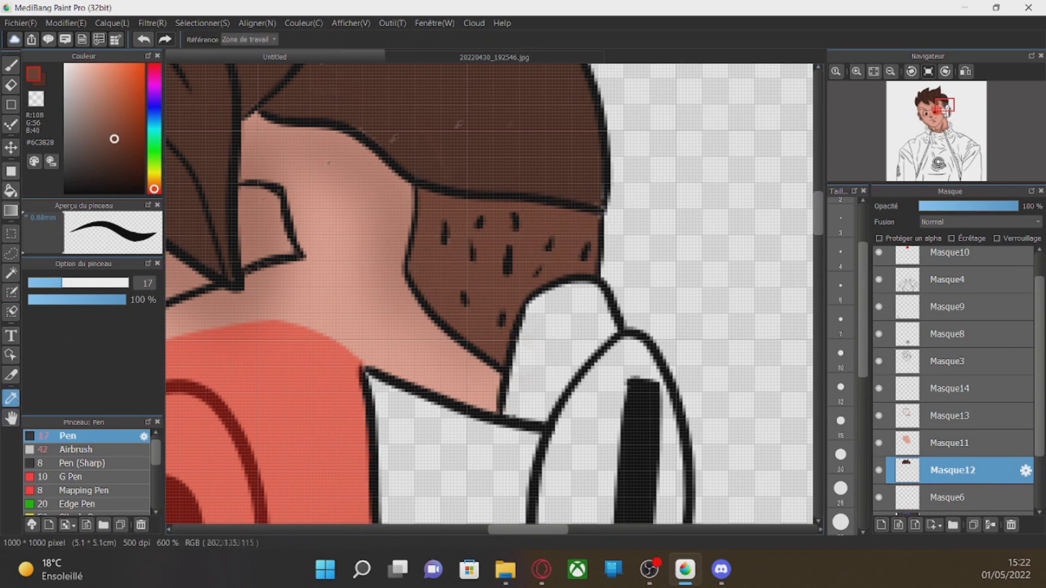
Sample the dark brown hair colour #422117 again and add a new layer above Masque14.
left_click(602, 202, "alt")
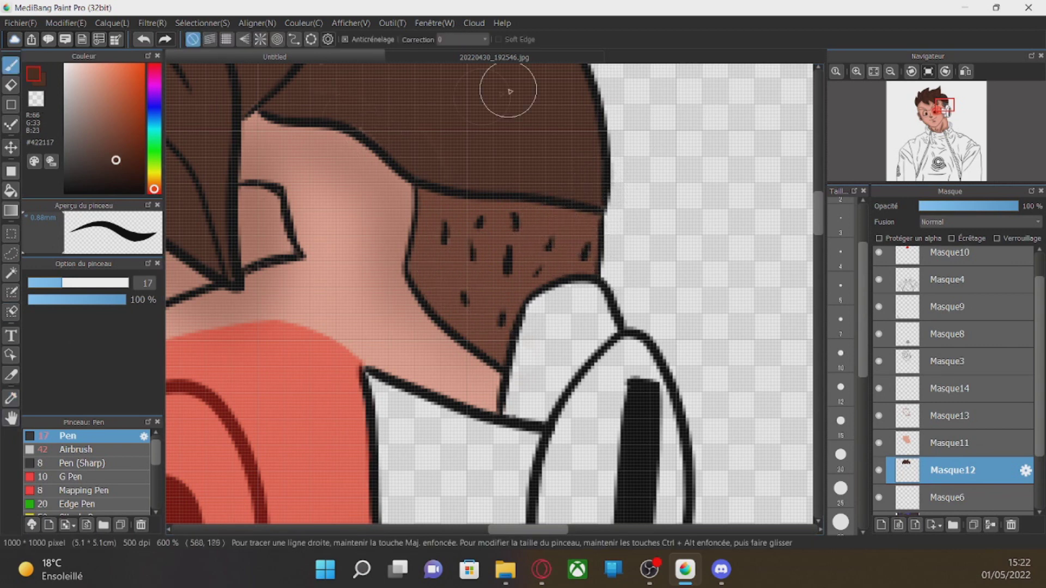
left_click(950, 443)
key("e")
left_click(950, 415)
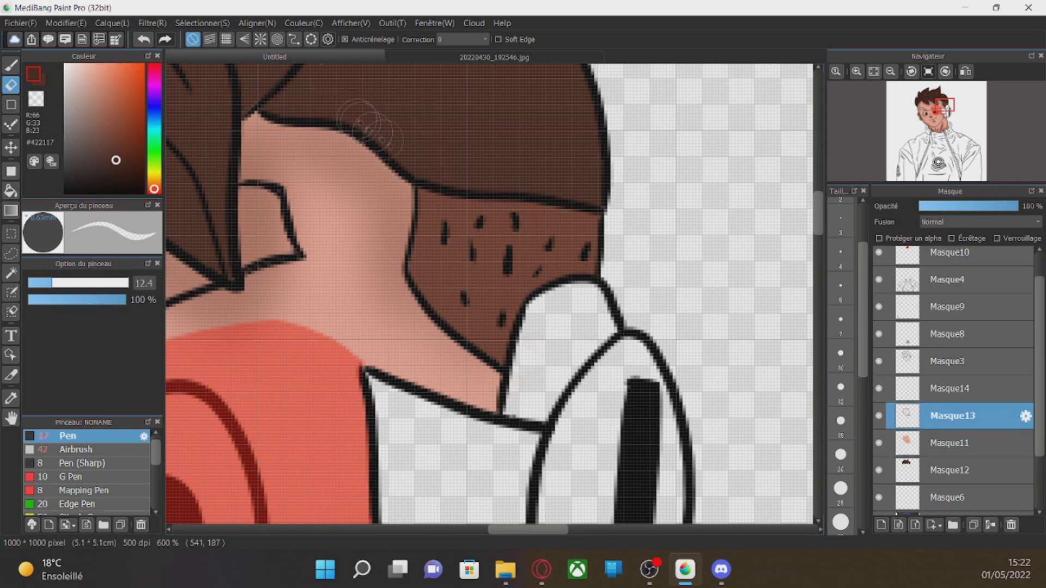
left_click(952, 443)
left_click_drag(944, 104, 926, 101)
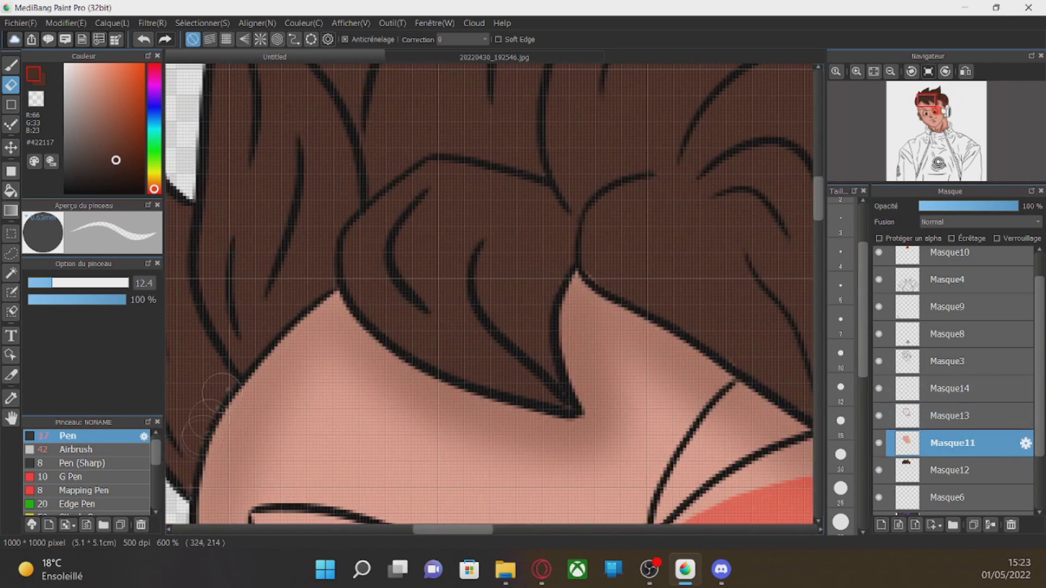
left_click(953, 470)
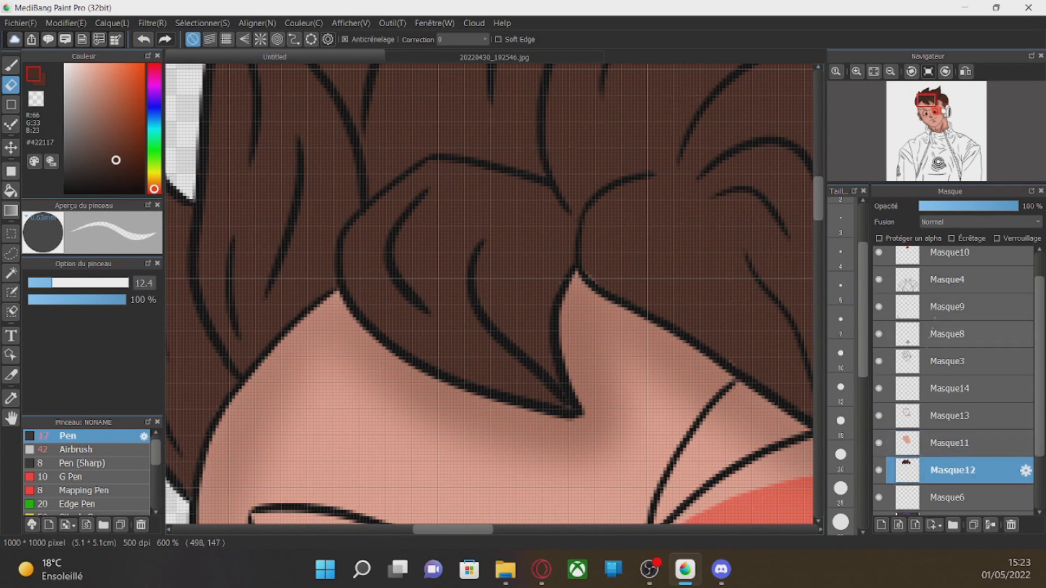
left_click(921, 390)
left_click(881, 525)
Fill both visible parts of the eyebrow above the scouter lens with dark brown using the Pen at size 17.
left_click_drag(926, 100, 927, 107)
key("b")
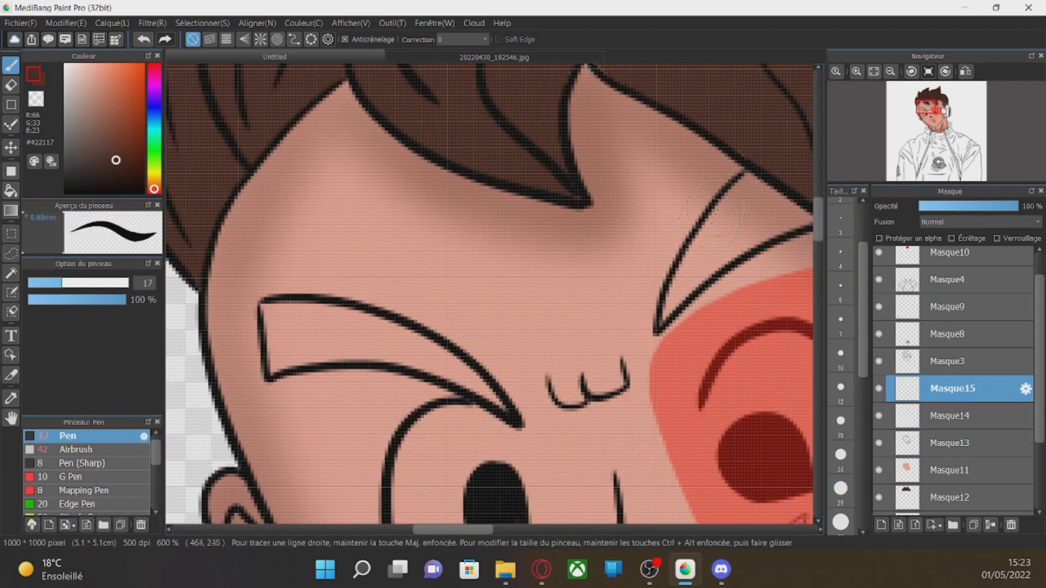
mouse_move(736, 185)
left_mouse_down()
mouse_move(670, 321)
mouse_move(703, 267)
mouse_move(715, 206)
mouse_move(742, 151)
mouse_move(770, 218)
mouse_move(784, 224)
mouse_move(547, 222)
mouse_move(598, 212)
left_mouse_up()
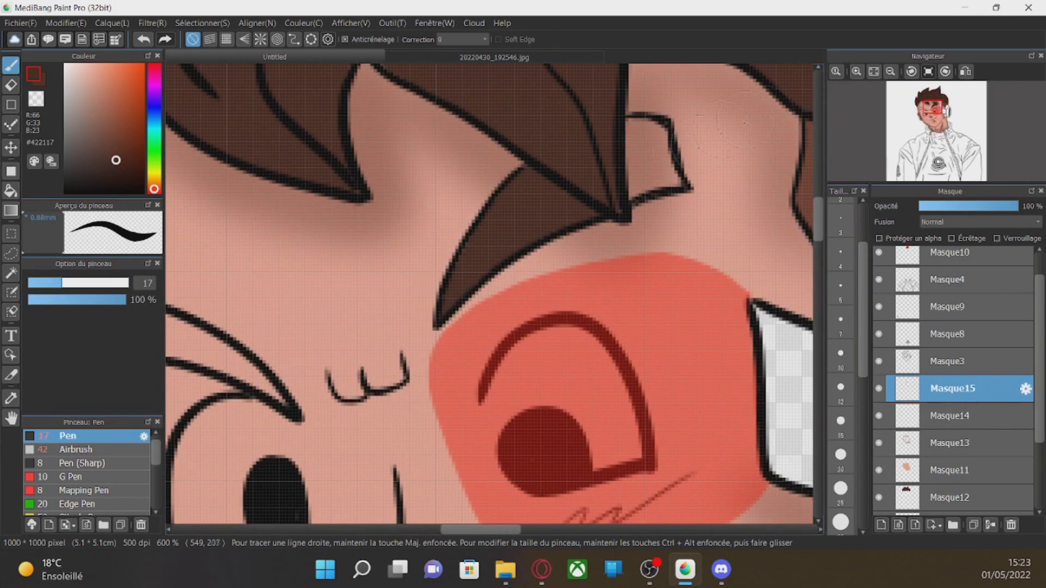
mouse_move(614, 205)
left_mouse_down()
mouse_move(643, 188)
mouse_move(638, 131)
mouse_move(659, 141)
mouse_move(672, 173)
left_mouse_up()
Move the hair layer Masque12 above the eyebrow layer, duplicate it and place one copy beneath the skin layer Masque11.
left_click_drag(917, 495, 907, 370)
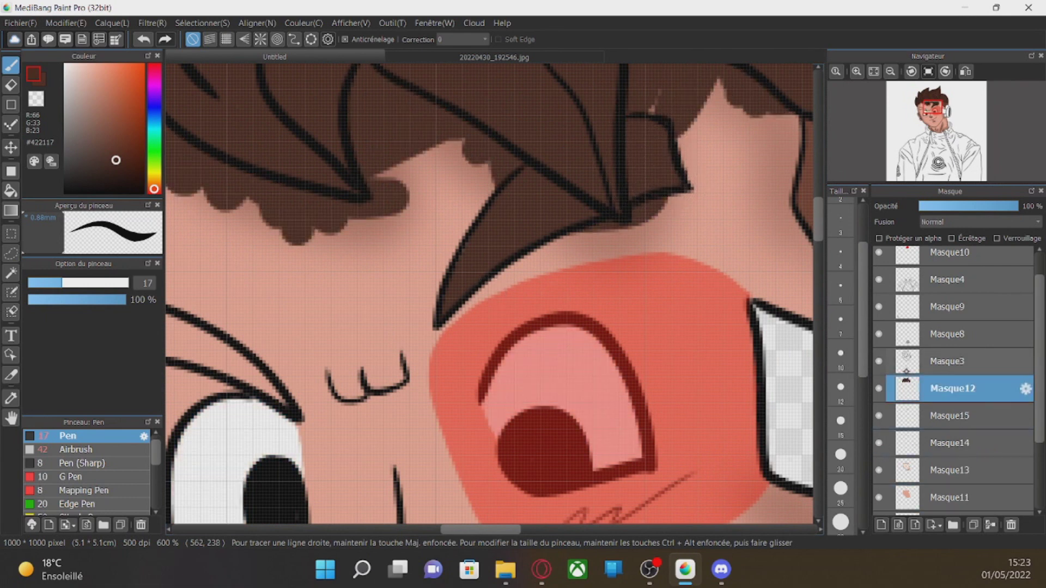
left_click(915, 524)
left_click(1011, 525)
left_click(954, 395)
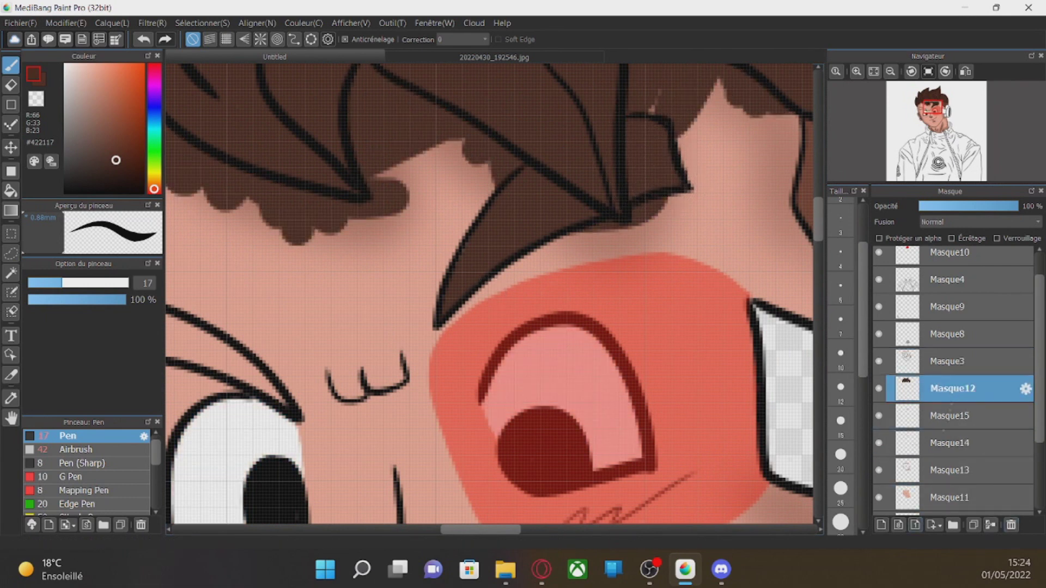
left_click(933, 525)
left_click(974, 525)
left_click_drag(942, 388, 940, 512)
left_click(952, 339)
Erase the dark brown hair paint that spills over the forehead, eyebrow and temple on the upper Masque12 layer.
left_click(11, 85)
mouse_move(376, 82)
left_mouse_down()
mouse_move(327, 210)
mouse_move(520, 144)
left_mouse_up()
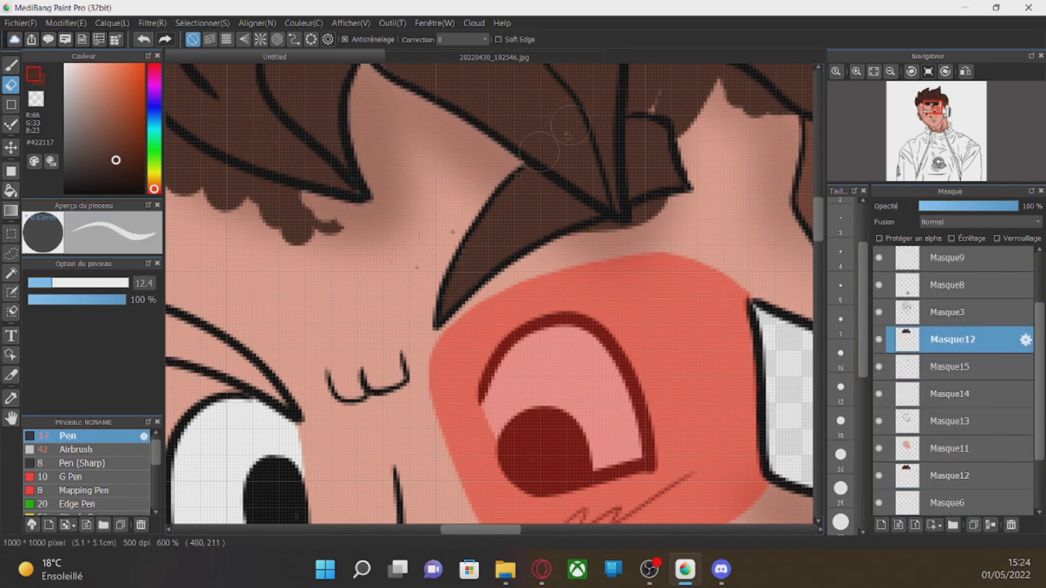
left_click_drag(645, 114, 618, 213)
left_click_drag(327, 224, 281, 197)
left_click_drag(471, 529, 431, 529)
mouse_move(548, 188)
left_mouse_down()
mouse_move(632, 140)
mouse_move(354, 140)
left_mouse_up()
left_click_drag(820, 206, 820, 165)
left_click_drag(440, 529, 502, 529)
left_click_drag(818, 181, 819, 210)
mouse_move(566, 195)
left_mouse_down()
mouse_move(520, 151)
mouse_move(471, 182)
left_mouse_up()
Fill the eyebrow above the uncovered eye with dark brown on layer Masque15 using the Pen at size 17.
scroll(220, 331, "left", 3)
left_click(915, 360)
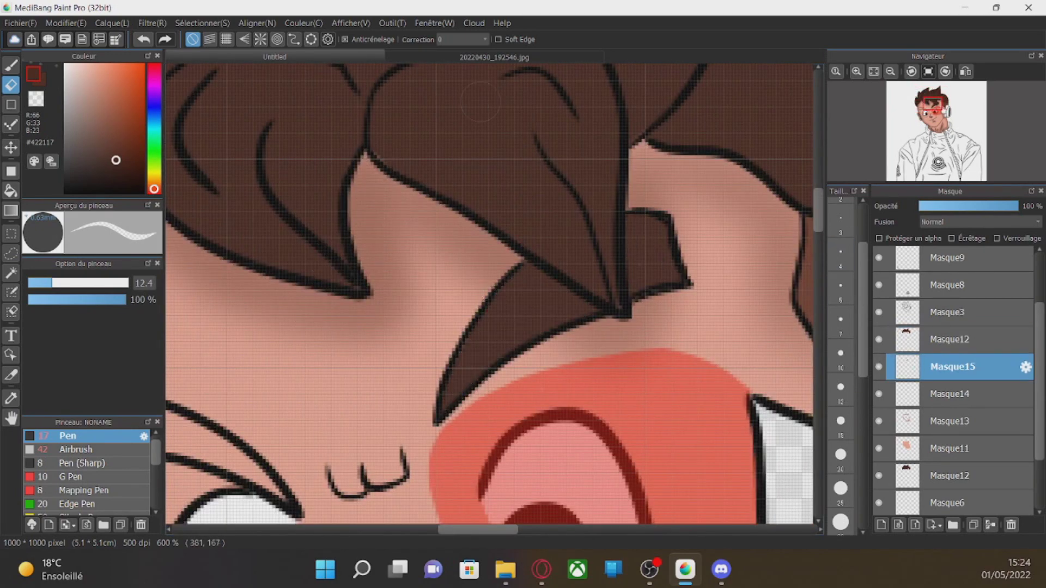
left_click(11, 65)
left_click_drag(488, 529, 475, 529)
scroll(489, 512, "down", 4)
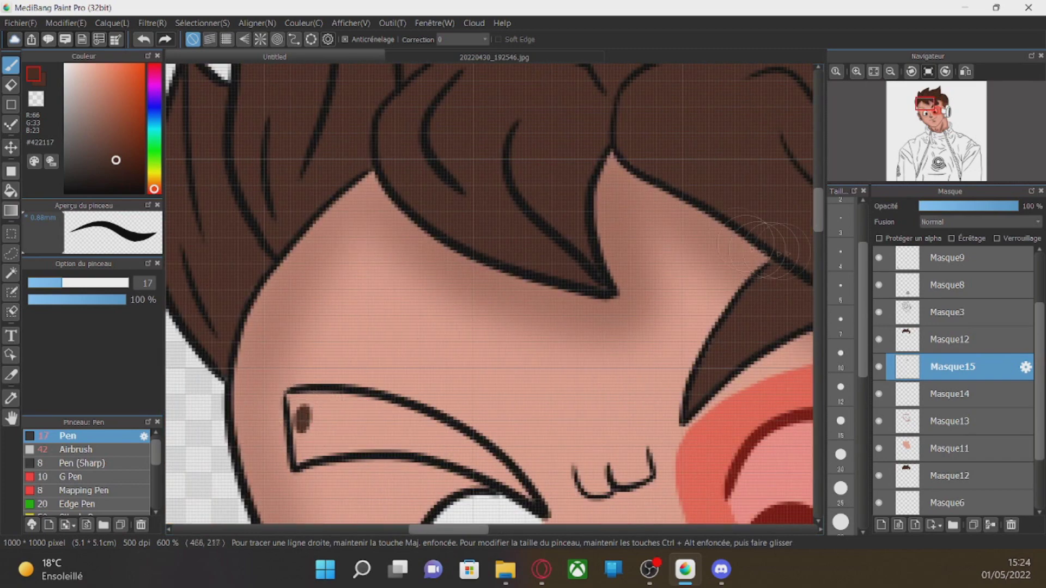
scroll(488, 513, "left", 3)
left_click_drag(346, 286, 517, 342)
mouse_move(456, 325)
left_mouse_down()
mouse_move(482, 316)
mouse_move(499, 328)
left_mouse_up()
left_click_drag(315, 302, 330, 280)
mouse_move(307, 327)
left_mouse_down()
mouse_move(349, 305)
mouse_move(392, 307)
mouse_move(413, 287)
left_mouse_up()
left_click_drag(327, 275, 408, 294)
Set the colour to #9F5743 starting from the skin shadow beneath the lower lip and add a new layer above Masque15.
key("e")
left_click_drag(490, 436, 490, 142)
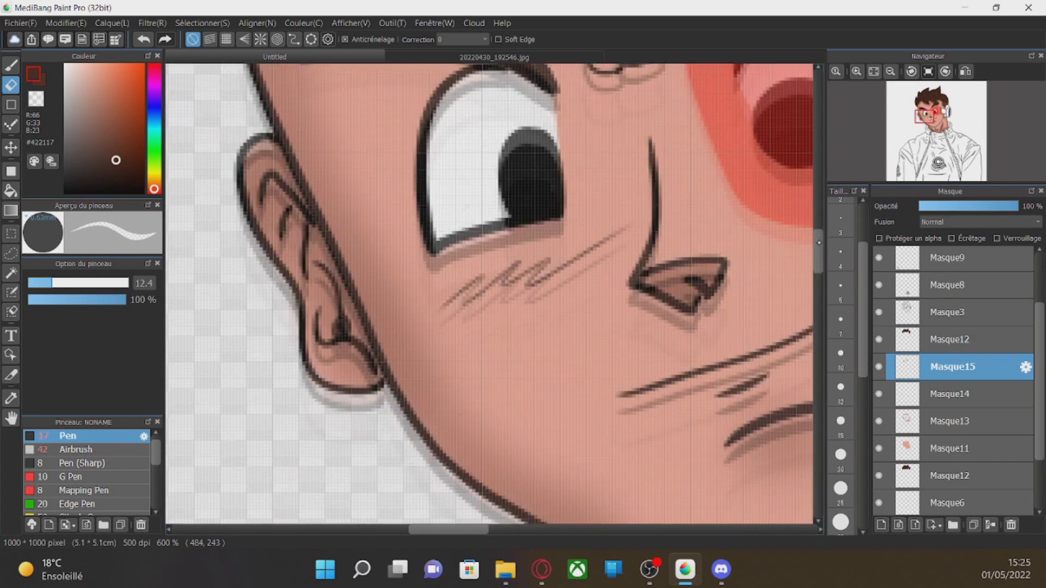
key("b")
left_click_drag(643, 414, 348, 228)
left_click(426, 266, "alt")
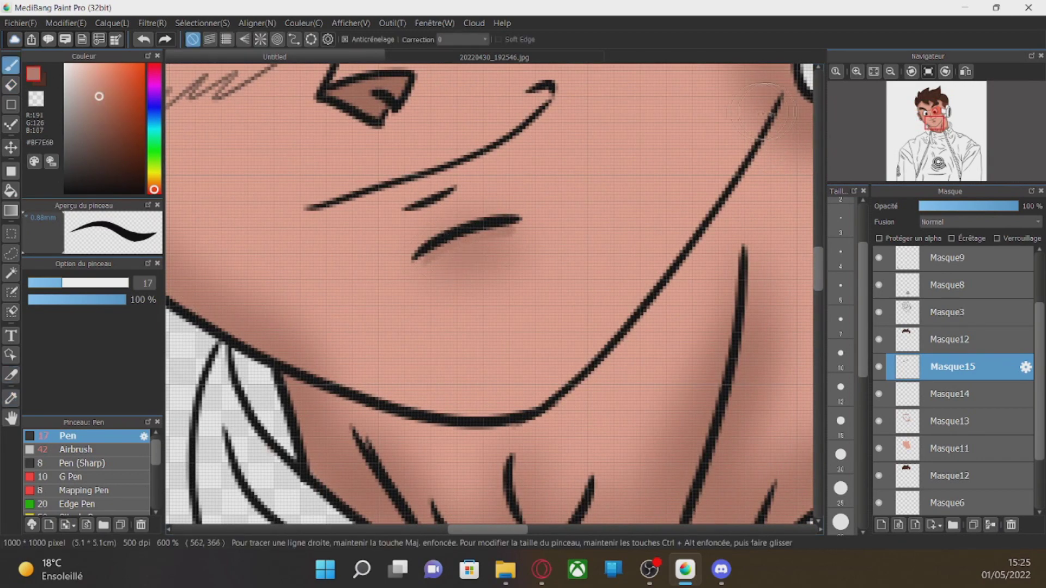
scroll(663, 313, "down", 3)
key("ctrl+shift+n")
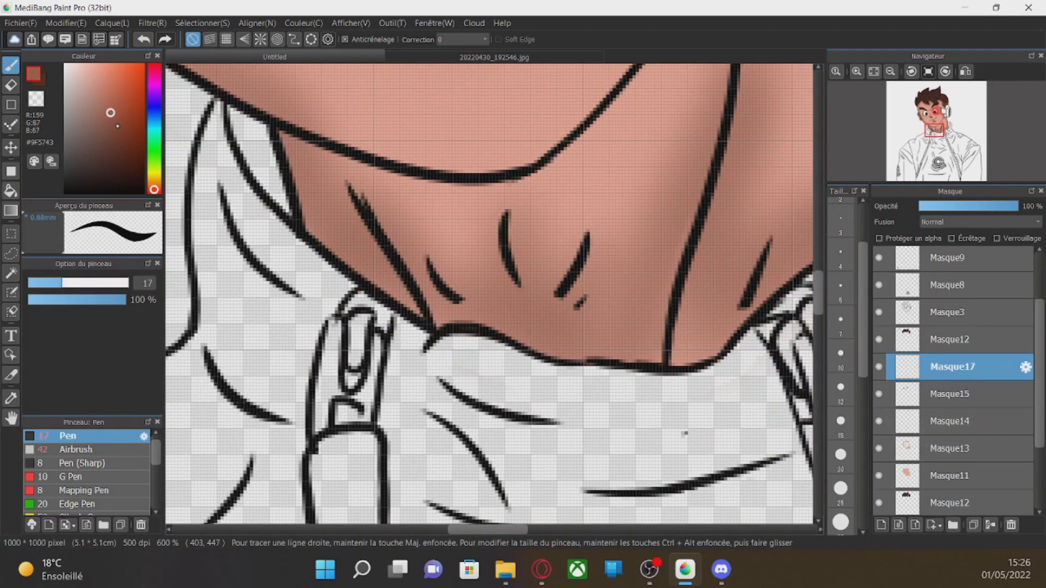
Shade the lower neck along the collar edge and beside the long neck line with #9F5743 on layer Masque17.
left_click_drag(333, 237, 419, 311)
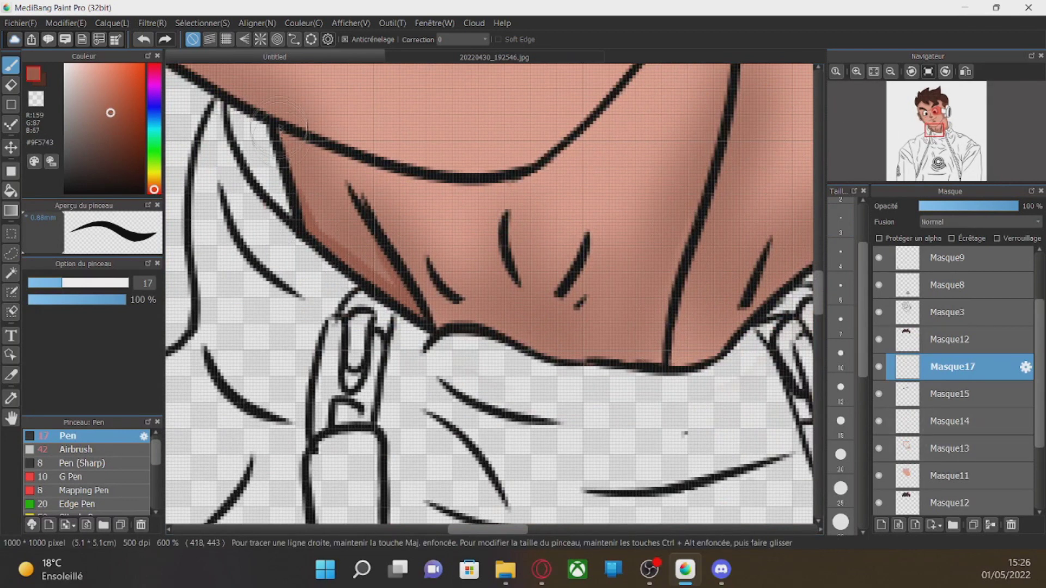
left_click_drag(395, 241, 458, 314)
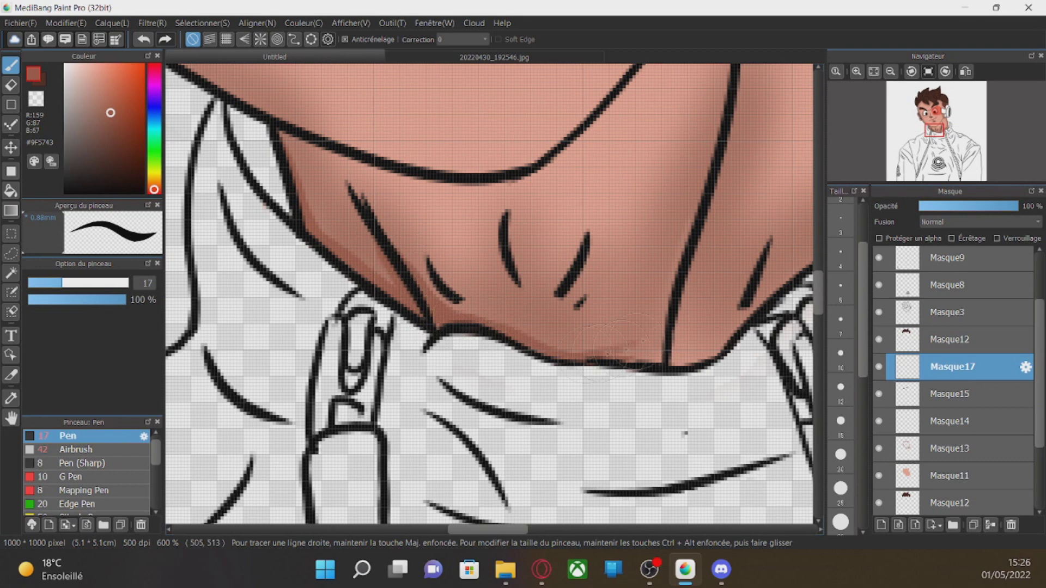
left_click_drag(564, 353, 672, 276)
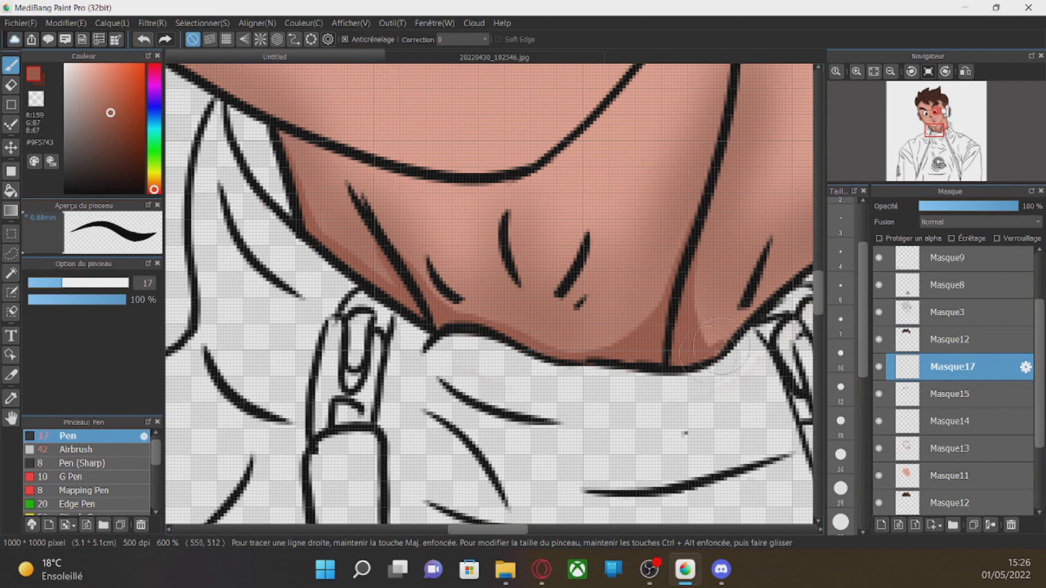
scroll(708, 356, "up", 5)
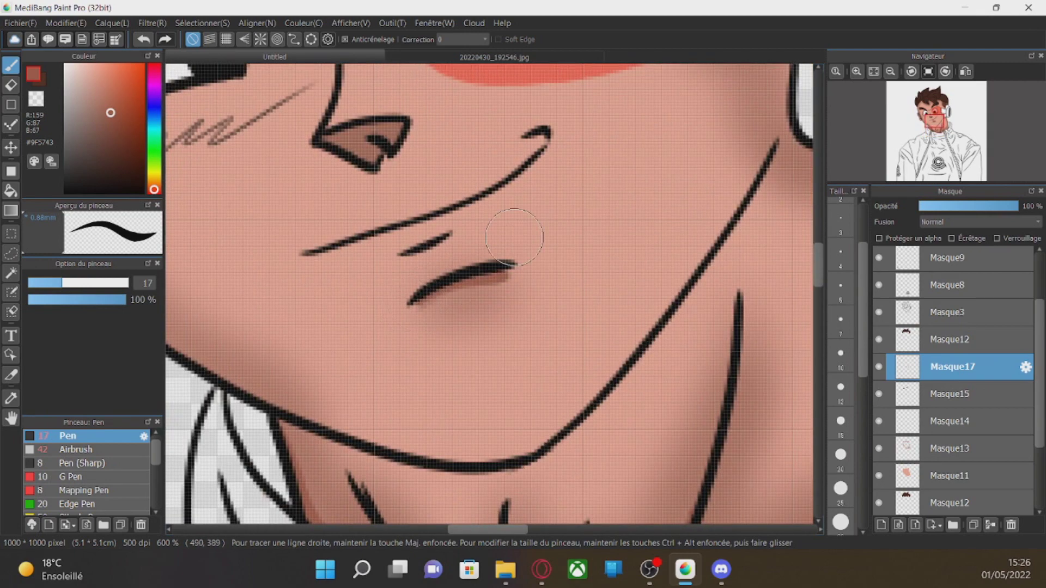
Outline and fill the shadow cast by the jaw across the neck with #9F5743 using the Pen.
left_click_drag(778, 149, 656, 436)
left_click_drag(281, 418, 454, 510)
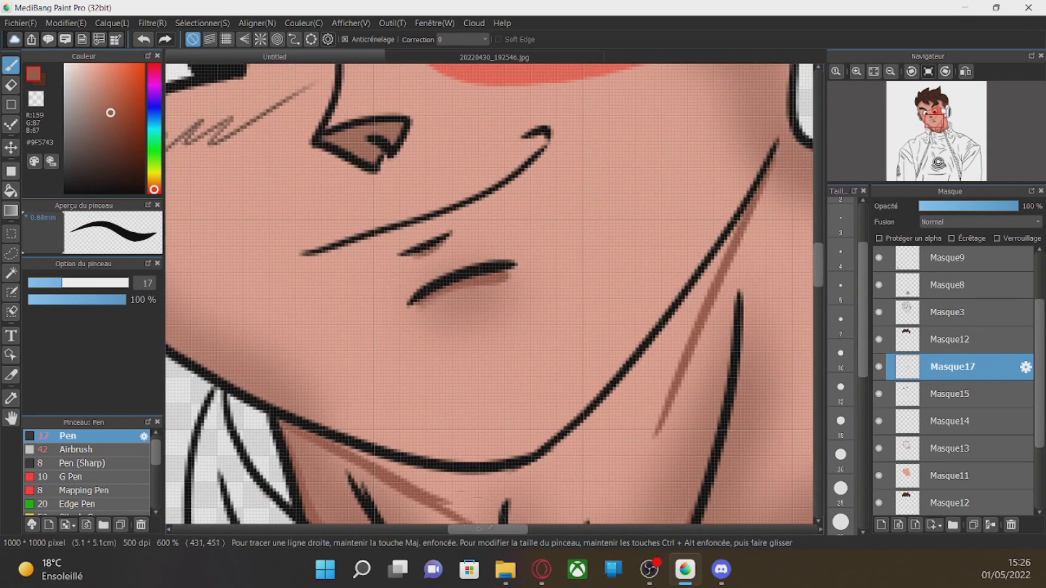
left_click_drag(389, 483, 475, 523)
scroll(475, 512, "down", 5)
left_click_drag(447, 324, 624, 268)
mouse_move(616, 213)
left_mouse_down()
mouse_move(545, 283)
mouse_move(561, 250)
mouse_move(577, 290)
mouse_move(514, 301)
left_mouse_up()
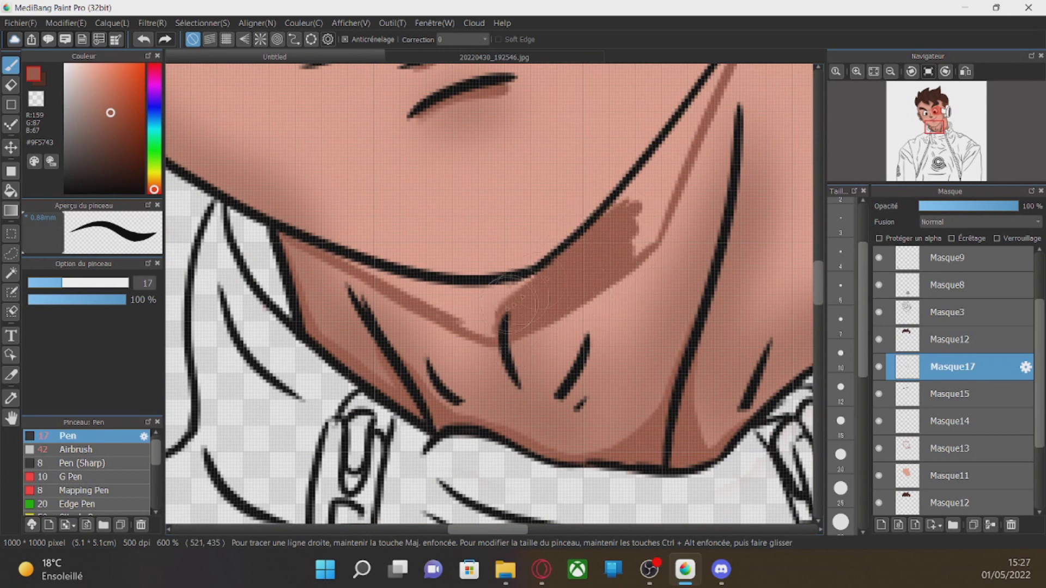
mouse_move(406, 286)
left_mouse_down()
mouse_move(490, 305)
mouse_move(504, 294)
left_mouse_up()
mouse_move(626, 204)
left_mouse_down()
mouse_move(685, 131)
mouse_move(649, 247)
left_mouse_up()
Paint a darker #6B2512 shadow band on the neck directly beneath the jawline.
scroll(643, 188, "up", 3)
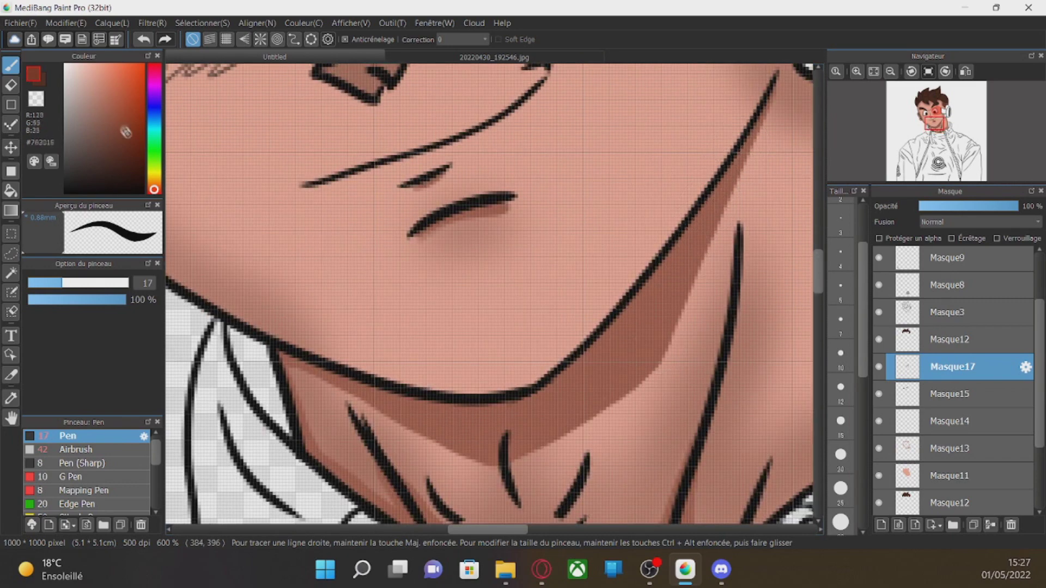
mouse_move(288, 355)
left_mouse_down()
mouse_move(518, 417)
mouse_move(488, 402)
mouse_move(510, 423)
mouse_move(624, 317)
left_mouse_up()
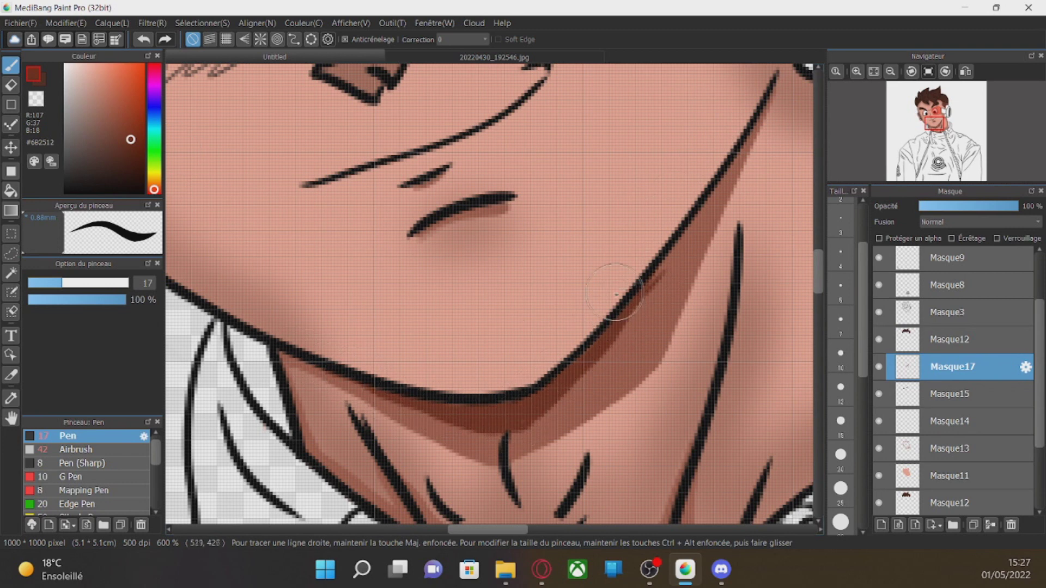
left_click_drag(686, 250, 679, 234)
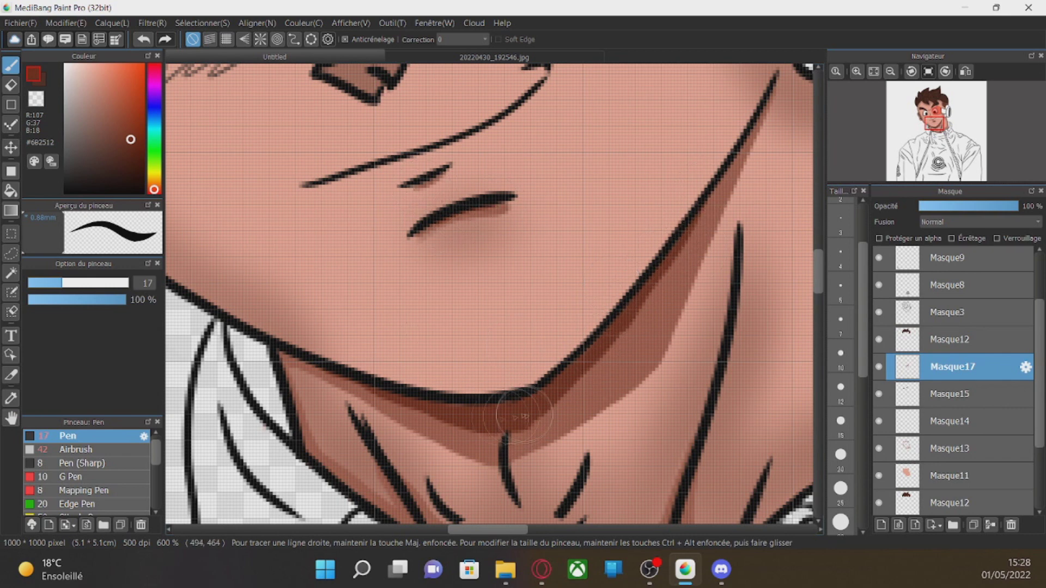
Try to blend the dark shadow under the jaw with the Watercolor and Smudge brushes.
scroll(109, 465, "down", 3)
left_click(103, 466)
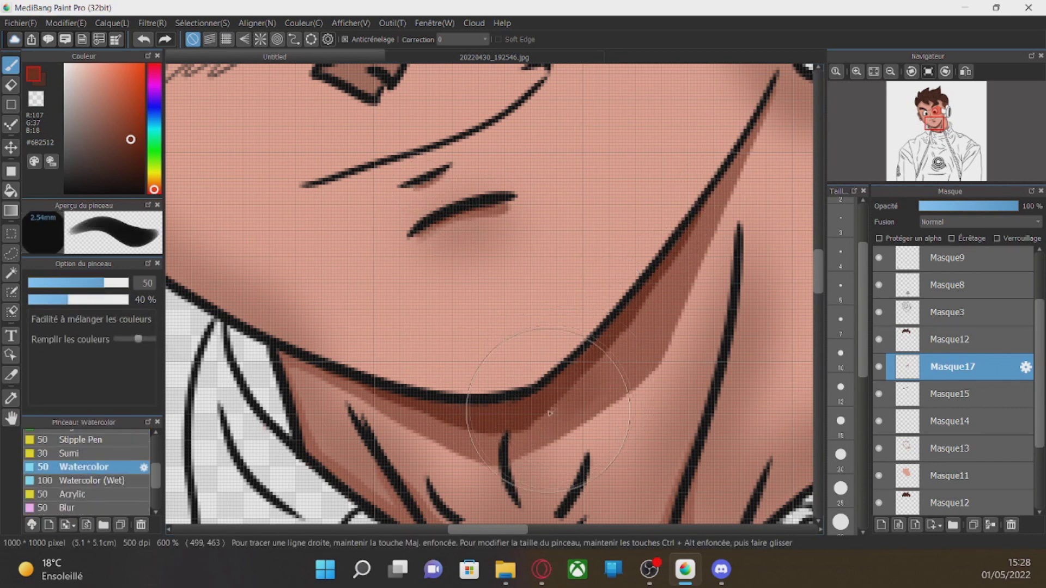
key("ctrl+z")
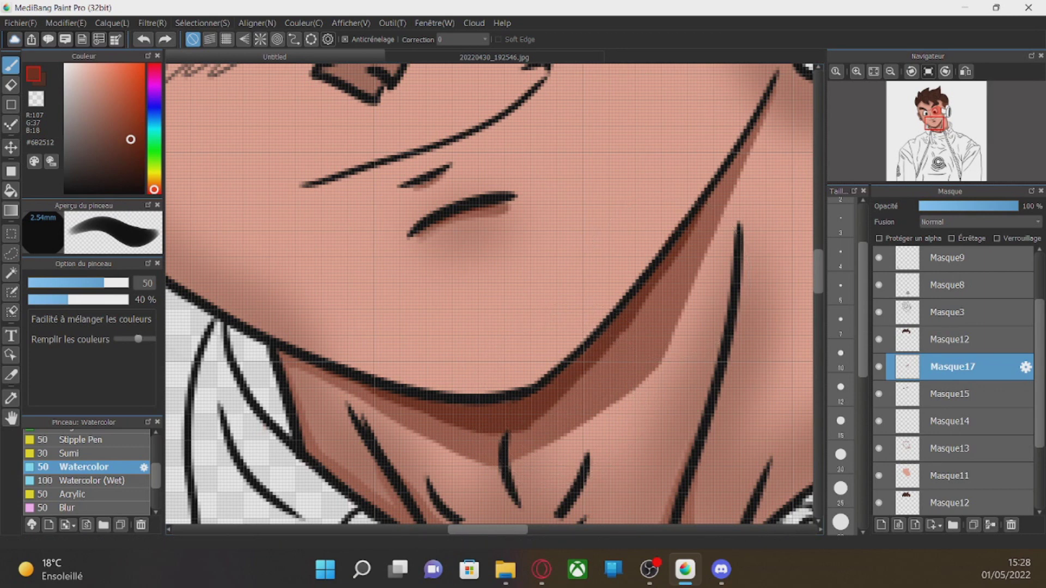
scroll(98, 477, "down", 3)
left_click(93, 473)
left_click_drag(588, 390, 653, 322)
key("ctrl+z")
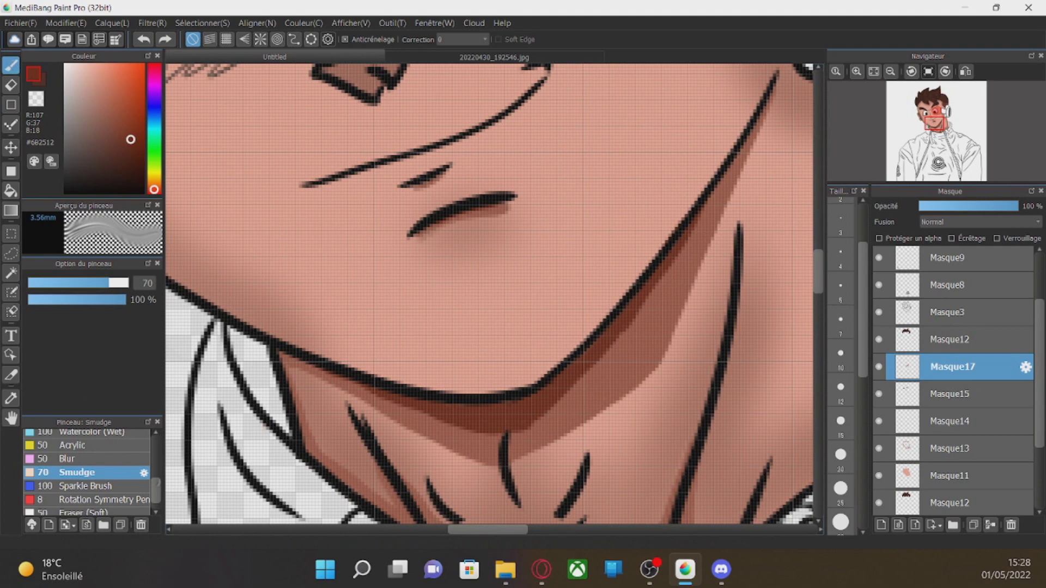
scroll(82, 465, "up", 5)
left_click(81, 464)
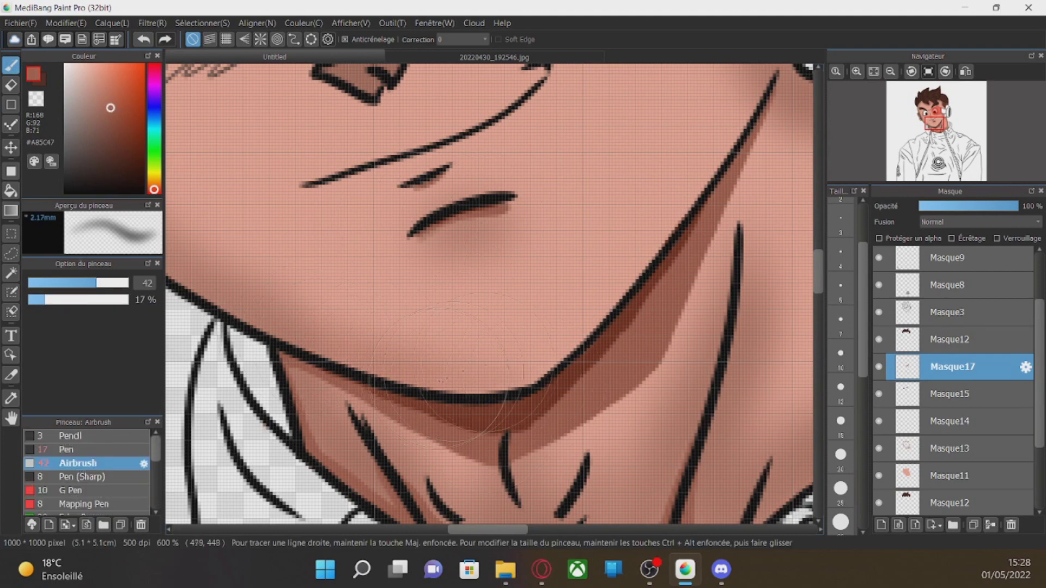
Sample dark brown #732C19 from the jaw shadow and add Pen accents beside the neck creases and near the collar.
scroll(490, 294, "down", 3)
key("alt")
left_click(484, 235, "alt")
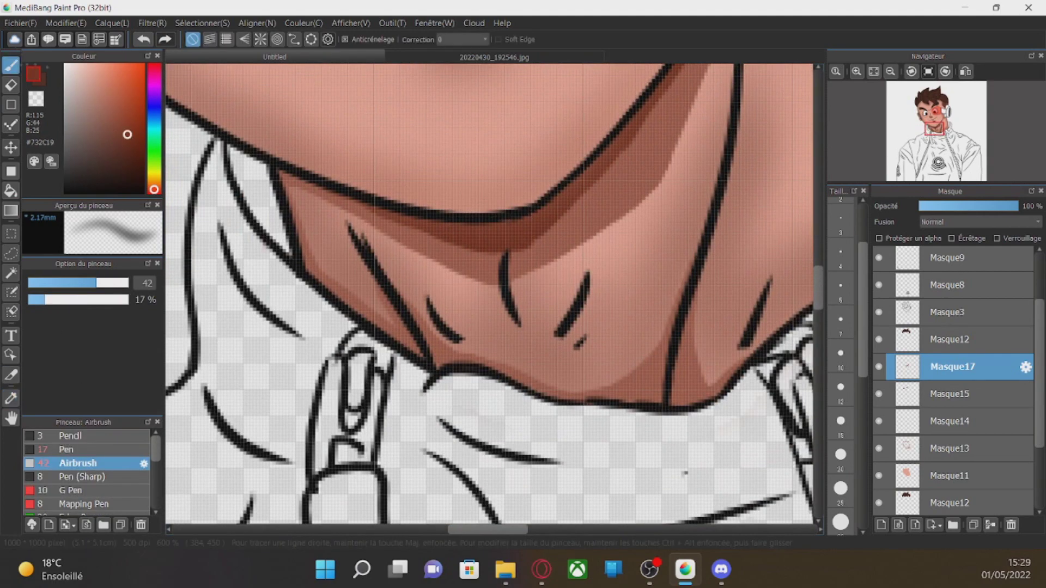
left_click(77, 450)
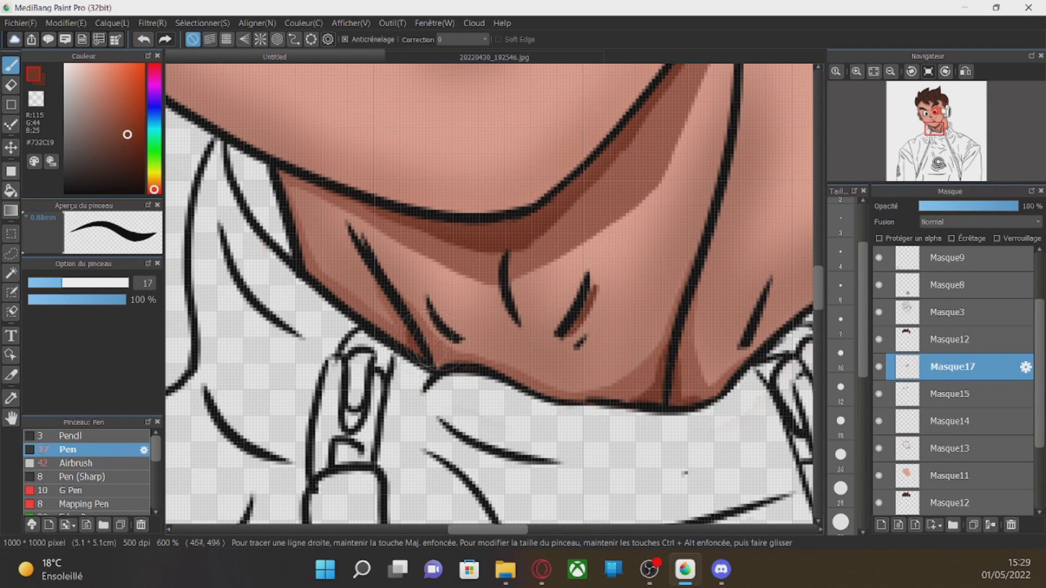
Sample #9F5743 and shade the skin beneath the scouter's earpiece and the outer neck corner near the collar.
scroll(298, 200, "up", 5)
scroll(299, 200, "right", 7)
left_click(283, 381, "alt")
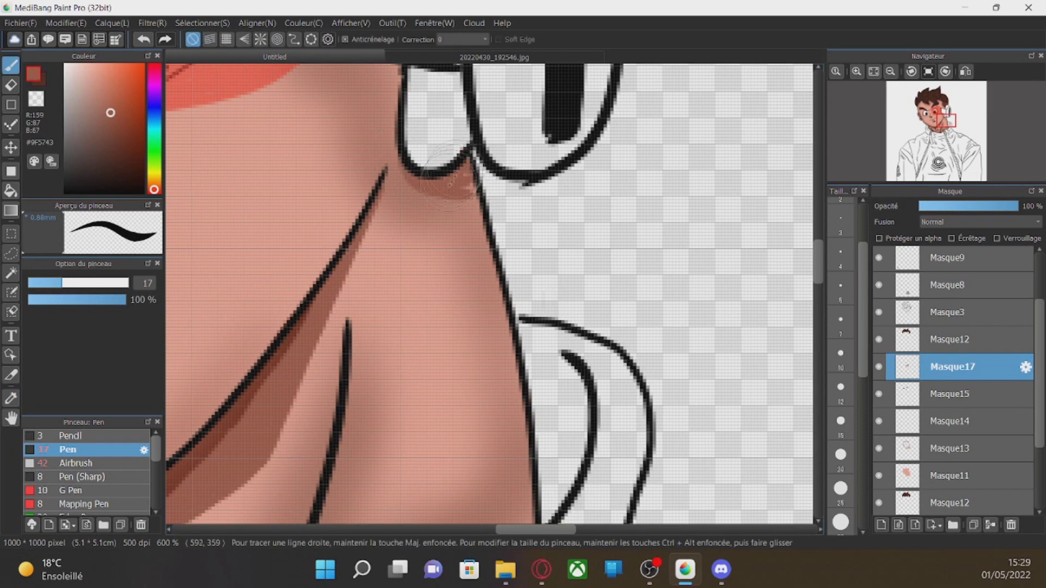
scroll(762, 245, "down", 5)
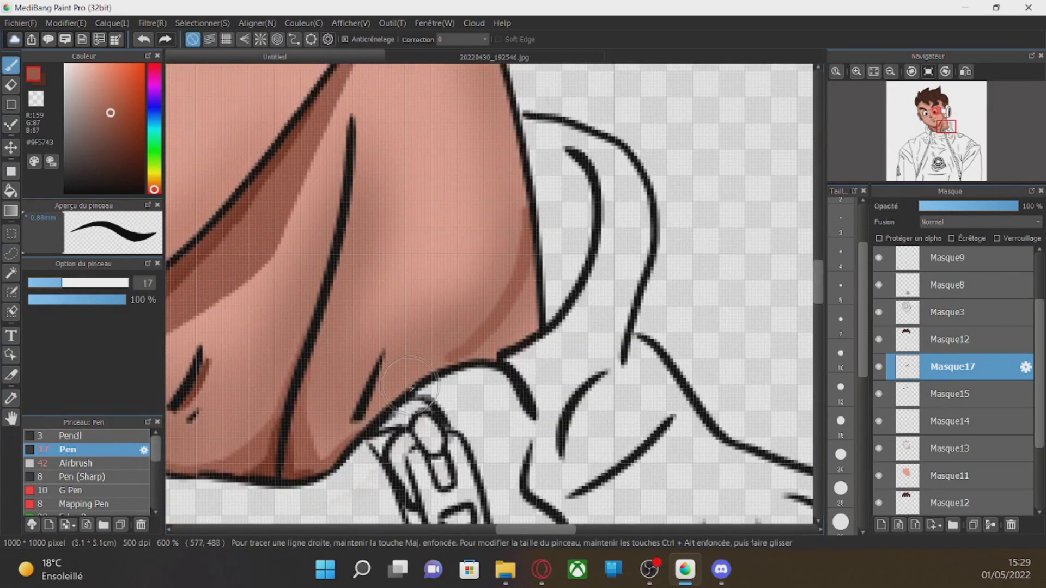
mouse_move(494, 359)
left_mouse_down()
mouse_move(532, 276)
mouse_move(501, 351)
left_mouse_up()
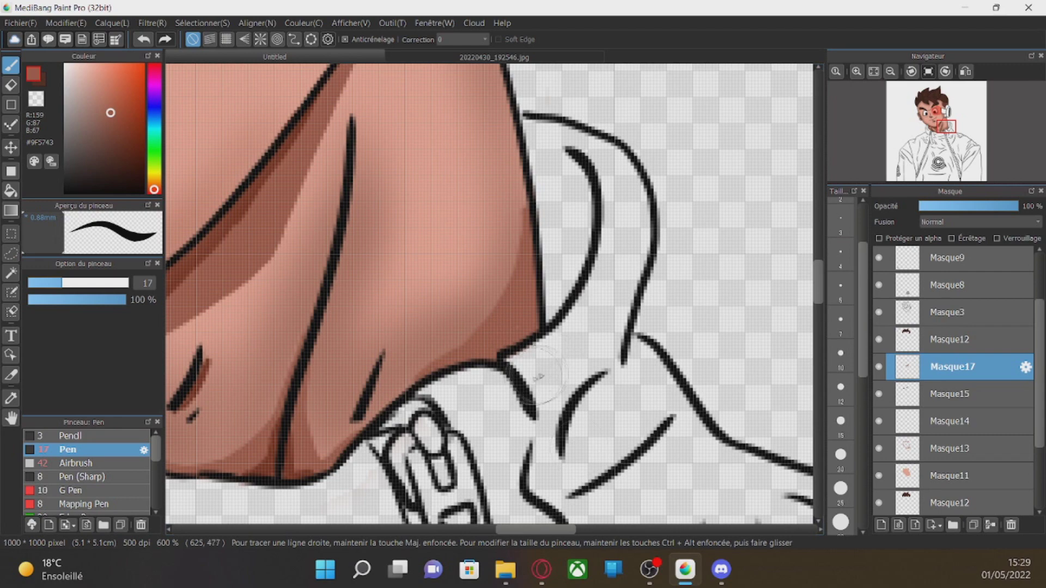
Deepen the outer neck corner beside the collar with the darker brown #7D3522.
left_click(533, 289, "alt")
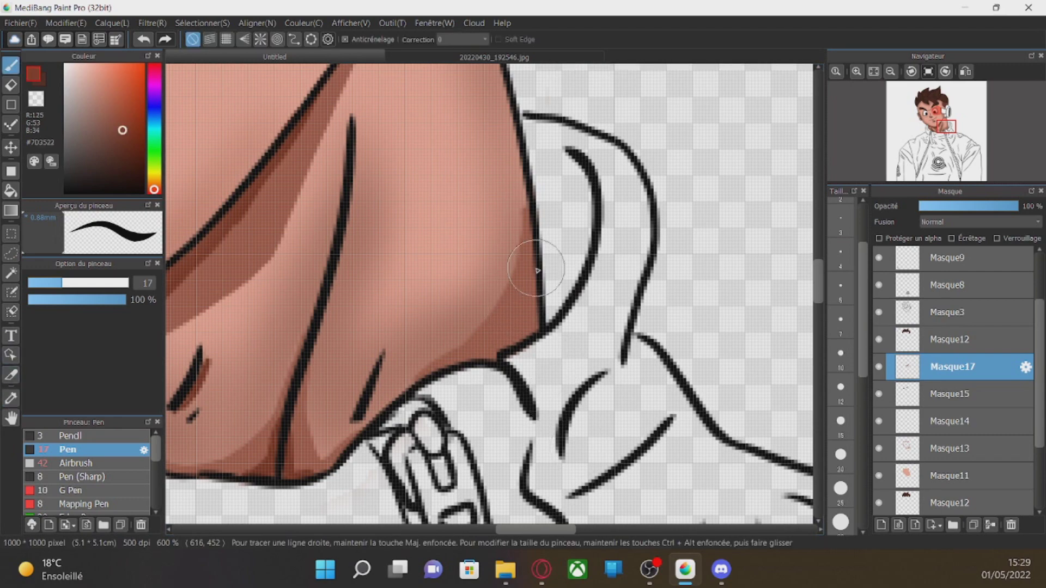
left_click_drag(523, 319, 501, 347)
scroll(515, 335, "down", 6)
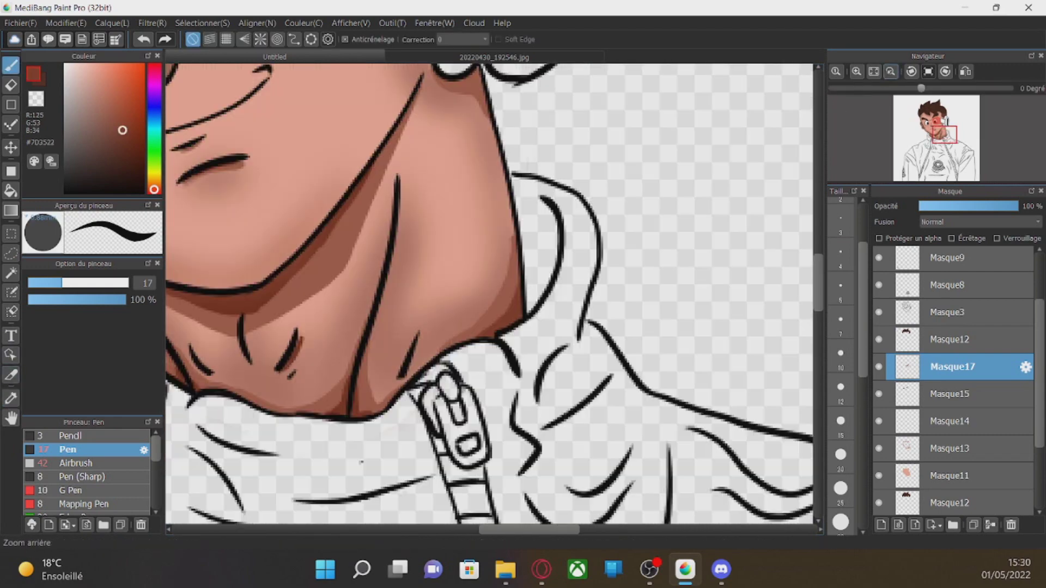
Add a layer beneath Masque3 and paint #D7D7D7 shadows along the upper whites of both eyes.
scroll(479, 312, "up", 3)
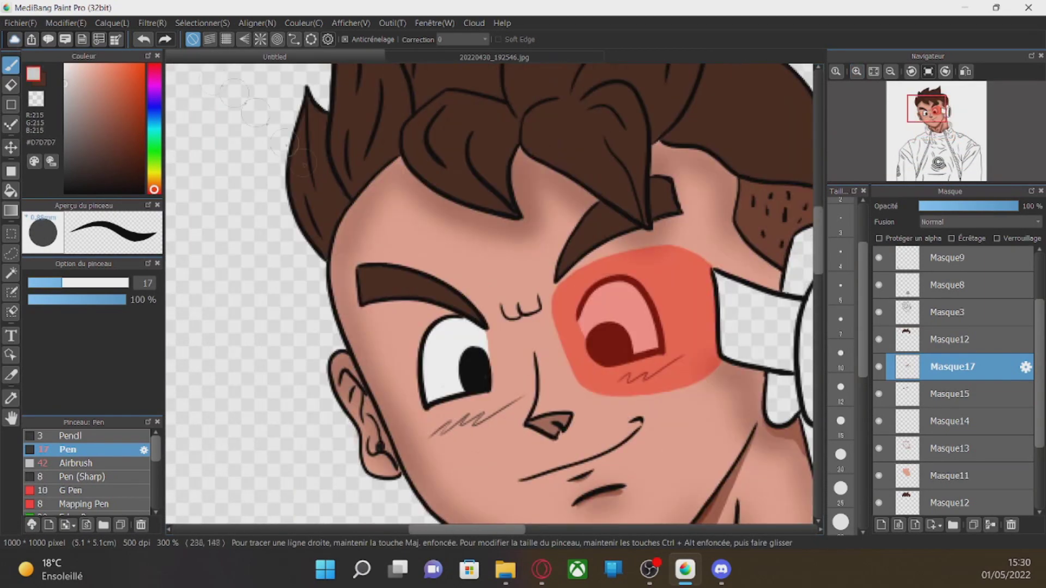
key("ctrl+shift+n")
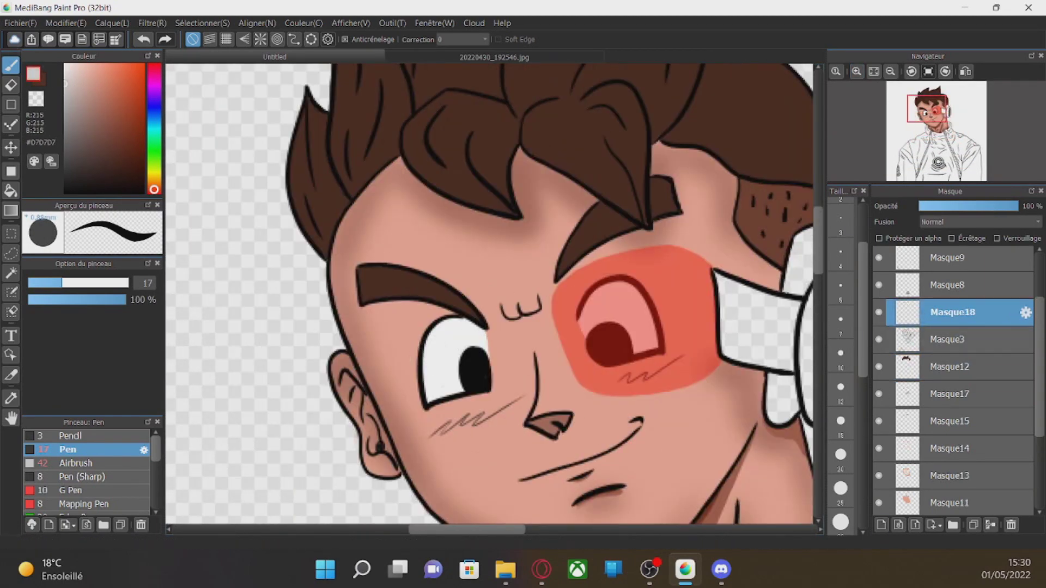
scroll(485, 430, "up", 3)
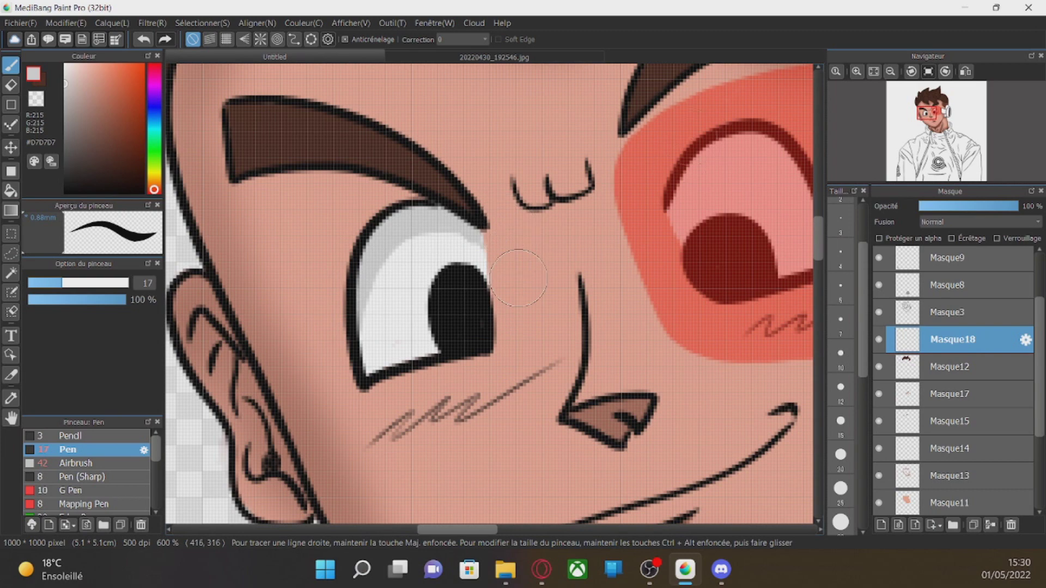
left_click_drag(741, 150, 793, 166)
left_click_drag(672, 428, 526, 423)
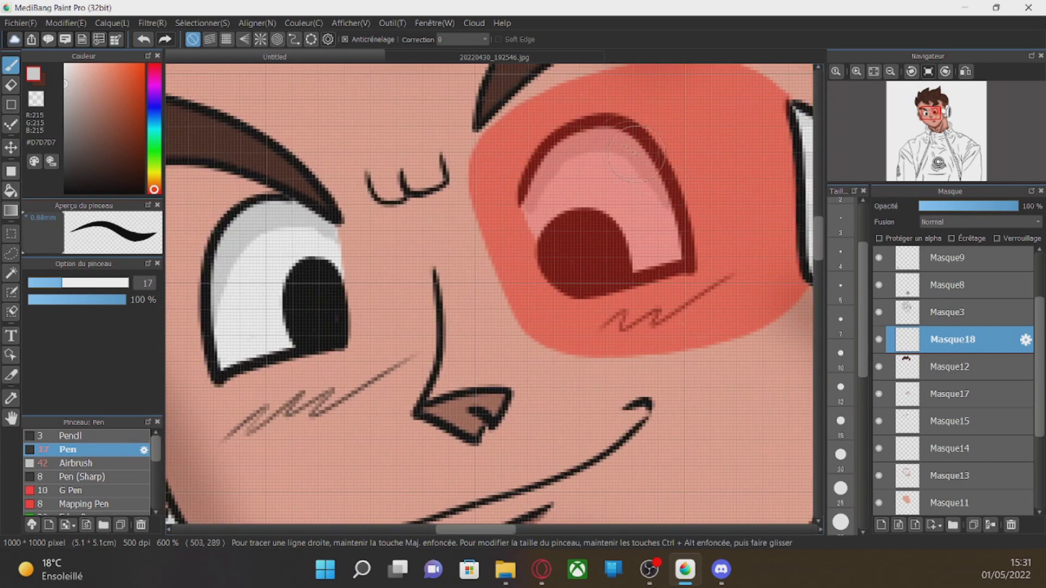
Airbrush a soft #A66755 shadow along the side of the nose and clean up the spill beyond the nose line.
left_click(456, 412, "alt")
left_click(78, 463)
mouse_move(440, 299)
left_mouse_down()
mouse_move(424, 349)
mouse_move(424, 429)
left_mouse_up()
left_click_drag(417, 270, 419, 316)
key("e")
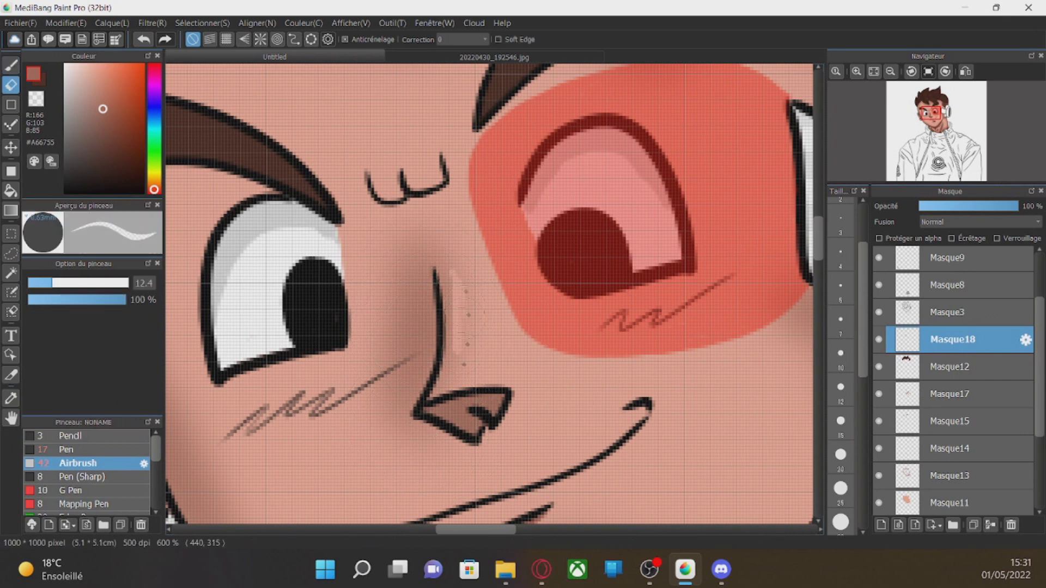
left_click(11, 65)
mouse_move(446, 262)
left_mouse_down()
mouse_move(450, 308)
mouse_move(430, 248)
mouse_move(406, 398)
left_mouse_up()
left_click(11, 398)
left_click(360, 458)
key("b")
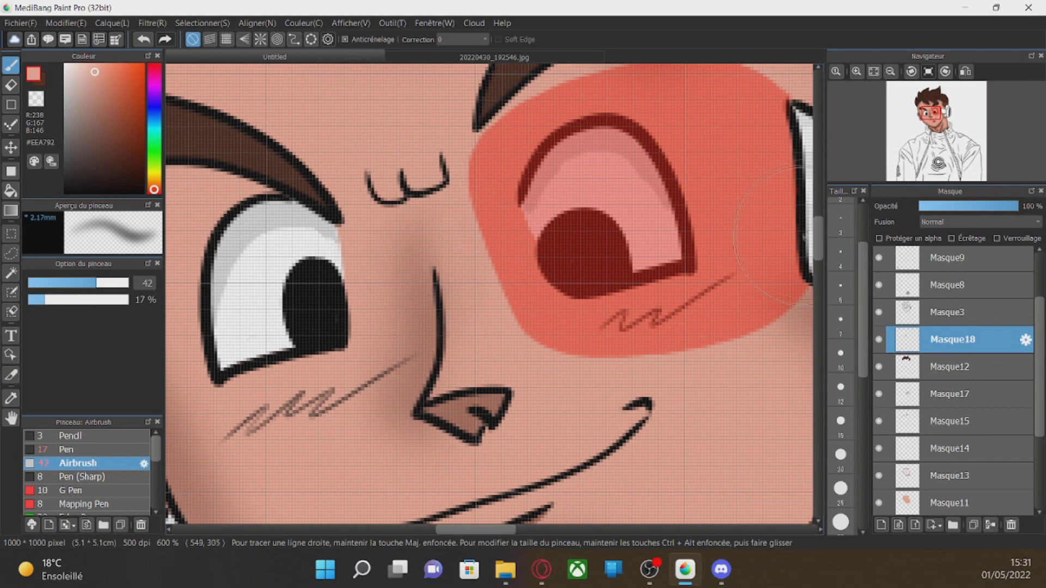
scroll(773, 235, "down", 5)
left_click(531, 218, "alt")
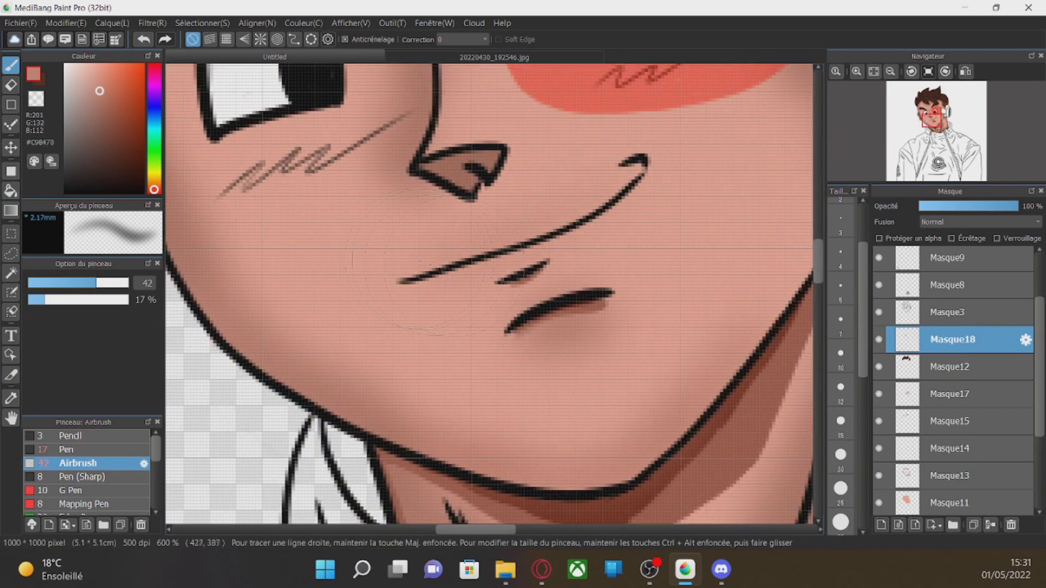
Add a layer above Masque18 and fill the small pad below the scouter's arm with #4E4E4E using the Pen at size 17.
left_click(890, 71)
left_click(890, 71)
left_click(890, 71)
left_click(881, 525)
mouse_move(71, 147)
left_mouse_down()
mouse_move(46, 171)
mouse_move(55, 154)
left_mouse_up()
left_click(76, 450)
left_click(856, 72)
left_click(856, 71)
left_click(857, 71)
left_click_drag(476, 530, 534, 529)
left_click_drag(818, 261, 818, 249)
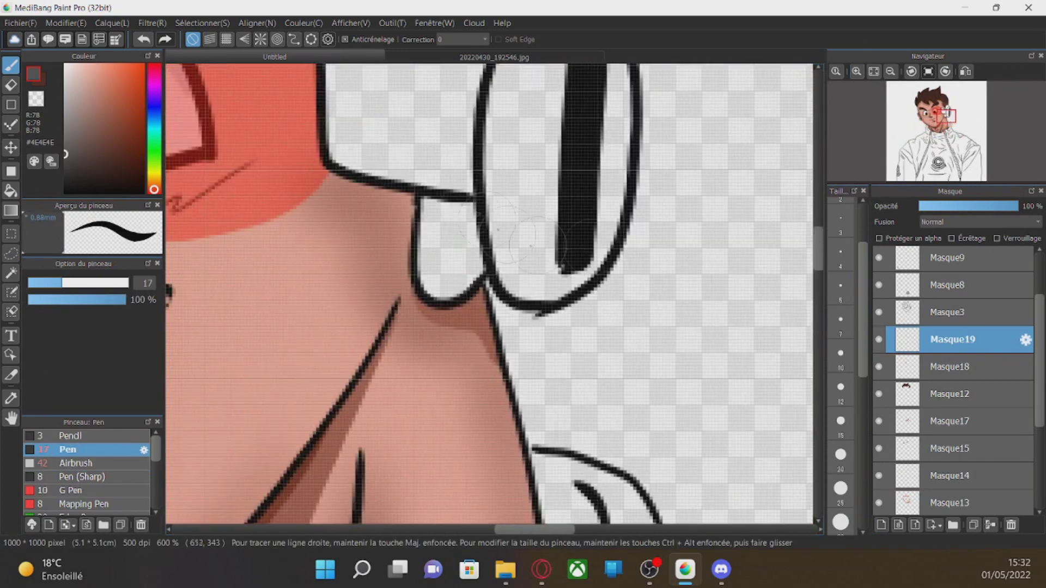
mouse_move(464, 266)
left_mouse_down()
mouse_move(444, 246)
mouse_move(447, 217)
left_mouse_up()
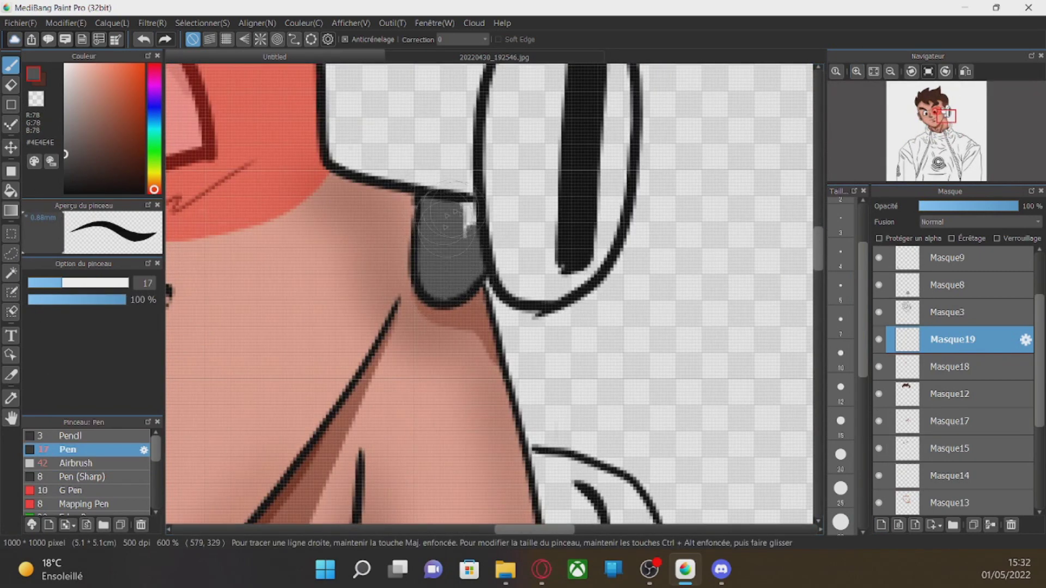
Fill the pad above the scouter's arm, behind the oval earpiece, with the same #4E4E4E grey.
scroll(798, 251, "up", 3)
left_click_drag(469, 171, 474, 125)
left_click_drag(483, 201, 493, 113)
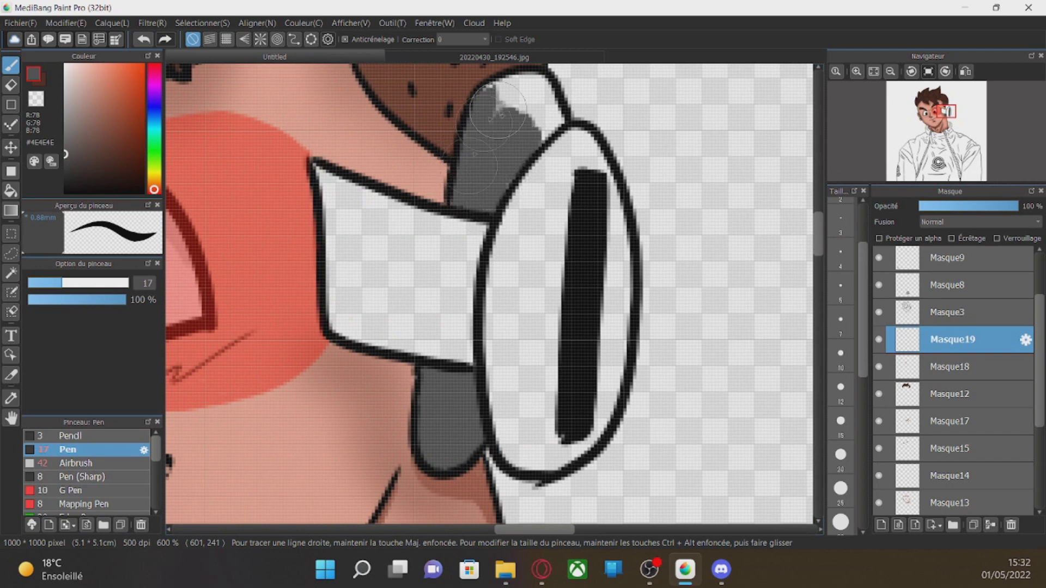
Add a layer above Masque19 and start painting the scouter's arm white.
left_click(880, 525)
left_click(65, 64)
left_click_drag(330, 195, 455, 343)
Add another layer beneath Masque20 and cover the scouter's arm and oval earpiece with a loose blue-violet contrast backing.
left_click(881, 525)
left_click_drag(952, 340, 952, 370)
left_click(67, 138)
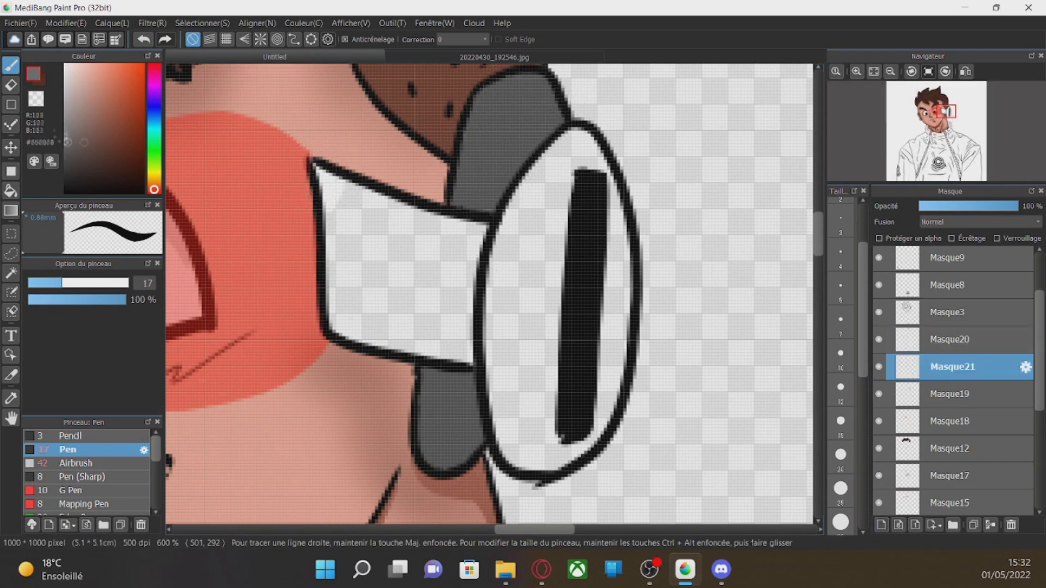
left_click(154, 100)
left_click(143, 90)
mouse_move(267, 259)
left_mouse_down()
mouse_move(478, 185)
mouse_move(539, 463)
mouse_move(627, 136)
mouse_move(523, 109)
left_mouse_up()
Fill the scouter's arm and oval earpiece with white #FFFFFF inside the outlines on layer Masque20.
left_click(935, 343)
left_click(65, 64)
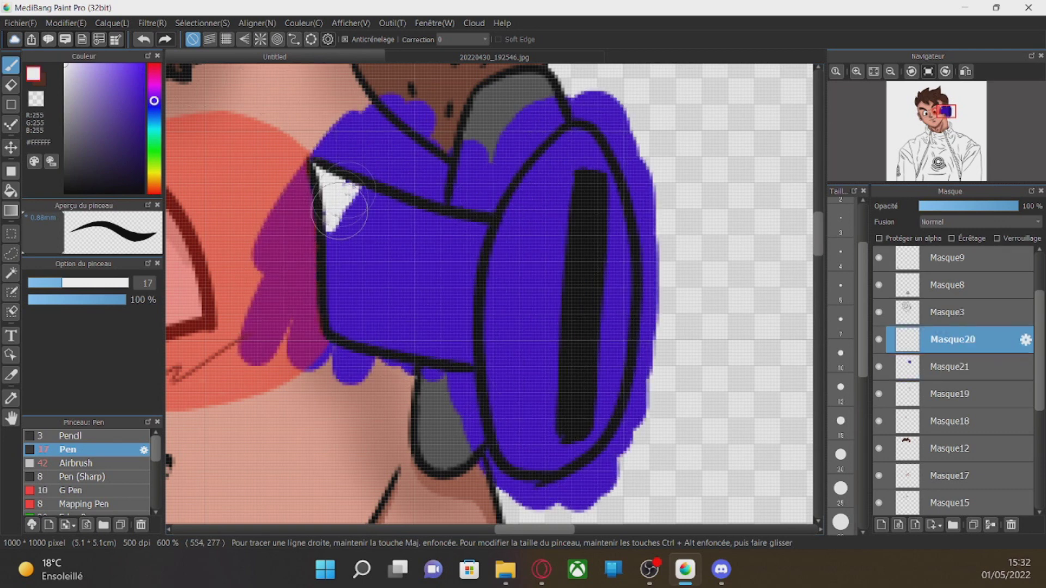
mouse_move(327, 260)
left_mouse_down()
mouse_move(334, 312)
mouse_move(466, 348)
left_mouse_up()
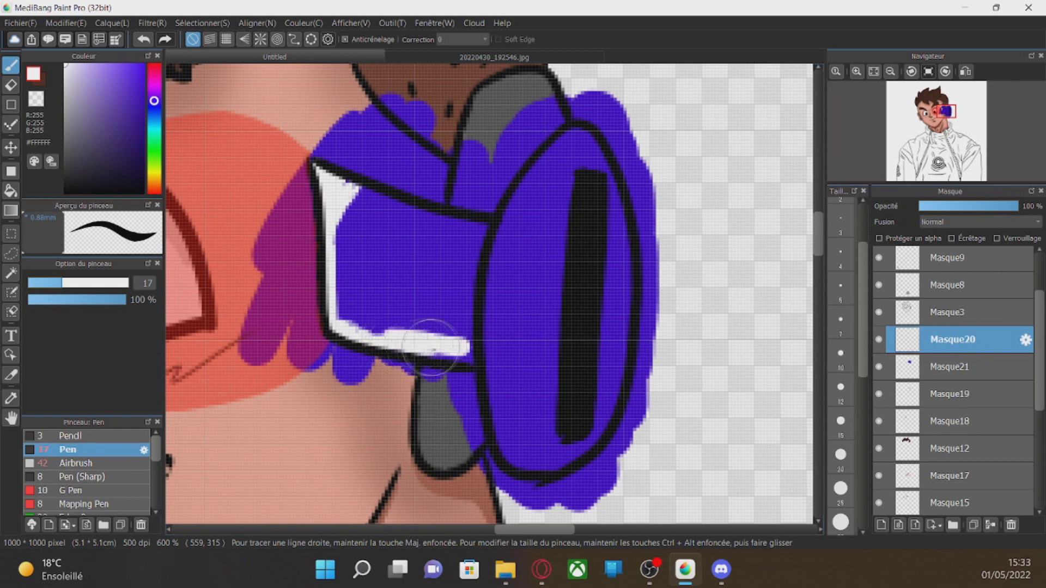
mouse_move(448, 245)
left_mouse_down()
mouse_move(463, 349)
mouse_move(419, 305)
mouse_move(360, 283)
mouse_move(386, 209)
mouse_move(447, 245)
mouse_move(381, 267)
left_mouse_up()
mouse_move(564, 153)
left_mouse_down()
mouse_move(485, 292)
mouse_move(518, 354)
mouse_move(561, 229)
mouse_move(550, 199)
mouse_move(594, 137)
mouse_move(612, 334)
mouse_move(539, 463)
mouse_move(553, 460)
left_mouse_up()
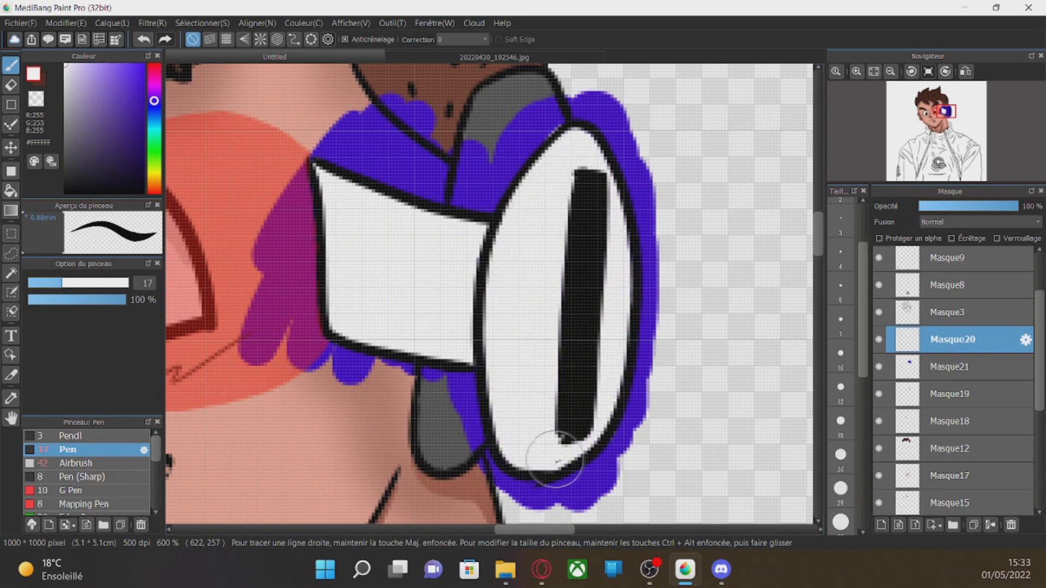
Set the brush correction to 40 and draw a curved #878787 line across the scouter's arm.
left_click(65, 124)
left_click(452, 39)
left_click(446, 391)
left_click(452, 39)
left_click(444, 399)
left_click_drag(327, 236, 427, 252)
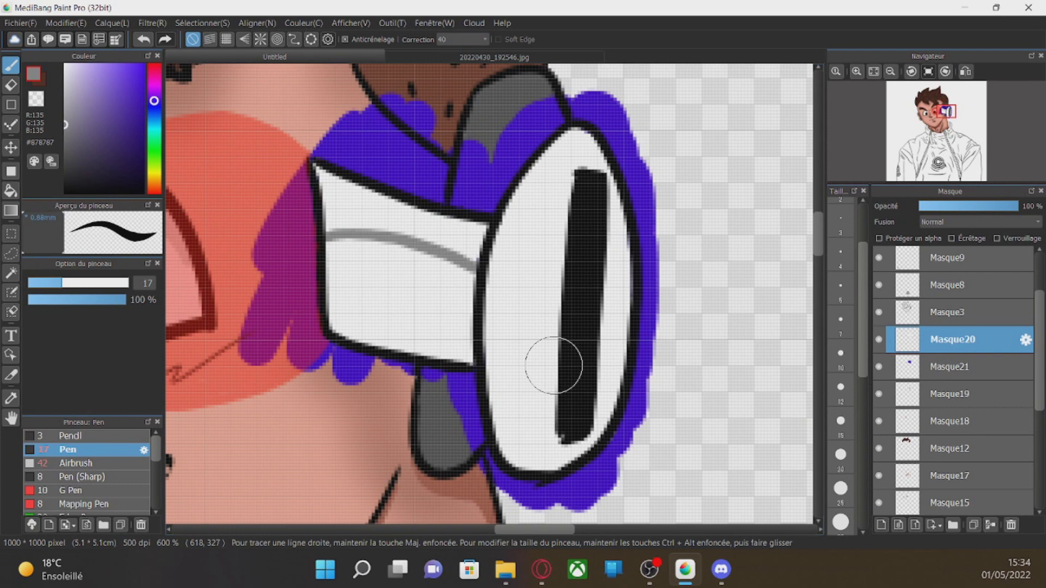
Draw a curved #878787 line across the oval earpiece, set the brush correction to 0, and fill the earpiece and arm above the curves with grey.
left_click_drag(492, 276, 612, 243)
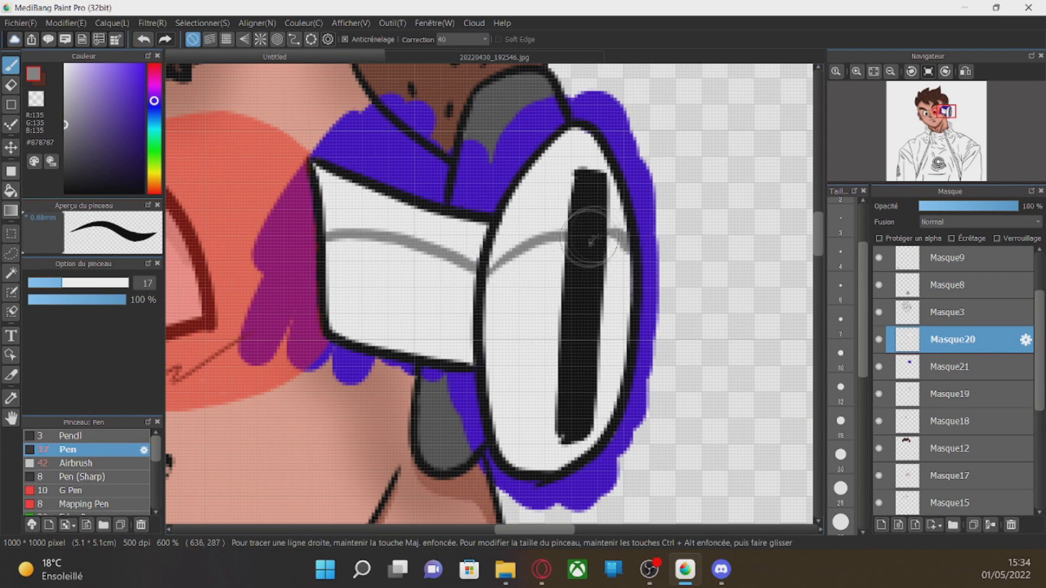
left_click(458, 39)
left_click(458, 39)
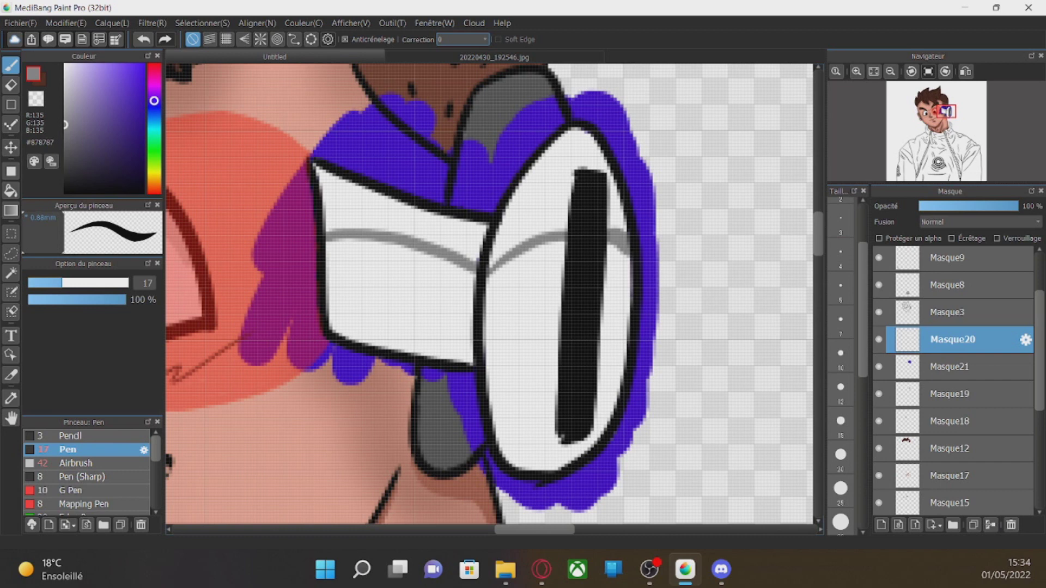
mouse_move(532, 171)
left_mouse_down()
mouse_move(511, 212)
mouse_move(533, 176)
left_mouse_up()
mouse_move(581, 131)
left_mouse_down()
mouse_move(607, 139)
mouse_move(533, 218)
mouse_move(572, 221)
mouse_move(593, 158)
mouse_move(610, 212)
left_mouse_up()
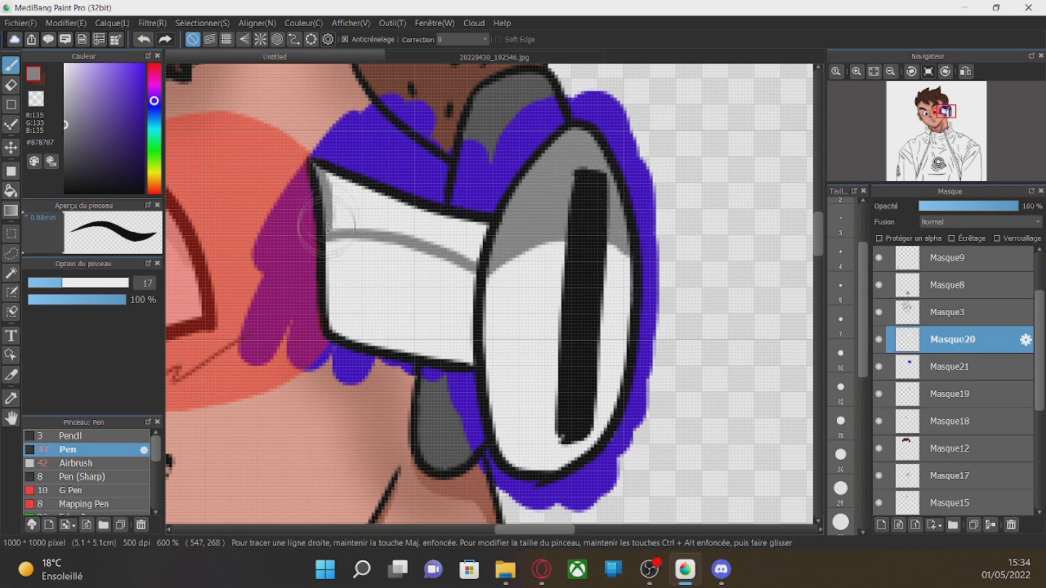
left_click_drag(327, 226, 398, 231)
left_click_drag(474, 232, 344, 207)
Pick dark grey #444444, set the brush correction to 40, and shade the upper edges of the scouter's arm and earpiece.
left_click(65, 159)
left_click(463, 39)
left_click(459, 402)
left_click_drag(326, 186, 484, 239)
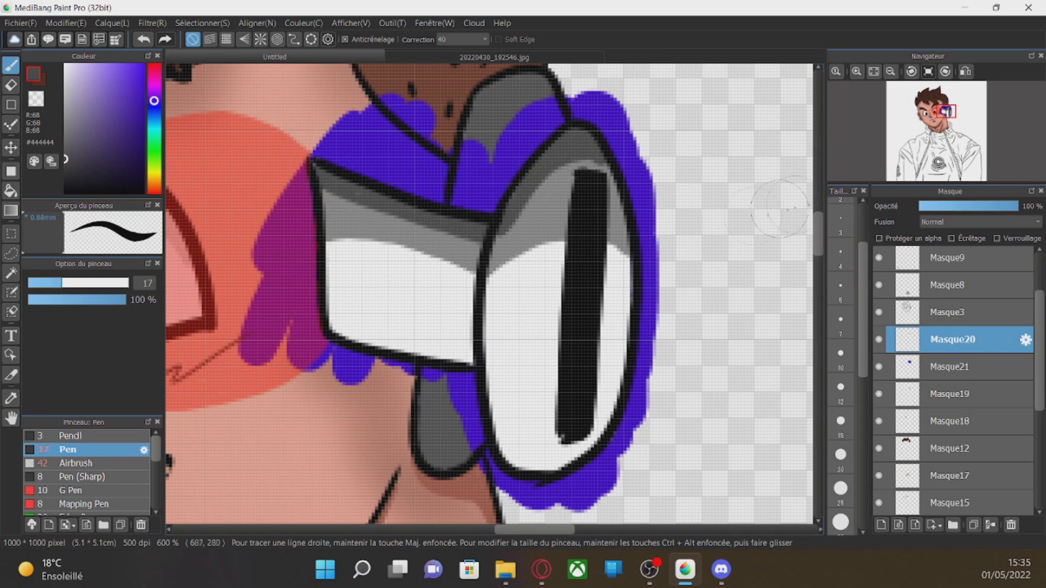
Hide the blue-violet contrast backing on layer Masque21.
left_click(891, 72)
left_click(891, 71)
left_click(878, 366)
left_click_drag(507, 530, 490, 530)
left_click_drag(818, 245, 819, 283)
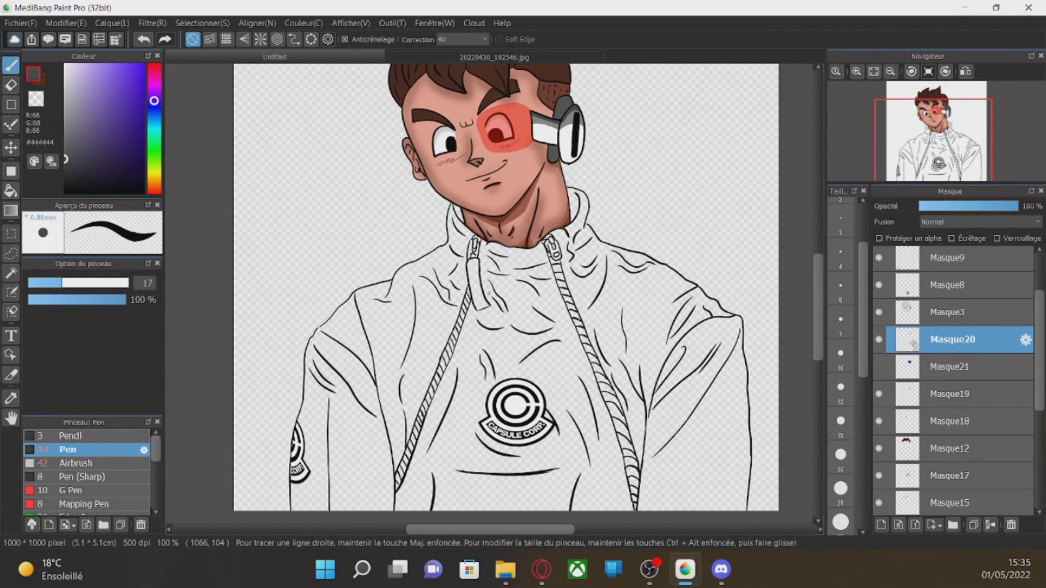
Reveal the reference photo on Masque5, sample the jacket colour #2F2A40, hide the photo again, and add a layer above Masque6.
scroll(926, 348, "down", 5)
left_click(920, 447)
left_click(879, 447)
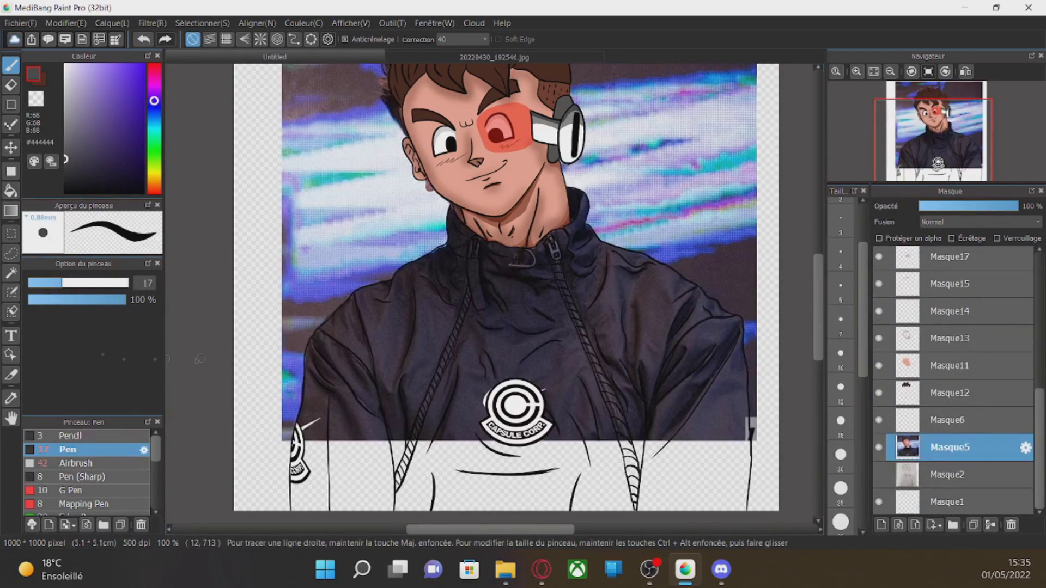
left_click(11, 398)
left_click(878, 447)
left_click(948, 419)
left_click(881, 526)
Start painting the jacket's collar with #2F2A40 on layer Masque22.
left_click(11, 65)
left_click_drag(456, 208, 454, 238)
left_click_drag(921, 88, 920, 88)
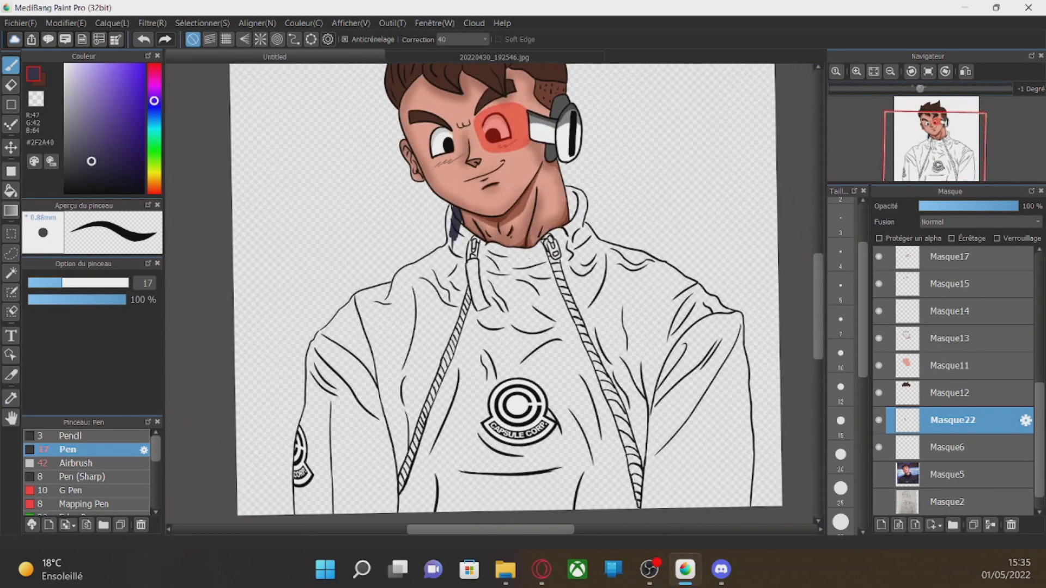
left_click(857, 71)
left_click(856, 71)
left_click(874, 72)
left_click(857, 71)
left_click(857, 72)
mouse_move(387, 262)
left_mouse_down()
mouse_move(408, 343)
mouse_move(444, 368)
mouse_move(462, 327)
mouse_move(501, 463)
mouse_move(591, 305)
left_mouse_up()
Set the brush size to 47 and block in the middle of the jacket's torso and its lower part.
left_click(102, 283)
left_click_drag(818, 294, 818, 331)
mouse_move(515, 229)
left_mouse_down()
mouse_move(506, 324)
mouse_move(360, 479)
mouse_move(278, 436)
left_mouse_up()
left_click_drag(818, 332, 818, 391)
mouse_move(340, 141)
left_mouse_down()
mouse_move(322, 338)
mouse_move(188, 373)
mouse_move(332, 310)
mouse_move(349, 348)
mouse_move(504, 381)
mouse_move(634, 125)
mouse_move(757, 136)
mouse_move(700, 297)
mouse_move(806, 286)
left_mouse_up()
left_click_drag(818, 391, 818, 306)
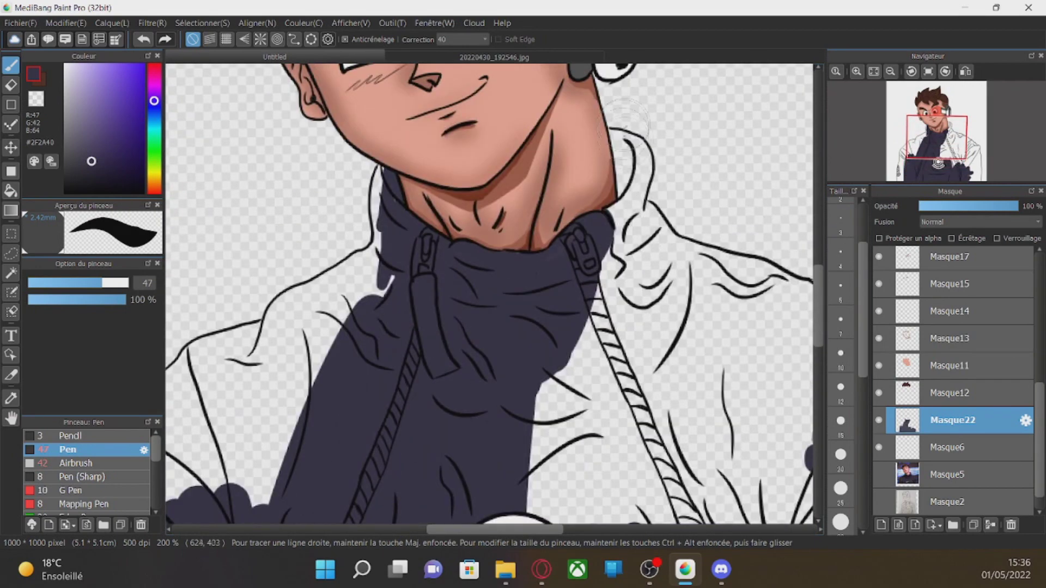
Set the brush correction to 0 and fill the jacket's collar and chest beside the zipper on the image's left half.
scroll(627, 175, "up", 2)
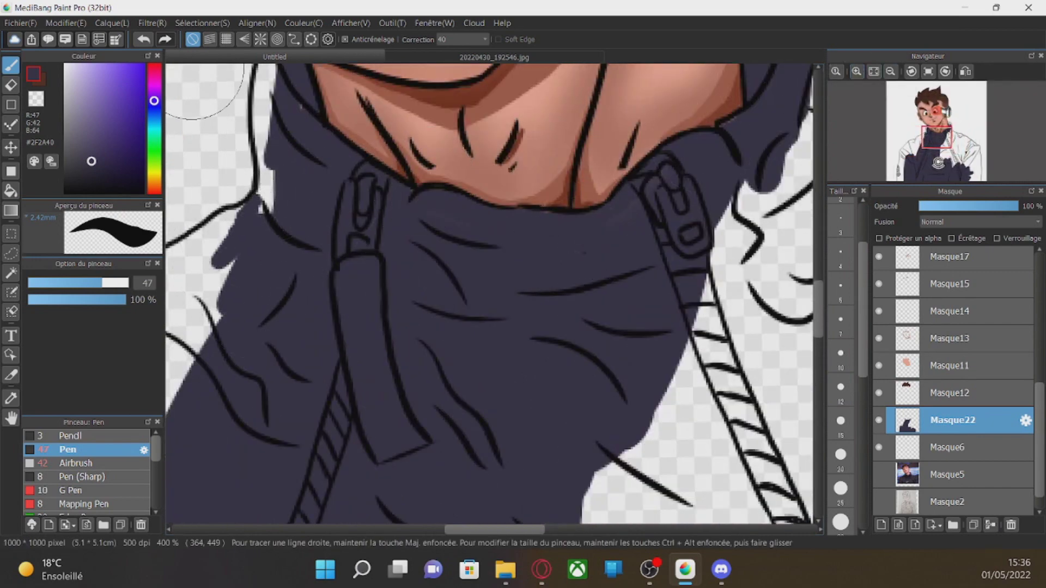
left_click(463, 39)
left_click_drag(310, 196, 304, 135)
left_click(462, 50)
left_click_drag(818, 294, 818, 285)
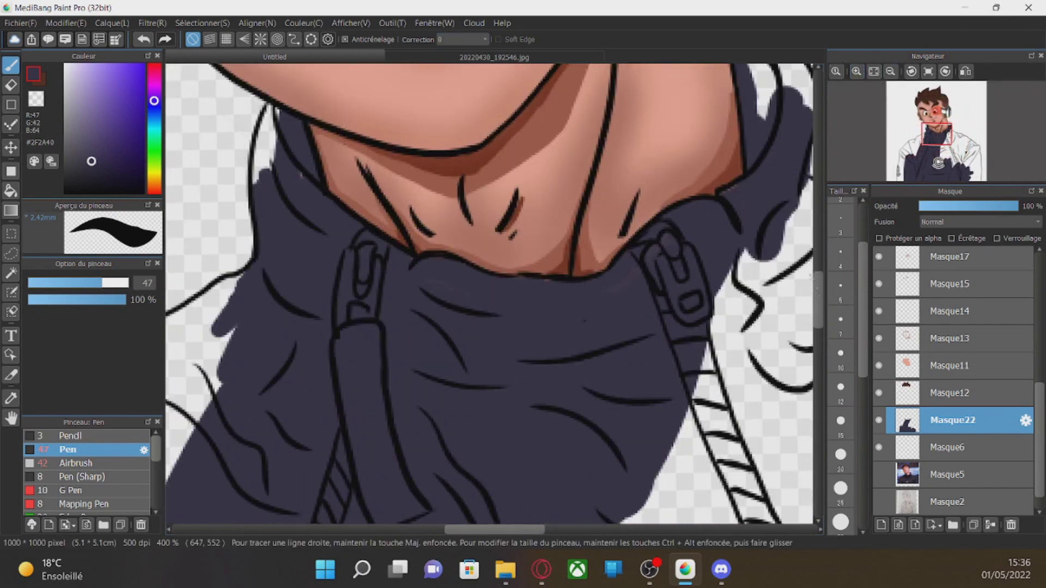
left_click_drag(463, 529, 420, 529)
mouse_move(517, 286)
left_mouse_down()
mouse_move(463, 307)
mouse_move(414, 436)
mouse_move(455, 463)
left_mouse_up()
left_click_drag(819, 285, 818, 306)
mouse_move(275, 348)
left_mouse_down()
mouse_move(392, 204)
mouse_move(392, 240)
mouse_move(398, 217)
mouse_move(327, 349)
mouse_move(381, 403)
left_mouse_up()
Fill the shoulder and sleeve on the image's left side with #2F2A40, down to the canvas's lower edge.
left_click_drag(451, 529, 406, 529)
left_click_drag(818, 320, 819, 356)
mouse_move(596, 374)
left_mouse_down()
mouse_move(665, 140)
mouse_move(355, 251)
left_mouse_up()
mouse_move(349, 288)
left_mouse_down()
mouse_move(268, 281)
mouse_move(392, 152)
mouse_move(484, 218)
left_mouse_up()
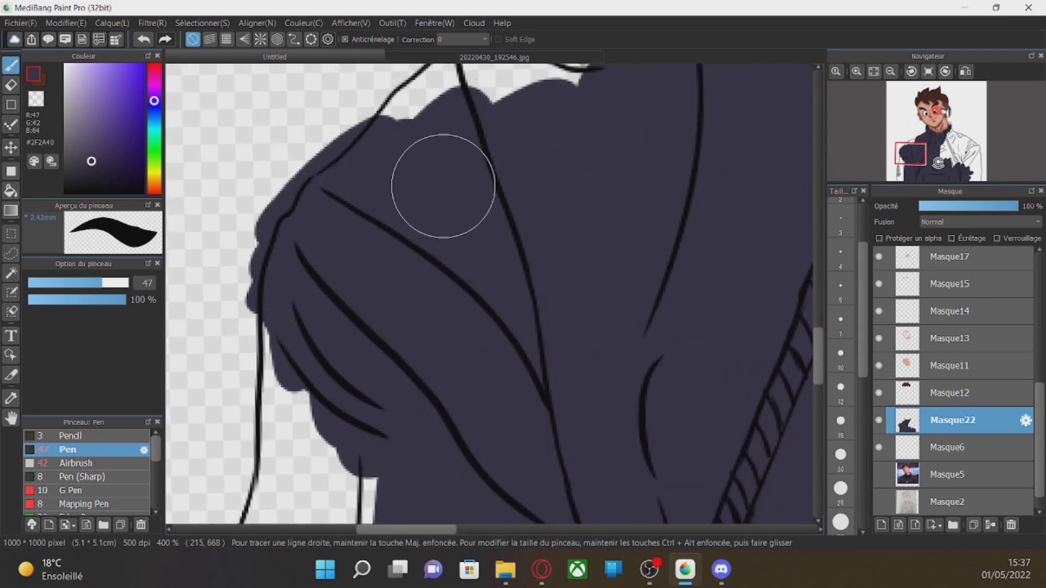
mouse_move(443, 186)
left_mouse_down()
mouse_move(394, 134)
mouse_move(552, 103)
mouse_move(595, 121)
left_mouse_up()
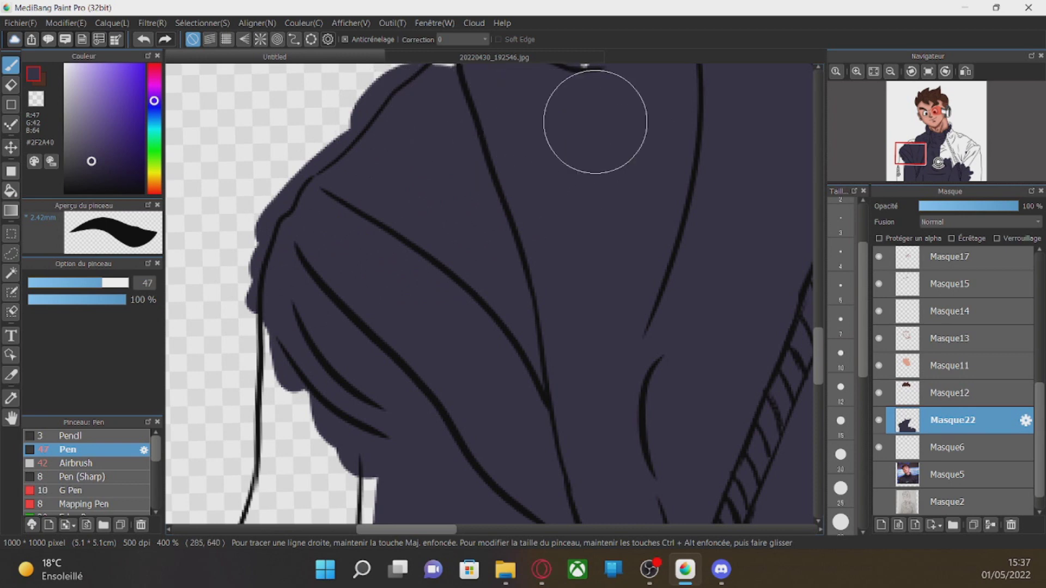
left_click_drag(270, 376, 274, 414)
scroll(281, 322, "down", 4)
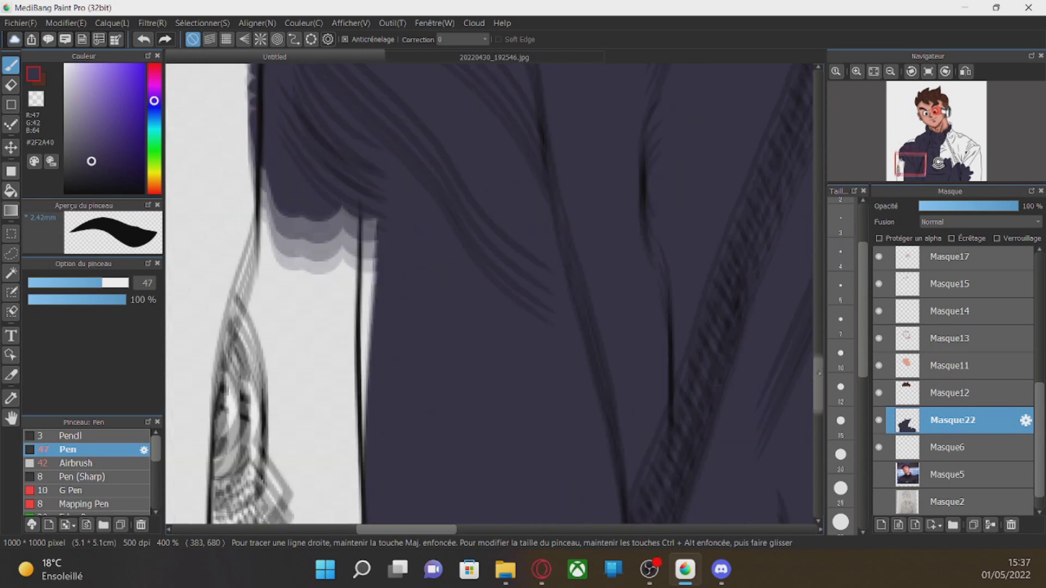
scroll(336, 356, "down", 3)
scroll(336, 356, "right", 2)
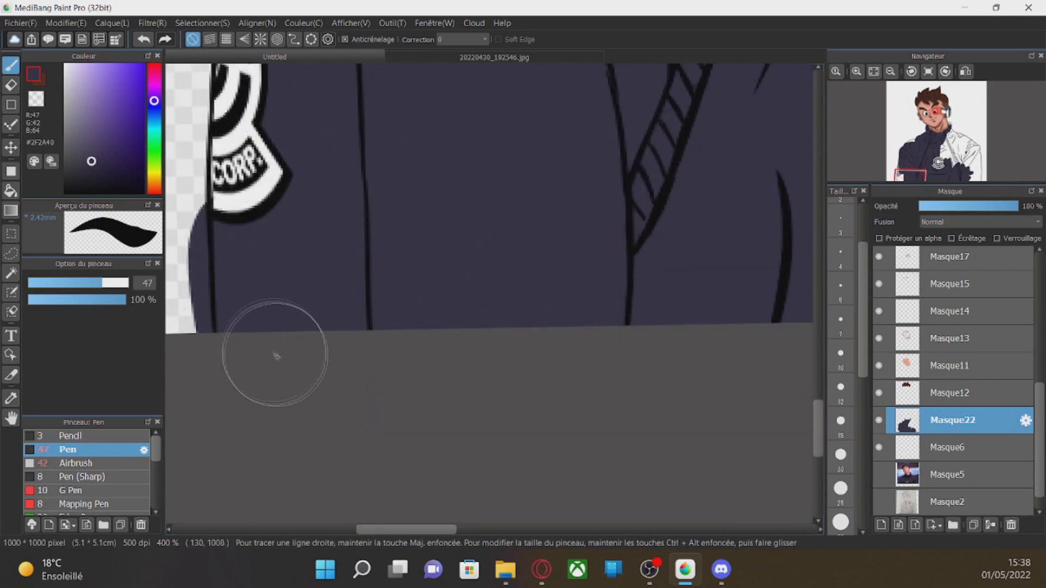
Fill the upper sleeve on the image's right side, using brush size 10 along the shoulder and sleeve outlines.
scroll(467, 490, "right", 6)
scroll(489, 294, "up", 7)
mouse_move(471, 491)
left_mouse_down()
mouse_move(340, 256)
mouse_move(180, 425)
mouse_move(472, 534)
mouse_move(762, 493)
mouse_move(613, 420)
mouse_move(703, 351)
mouse_move(721, 357)
mouse_move(724, 414)
mouse_move(702, 489)
left_mouse_up()
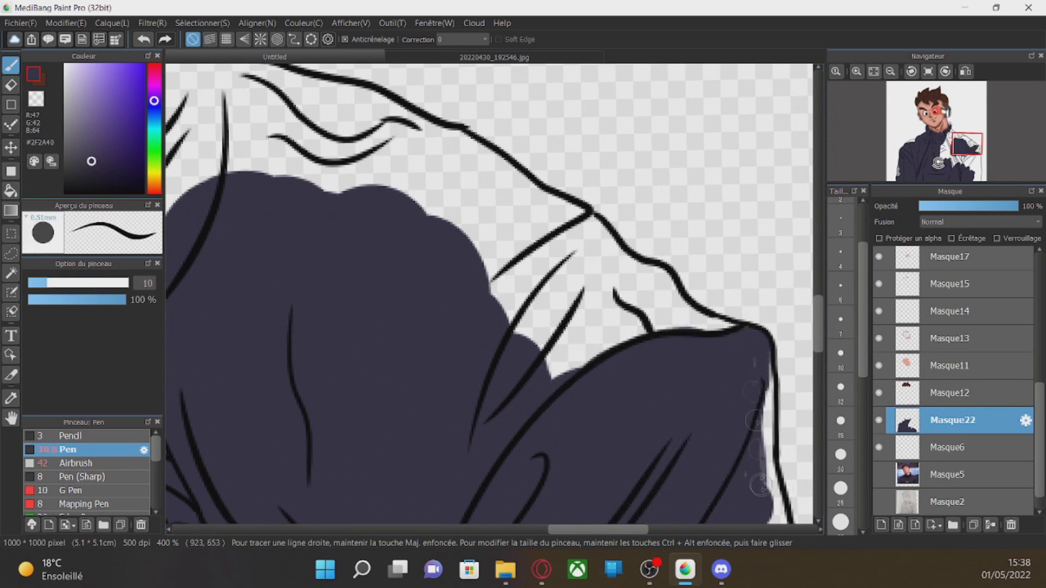
mouse_move(468, 310)
left_mouse_down()
mouse_move(572, 248)
mouse_move(616, 281)
mouse_move(598, 364)
left_mouse_up()
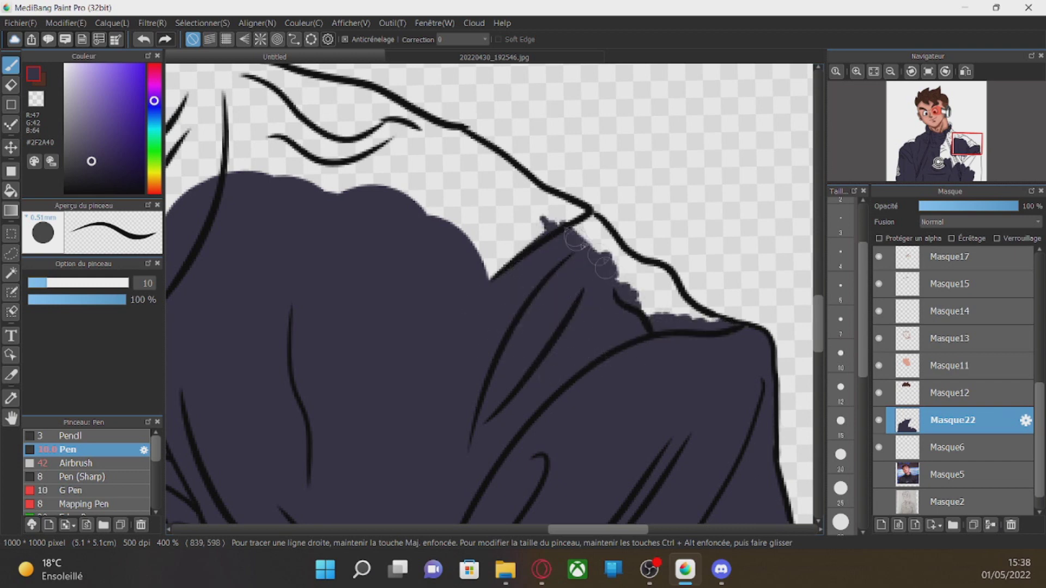
left_click_drag(605, 266, 597, 223)
mouse_move(586, 508)
left_mouse_down()
mouse_move(583, 518)
mouse_move(776, 524)
left_mouse_up()
Enlarge the brush to 27 and fill the remaining shoulder, chest and collar on the jacket's right half in the image.
mouse_move(234, 202)
left_mouse_down()
mouse_move(302, 382)
mouse_move(247, 203)
mouse_move(240, 280)
mouse_move(321, 188)
mouse_move(349, 250)
left_mouse_up()
left_click_drag(381, 207, 376, 330)
left_click_drag(619, 266, 586, 329)
key("]")
mouse_move(379, 303)
left_mouse_down()
mouse_move(371, 313)
mouse_move(276, 273)
mouse_move(334, 135)
mouse_move(479, 229)
mouse_move(681, 316)
mouse_move(689, 368)
mouse_move(569, 278)
mouse_move(459, 308)
mouse_move(556, 339)
left_mouse_up()
left_click_drag(958, 146, 942, 148)
left_click_drag(613, 234, 463, 376)
left_click_drag(670, 179, 571, 155)
left_click_drag(936, 158, 941, 155)
mouse_move(700, 172)
left_mouse_down()
mouse_move(600, 229)
mouse_move(632, 170)
mouse_move(623, 296)
mouse_move(728, 256)
mouse_move(613, 432)
left_mouse_up()
Fill the rest of the sleeve on the image's right side with #2F2A40, down to the canvas's lower edge.
left_click_drag(945, 156, 955, 155)
left_click_drag(601, 344, 514, 535)
mouse_move(523, 480)
left_mouse_down()
mouse_move(458, 432)
mouse_move(495, 310)
mouse_move(626, 479)
mouse_move(626, 321)
mouse_move(701, 327)
mouse_move(677, 497)
left_mouse_up()
scroll(677, 497, "right", 5)
mouse_move(523, 305)
left_mouse_down()
mouse_move(503, 283)
mouse_move(432, 292)
mouse_move(280, 432)
mouse_move(544, 305)
mouse_move(616, 284)
left_mouse_up()
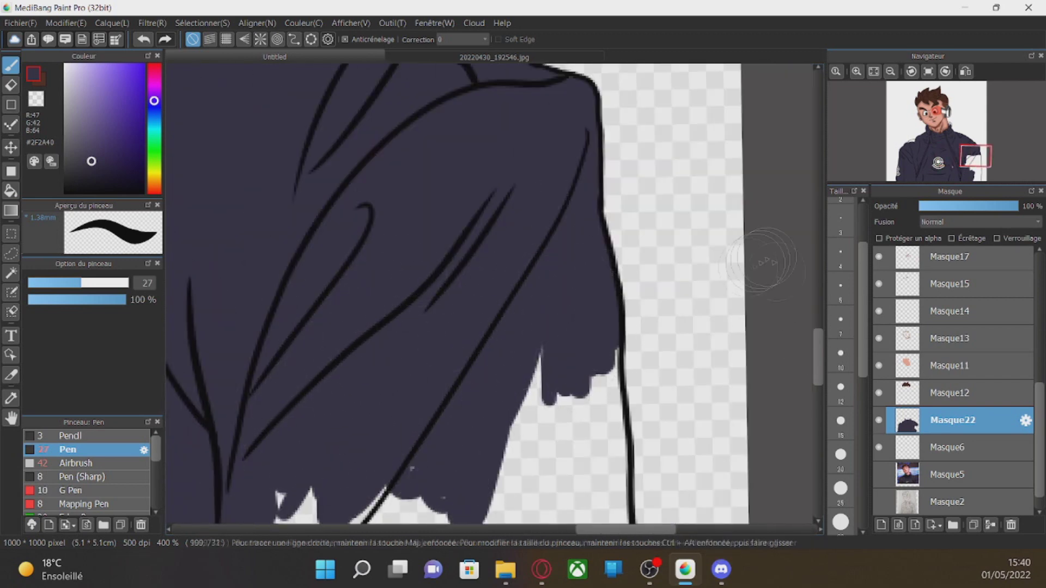
left_click_drag(818, 357, 818, 432)
mouse_move(467, 87)
left_mouse_down()
mouse_move(546, 114)
mouse_move(602, 315)
mouse_move(563, 225)
left_mouse_up()
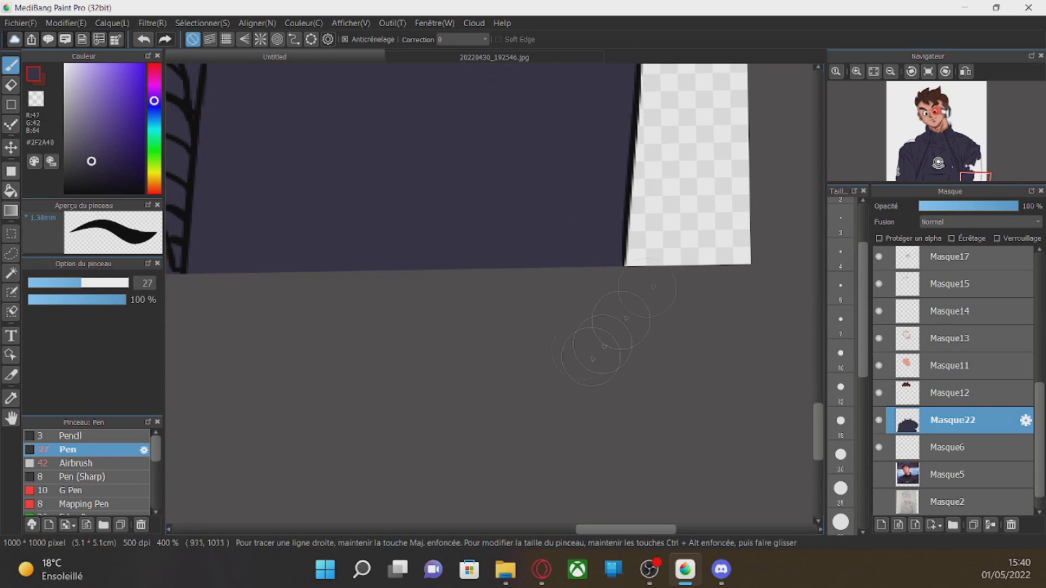
scroll(583, 353, "up", 5)
mouse_move(366, 89)
left_mouse_down()
mouse_move(351, 204)
mouse_move(577, 315)
mouse_move(516, 269)
mouse_move(506, 140)
left_mouse_up()
scroll(615, 217, "up", 4)
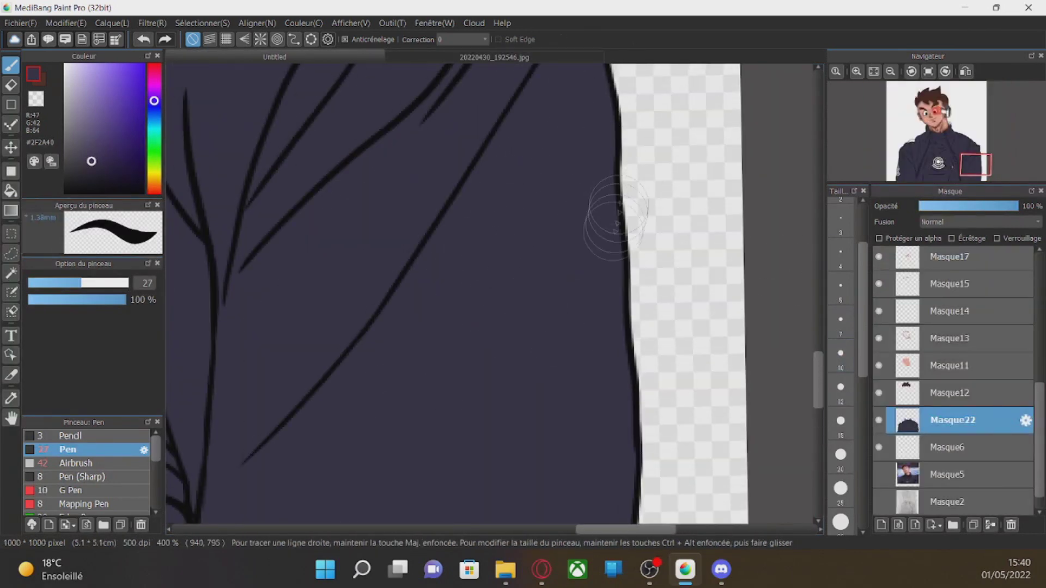
scroll(615, 218, "up", 4)
Erase the jacket colour outside the shoulder and sleeve outlines on the image's right side with a size 12.4 eraser.
key("e")
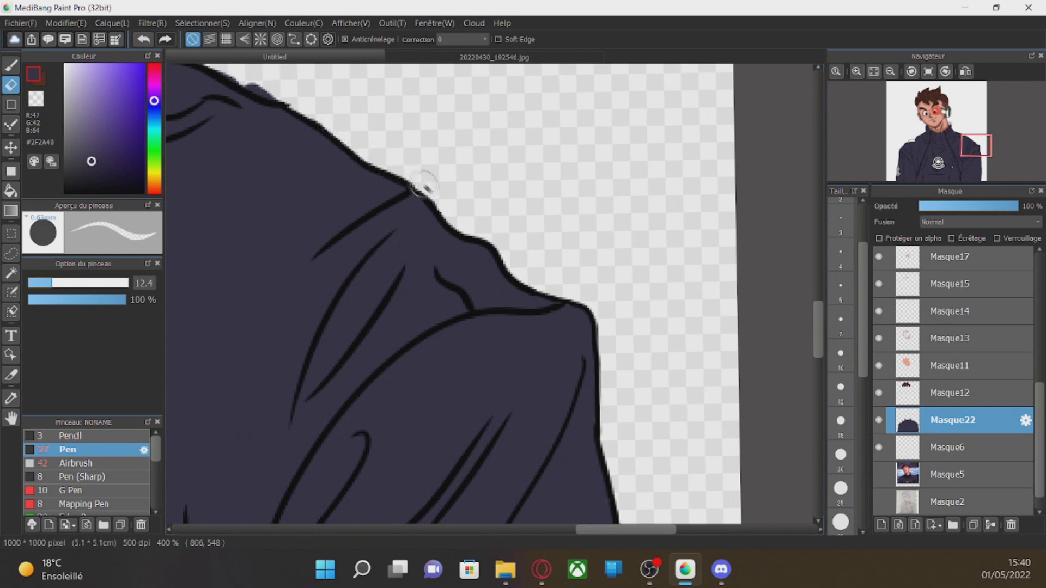
left_click_drag(621, 321, 768, 317)
left_click_drag(418, 97, 388, 82)
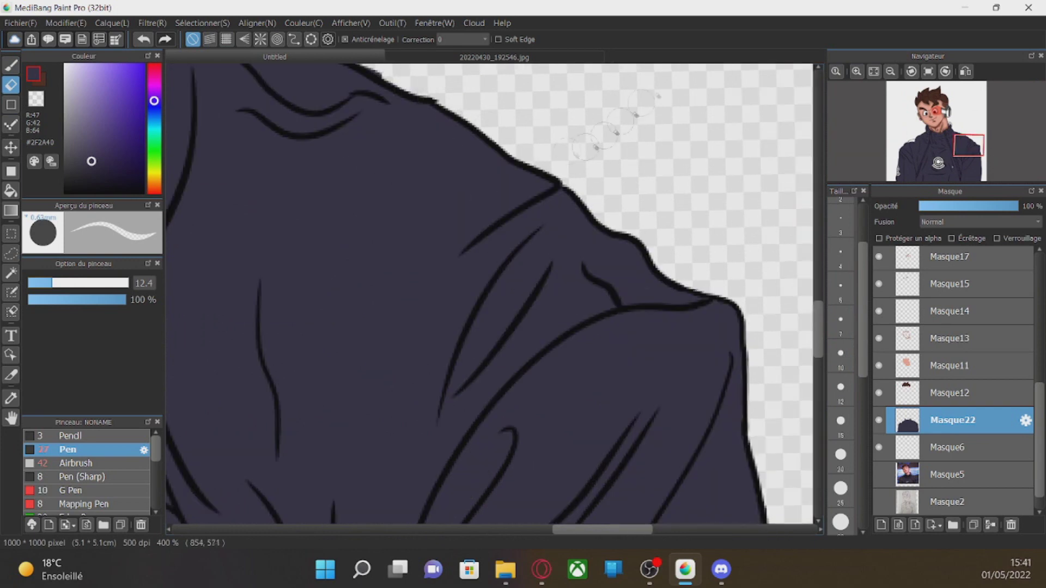
scroll(586, 146, "up", 3)
Touch up the jacket near the collar and erase stray skin colour and shading around it on layers Masque11 and Masque13.
key("b")
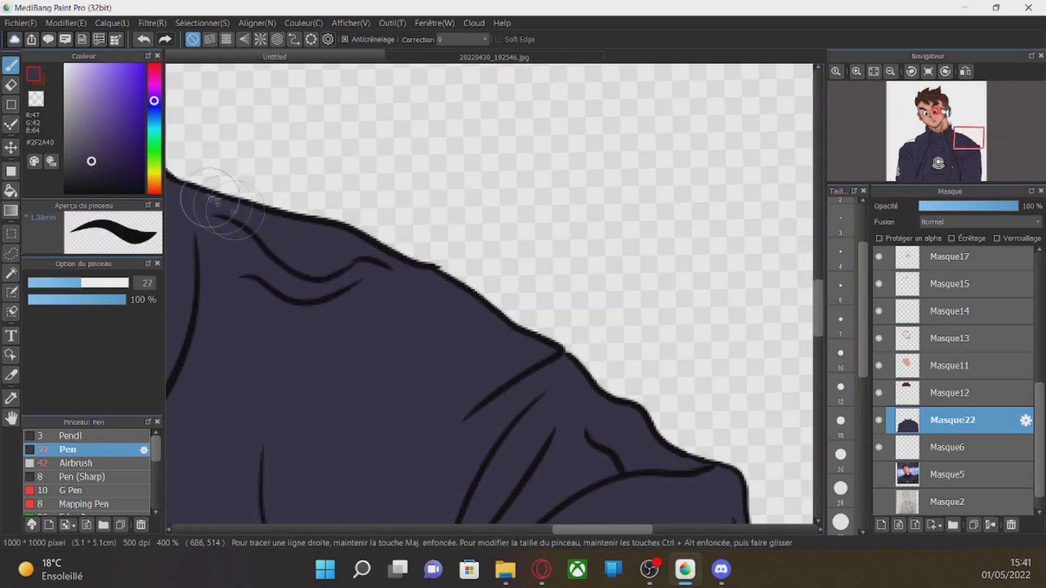
scroll(594, 512, "left", 10)
left_click(952, 365)
key("e")
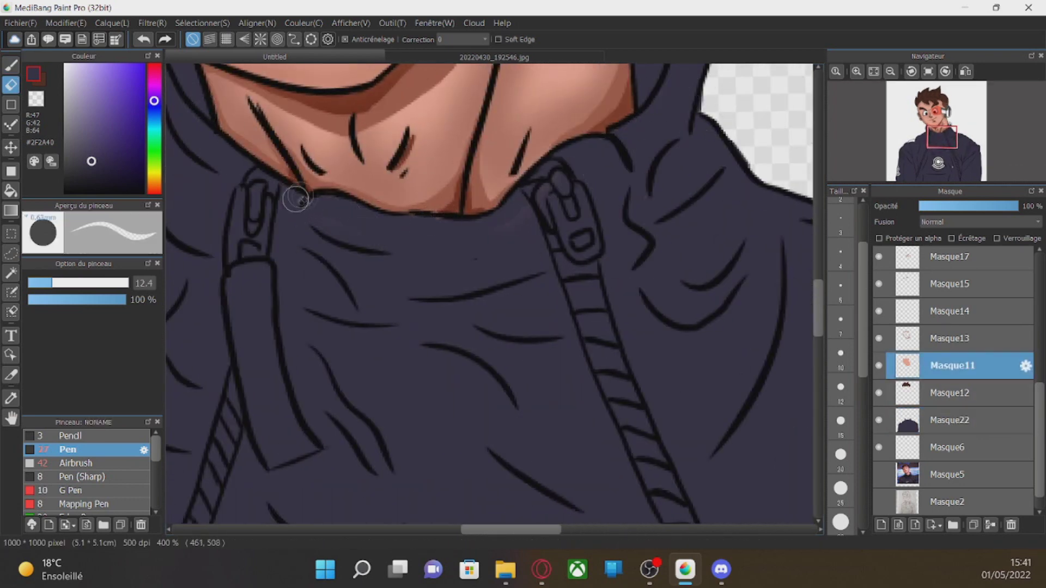
left_click(949, 338)
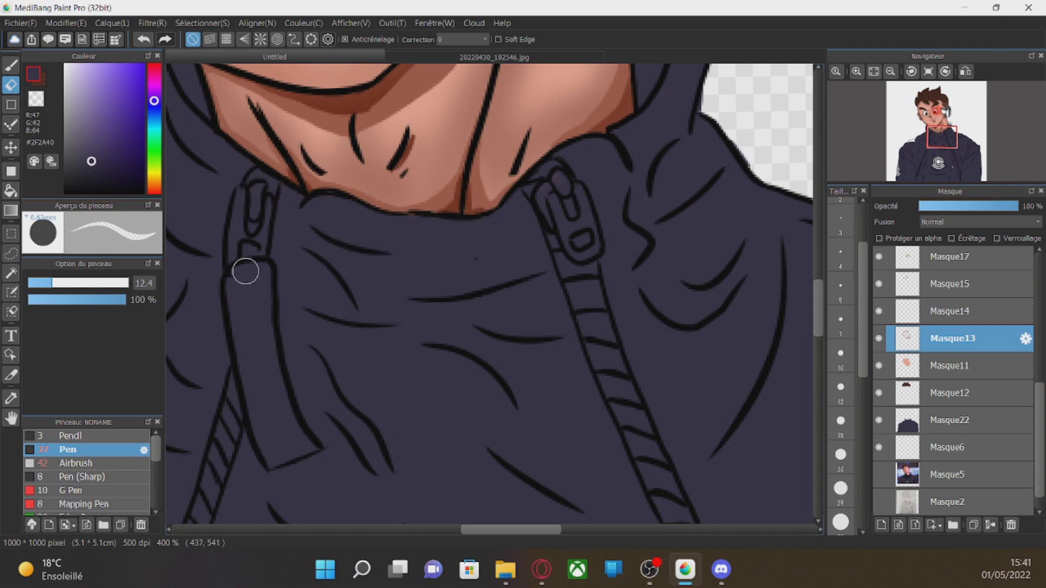
Add a layer above Masque22 and fill the long zipper pull with #1F1832, using brush size 9.3 for its edges.
left_click(949, 420)
left_click(881, 525)
left_click(11, 65)
left_click_drag(235, 285, 240, 351)
left_click(856, 71)
left_click_drag(499, 530, 449, 530)
mouse_move(535, 320)
left_mouse_down()
mouse_move(557, 294)
mouse_move(511, 264)
mouse_move(558, 254)
mouse_move(533, 221)
mouse_move(580, 357)
left_mouse_up()
left_click(930, 142)
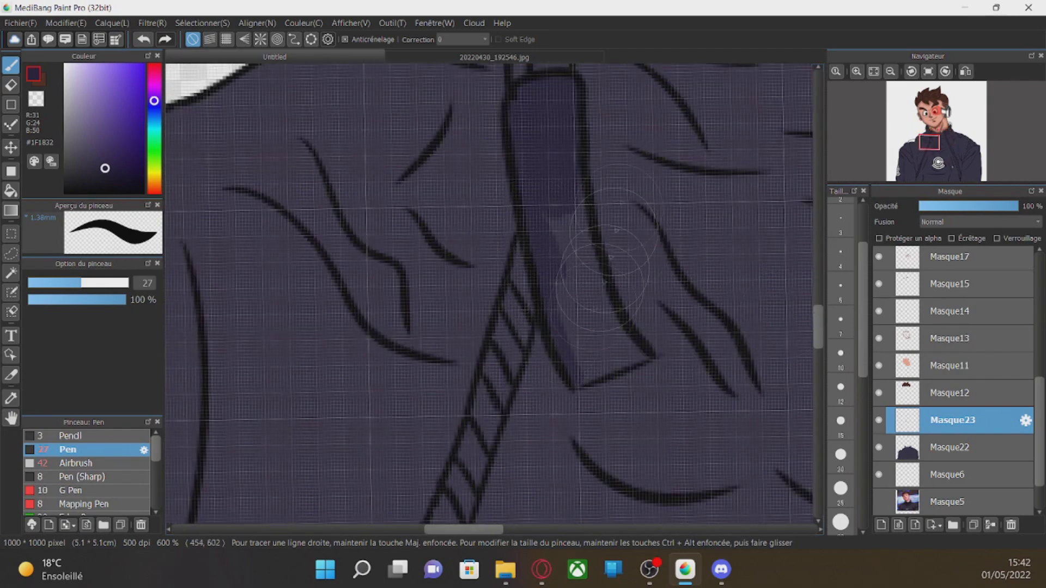
left_click(45, 283)
mouse_move(629, 352)
left_mouse_down()
mouse_move(550, 267)
mouse_move(566, 196)
left_mouse_up()
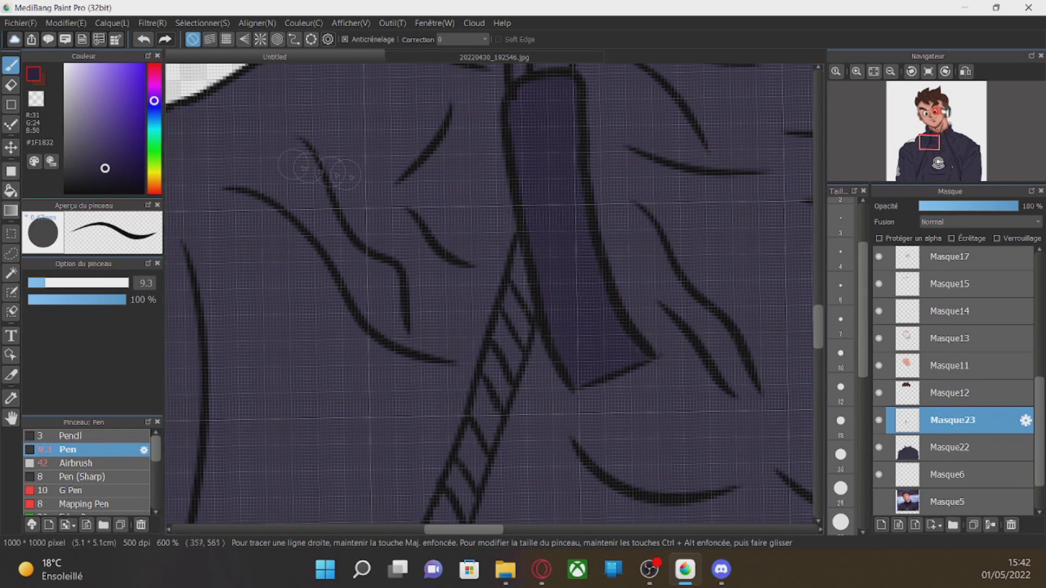
Fill the gap at the shoulder on the image's left side with #2F2A40 on Masque23 and erase the excess above the outline.
scroll(261, 162, "down", 4)
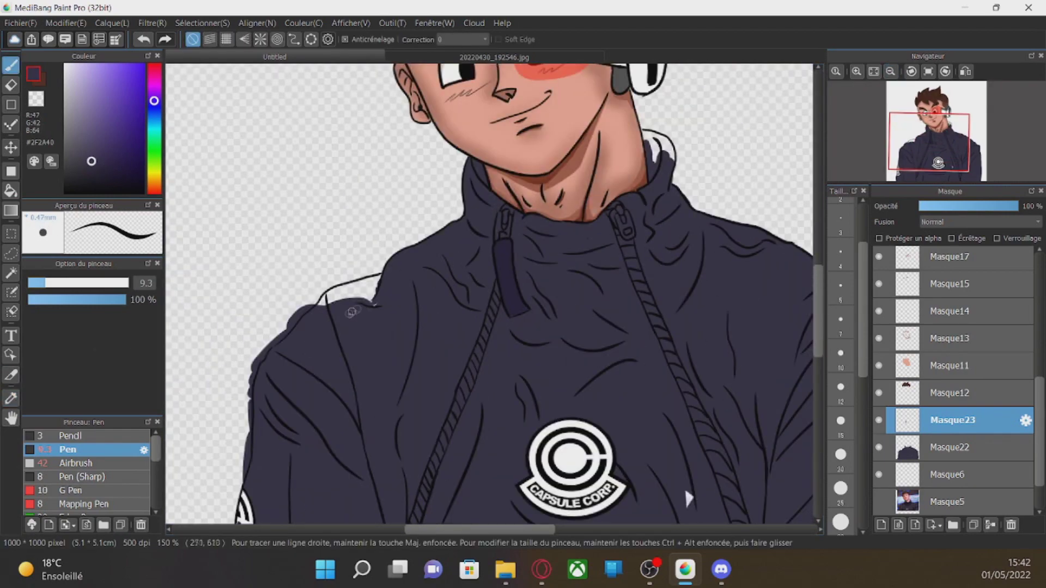
left_click_drag(351, 297, 378, 278)
key("e")
scroll(375, 289, "up", 4)
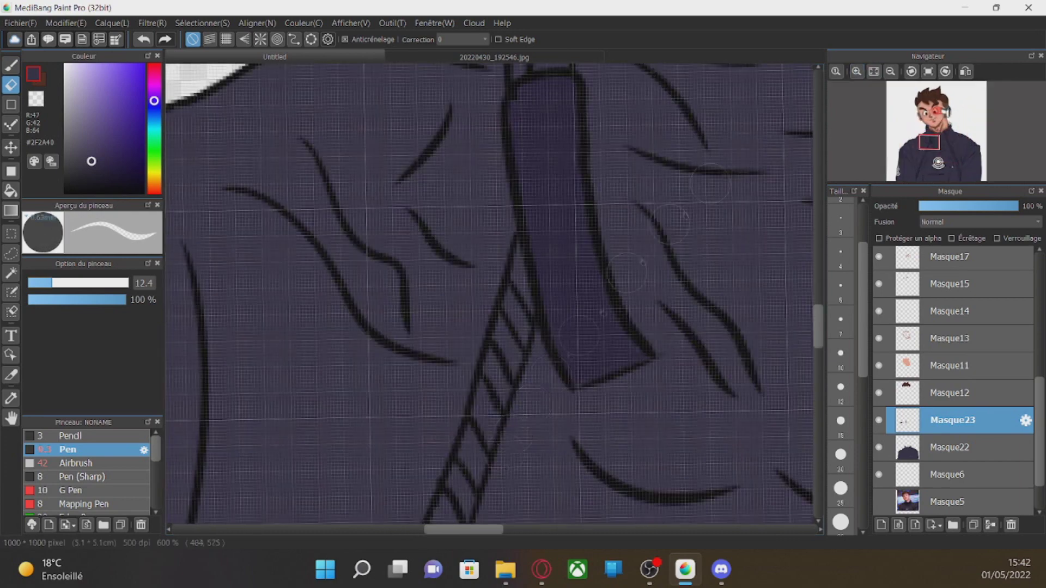
left_click_drag(463, 530, 405, 530)
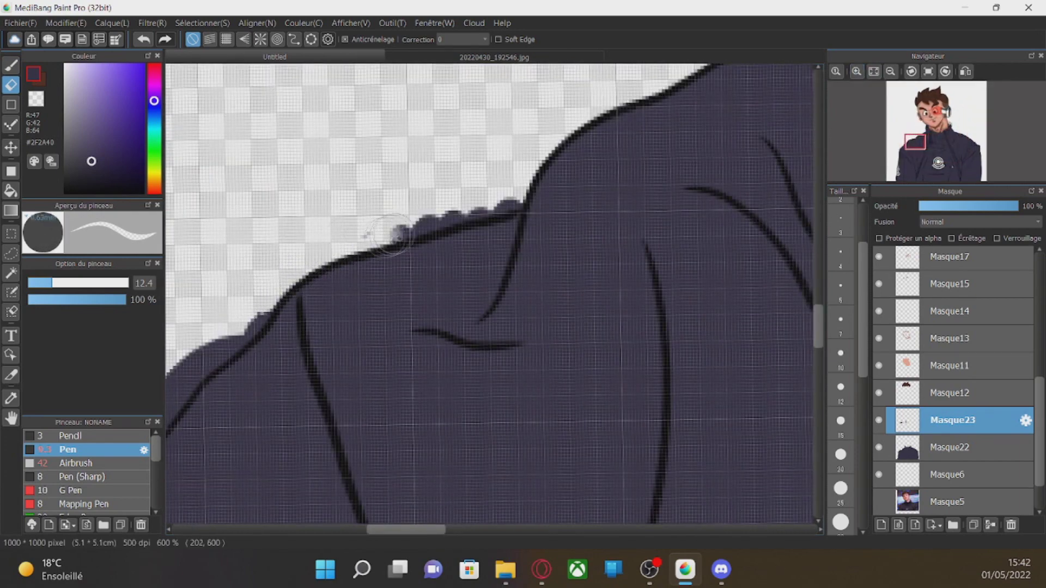
left_click_drag(274, 299, 262, 319)
Erase the jacket colour outside the left-hand shoulder outline on layer Masque22 and retouch its edge with the brush.
scroll(262, 319, "left", 5)
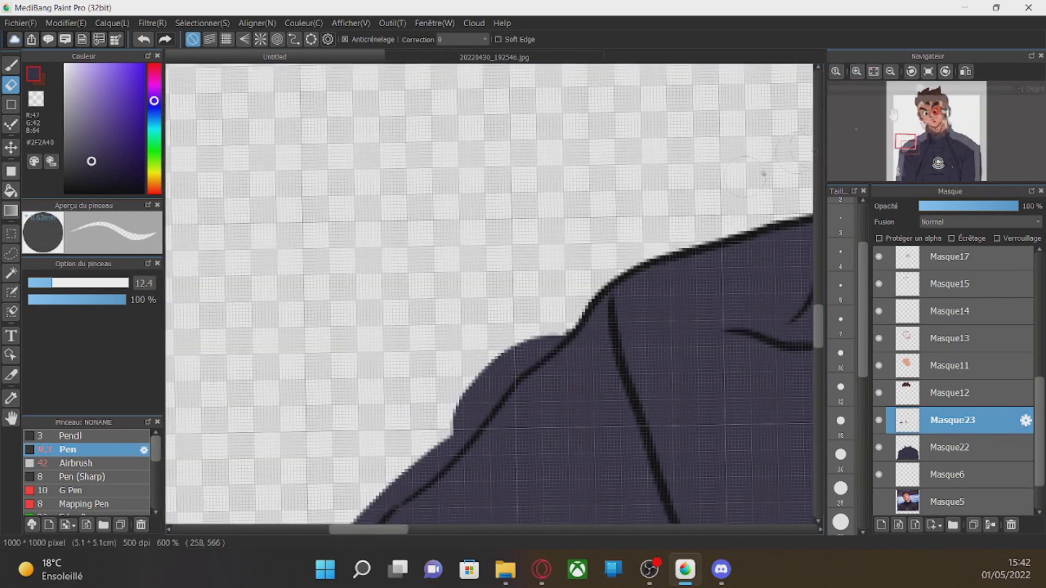
scroll(841, 349, "down", 1)
left_click(948, 447)
mouse_move(472, 415)
left_mouse_down()
mouse_move(540, 331)
mouse_move(554, 328)
left_mouse_up()
left_click_drag(512, 373, 469, 417)
left_click_drag(818, 327, 818, 350)
left_click_drag(430, 207, 393, 235)
key("b")
left_click_drag(494, 171, 501, 165)
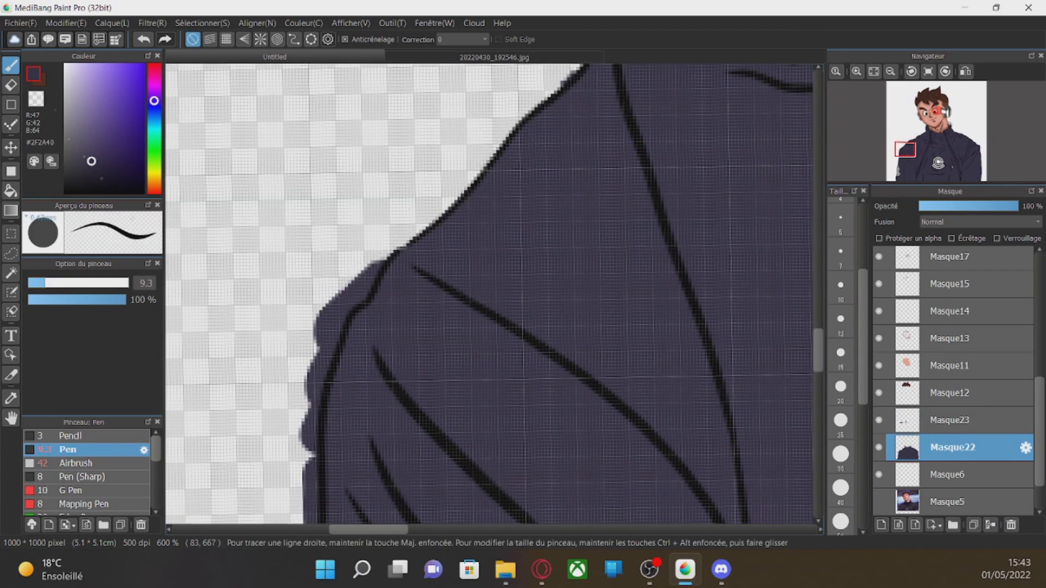
Erase the jacket colour outside the left-hand sleeve outline, past the Capsule Corp patch to the canvas's lower edge.
key("e")
left_click_drag(360, 266, 306, 443)
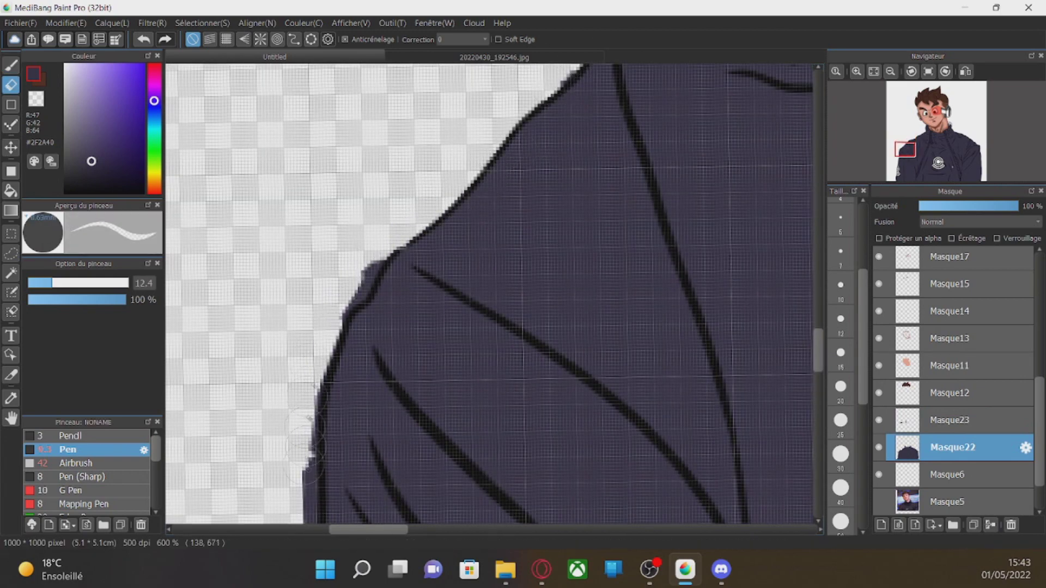
scroll(367, 284, "down", 4)
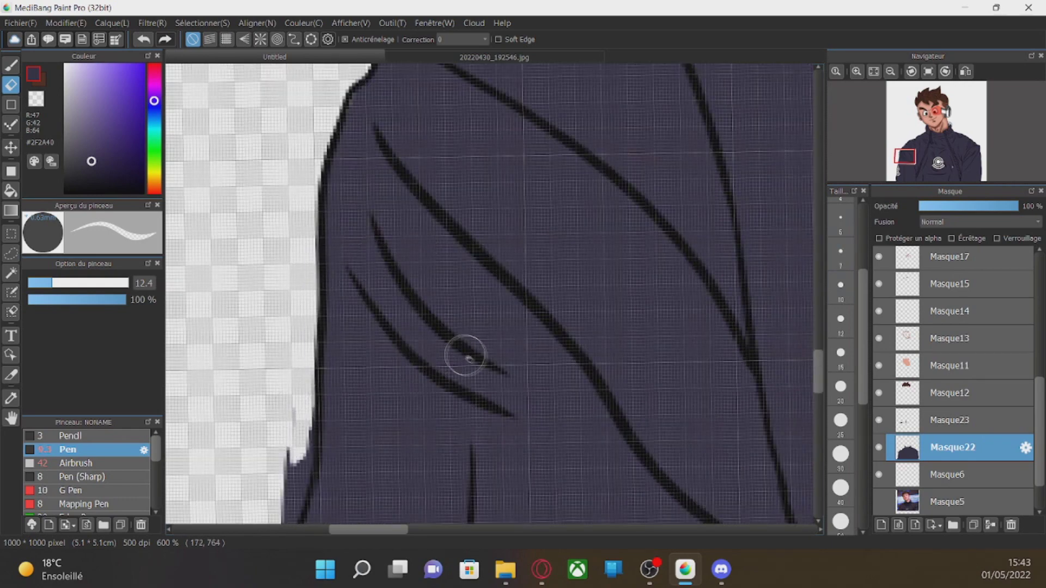
scroll(283, 95, "down", 6)
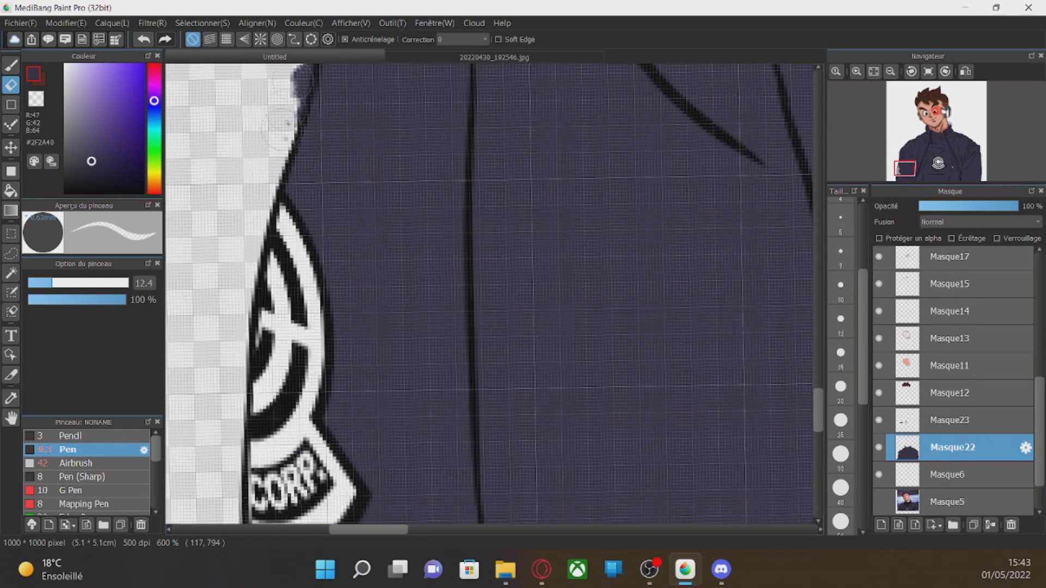
scroll(379, 313, "up", 3)
left_click_drag(818, 390, 818, 440)
left_click_drag(224, 202, 233, 370)
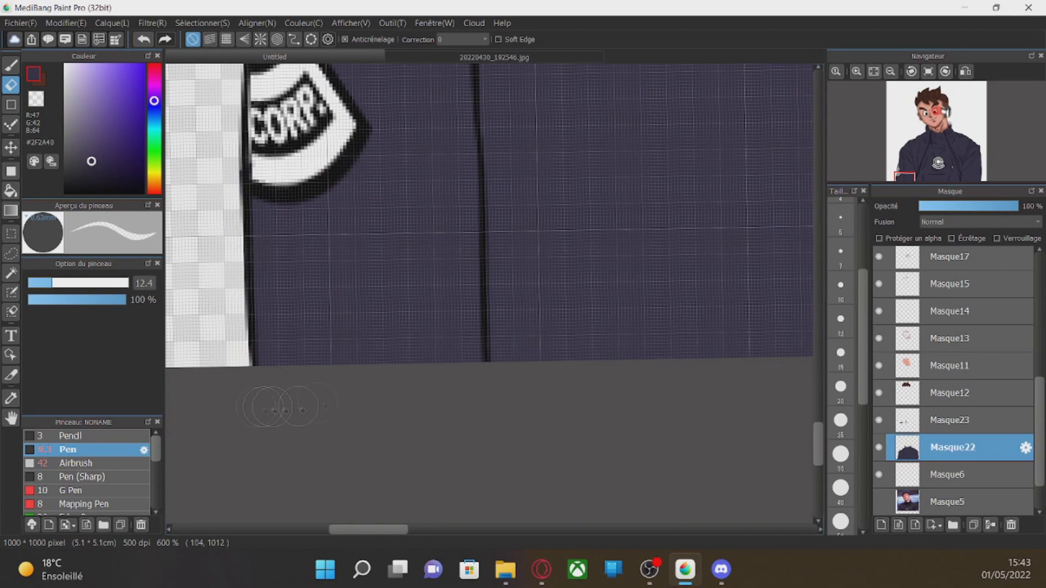
Fill the uncoloured gaps near the chest emblem with the jacket colour on layer Masque22, using the Pen brush.
left_click(890, 71)
left_click(890, 71)
left_click(890, 71)
left_click(890, 71)
left_click_drag(907, 179, 942, 179)
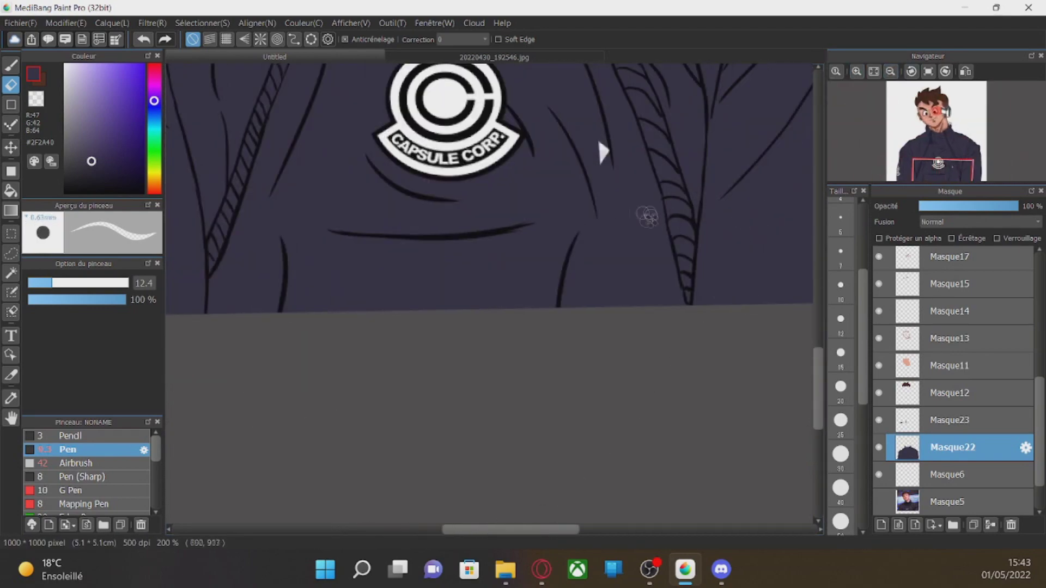
key("b")
left_click(604, 132, "alt")
left_click_drag(605, 132, 606, 166)
left_click_drag(817, 390, 817, 299)
left_click_drag(546, 179, 559, 205)
Retouch the jacket colour along the upper edge of the collar on the image's right side with #2F2A40.
left_click(856, 72)
left_click(857, 71)
left_click(856, 72)
left_click_drag(817, 300, 818, 265)
left_click_drag(653, 294, 742, 342)
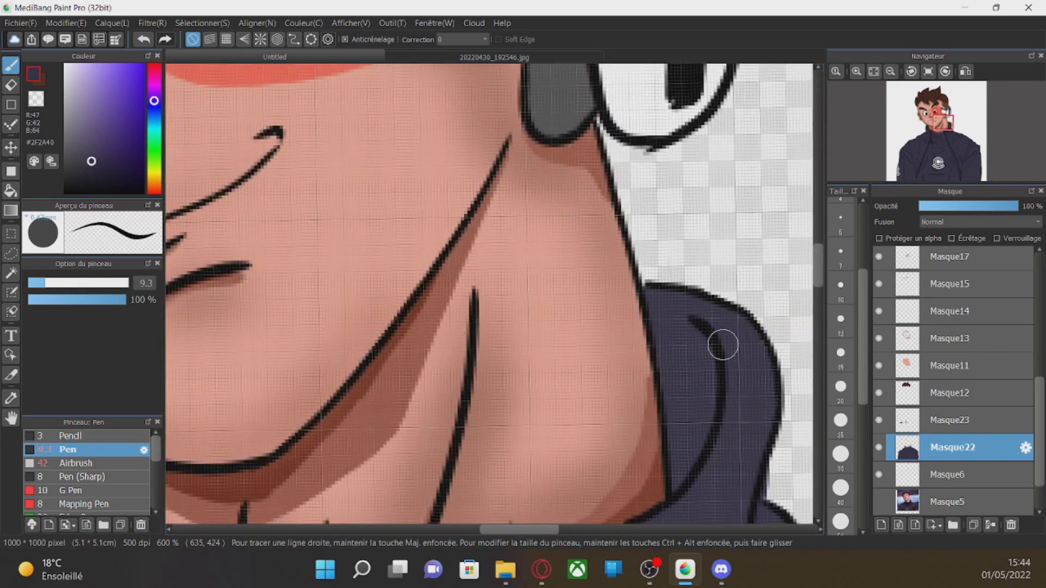
Set the Airbrush to size 20 and undo the trial stroke on the jacket.
left_click_drag(817, 265, 818, 289)
left_click(674, 244, "alt")
left_click(77, 463)
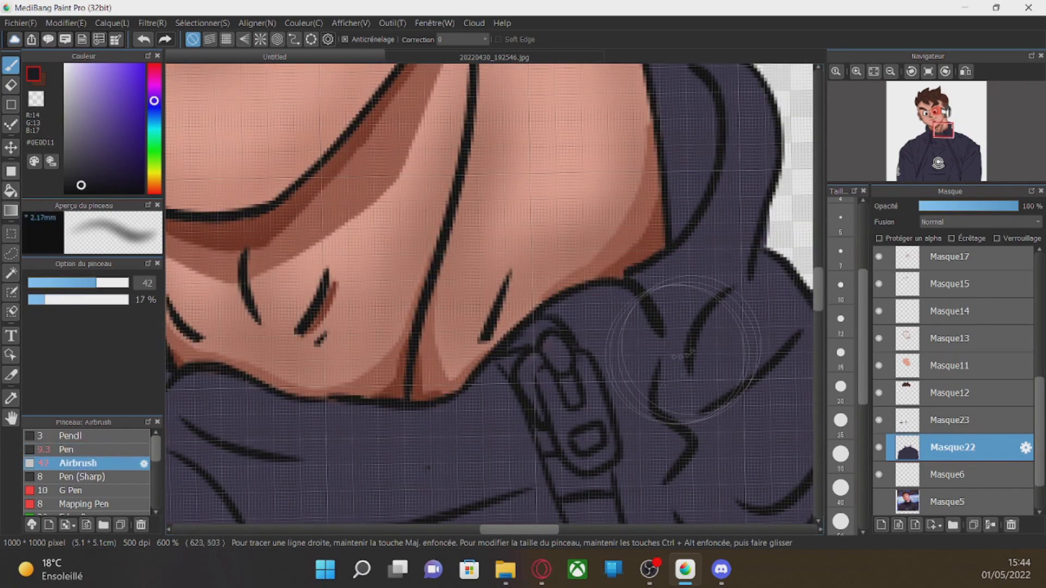
left_click_drag(75, 282, 70, 282)
left_click(143, 39)
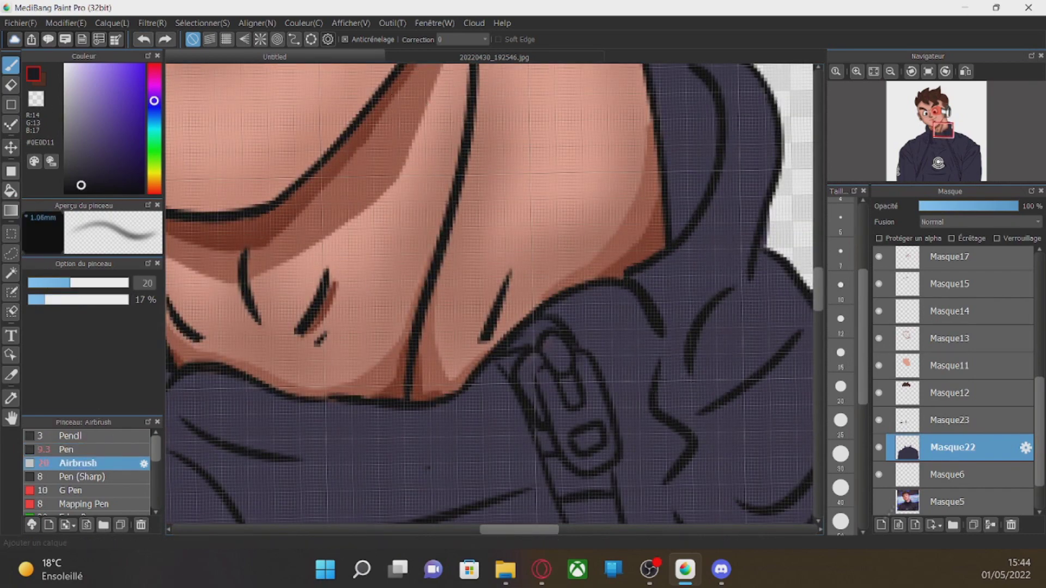
Add a layer above Masque22 and airbrush #1B1528 shading along the folds around the collar and upper chest.
left_click(881, 525)
scroll(748, 310, "down", 3)
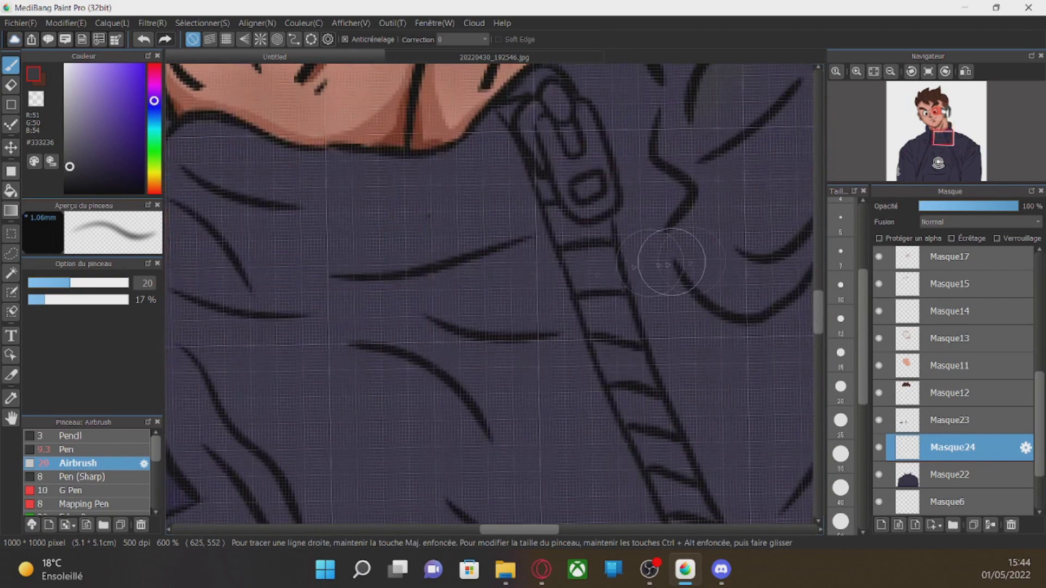
left_click(873, 72)
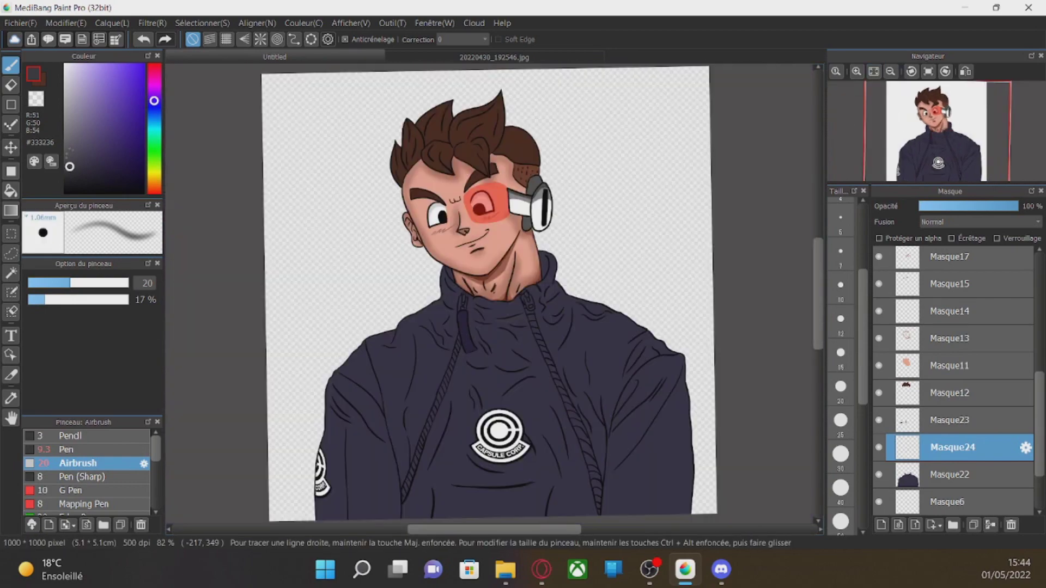
scroll(568, 290, "up", 4)
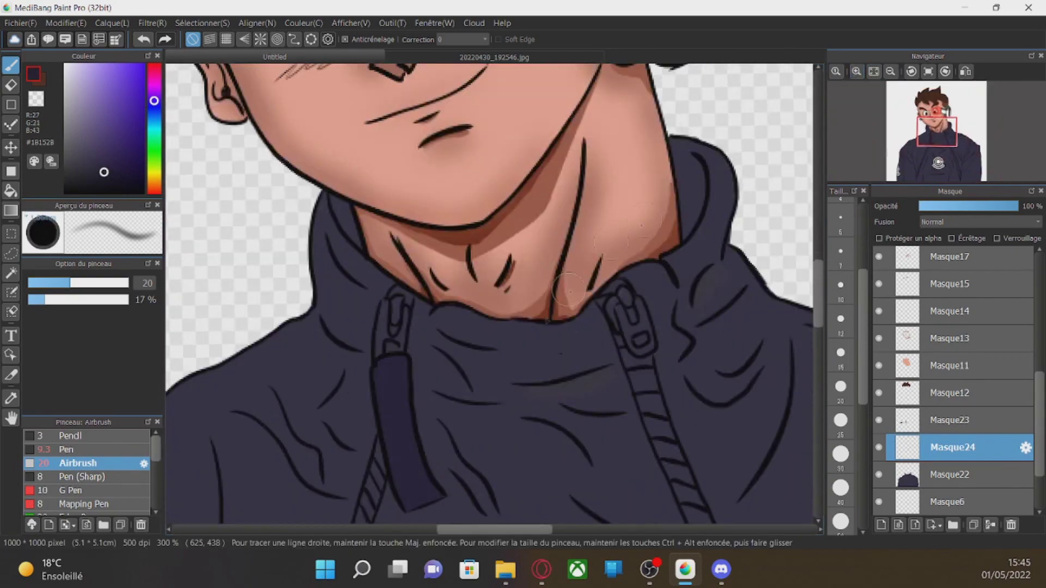
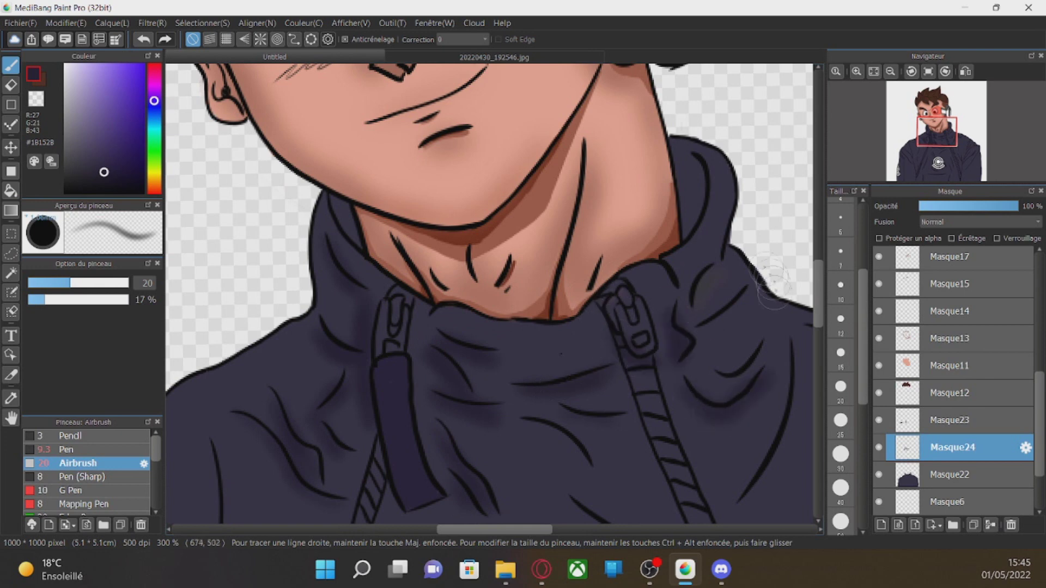
Airbrush #1B1528 shading along the chest folds above the emblem and the long fold beside the image-left zipper.
scroll(564, 215, "down", 5)
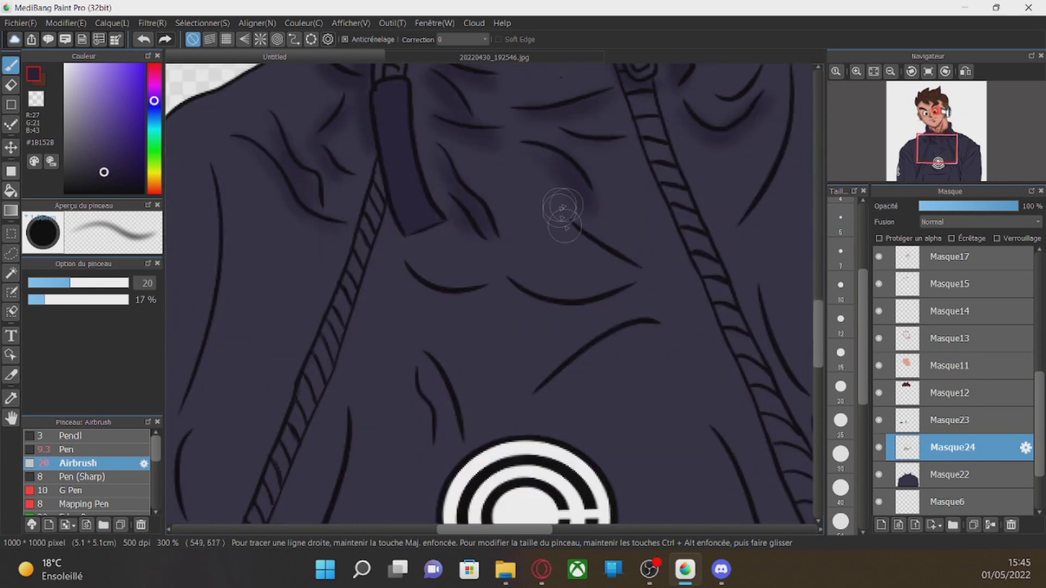
left_click_drag(522, 300, 516, 296)
left_click_drag(547, 401, 538, 426)
left_click_drag(456, 447, 434, 378)
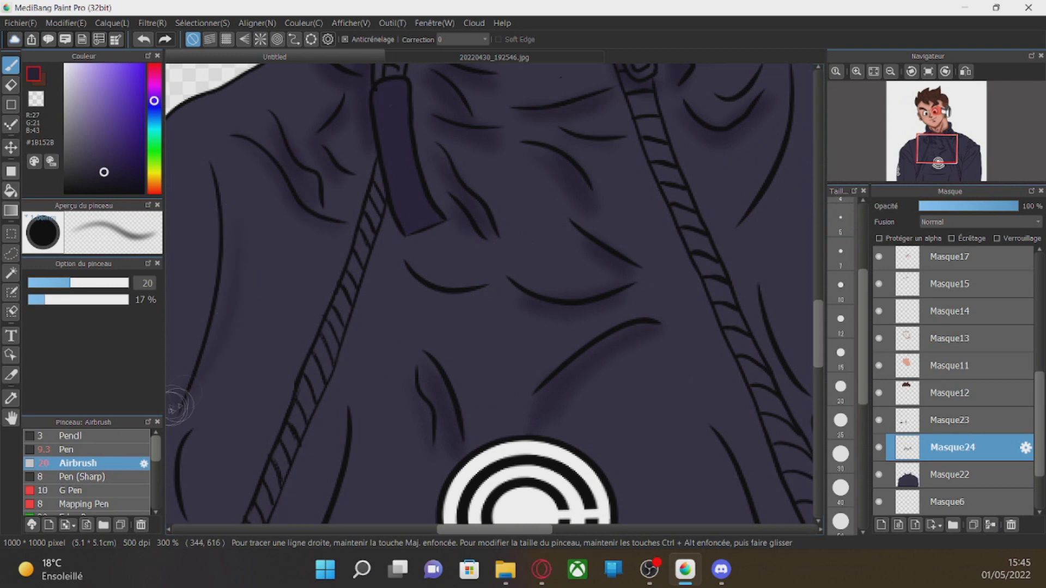
left_click_drag(191, 379, 245, 318)
left_click_drag(818, 334, 818, 371)
left_click_drag(495, 530, 473, 530)
left_click_drag(305, 186, 309, 291)
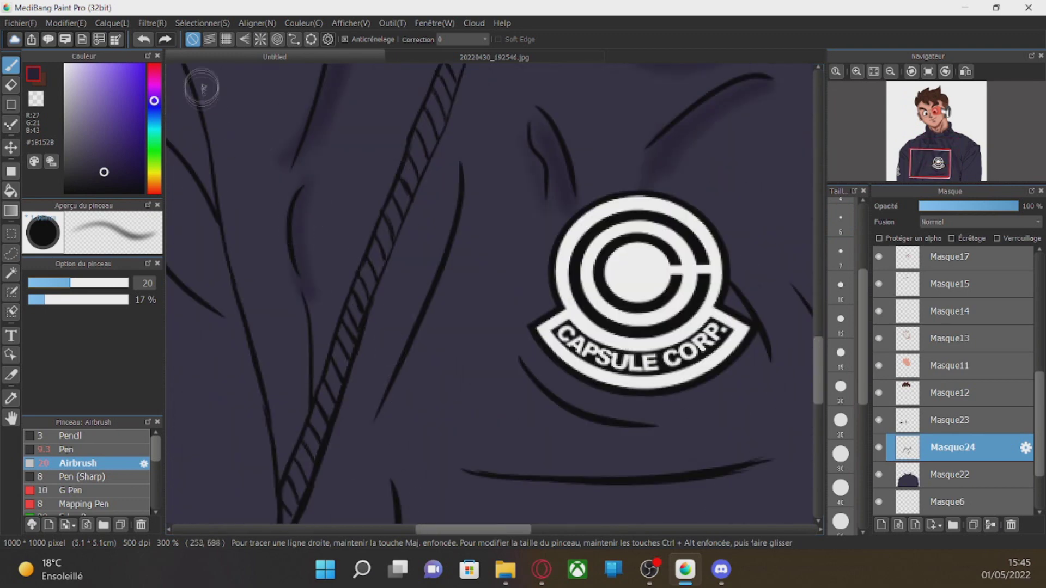
Fill the wedge between the image-left sleeve seam and the zipper with #1B1528, using the Pen at size 9.3.
left_click(68, 450)
mouse_move(202, 132)
left_mouse_down()
mouse_move(246, 252)
mouse_move(314, 369)
left_mouse_up()
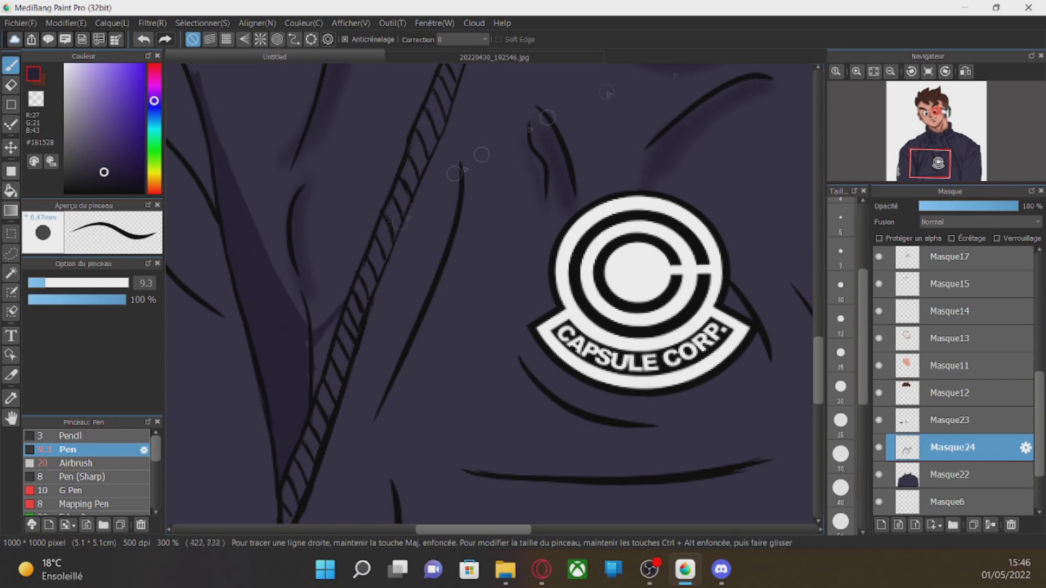
scroll(310, 344, "up", 1)
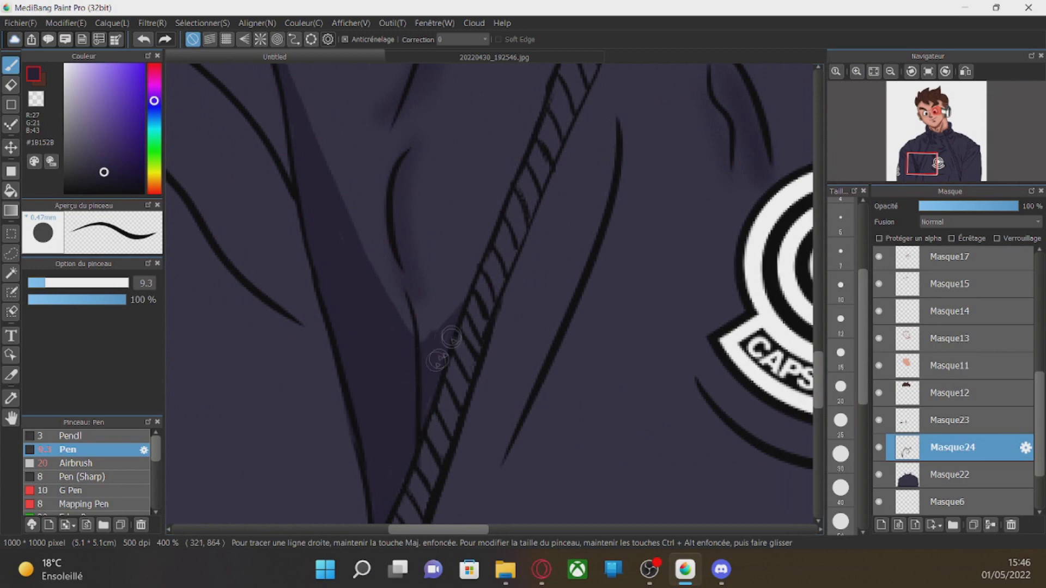
Soften the dark wedge with the Airbrush and shade the long fold between the image-left zipper and the emblem.
left_click(76, 463)
left_click(920, 160)
left_click_drag(307, 88, 340, 188)
left_click_drag(420, 343, 437, 261)
left_click_drag(818, 359, 817, 383)
mouse_move(668, 147)
left_mouse_down()
mouse_move(622, 235)
mouse_move(537, 382)
left_mouse_up()
Airbrush shading around the chest emblem and along the folds below it to the jacket's lower edge.
left_click_drag(817, 375, 818, 362)
scroll(467, 515, "right", 5)
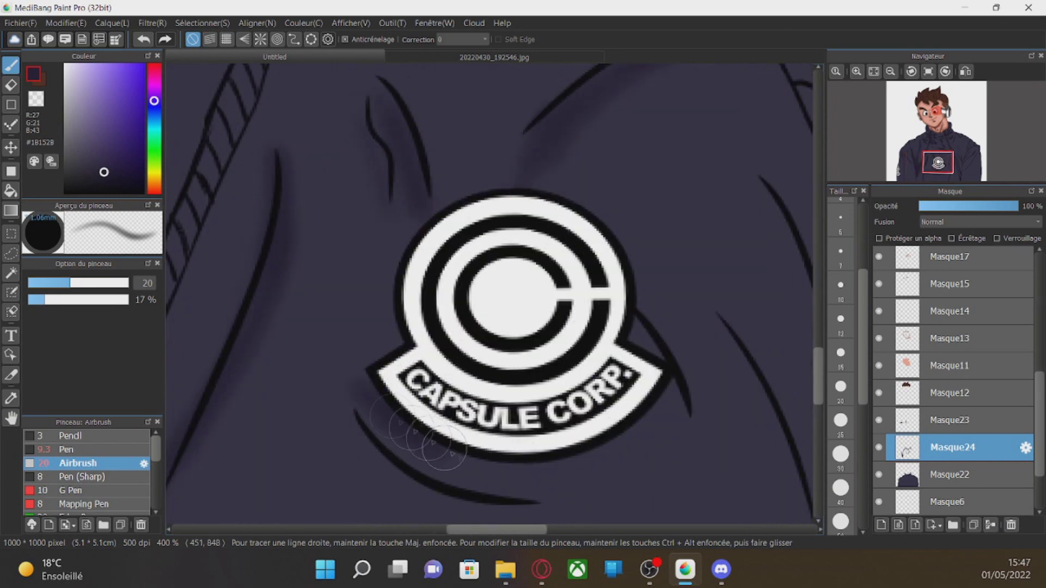
scroll(691, 289, "down", 2)
scroll(433, 312, "down", 3)
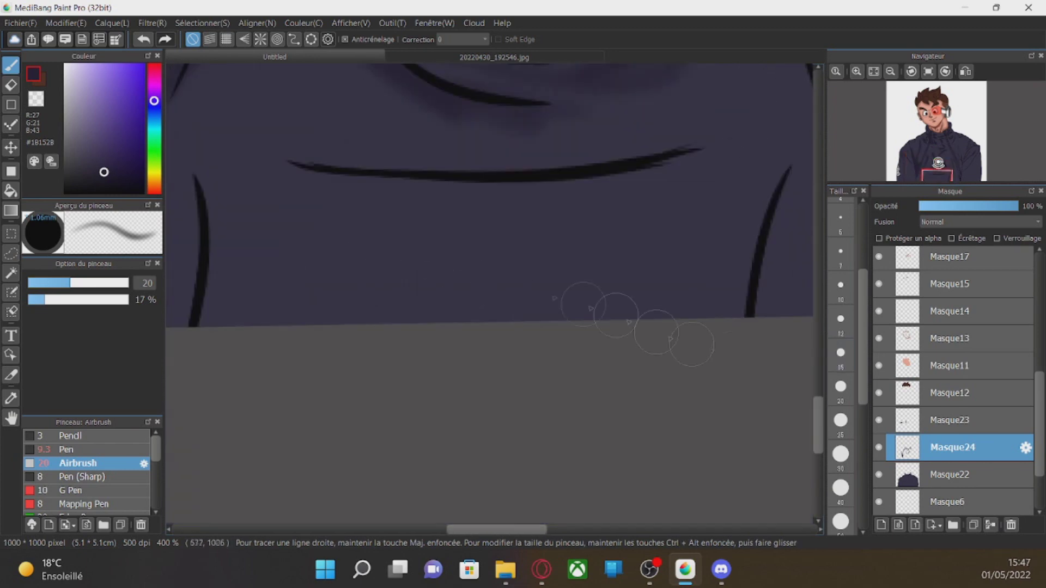
left_click_drag(310, 183, 689, 166)
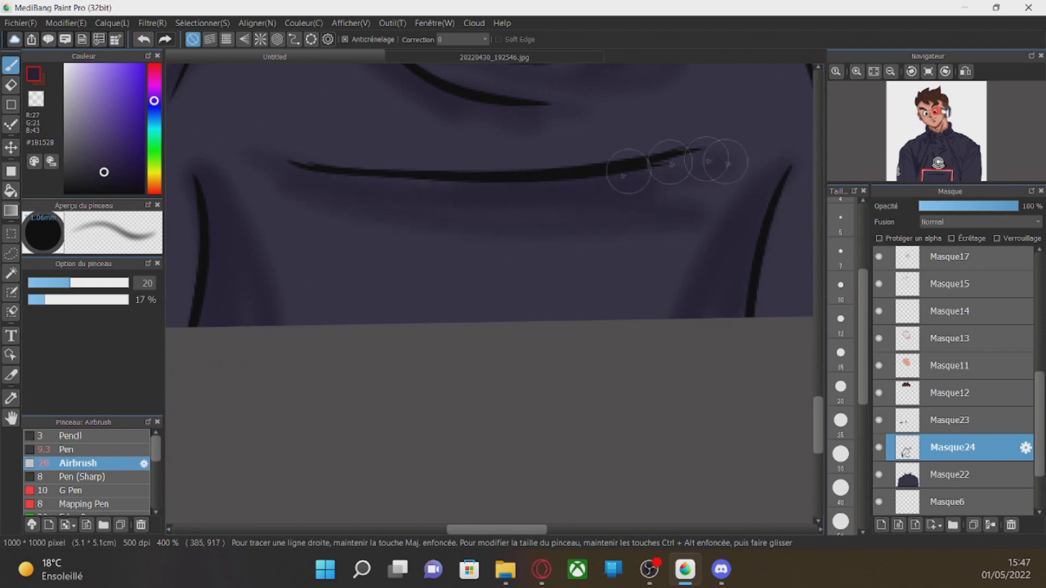
left_click_drag(507, 529, 550, 530)
left_click_drag(506, 191, 485, 321)
Airbrush #1B1528 shading along the long folds of the image-right sleeve on layer Masque24.
left_click_drag(572, 529, 637, 529)
left_click_drag(819, 422, 824, 385)
left_click_drag(632, 87, 425, 388)
left_click_drag(819, 387, 819, 362)
left_click_drag(635, 164, 392, 415)
left_click_drag(482, 152, 403, 333)
left_click_drag(339, 240, 361, 389)
left_click_drag(294, 251, 327, 436)
left_click_drag(819, 362, 819, 386)
left_click_drag(328, 234, 325, 409)
left_click_drag(257, 212, 289, 350)
Airbrush shading along the folds and outline of the image-right shoulder with #1B1528.
left_click_drag(819, 384, 819, 318)
left_click_drag(529, 292, 444, 430)
left_click_drag(466, 431, 535, 289)
left_click_drag(234, 205, 337, 208)
left_click_drag(518, 269, 464, 305)
mouse_move(552, 264)
left_mouse_down()
mouse_move(587, 327)
mouse_move(667, 371)
left_mouse_up()
left_click_drag(818, 331, 819, 363)
left_click_drag(262, 130, 272, 266)
Airbrush shading along the image-left shoulder's outline and seam, and move layer Masque24 above Masque23.
left_click_drag(605, 529, 424, 530)
left_click_drag(819, 352, 818, 328)
left_click_drag(443, 276, 495, 266)
left_click_drag(362, 222, 488, 185)
mouse_move(548, 128)
left_mouse_down()
mouse_move(499, 207)
mouse_move(596, 113)
left_mouse_up()
left_click_drag(954, 448, 955, 418)
mouse_move(410, 219)
left_mouse_down()
mouse_move(336, 263)
mouse_move(239, 375)
left_mouse_up()
left_click_drag(366, 248, 383, 334)
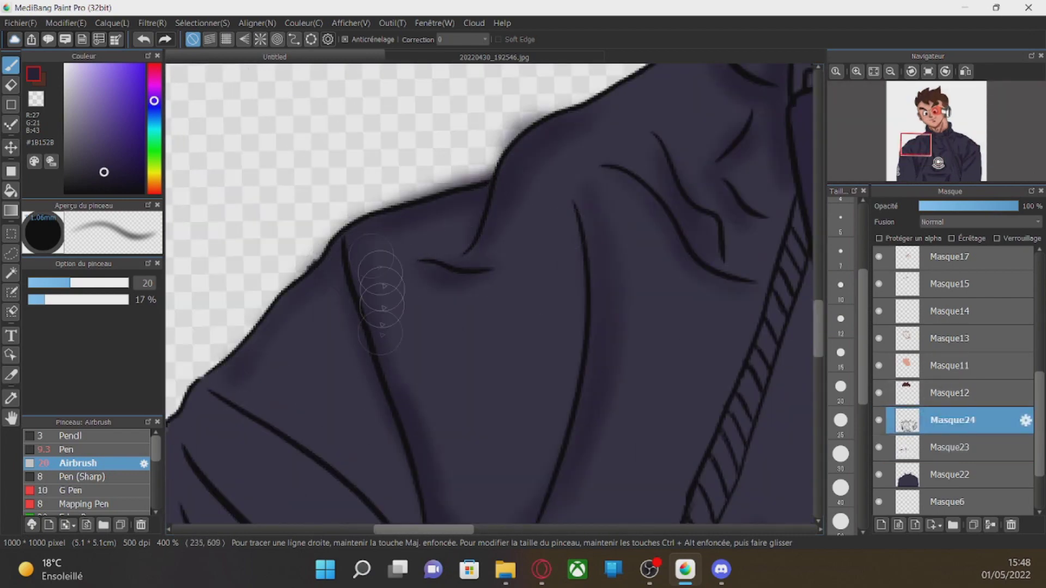
Airbrush #1B1528 shading beneath the diagonal folds of the image-left upper sleeve.
left_click(890, 72)
left_click(890, 71)
left_click(890, 72)
left_click(890, 72)
left_click(890, 72)
left_click(856, 72)
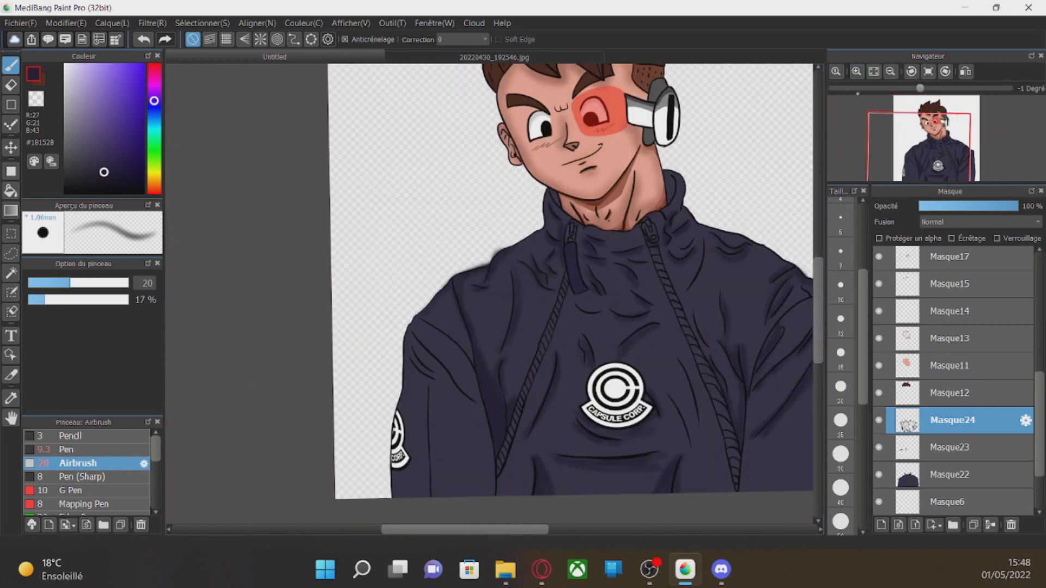
left_click(856, 72)
left_click(856, 72)
left_click(856, 72)
left_click_drag(463, 530, 513, 530)
left_click_drag(463, 321, 531, 359)
left_click_drag(517, 530, 462, 530)
left_click_drag(818, 326, 818, 335)
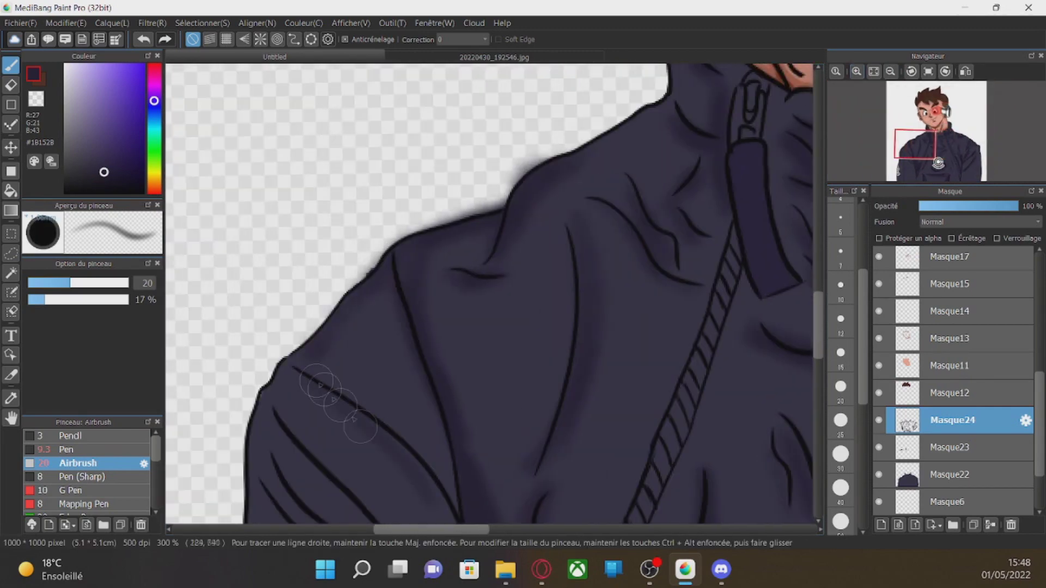
left_click_drag(428, 475, 410, 443)
mouse_move(863, 337)
left_mouse_down()
mouse_move(863, 350)
mouse_move(818, 353)
left_mouse_up()
left_click_drag(446, 334, 424, 298)
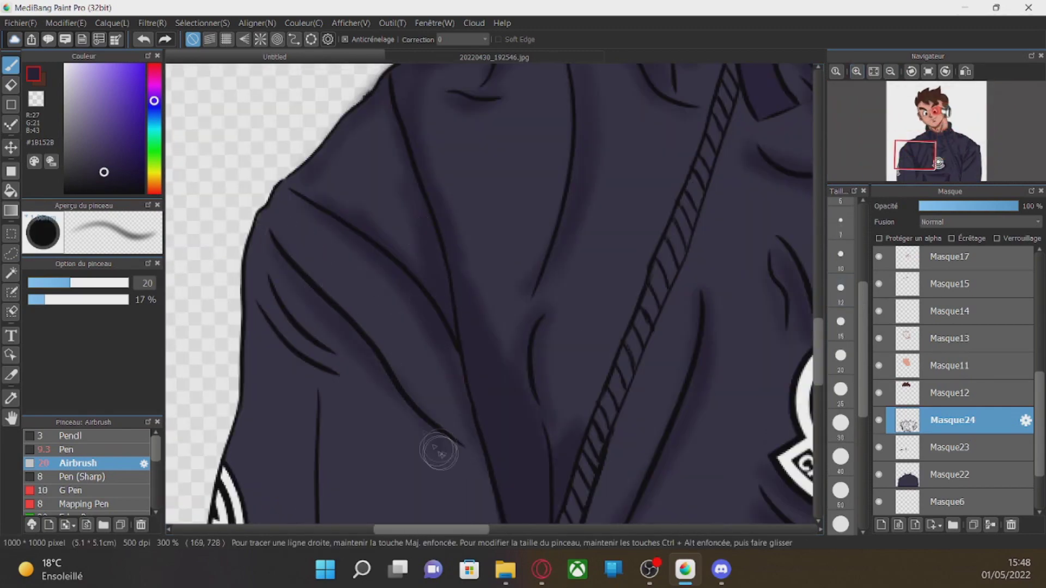
Airbrush shading along the vertical fold of the image-left sleeve and around its patch, down to the lower edge.
left_click_drag(818, 349, 819, 396)
left_click_drag(330, 381, 313, 163)
left_click_drag(818, 387, 818, 369)
left_click_drag(325, 501, 313, 191)
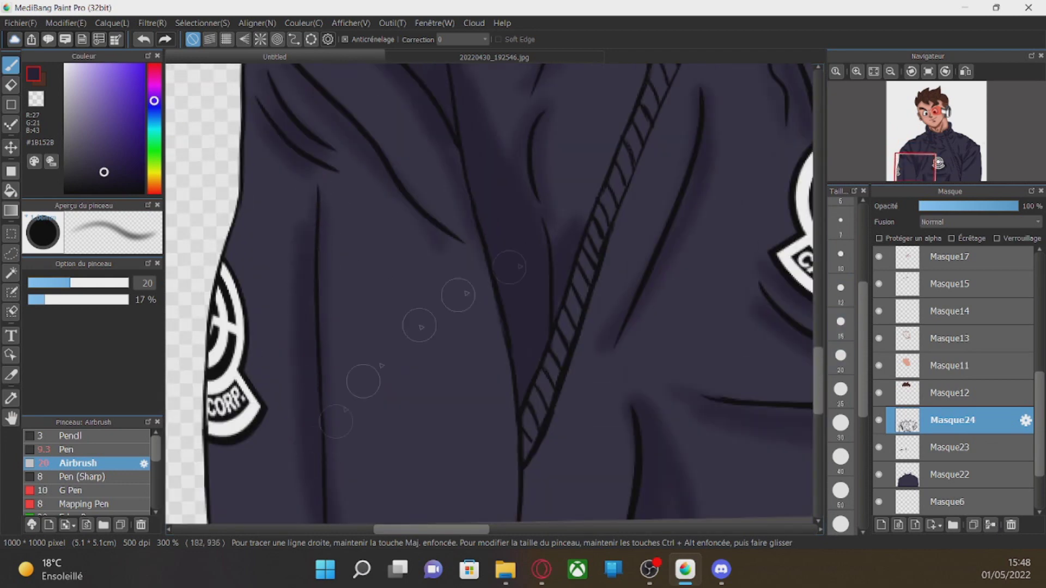
left_click_drag(818, 378, 818, 406)
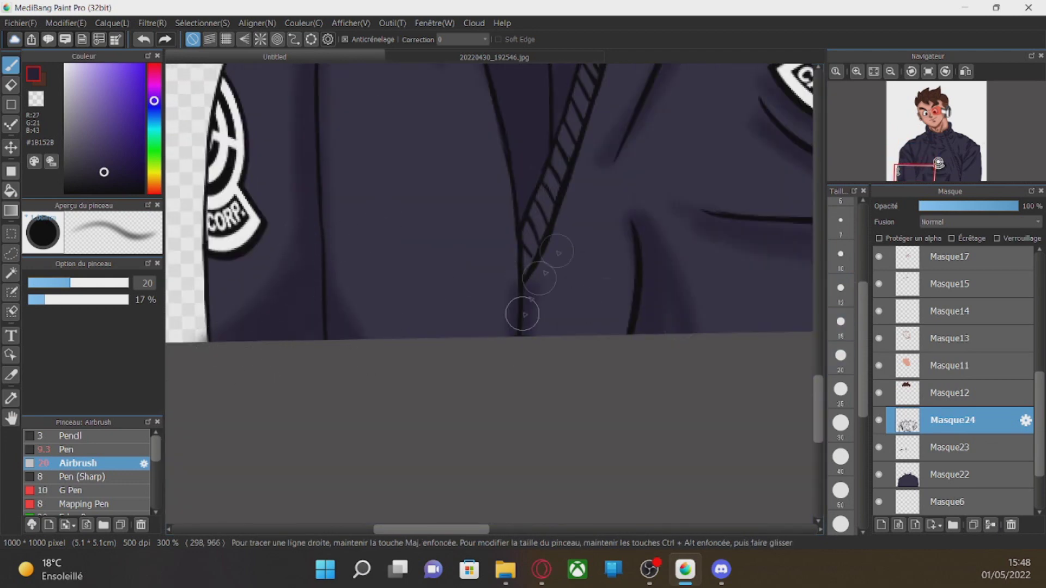
Airbrush shading along the folds between the emblem and the image-right zipper, and where the sleeve folds meet.
scroll(561, 436, "down", 4)
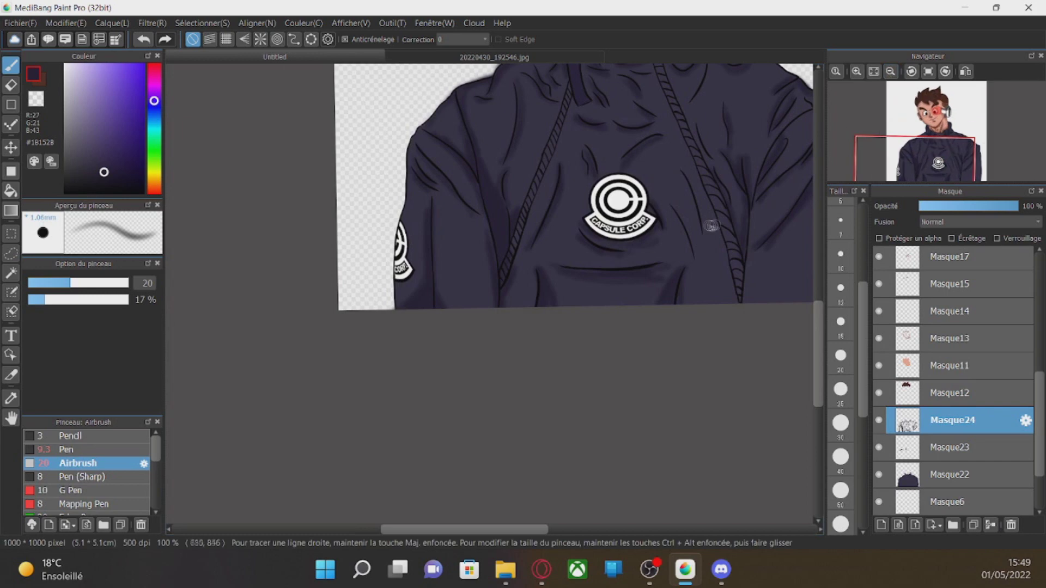
scroll(584, 397, "up", 4)
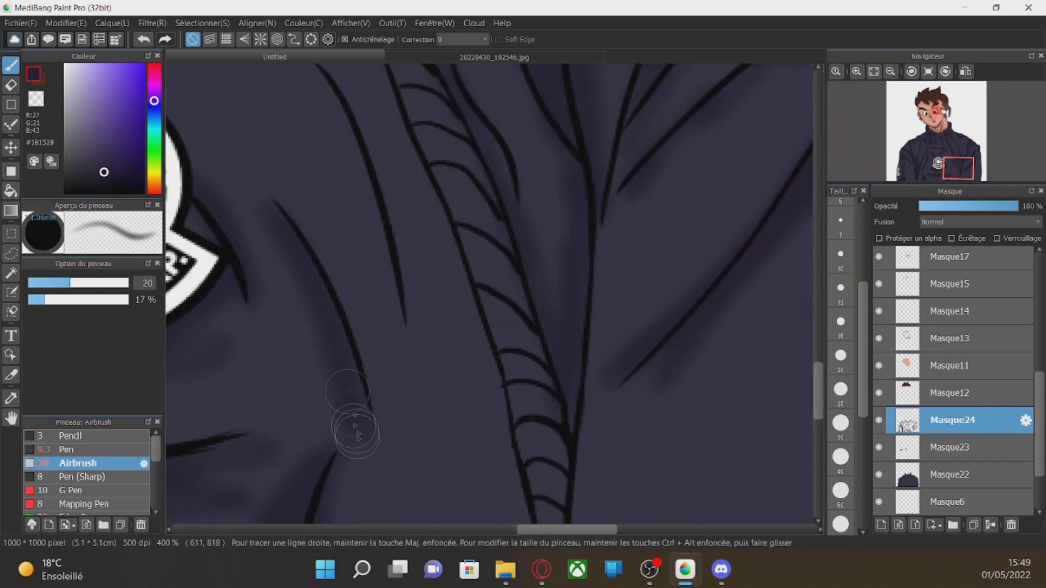
scroll(605, 414, "up", 3)
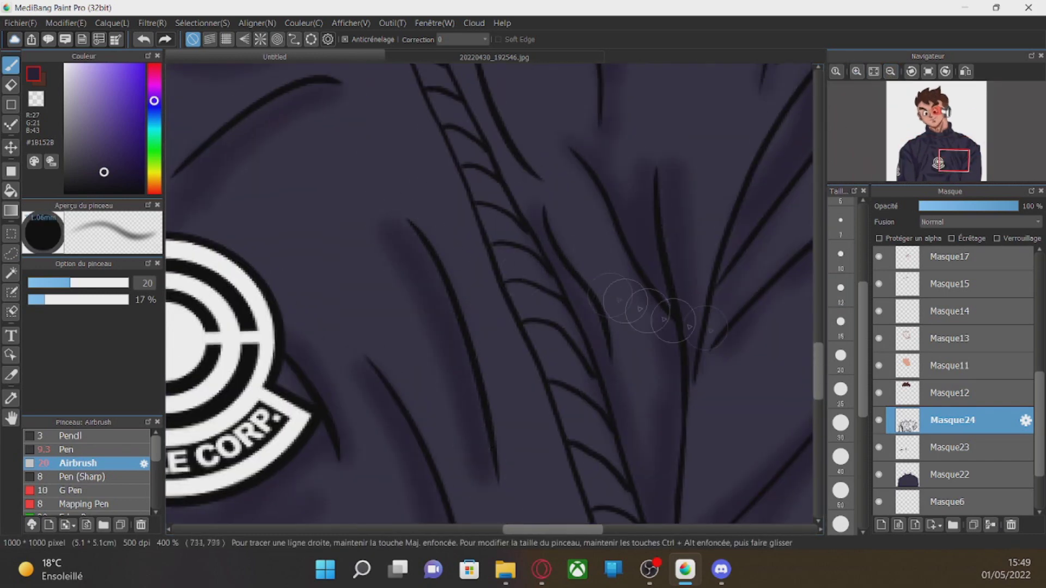
scroll(478, 264, "up", 3)
Erase the airbrush shading that spills outside the image-left shoulder and sleeve outline, using eraser size 12.4.
scroll(696, 435, "down", 4)
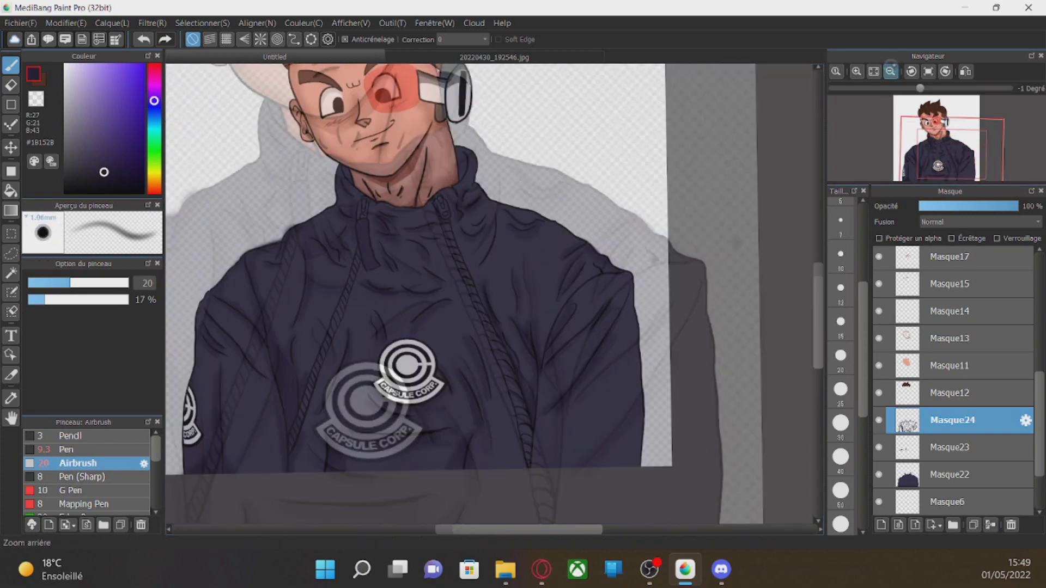
left_click(11, 85)
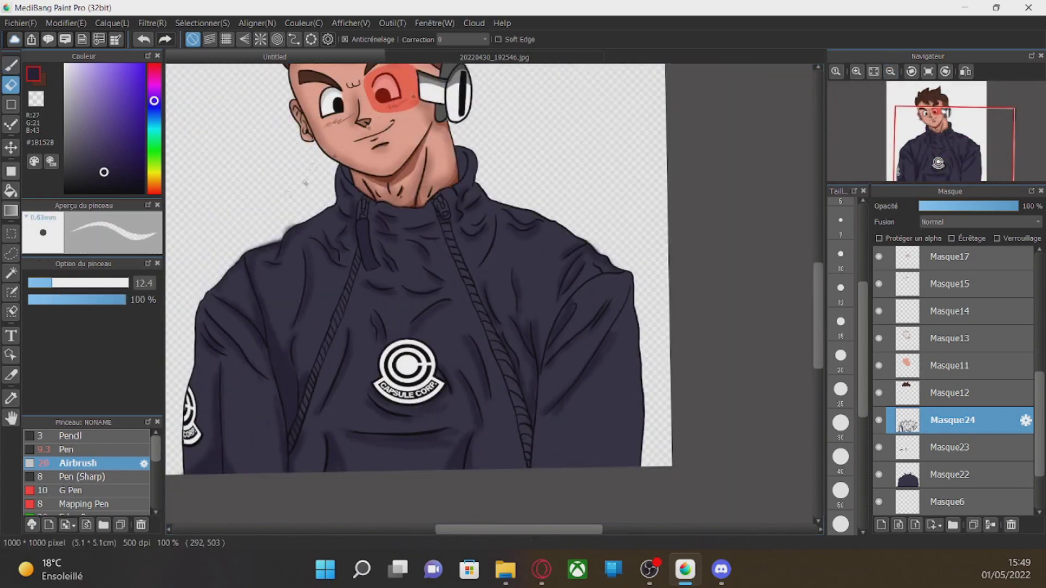
scroll(305, 182, "up", 4)
scroll(447, 225, "left", 8)
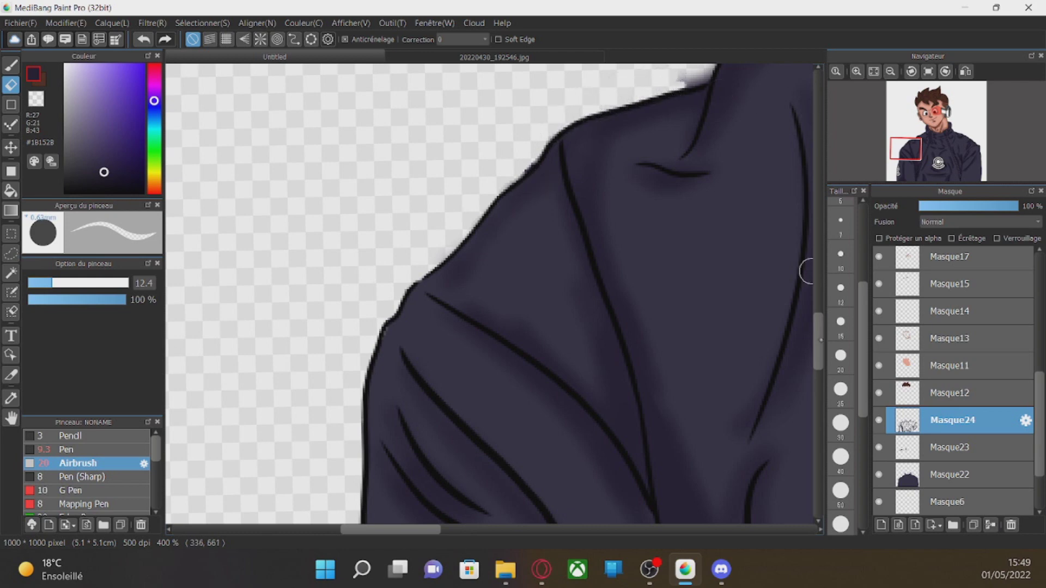
scroll(807, 271, "up", 3)
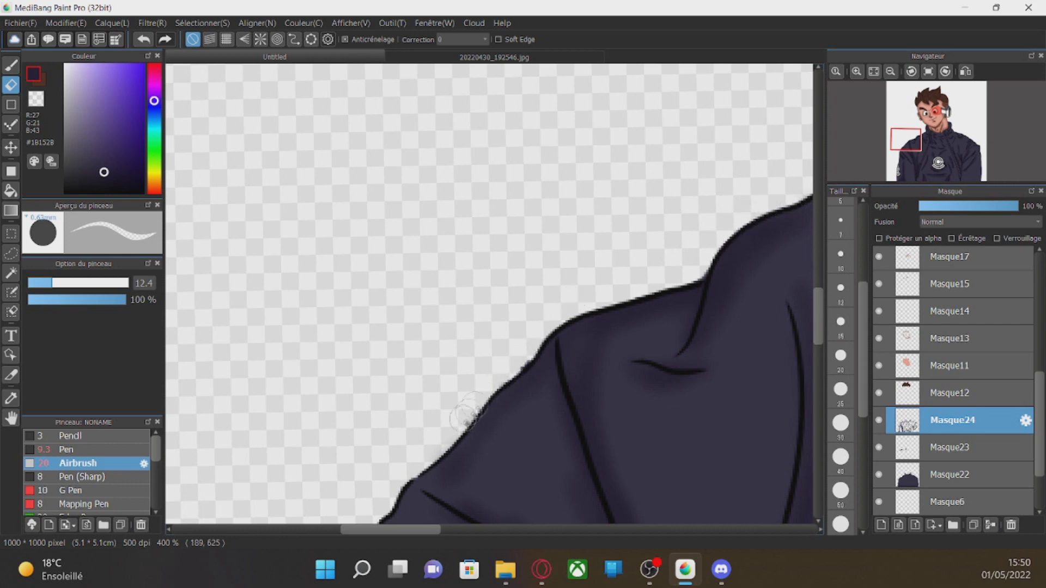
scroll(466, 417, "down", 4)
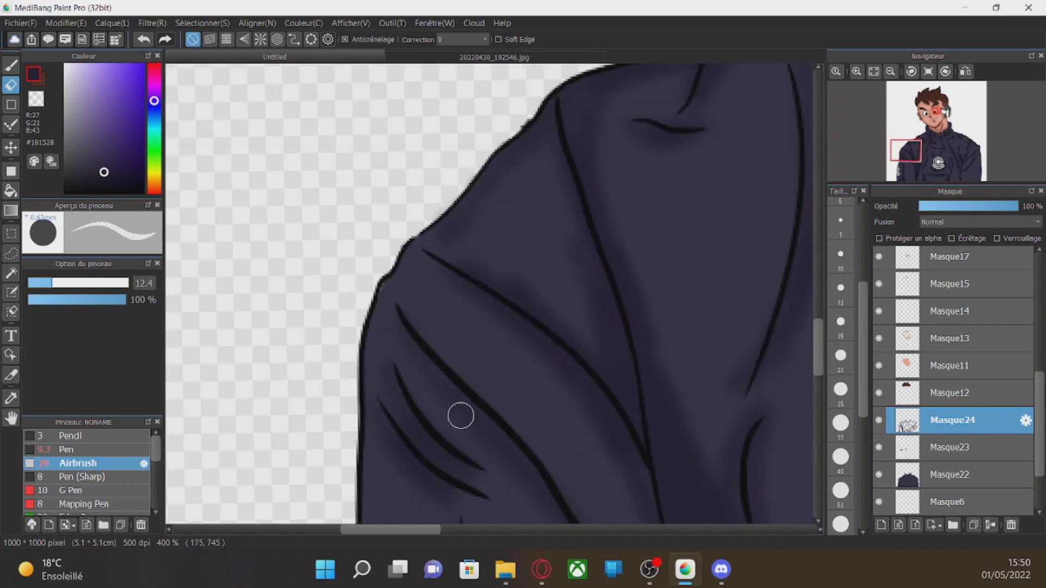
Add a layer above Masque24 and paint both inner sides of the collar with #120B24, using the Pen at size 9.3.
left_click_drag(390, 530, 474, 530)
left_click_drag(818, 347, 818, 282)
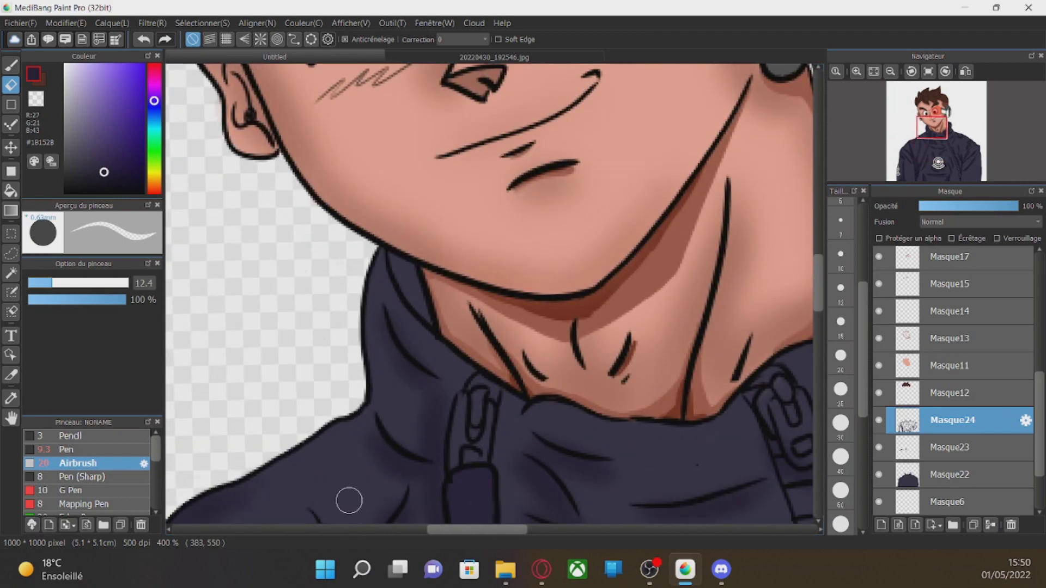
left_click_drag(474, 529, 537, 530)
key("b")
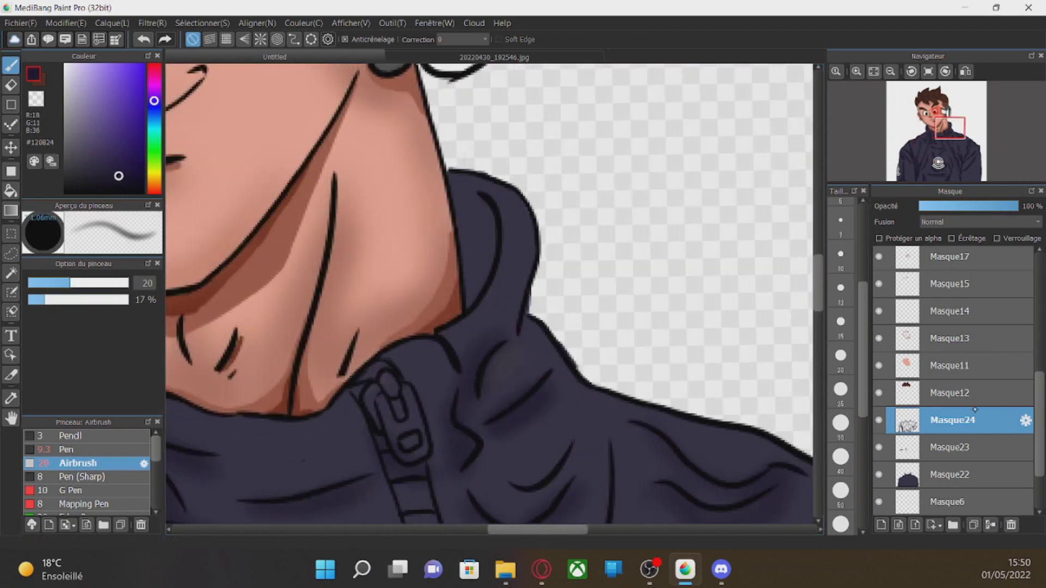
left_click(68, 450)
left_click_drag(453, 184, 477, 262)
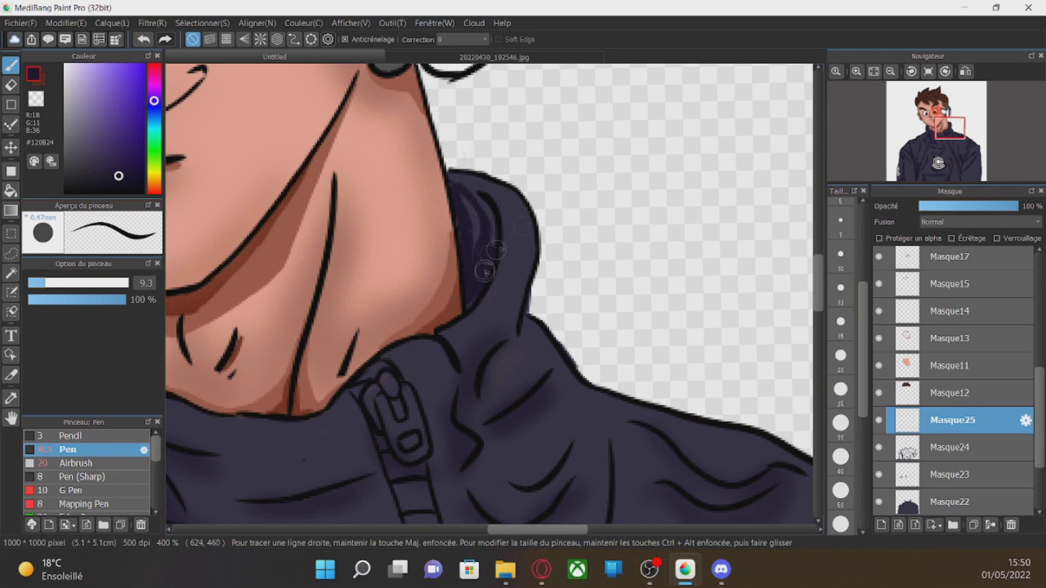
scroll(509, 520, "left", 5)
key("ctrl+0")
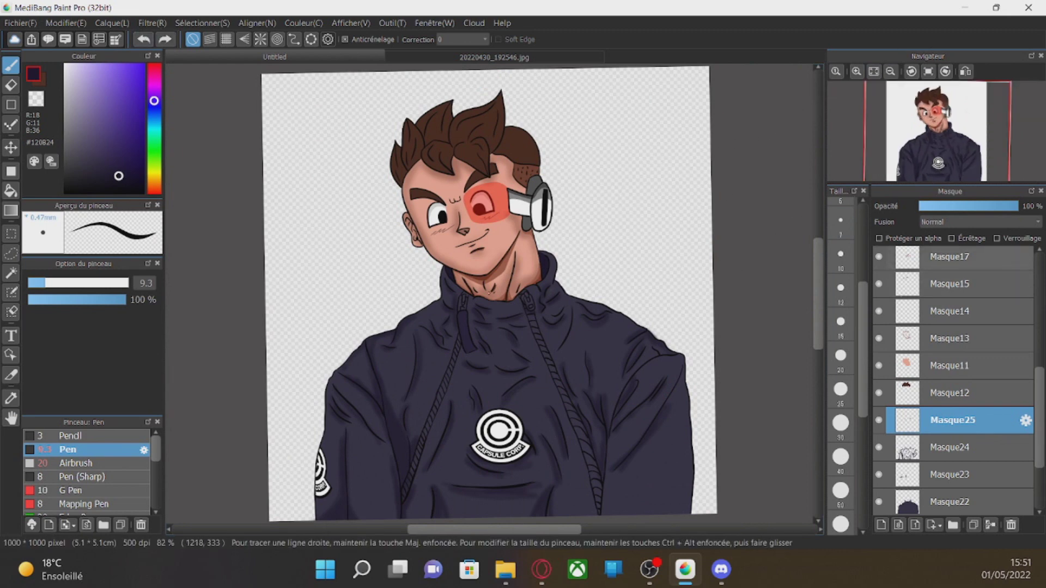
Add a layer above the hair colour layer and airbrush #220C06 shading at size 20 on the front lock beside the scouter-side eyebrow.
right_click(470, 140)
scroll(938, 112, "up", 7)
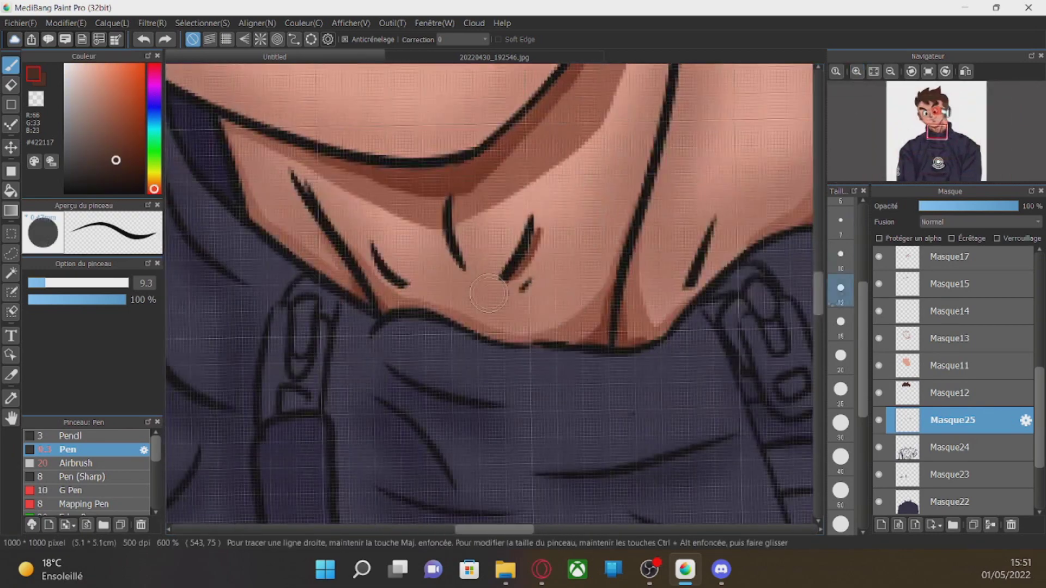
left_click(938, 110)
scroll(489, 293, "up", 6)
left_click_drag(122, 170, 130, 176)
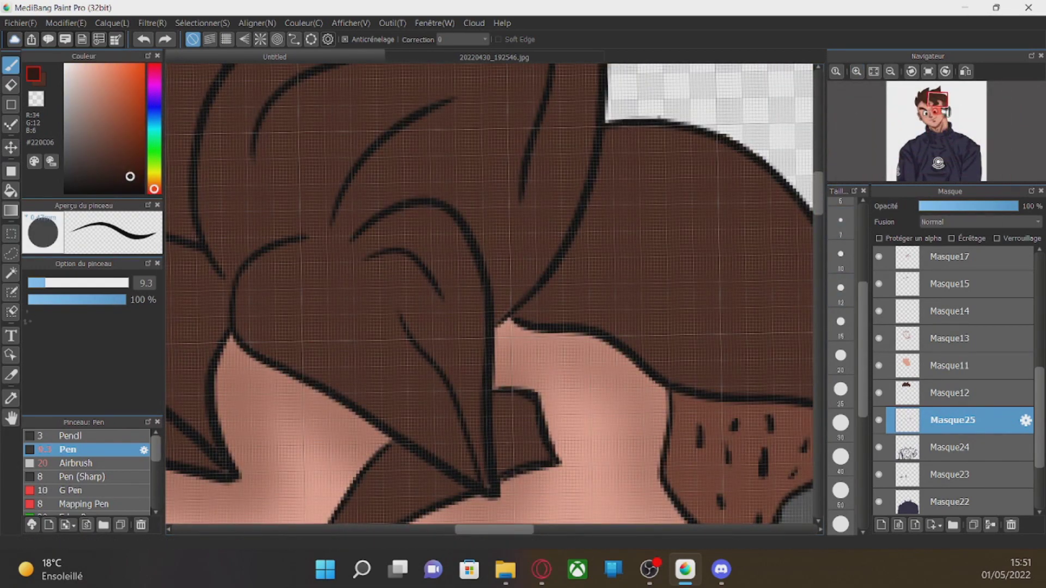
left_click(78, 463)
left_click(881, 525)
left_click_drag(953, 420, 952, 388)
left_click_drag(366, 264, 438, 295)
left_click_drag(953, 393, 953, 308)
mouse_move(295, 246)
left_mouse_down()
mouse_move(283, 338)
mouse_move(348, 381)
mouse_move(411, 354)
left_mouse_up()
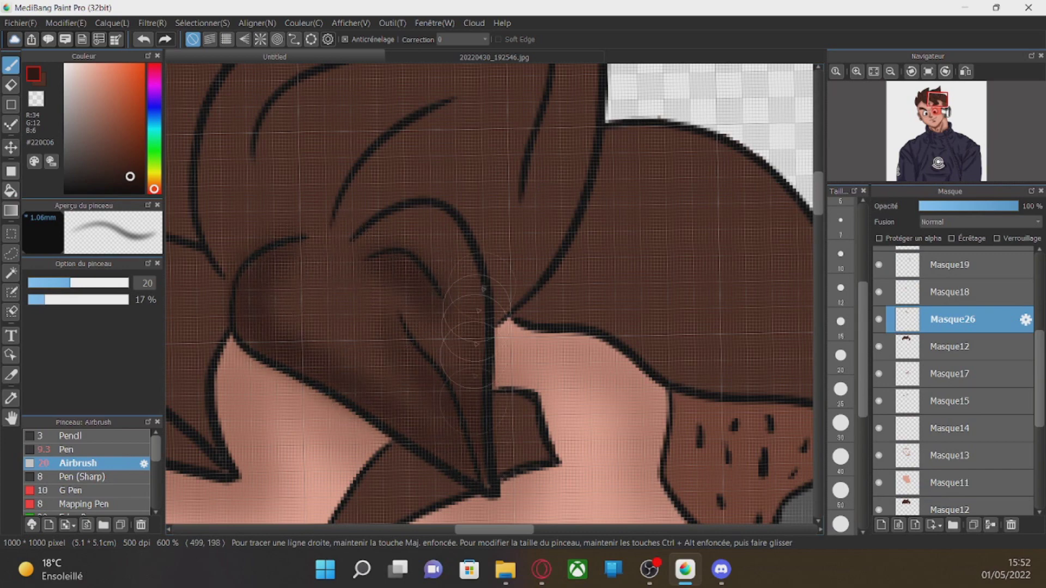
Airbrush dark shading along the inner folds of the tallest hair spike, from its tip to its base.
left_click_drag(818, 189, 818, 167)
left_click_drag(287, 385, 524, 235)
left_click_drag(313, 342, 283, 416)
left_click_drag(359, 437, 339, 490)
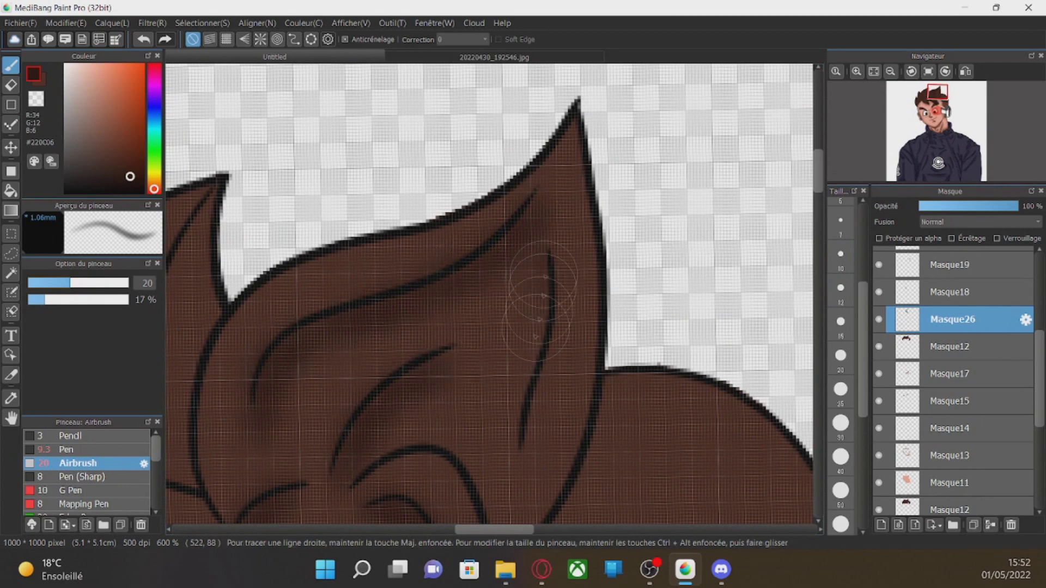
left_click_drag(535, 335, 510, 424)
left_click_drag(534, 220, 514, 381)
left_click_drag(528, 435, 686, 428)
Airbrush dark shading on the middle hair spike and the neighbouring outer spikes on the image-left side.
left_click_drag(353, 206, 315, 404)
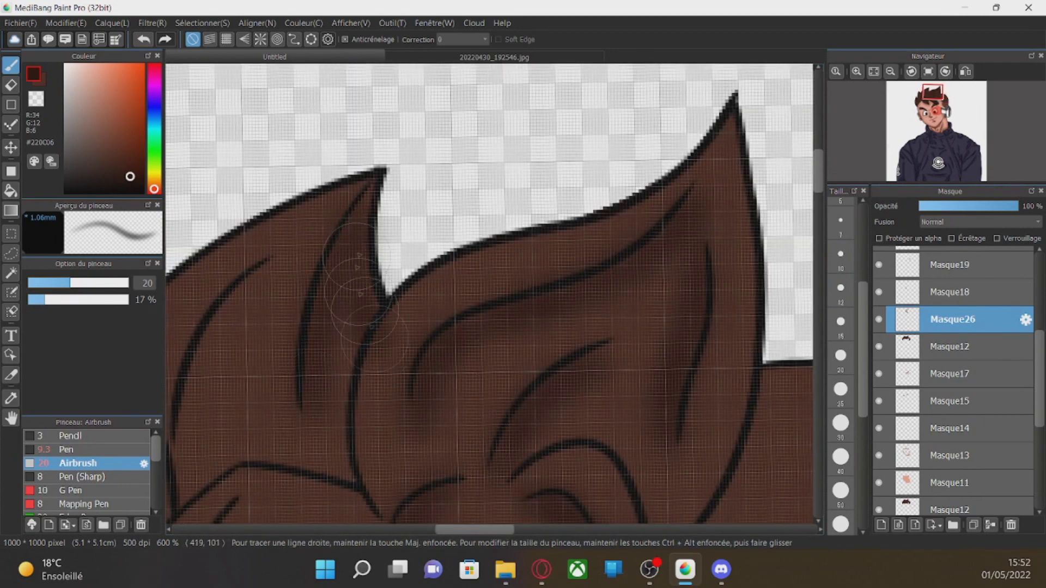
left_click_drag(334, 276, 327, 463)
left_click_drag(348, 364, 365, 470)
left_click_drag(330, 314, 360, 186)
scroll(459, 512, "left", 3)
mouse_move(497, 272)
left_mouse_down()
mouse_move(443, 443)
mouse_move(362, 338)
mouse_move(489, 294)
mouse_move(482, 225)
mouse_move(572, 202)
left_mouse_up()
scroll(489, 293, "down", 5)
mouse_move(283, 337)
left_mouse_down()
mouse_move(277, 294)
mouse_move(382, 213)
left_mouse_up()
left_click_drag(352, 139, 330, 277)
Airbrush dark shading into the image-left hair locks and the fringe lock hanging over the forehead.
left_click_drag(818, 201, 818, 188)
mouse_move(291, 240)
left_mouse_down()
mouse_move(308, 148)
mouse_move(337, 210)
left_mouse_up()
left_click_drag(472, 252, 696, 259)
left_click_drag(435, 337, 439, 380)
left_click_drag(532, 498, 553, 260)
mouse_move(486, 158)
left_mouse_down()
mouse_move(516, 284)
mouse_move(463, 357)
left_mouse_up()
left_click_drag(652, 392, 204, 387)
mouse_move(344, 196)
left_mouse_down()
mouse_move(341, 134)
mouse_move(358, 124)
left_mouse_up()
mouse_move(265, 136)
left_mouse_down()
mouse_move(262, 185)
mouse_move(360, 277)
left_mouse_up()
left_click_drag(818, 215, 817, 193)
Airbrush dark shading beside the tallest spike's base and around the rounded hair section at the back of the head.
left_click_drag(741, 230, 674, 354)
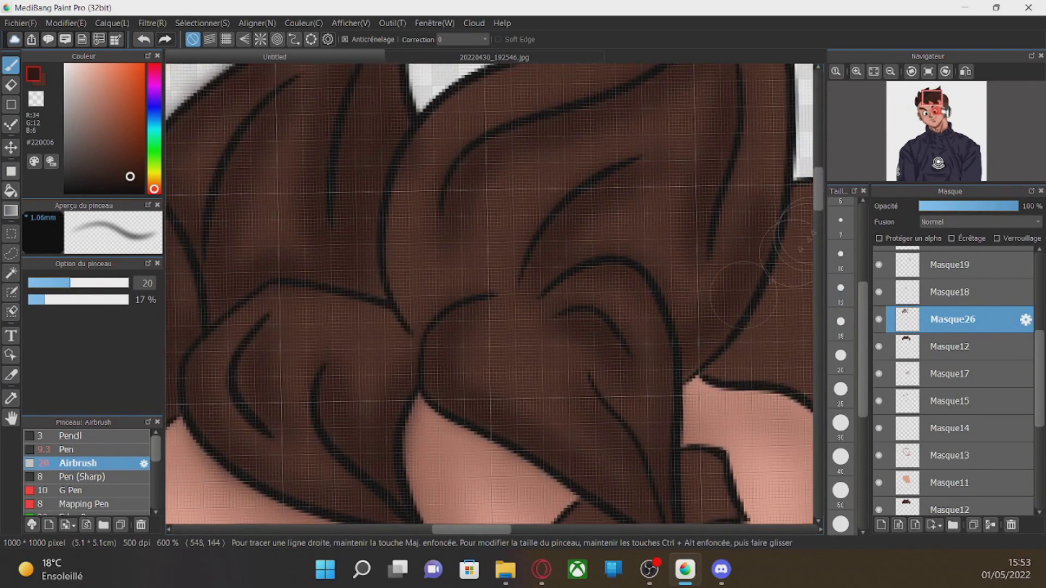
scroll(703, 305, "up", 3)
left_click_drag(511, 263, 585, 246)
left_click_drag(730, 157, 700, 207)
left_click_drag(667, 351, 352, 362)
left_click_drag(807, 273, 806, 113)
mouse_move(504, 226)
left_mouse_down()
mouse_move(539, 231)
mouse_move(701, 386)
left_mouse_up()
mouse_move(485, 250)
left_mouse_down()
mouse_move(423, 385)
mouse_move(462, 392)
mouse_move(478, 331)
mouse_move(675, 344)
left_mouse_up()
Airbrush reddish-brown shading over the shaved hair patch above the scouter earpiece.
left_click_drag(818, 186, 818, 213)
left_click(136, 149)
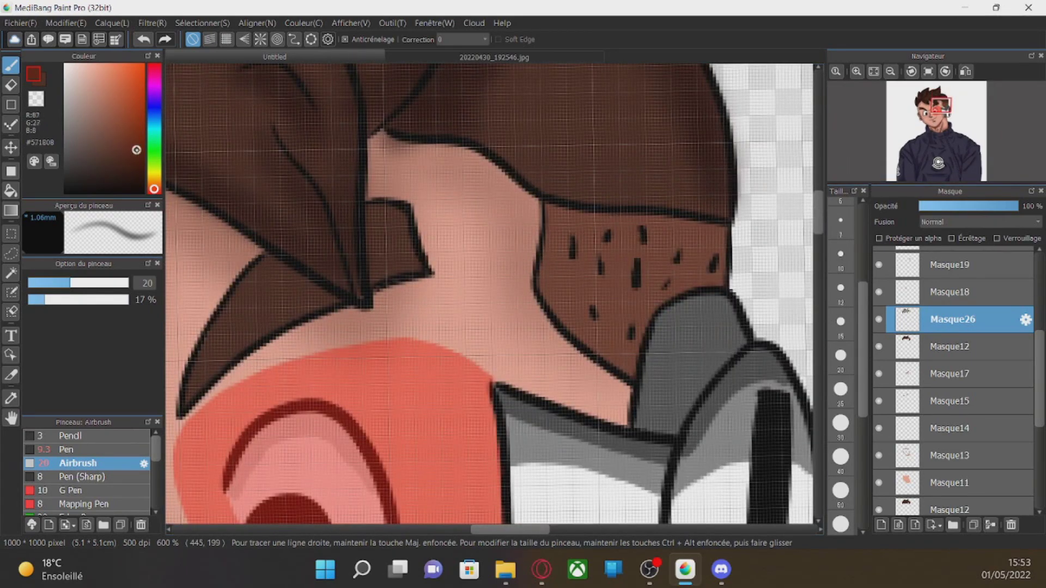
left_click_drag(553, 272, 648, 237)
left_click_drag(556, 250, 722, 234)
left_click(873, 71)
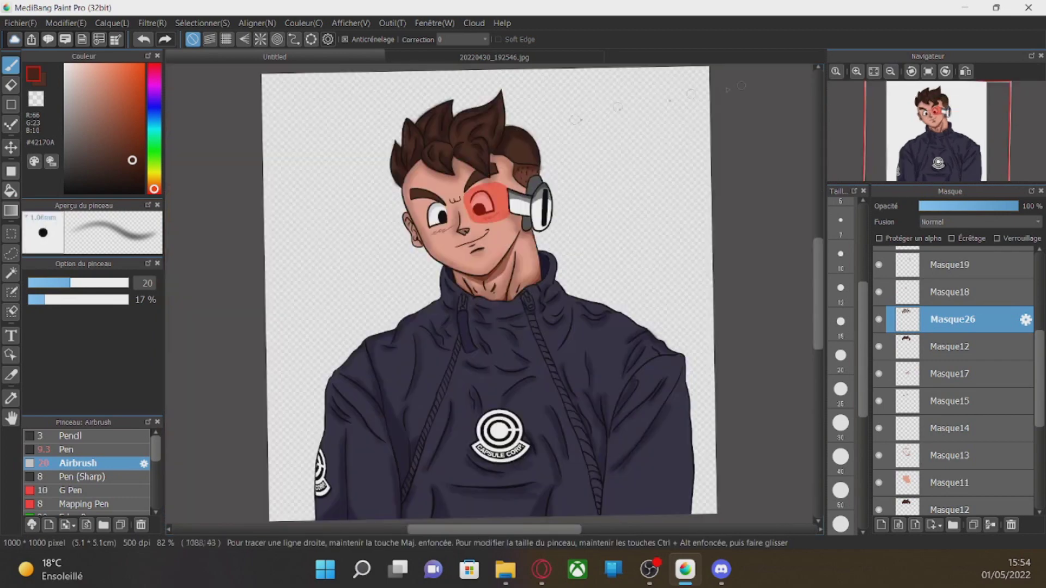
Add a layer above Masque26 and airbrush #C6AC4A highlights at size 20 along the image-left hair spikes.
left_click(155, 174)
left_click(880, 525)
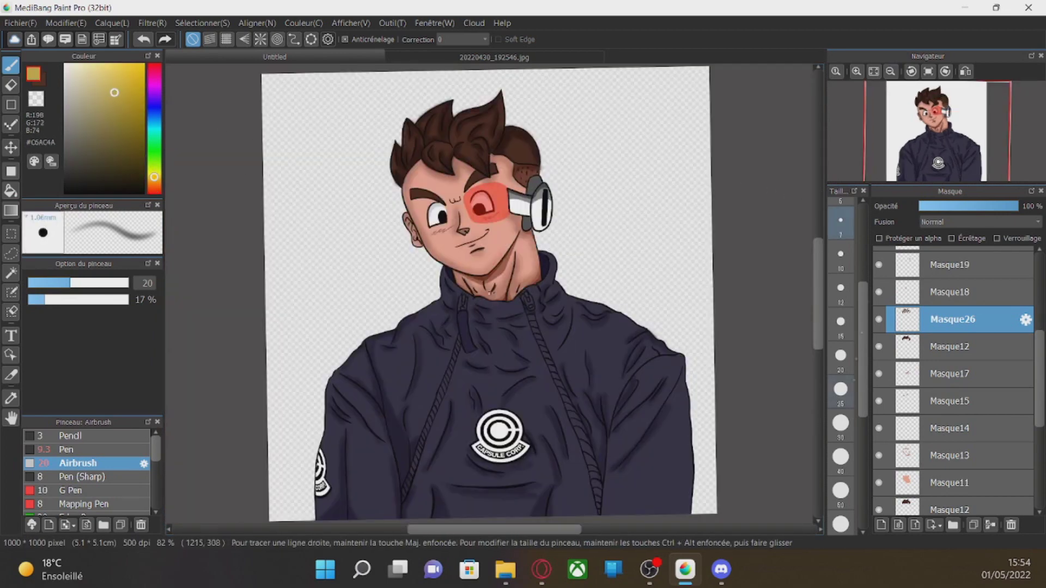
scroll(428, 112, "down", 2)
scroll(427, 112, "up", 7)
left_click_drag(477, 150, 416, 350)
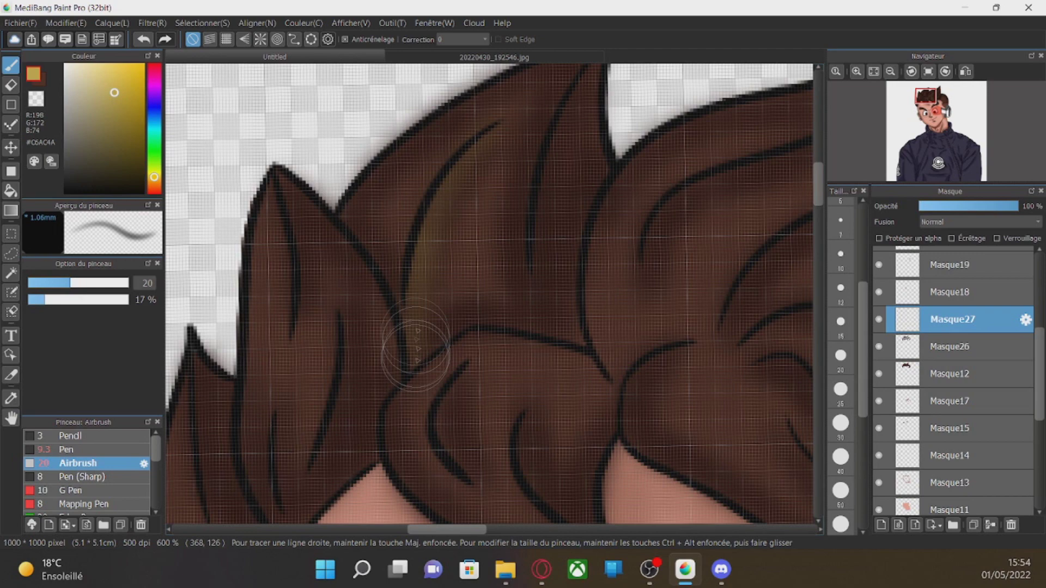
left_click_drag(292, 199, 308, 311)
left_click_drag(298, 203, 357, 267)
Airbrush golden highlights on the forehead fringe locks, the outer image-left tuft and the front centre lock.
left_click_drag(450, 360, 412, 395)
mouse_move(403, 441)
left_mouse_down()
mouse_move(404, 269)
mouse_move(591, 390)
left_mouse_up()
left_click_drag(551, 246, 558, 316)
left_click_drag(331, 264, 289, 349)
left_click_drag(349, 188, 326, 305)
scroll(302, 491, "down", 3)
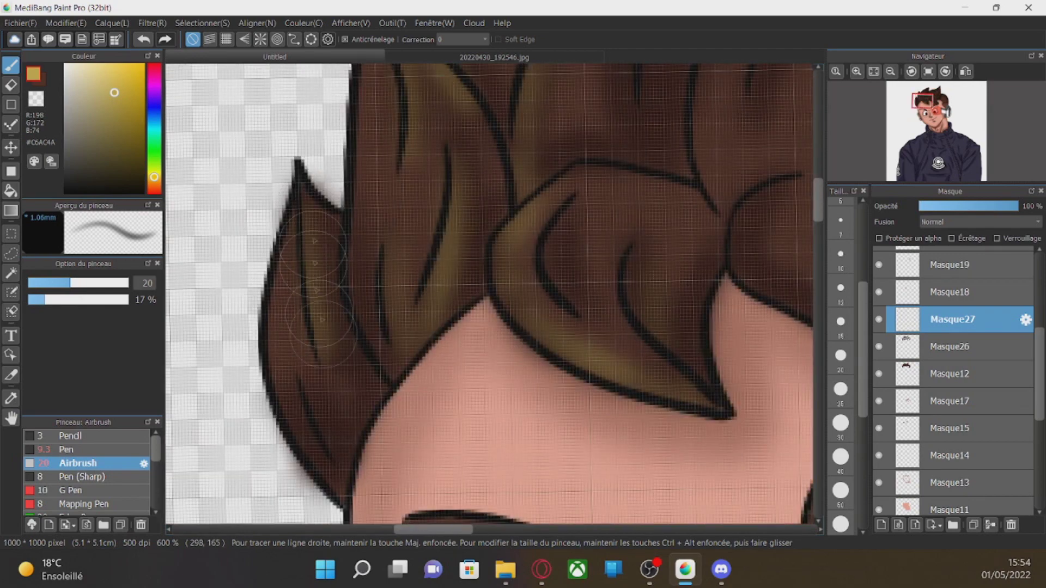
scroll(245, 234, "up", 3)
mouse_move(246, 234)
left_mouse_down()
mouse_move(408, 357)
mouse_move(366, 159)
mouse_move(518, 238)
mouse_move(482, 464)
left_mouse_up()
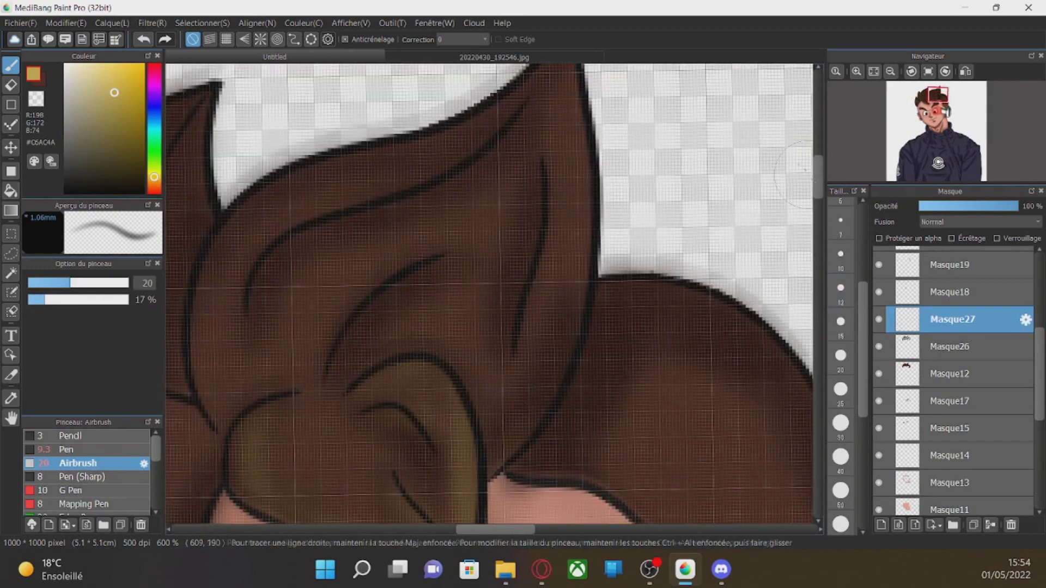
Airbrush golden highlights along the tallest spike's folds and edges, the middle spike and the rounded back hair section.
left_click_drag(351, 354, 444, 267)
left_click_drag(554, 204, 537, 327)
left_click_drag(292, 256, 514, 123)
left_click_drag(289, 254, 264, 319)
mouse_move(205, 394)
left_mouse_down()
mouse_move(333, 186)
mouse_move(464, 140)
mouse_move(473, 352)
left_mouse_up()
mouse_move(560, 245)
left_mouse_down()
mouse_move(575, 331)
mouse_move(570, 447)
left_mouse_up()
left_click_drag(490, 381, 648, 395)
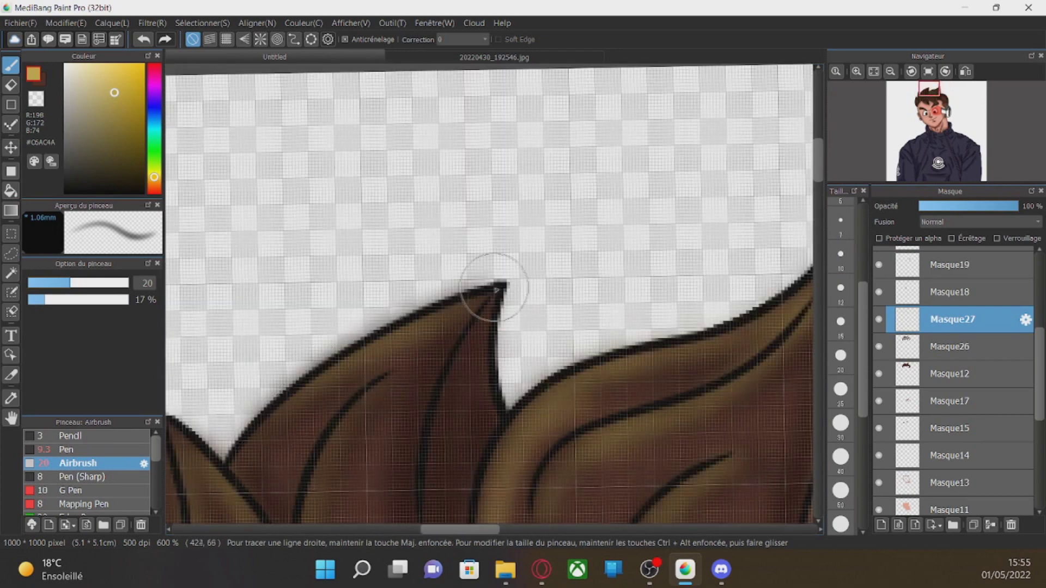
scroll(490, 304, "down", 4)
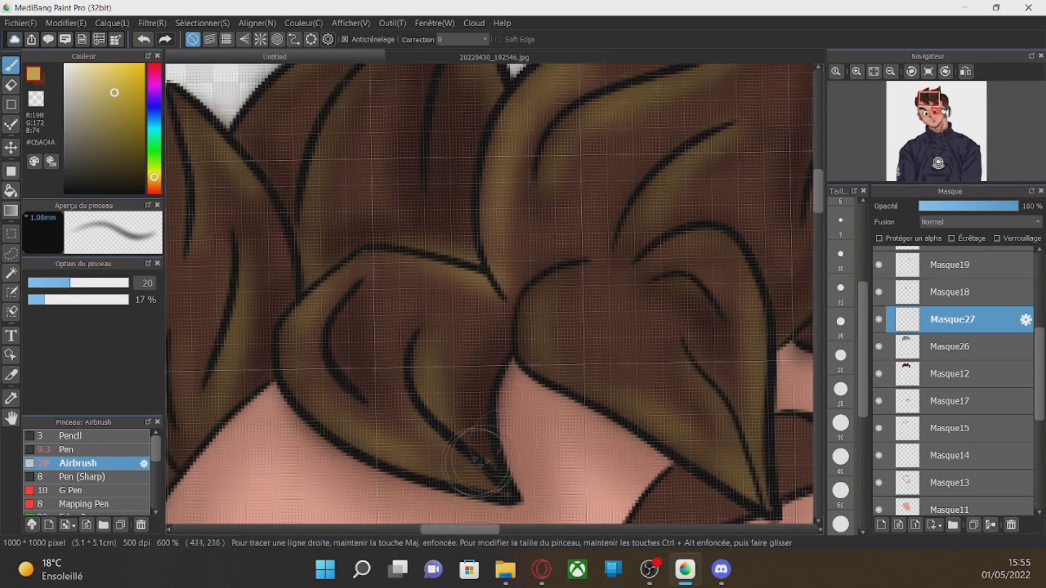
scroll(436, 305, "right", 4)
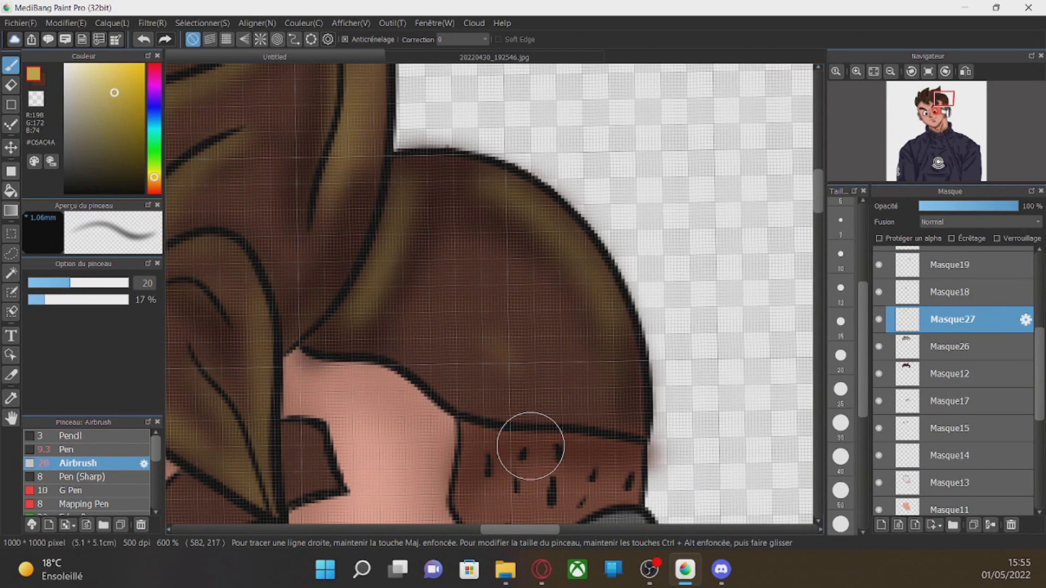
key("ctrl+0")
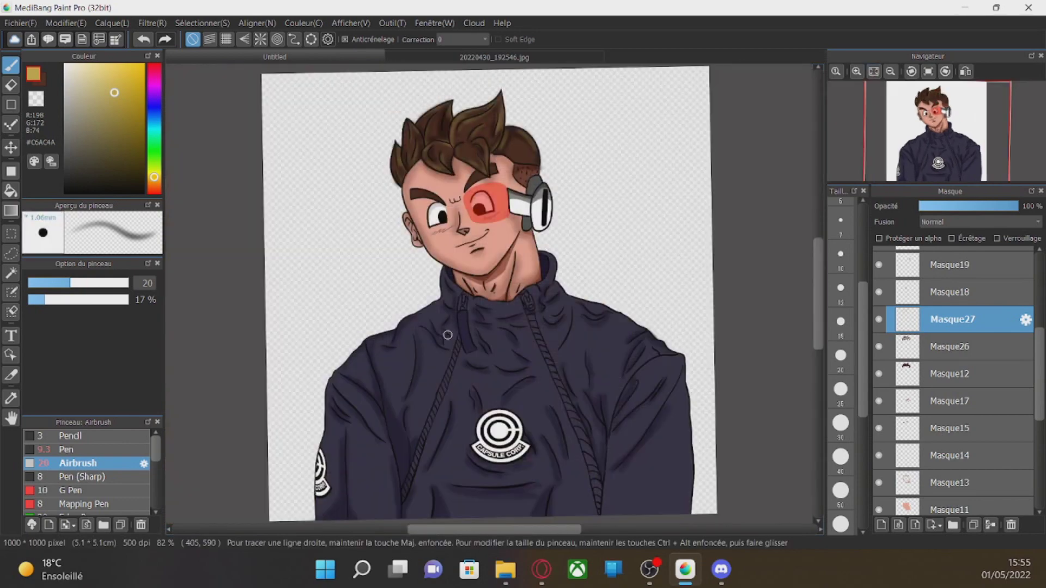
Add a layer above Masque27 and try a white (#FFFFFF) highlight along the forehead outline with the Pen at size 9.3.
left_click(65, 65)
left_click(68, 450)
scroll(416, 184, "up", 4)
left_click(882, 525)
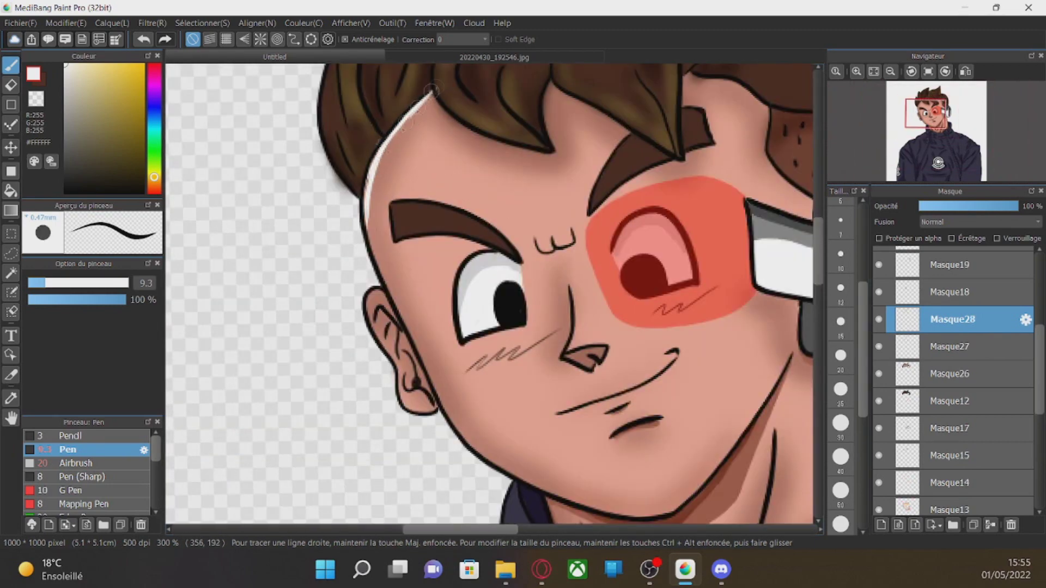
key("ctrl+z")
key("ctrl+z")
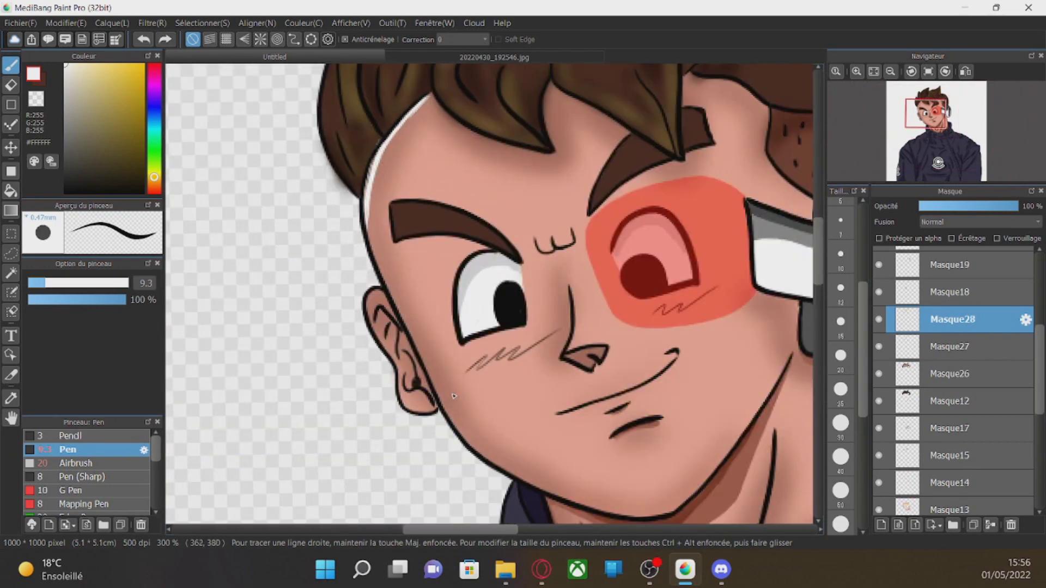
Set the stroke correction to 40 and draw a white rim highlight inside the outer outline of the ear.
left_click(475, 39)
left_click(463, 399)
scroll(332, 304, "up", 5)
mouse_move(599, 234)
left_mouse_down()
mouse_move(536, 295)
mouse_move(567, 432)
left_mouse_up()
left_click_drag(818, 227, 818, 236)
mouse_move(532, 175)
left_mouse_down()
mouse_move(571, 305)
mouse_move(651, 411)
left_mouse_up()
left_click_drag(819, 236, 818, 245)
left_click_drag(645, 206, 742, 493)
left_click_drag(818, 244, 818, 255)
left_click_drag(735, 230, 790, 266)
Draw a white rim highlight inside the image-left jaw outline, from the ear lobe down to the collar.
left_click_drag(393, 529, 409, 530)
left_click_drag(500, 266, 610, 233)
left_click_drag(410, 529, 432, 529)
mouse_move(278, 219)
left_mouse_down()
mouse_move(335, 319)
mouse_move(502, 507)
left_mouse_up()
left_click_drag(818, 254, 818, 266)
left_click_drag(484, 257, 667, 362)
left_click_drag(431, 530, 453, 530)
left_click_drag(303, 355, 572, 471)
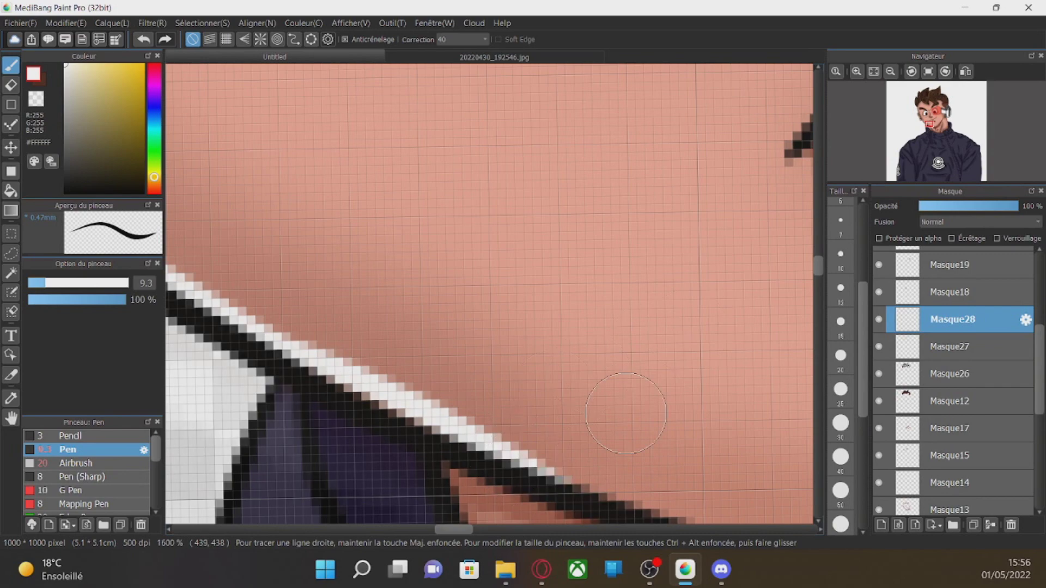
Draw a white rim highlight inside the image-left collar edge and along the upper shoulder slope.
scroll(625, 414, "down", 5)
scroll(625, 414, "up", 2)
left_click_drag(328, 198, 357, 248)
left_click_drag(818, 263, 817, 256)
scroll(804, 260, "up", 5)
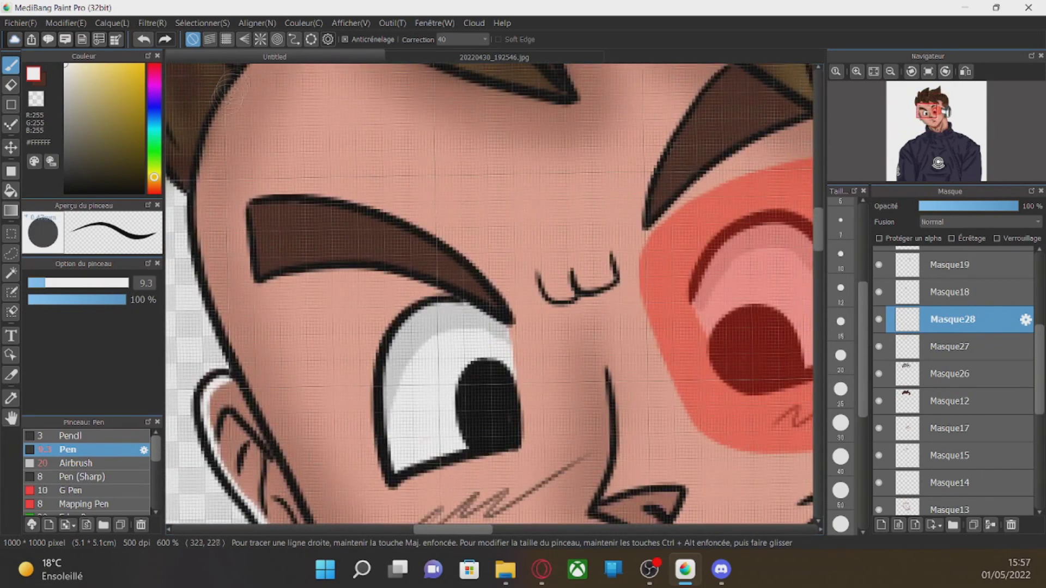
left_click_drag(497, 71, 478, 177)
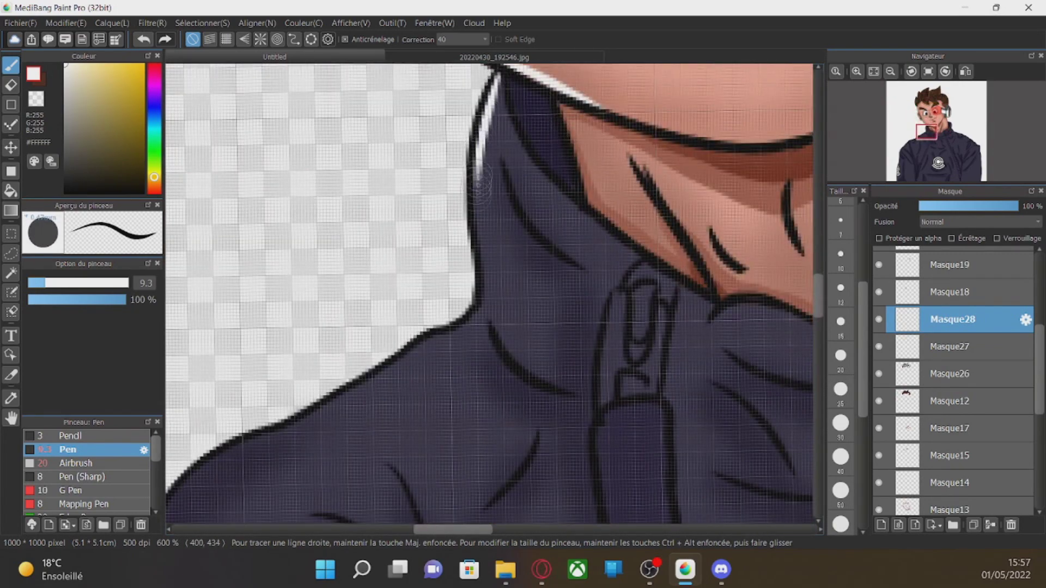
scroll(490, 294, "down", 3)
left_click_drag(193, 273, 289, 219)
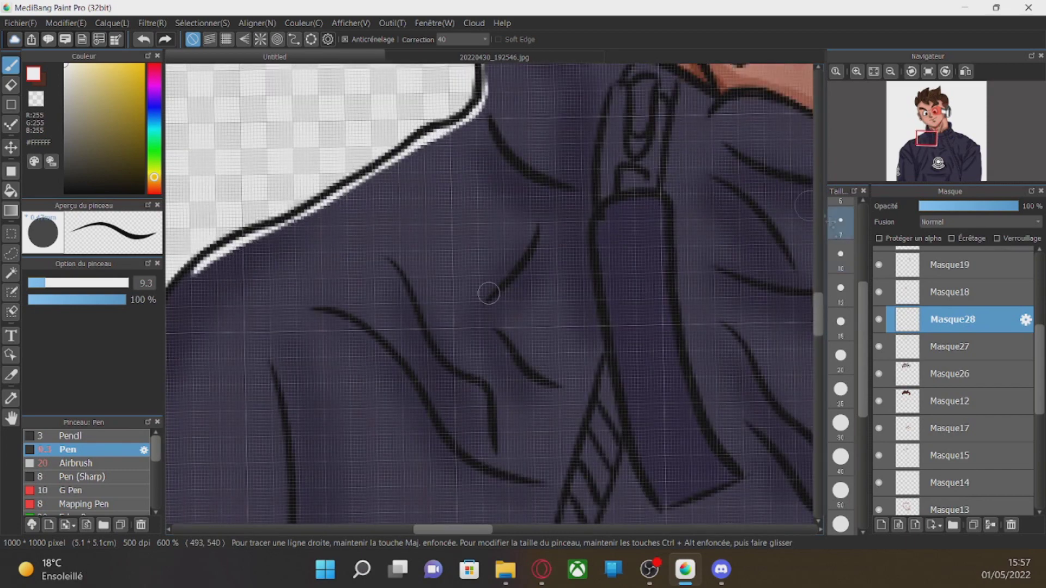
Continue the white rim highlight along the image-left shoulder outline and over the upper sleeve.
scroll(706, 148, "up", 3)
left_click_drag(597, 513, 811, 307)
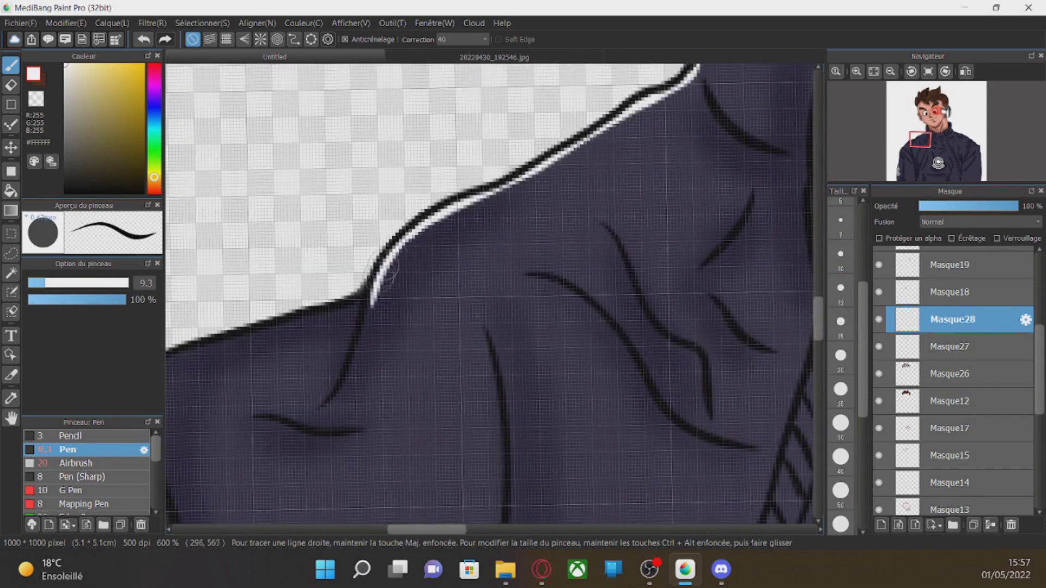
scroll(387, 267, "left", 3)
mouse_move(354, 376)
left_mouse_down()
mouse_move(502, 331)
mouse_move(403, 356)
left_mouse_up()
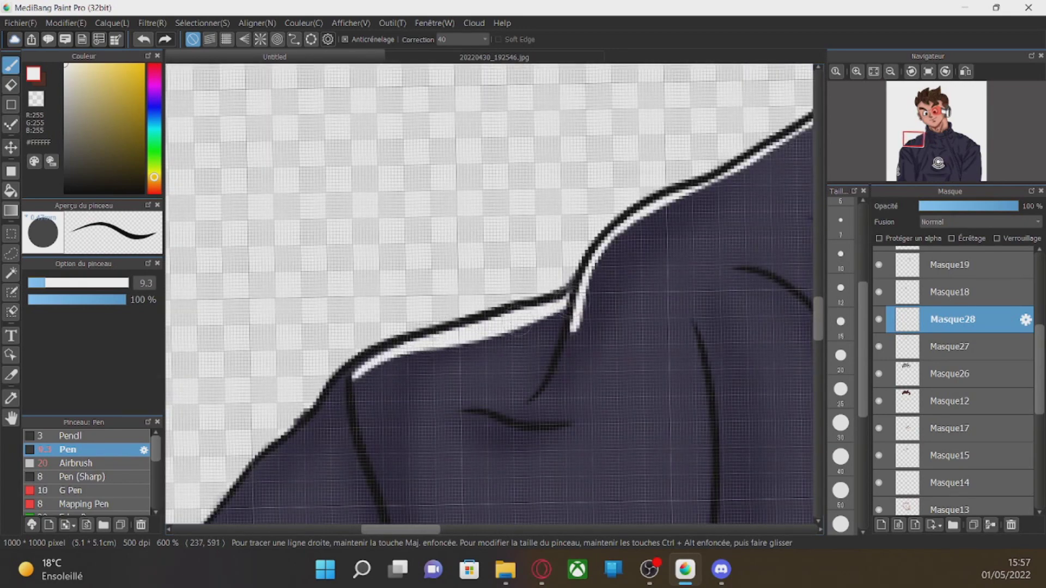
scroll(371, 370, "down", 3)
scroll(371, 356, "left", 3)
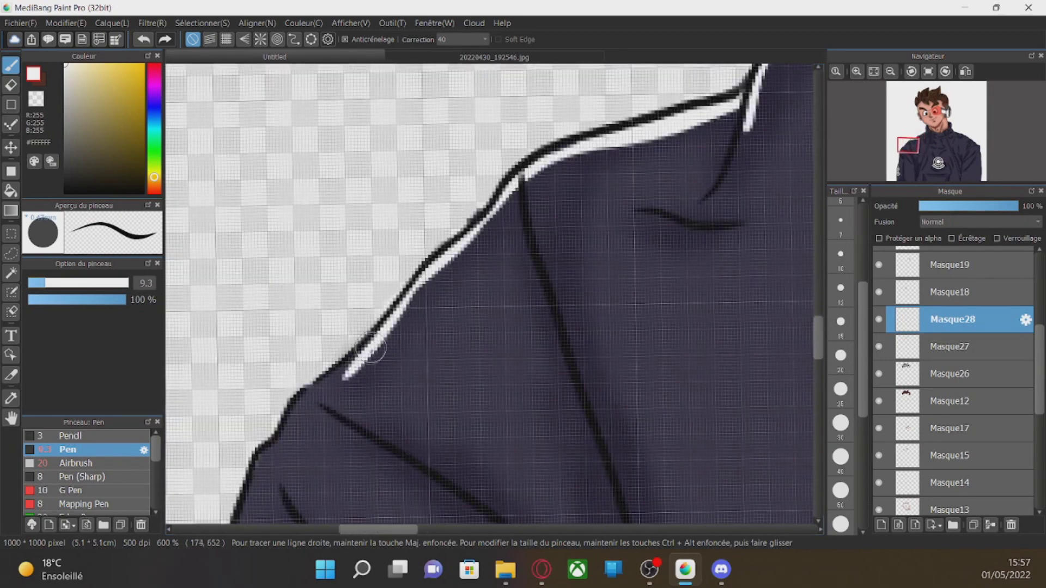
scroll(271, 470, "left", 3)
scroll(366, 479, "down", 3)
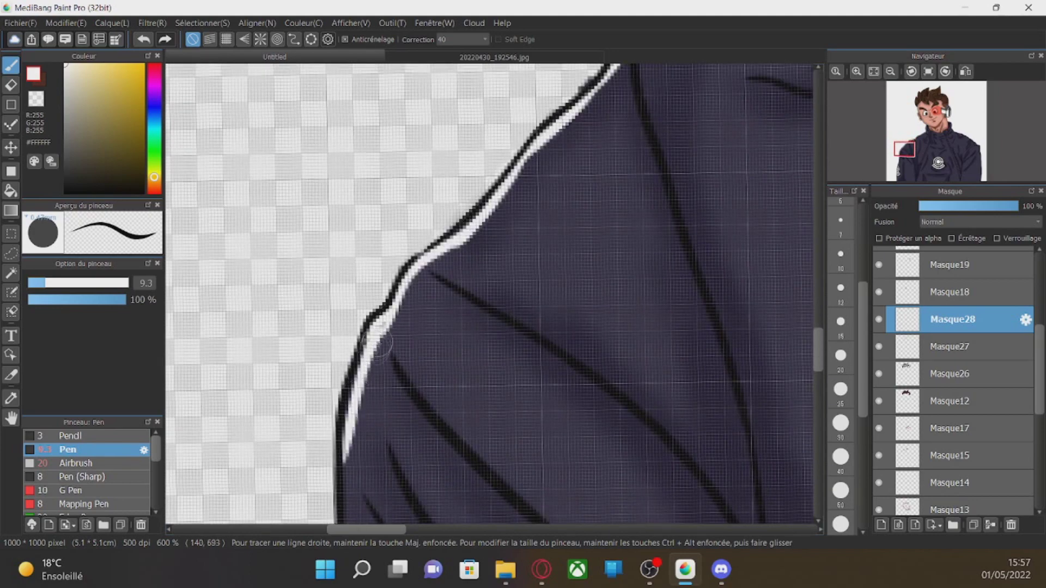
Draw the white rim highlight down the image-left sleeve edge and below the patch to the canvas edge.
scroll(695, 275, "down", 3)
left_click_drag(351, 294, 344, 485)
left_click_drag(818, 365, 818, 444)
mouse_move(272, 204)
left_mouse_down()
mouse_move(284, 256)
mouse_move(281, 368)
left_mouse_up()
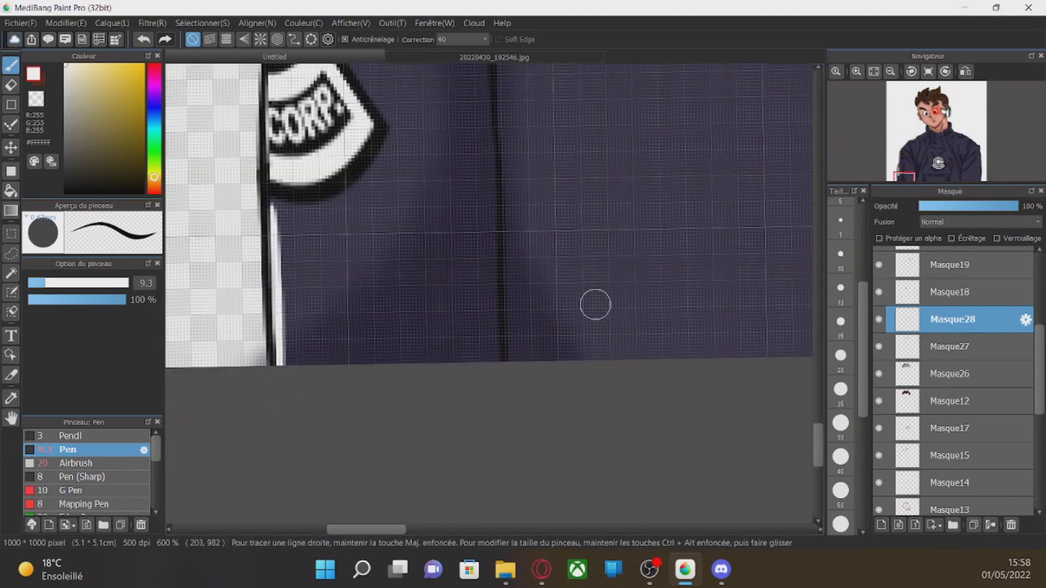
Draw small white highlights at the mouth corner, along the neck edge beside the collar and on the throat line.
scroll(595, 305, "down", 6)
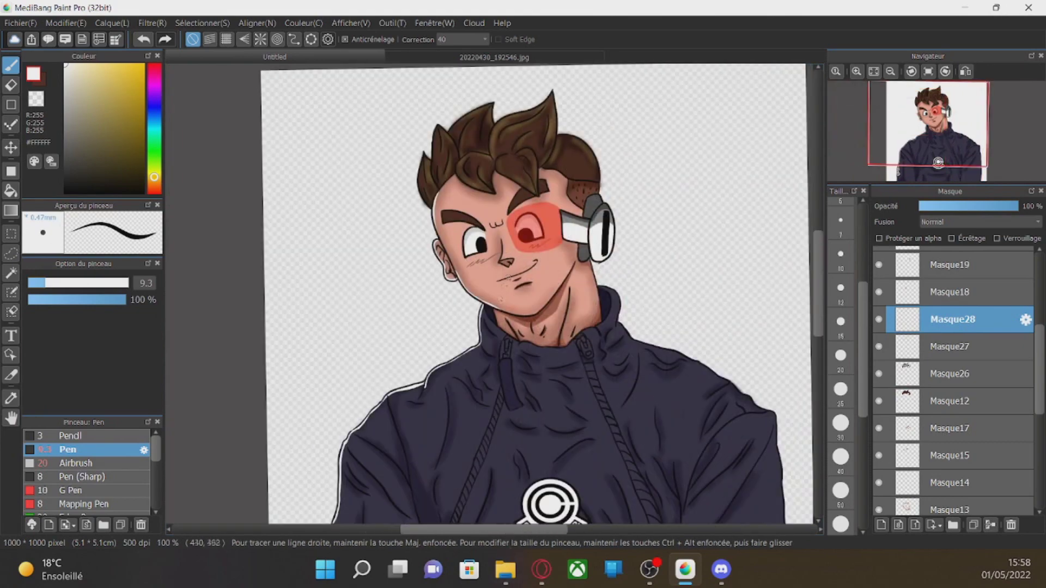
scroll(520, 266, "up", 6)
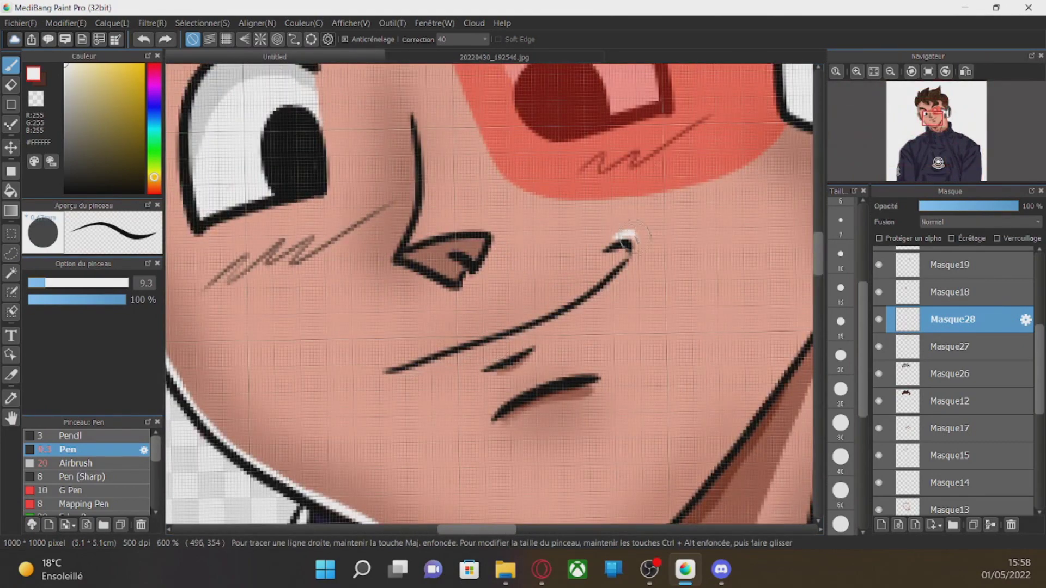
left_click_drag(818, 254, 819, 273)
mouse_move(368, 338)
left_mouse_down()
mouse_move(429, 472)
mouse_move(508, 517)
left_mouse_up()
left_click_drag(818, 273, 818, 290)
left_click_drag(599, 251, 609, 311)
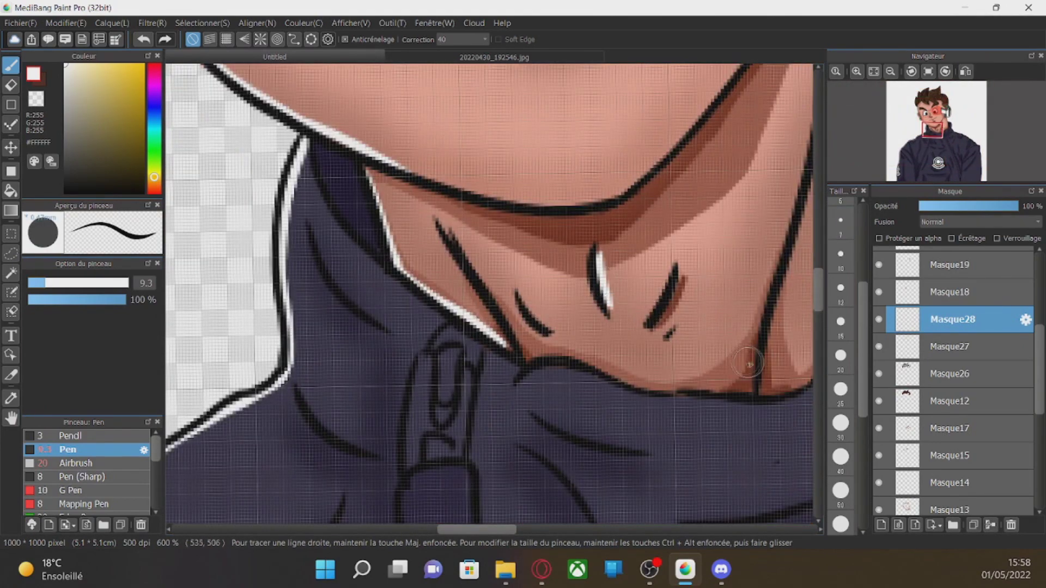
Move the white highlight layer Masque28 up the stack, directly above Masque20.
left_click_drag(501, 529, 552, 530)
left_click_drag(818, 290, 818, 257)
scroll(938, 313, "up", 5)
left_click_drag(943, 457, 943, 341)
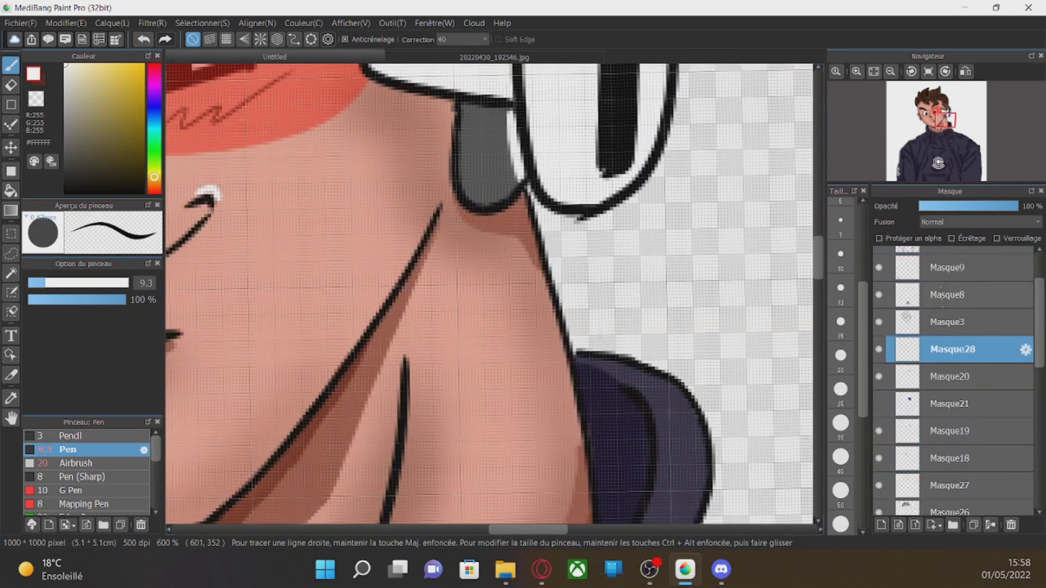
scroll(550, 327, "down", 3)
left_click_drag(567, 183, 586, 401)
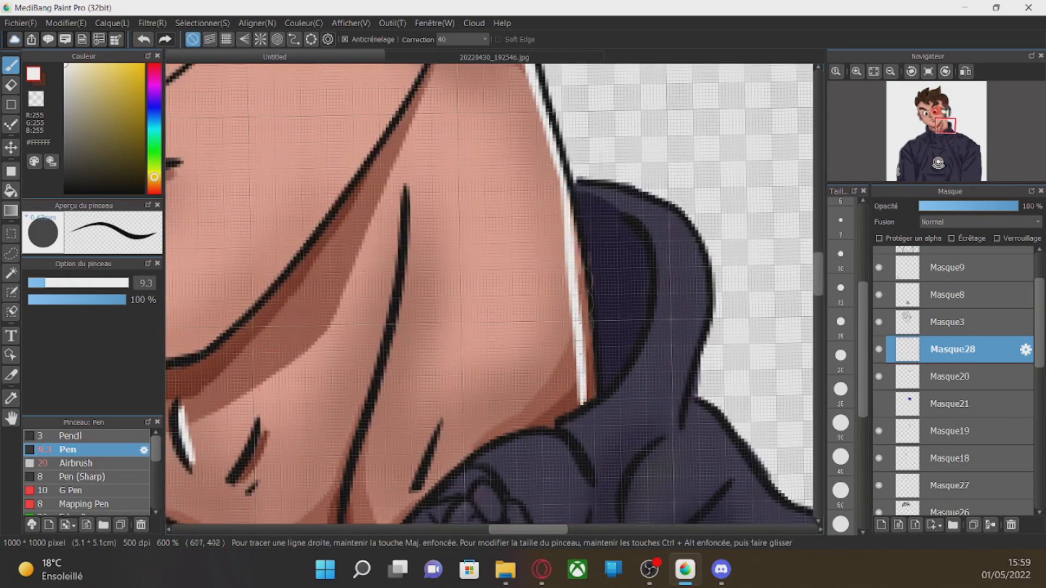
key("ctrl+z")
key("ctrl+z")
Draw a white rim highlight inside the image-right collar edge and along the image-right shoulder outline.
mouse_move(576, 184)
left_mouse_down()
mouse_move(686, 241)
mouse_move(689, 359)
left_mouse_up()
scroll(687, 348, "down", 5)
left_click_drag(691, 120, 736, 176)
scroll(545, 482, "right", 5)
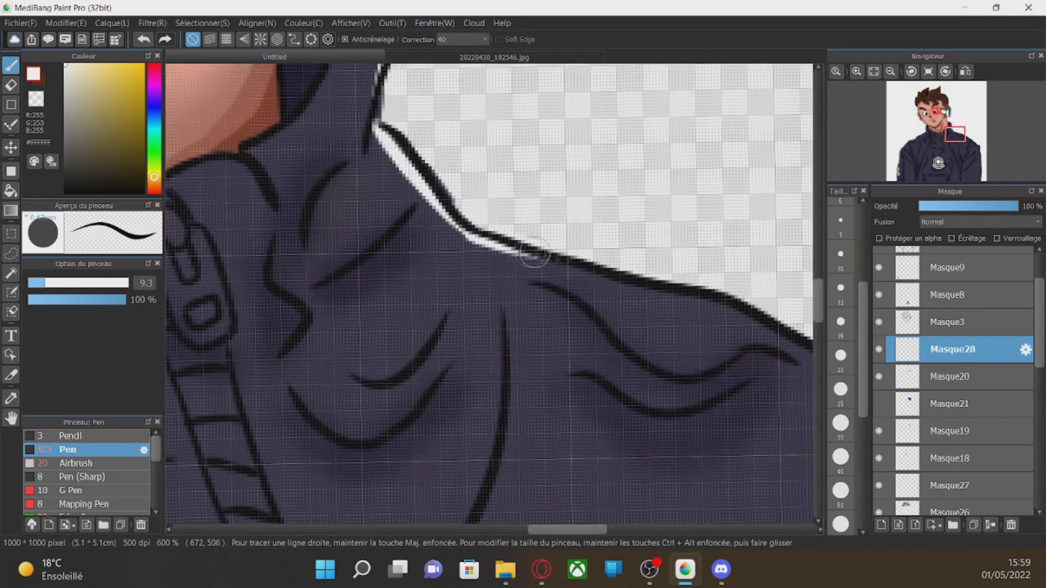
left_click_drag(533, 253, 794, 337)
scroll(515, 264, "right", 8)
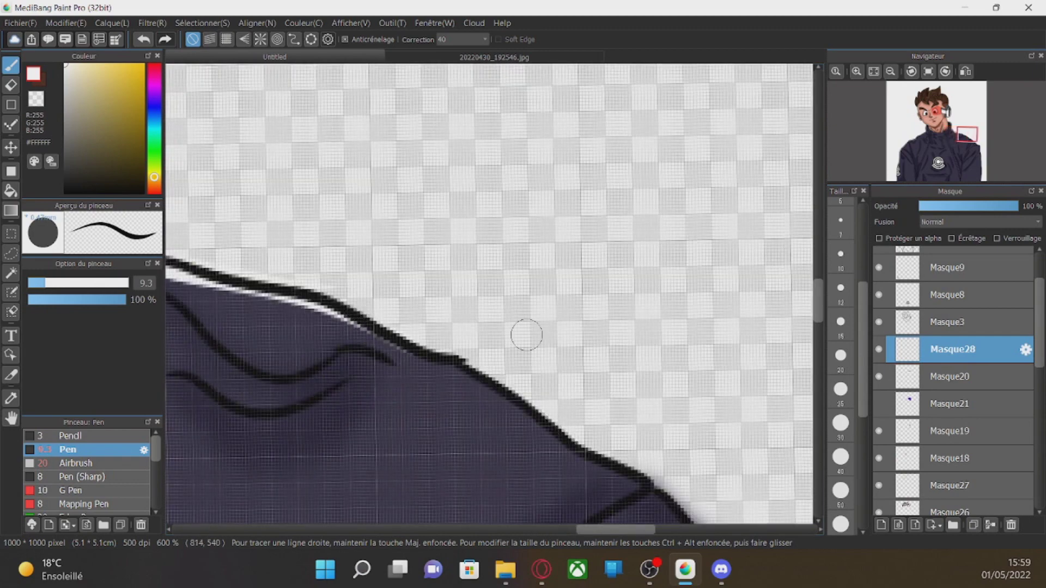
Try small white Pen highlights on the sleeve folds, chest folds and lower hem edges of the jacket.
scroll(526, 334, "down", 8)
scroll(494, 418, "up", 5)
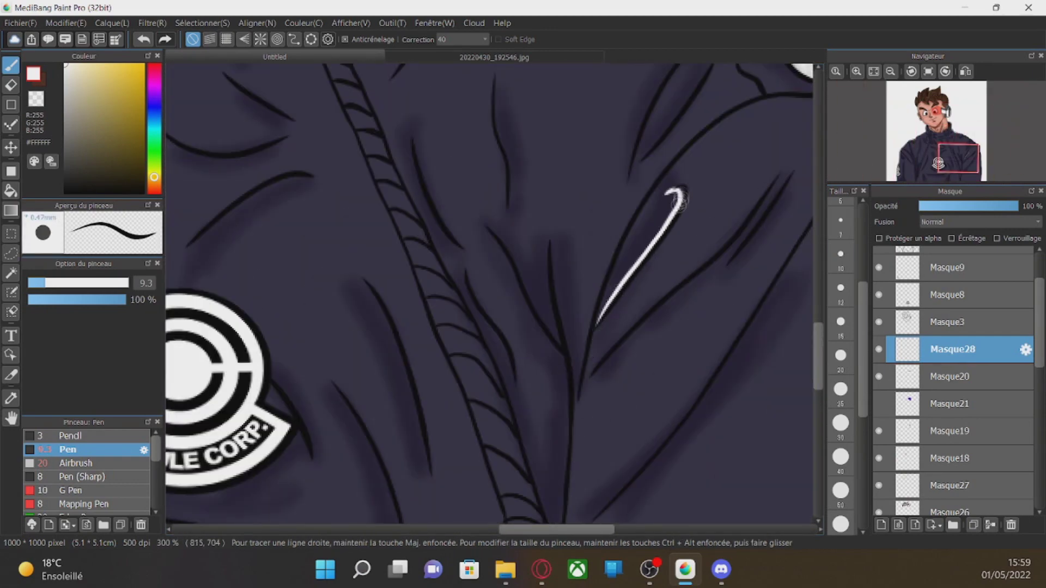
scroll(463, 116, "down", 5)
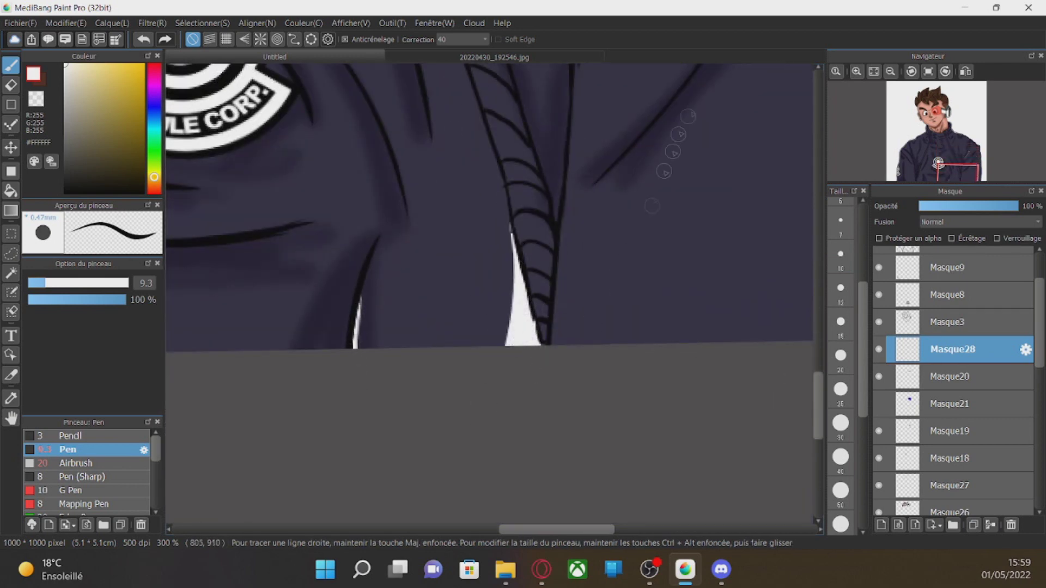
scroll(618, 272, "left", 5)
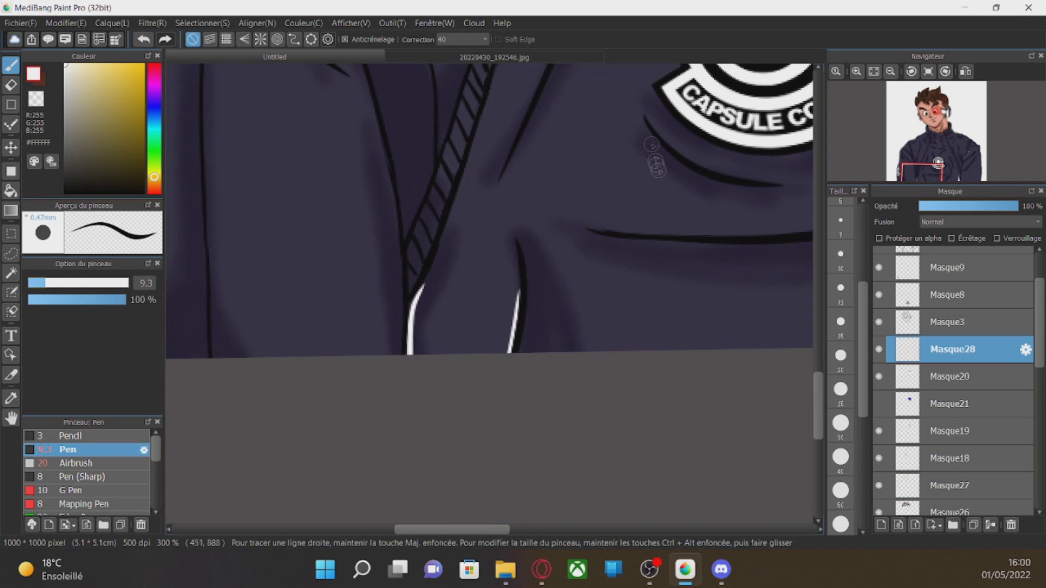
scroll(427, 294, "up", 5)
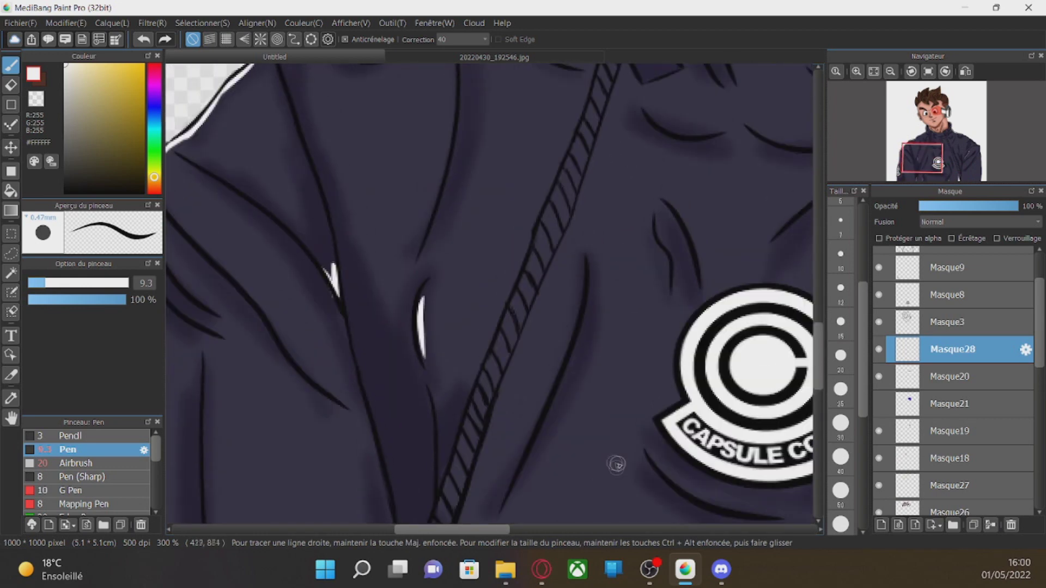
scroll(603, 473, "right", 5)
scroll(708, 165, "down", 6)
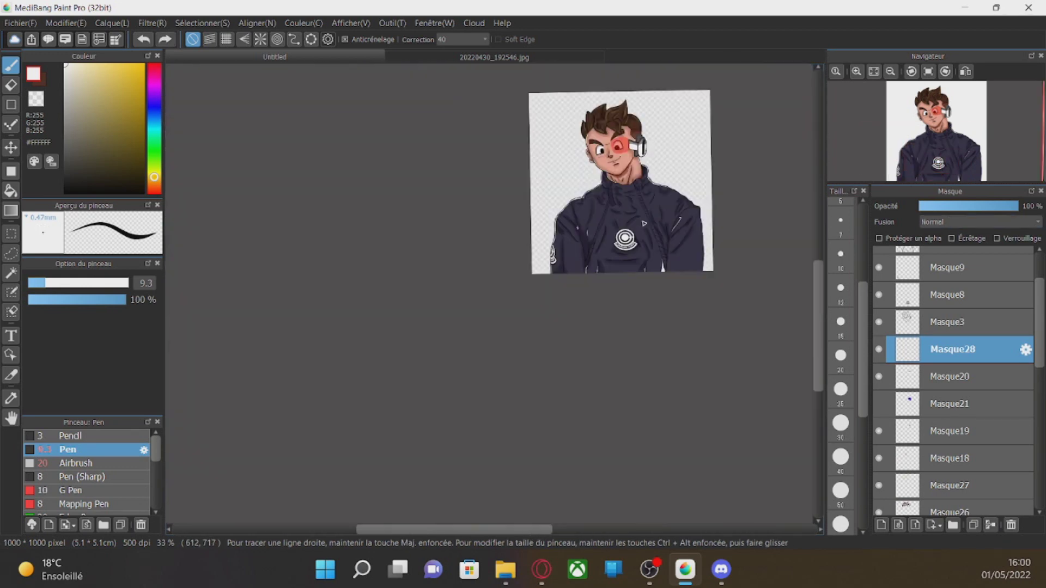
scroll(644, 224, "up", 2)
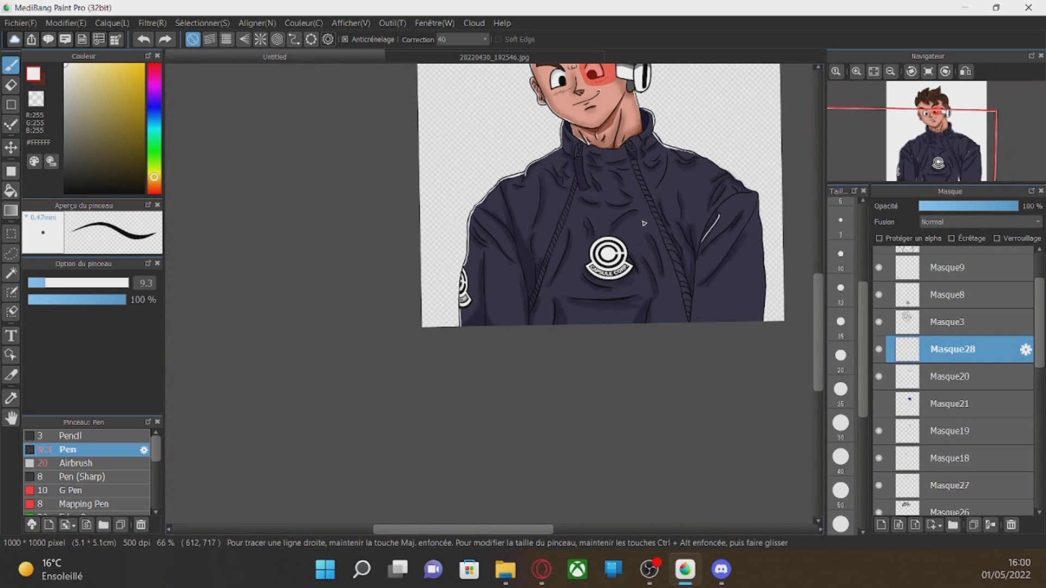
scroll(644, 223, "up", 3)
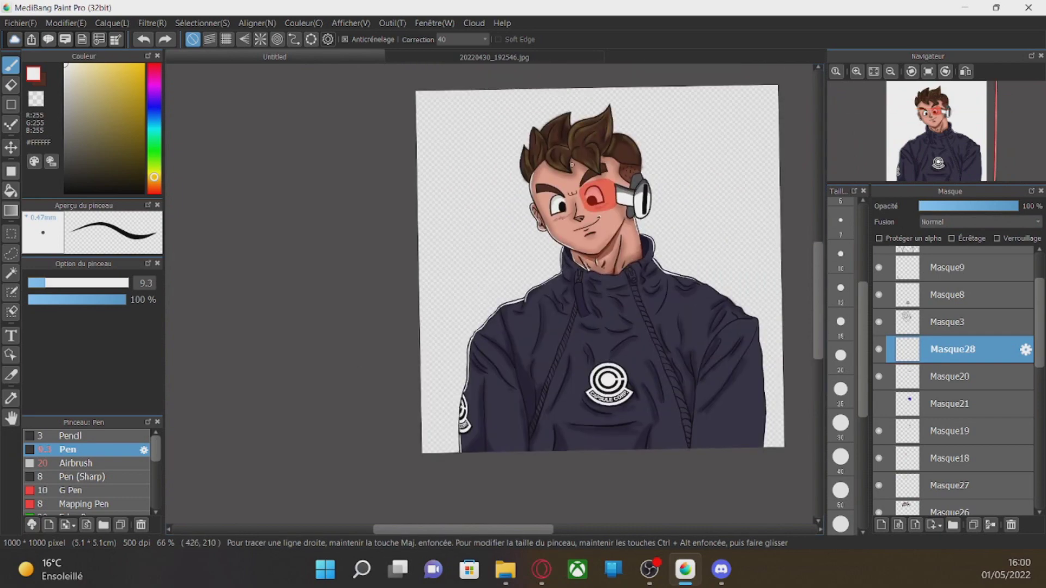
On layer Masque7 at 24% opacity, draw white glare streaks across the red visor lens with the Pen.
scroll(958, 349, "up", 3)
left_click(959, 260)
scroll(573, 141, "down", 4)
scroll(573, 140, "up", 8)
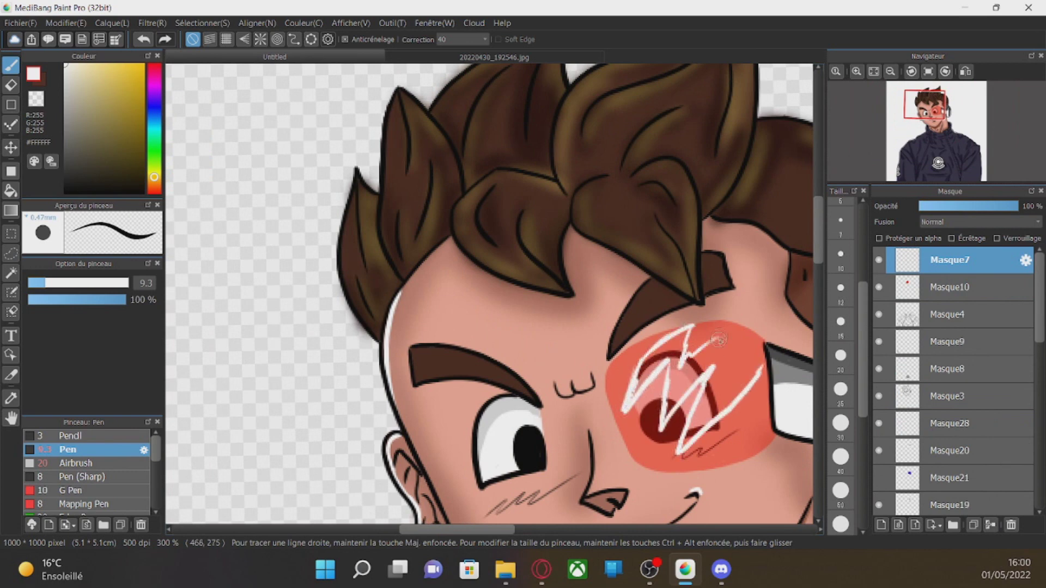
left_click_drag(719, 339, 758, 371)
left_click(942, 206)
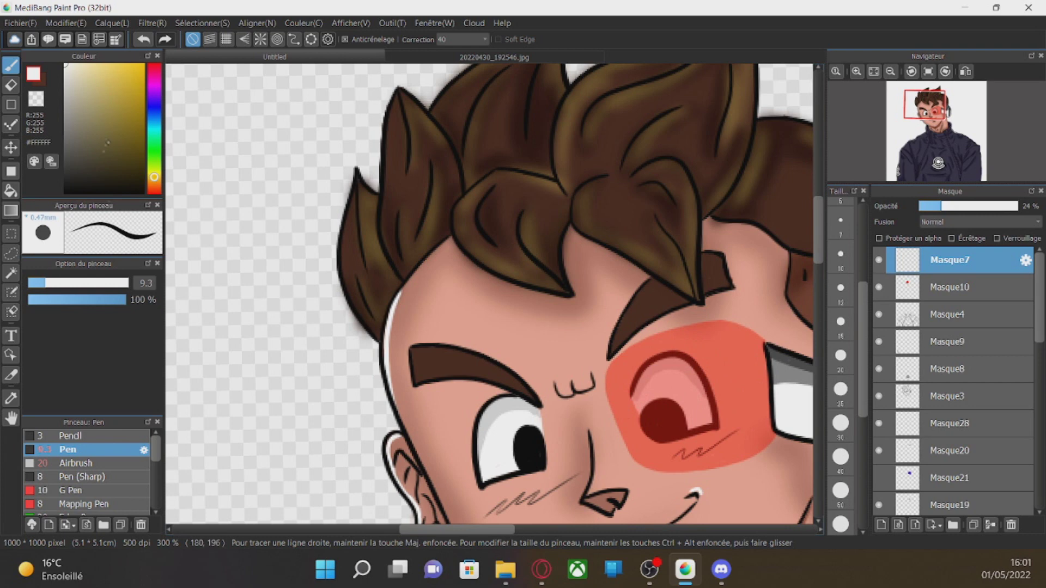
left_click_drag(71, 283, 64, 282)
mouse_move(647, 357)
left_mouse_down()
mouse_move(625, 408)
mouse_move(682, 429)
mouse_move(754, 390)
left_mouse_up()
On a new top layer, airbrush a yellow #FFCB00 highlight along the image-left eyebrow at size 20.
left_click(882, 525)
left_click(143, 66)
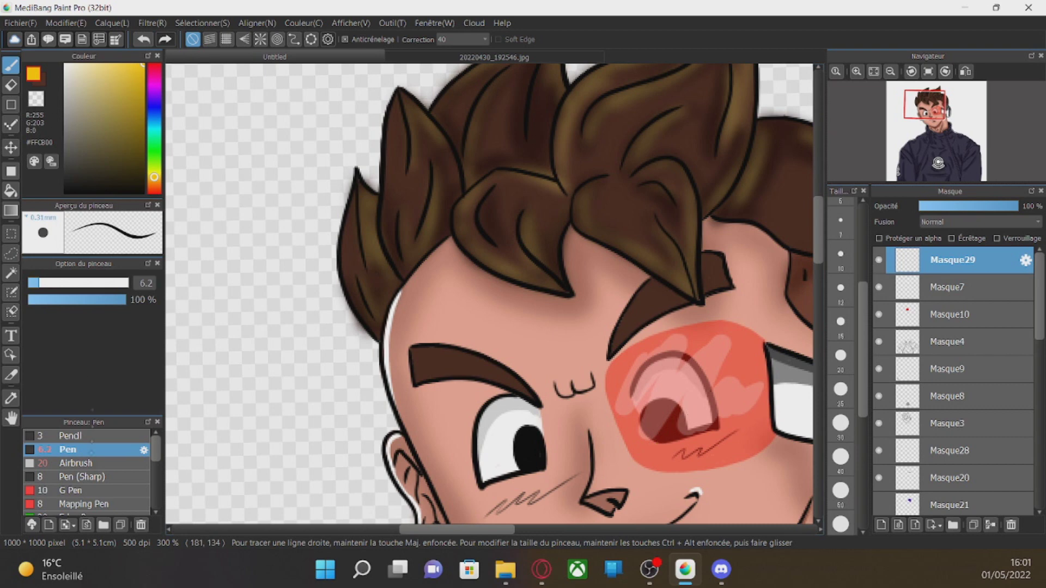
left_click(82, 463)
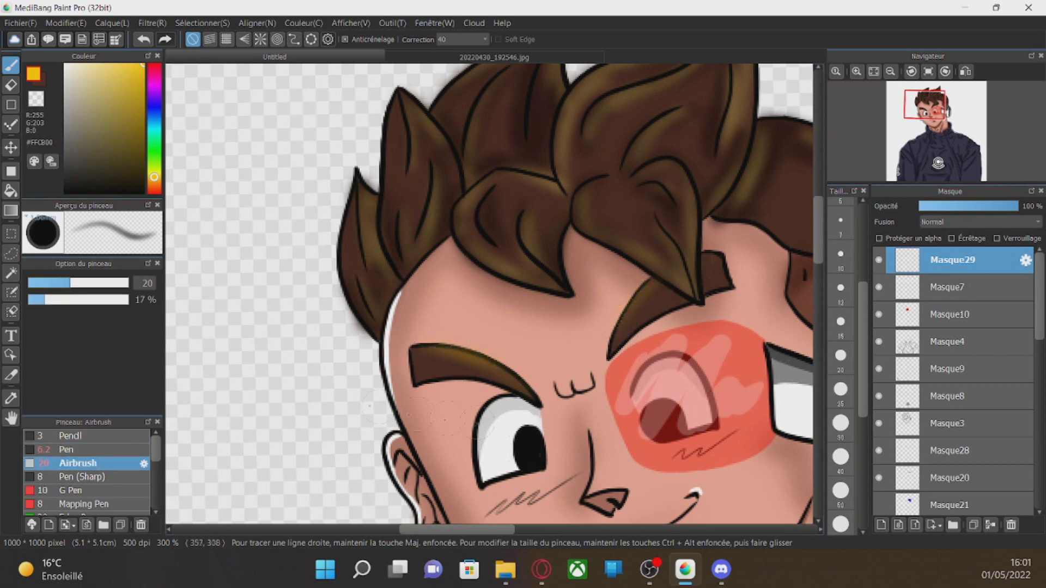
On a new layer directly above Masque4, airbrush bright green #1BFF00 into both pupils.
left_click(154, 153)
left_click(948, 342)
left_click(880, 525)
left_click_drag(660, 410, 660, 418)
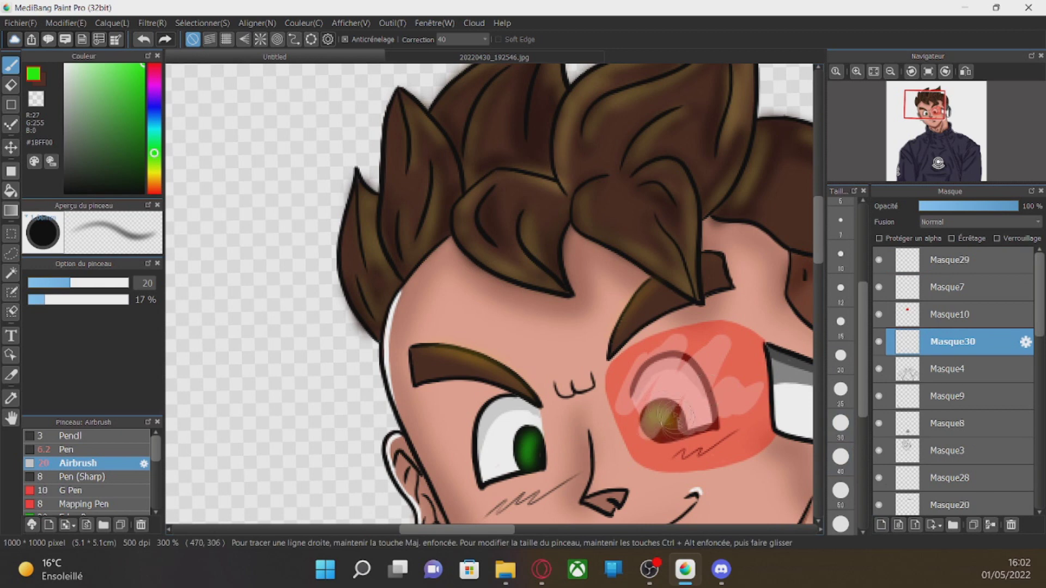
On layer Masque29, airbrush yellow-green #E0FF00 strokes over the image-left shoulder folds at size 20.
left_click(913, 262)
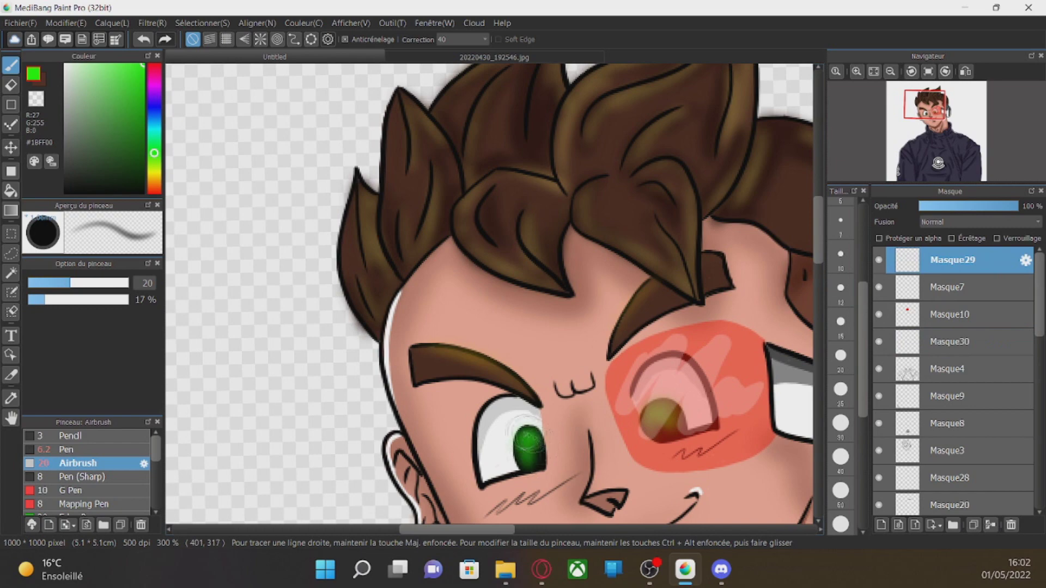
left_click(154, 170)
left_click_drag(818, 219, 818, 296)
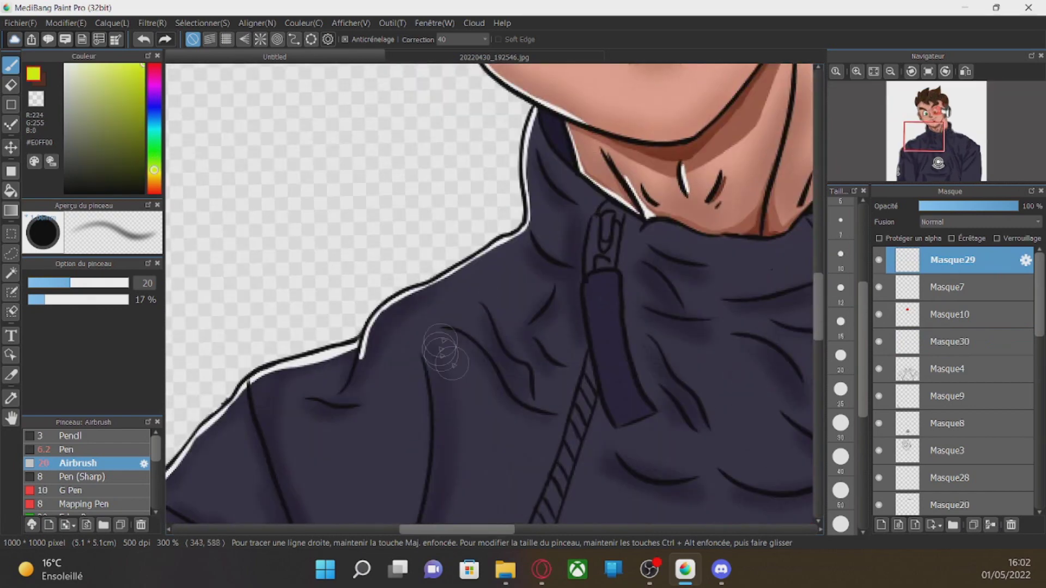
left_click_drag(444, 328, 559, 415)
left_click_drag(340, 397, 527, 232)
scroll(638, 114, "down", 3)
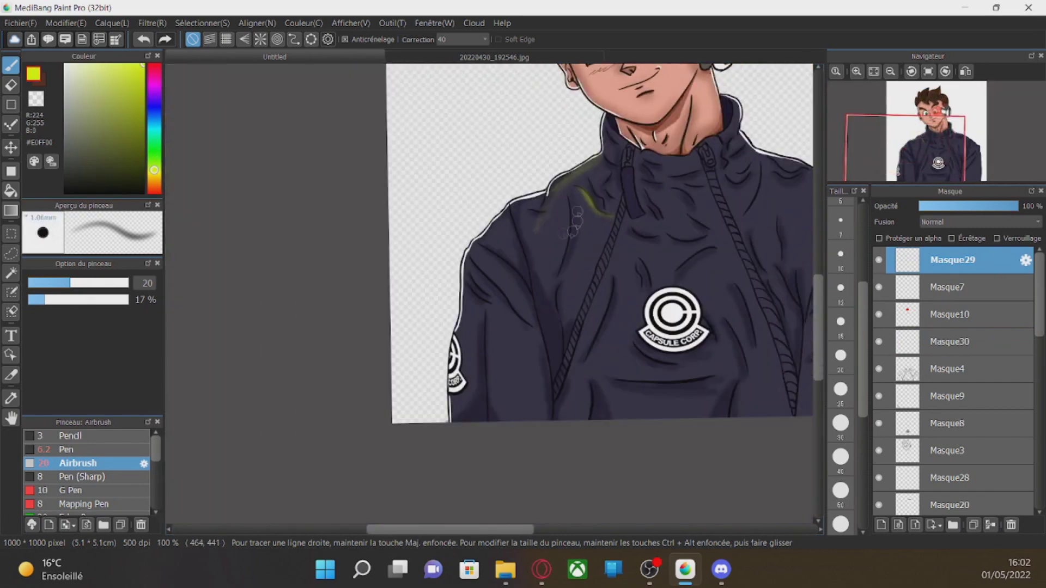
Set the airbrush size to 55 and paint yellow-green flame-like streaks over the jacket and the surrounding background.
left_click(106, 282)
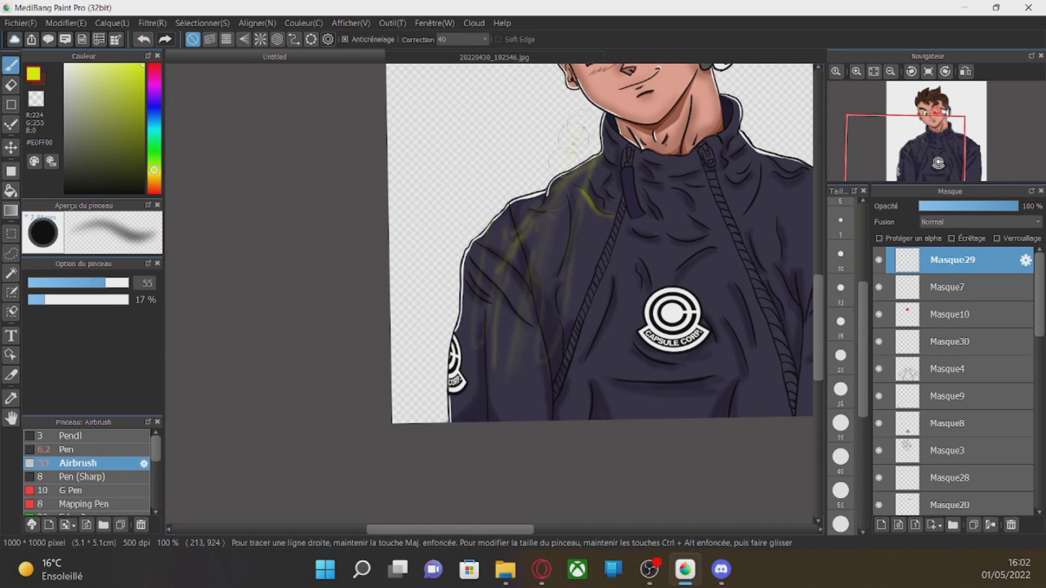
left_click_drag(509, 142, 479, 406)
left_click_drag(473, 141, 452, 416)
left_click_drag(588, 201, 510, 414)
left_click_drag(621, 231, 592, 406)
left_click_drag(495, 527, 554, 527)
left_click_drag(578, 158, 545, 327)
left_click_drag(526, 179, 501, 411)
left_click_drag(656, 226, 613, 397)
left_click_drag(643, 207, 611, 398)
left_click_drag(817, 327, 818, 303)
left_click_drag(501, 207, 474, 378)
left_click_drag(817, 303, 816, 279)
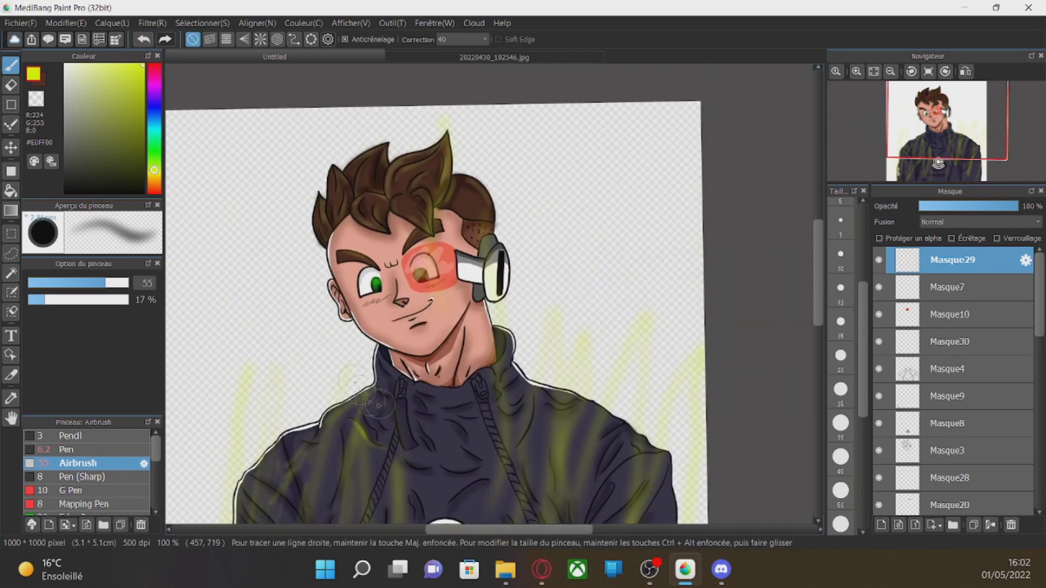
Airbrush long orange #FF8500 flame streaks between the yellow-green ones over the jacket and background.
scroll(548, 441, "down", 3)
left_click(154, 183)
left_click_drag(265, 160, 316, 482)
mouse_move(473, 481)
left_mouse_down()
mouse_move(506, 435)
mouse_move(558, 117)
left_mouse_up()
scroll(555, 131, "down", 3)
left_click_drag(334, 169, 431, 428)
left_click_drag(231, 218, 315, 466)
left_click_drag(354, 520, 485, 374)
scroll(484, 374, "down", 3)
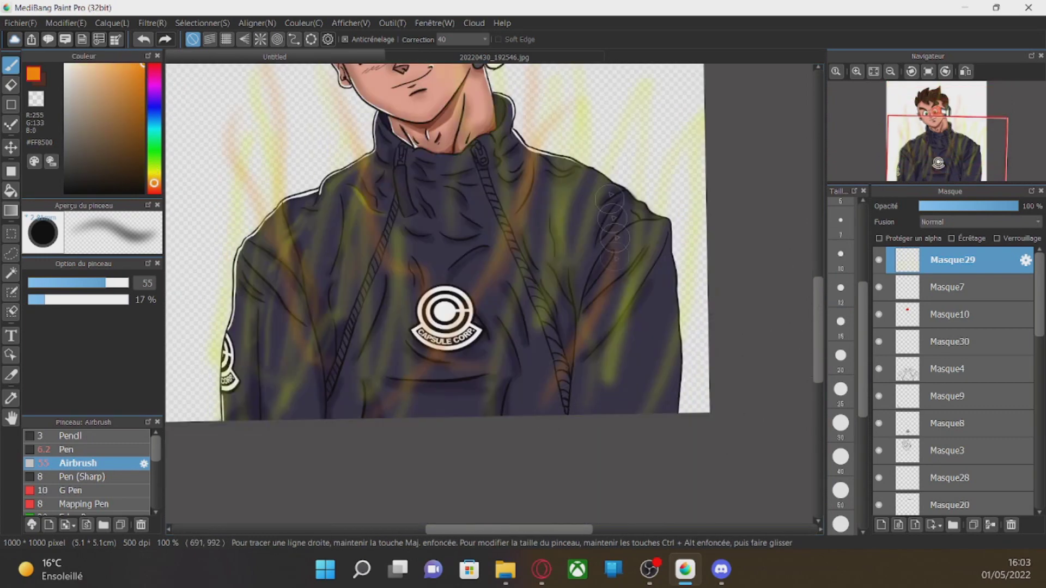
left_click_drag(635, 416, 680, 96)
scroll(680, 98, "up", 5)
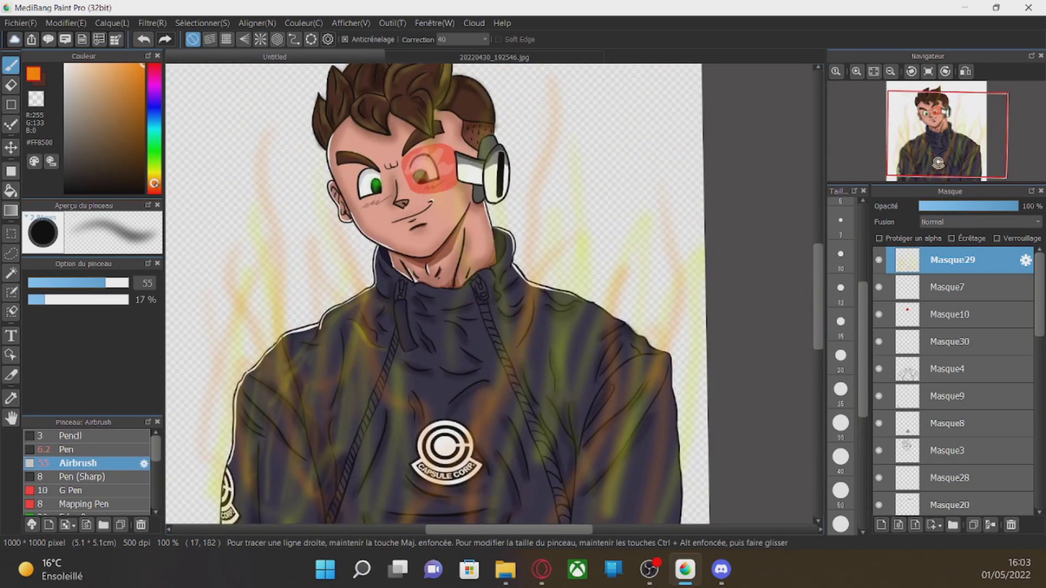
Airbrush red-orange #FF3900 streaks over both shoulders, the chest and the background beside the head.
left_click(154, 189)
left_click_drag(267, 142, 307, 329)
left_click_drag(300, 156, 360, 305)
left_click_drag(475, 369, 527, 204)
left_click_drag(566, 422, 600, 188)
left_click_drag(600, 382, 666, 207)
left_click_drag(453, 433, 482, 357)
scroll(479, 354, "down", 3)
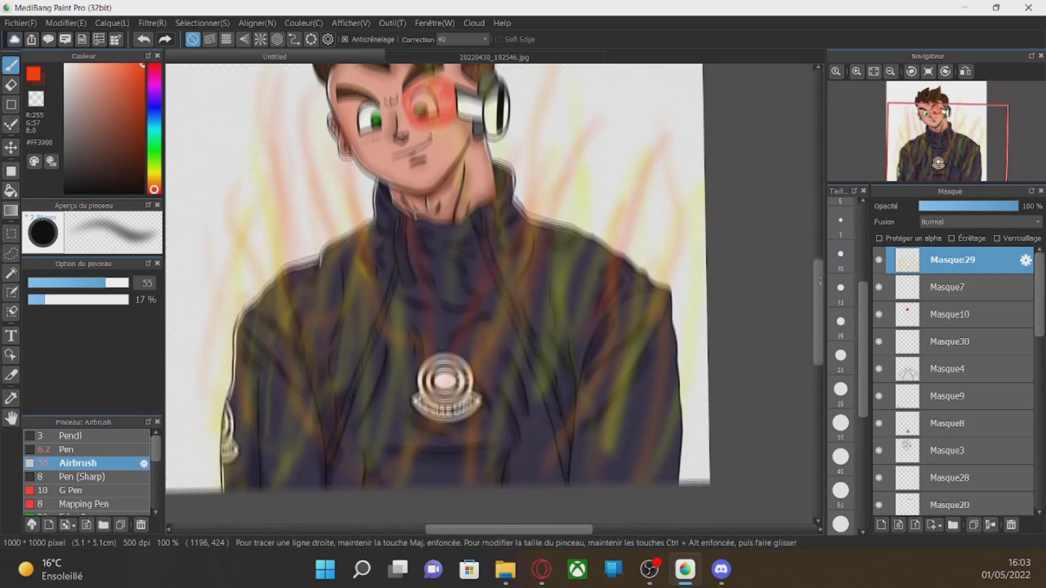
scroll(382, 273, "up", 6)
left_click_drag(284, 136, 298, 250)
Airbrush extra yellow-orange streaks over the image-left sleeve and jacket front, and set the colour to cyan (R 0, G 251, B 255).
left_click(153, 173)
left_click_drag(154, 173, 154, 174)
left_click_drag(269, 490, 210, 245)
left_click_drag(376, 474, 376, 139)
left_click_drag(500, 272, 498, 215)
left_click_drag(821, 284, 821, 311)
left_click(154, 128)
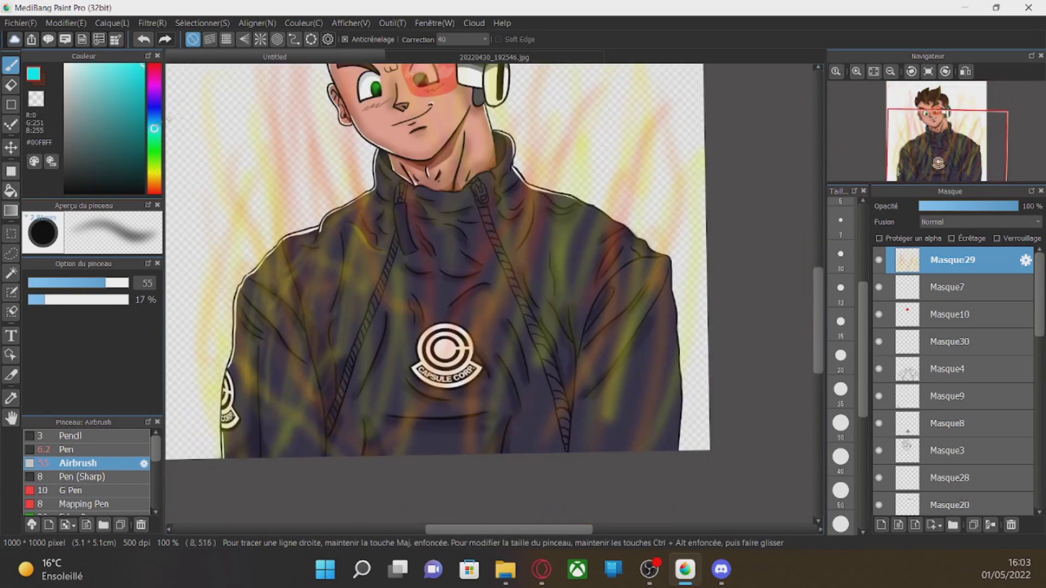
Try diagonal cyan airbrush streaks across the jacket on layer Masque29 and undo them.
left_click_drag(387, 343, 539, 207)
left_click_drag(311, 235, 234, 384)
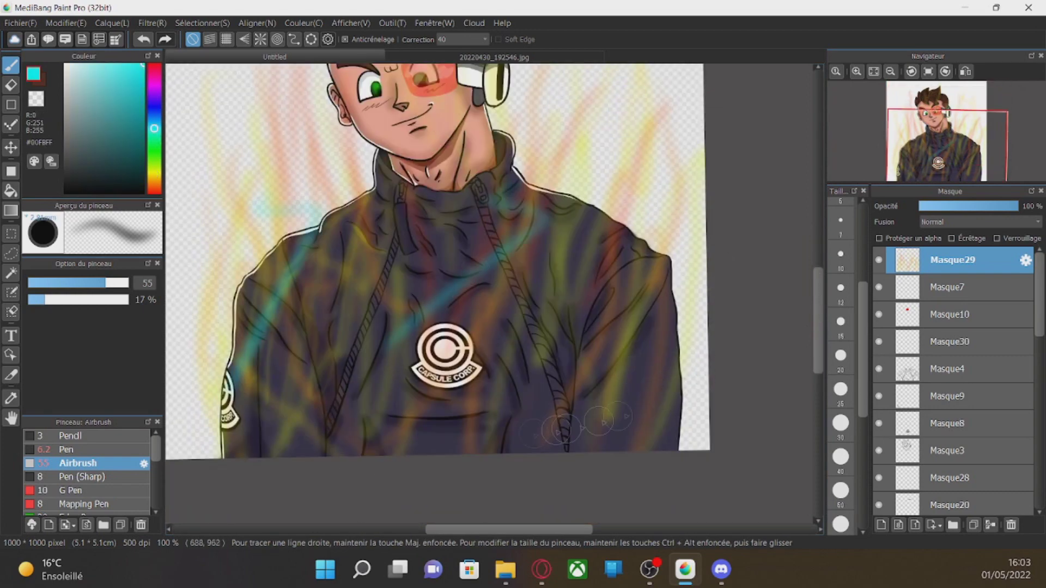
key("ctrl+z")
key("ctrl+z")
On a new top layer, airbrush angular cyan streaks across the chest, both shoulders and the lower jacket.
left_click(882, 525)
left_click_drag(569, 128, 438, 295)
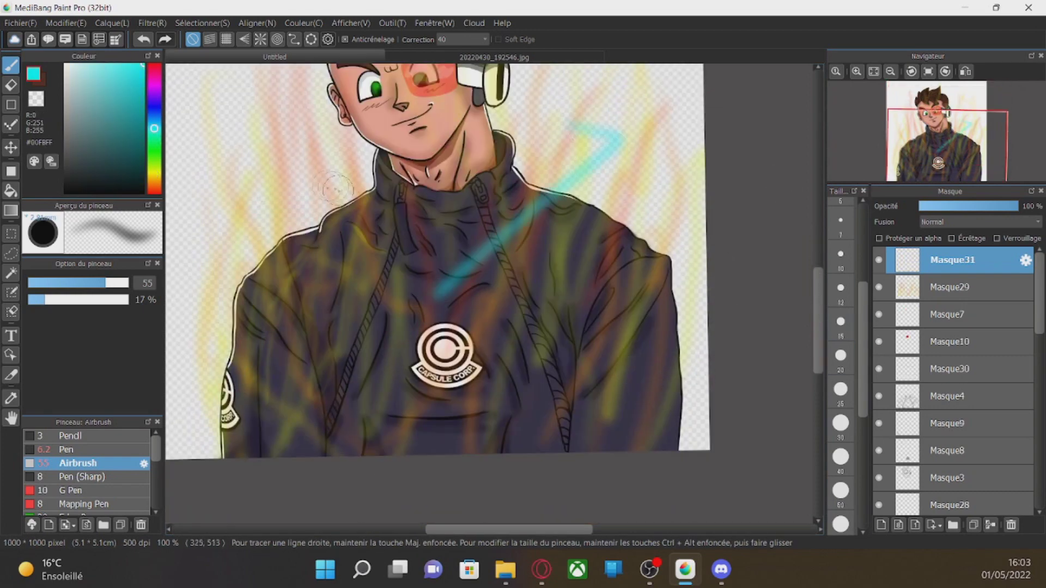
left_click_drag(328, 187, 420, 357)
left_click_drag(515, 433, 700, 159)
left_click_drag(349, 420, 305, 346)
Airbrush further cyan streaks over the hair, beside the ear and down the image-right sleeve.
scroll(430, 297, "up", 3)
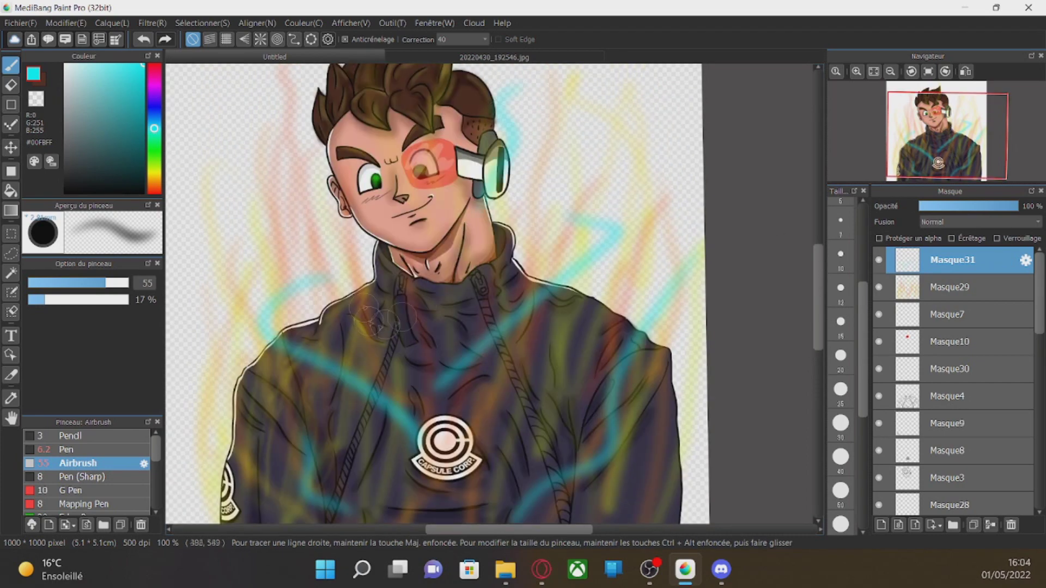
scroll(434, 298, "up", 2)
left_click_drag(440, 124, 381, 191)
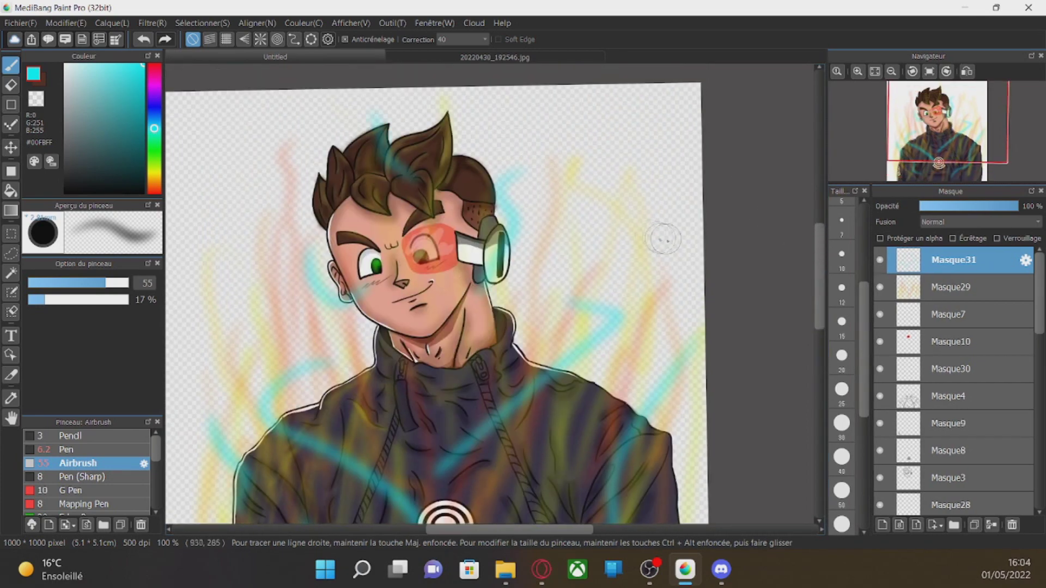
scroll(545, 305, "down", 3)
left_click_drag(687, 384, 576, 510)
left_click_drag(417, 477, 485, 372)
scroll(596, 346, "up", 3)
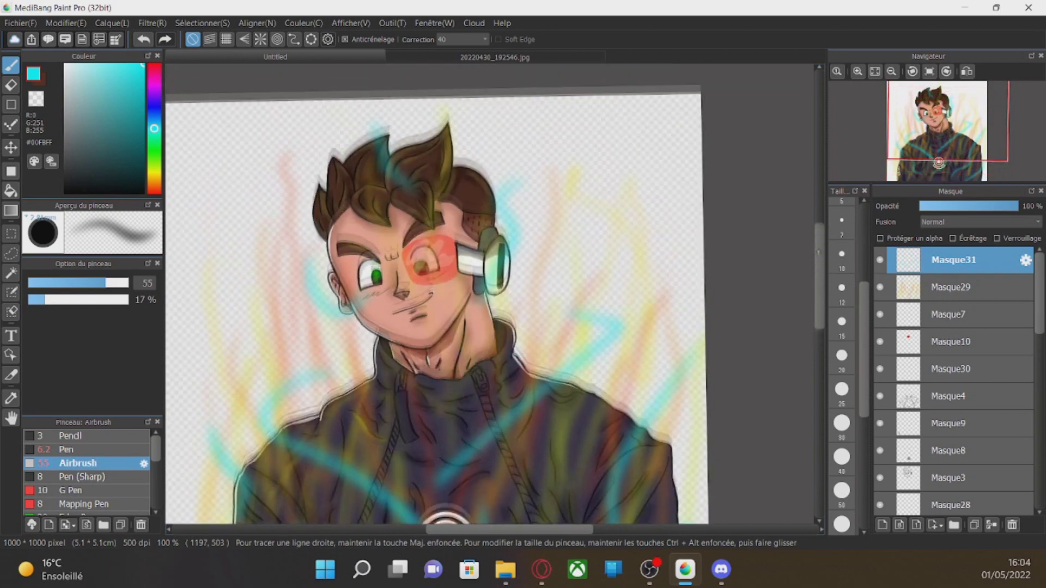
scroll(596, 345, "down", 6)
scroll(598, 305, "up", 2)
scroll(579, 153, "down", 3)
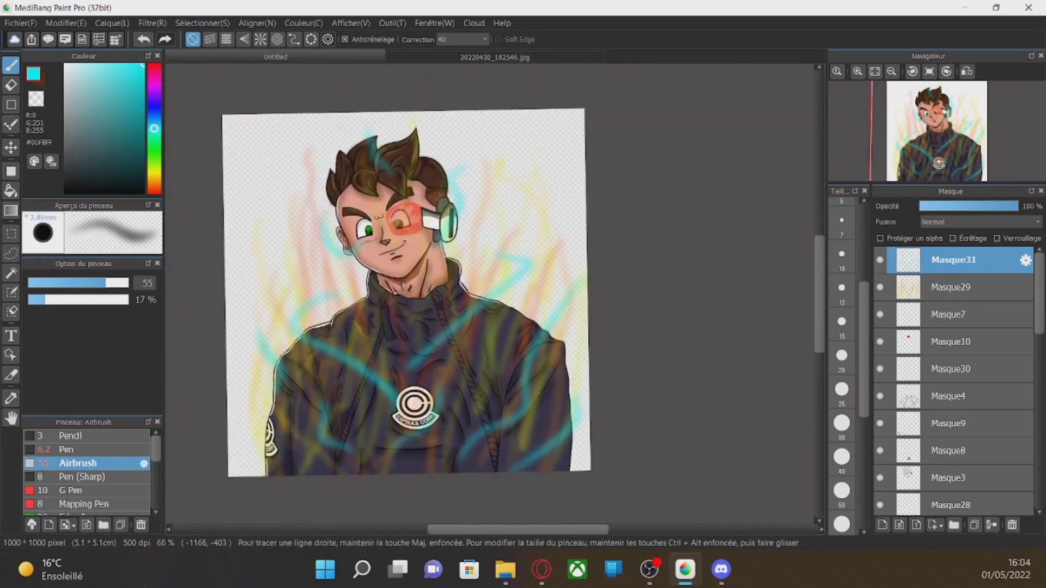
On a new layer placed directly below Masque29, airbrush a yellow #FFCB00 aura around the head and image-left shoulder and sleeve.
left_click(950, 287)
left_click_drag(154, 146, 154, 177)
left_click(882, 525)
left_click_drag(257, 481, 273, 379)
left_click_drag(951, 287, 932, 327)
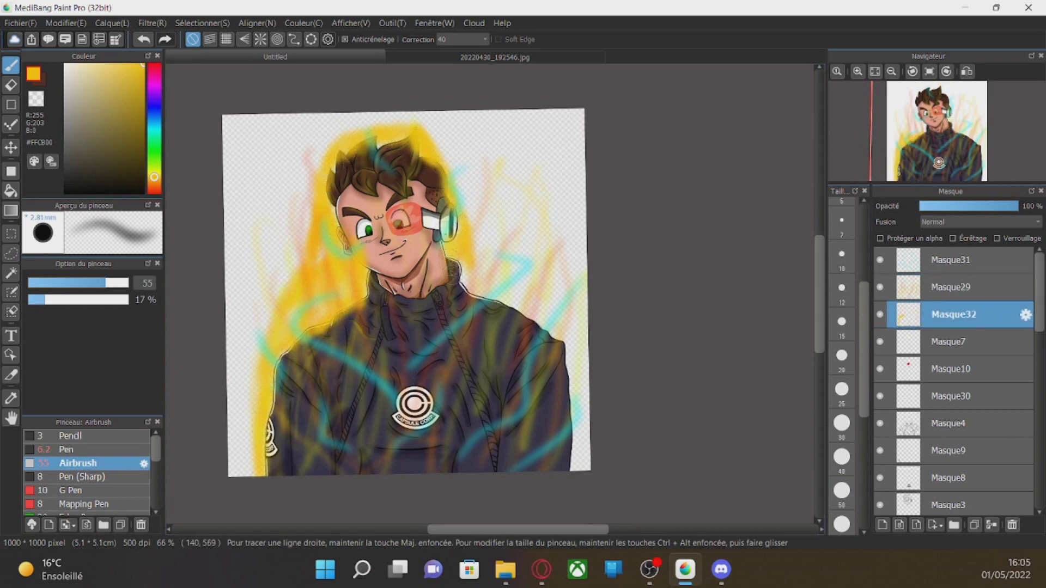
Extend the yellow aura along the image-right shoulder and sleeve and build it up around the hair.
left_click_drag(571, 334, 565, 389)
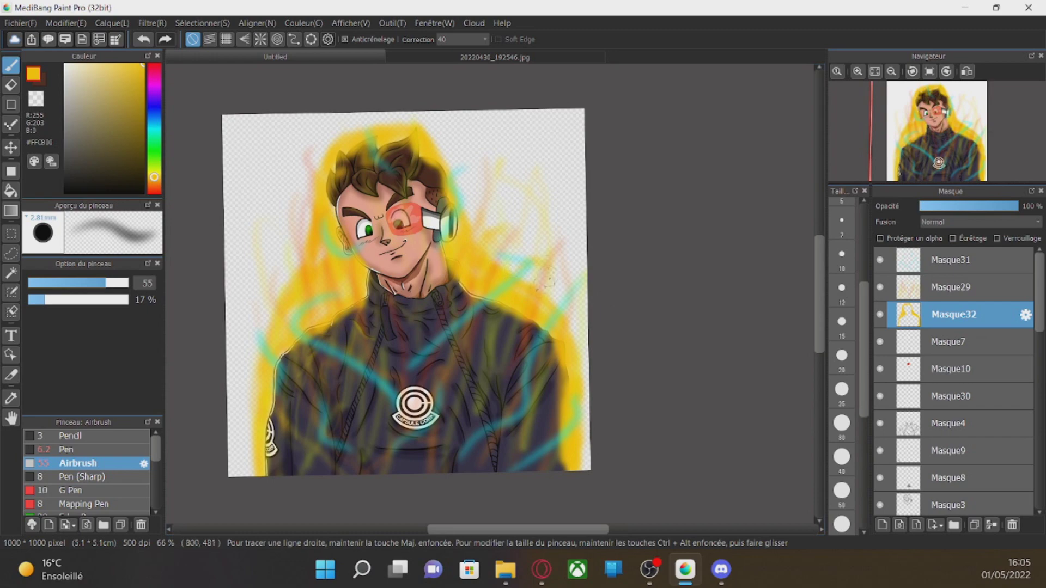
left_click_drag(467, 145, 444, 148)
left_click_drag(326, 132, 288, 220)
On layer Masque29, airbrush reddish streaks from the neck down the jacket front.
left_click(953, 287)
left_click(154, 186)
left_click_drag(154, 84, 154, 74)
left_click_drag(431, 275, 439, 376)
Open the dialog for saving the image as a PSD and choose the Bureau folder as destination.
left_click(66, 23)
mouse_move(21, 23)
left_click(65, 161)
left_click(245, 337)
left_click(218, 408)
left_click(58, 129)
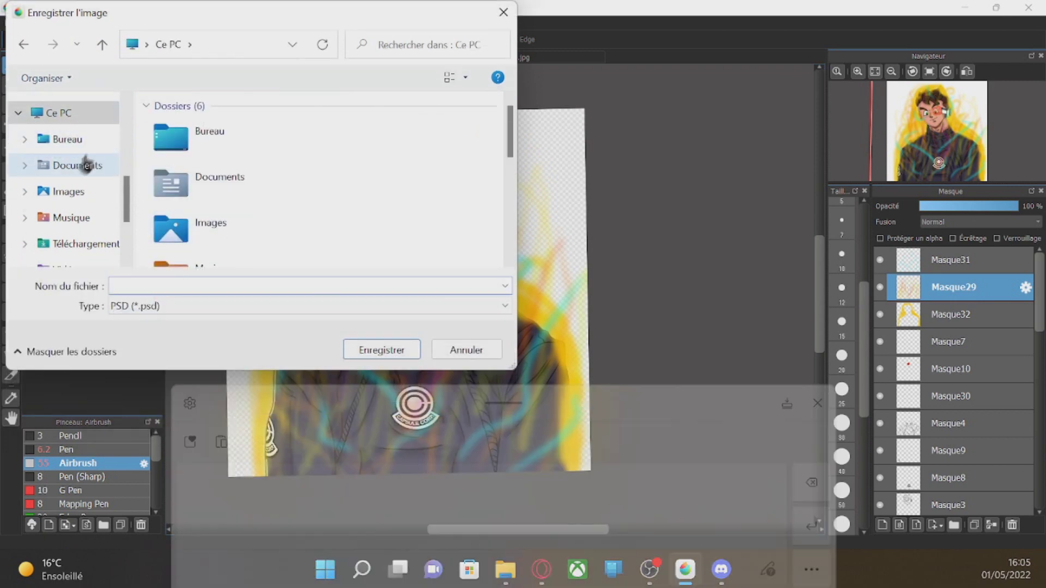
left_click(68, 139)
Name the file Inoxtag SSJ and save it as a PSD.
type("Inoxtag")
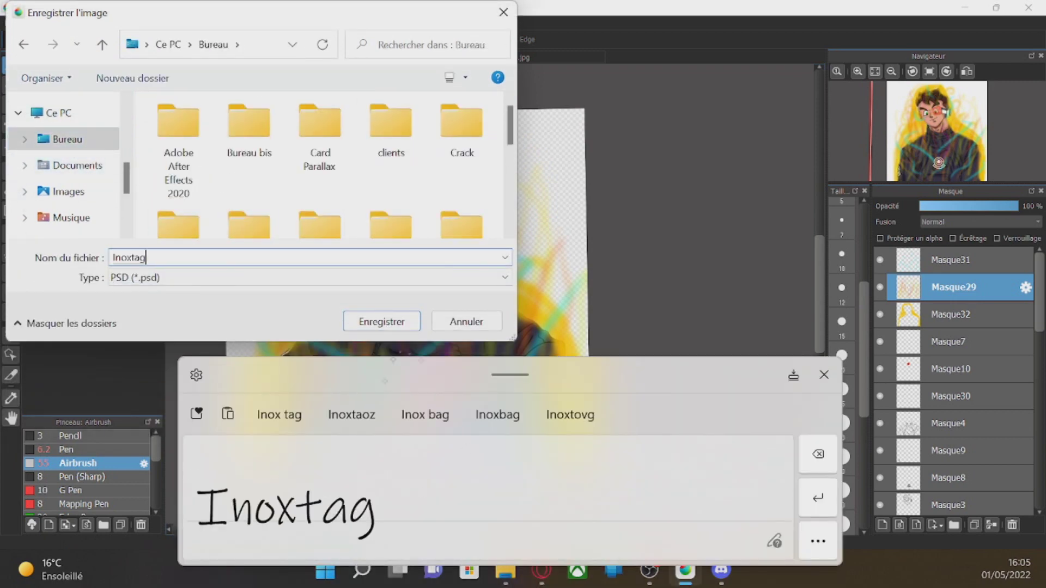
type(" 55 s")
left_click(817, 454)
type("g")
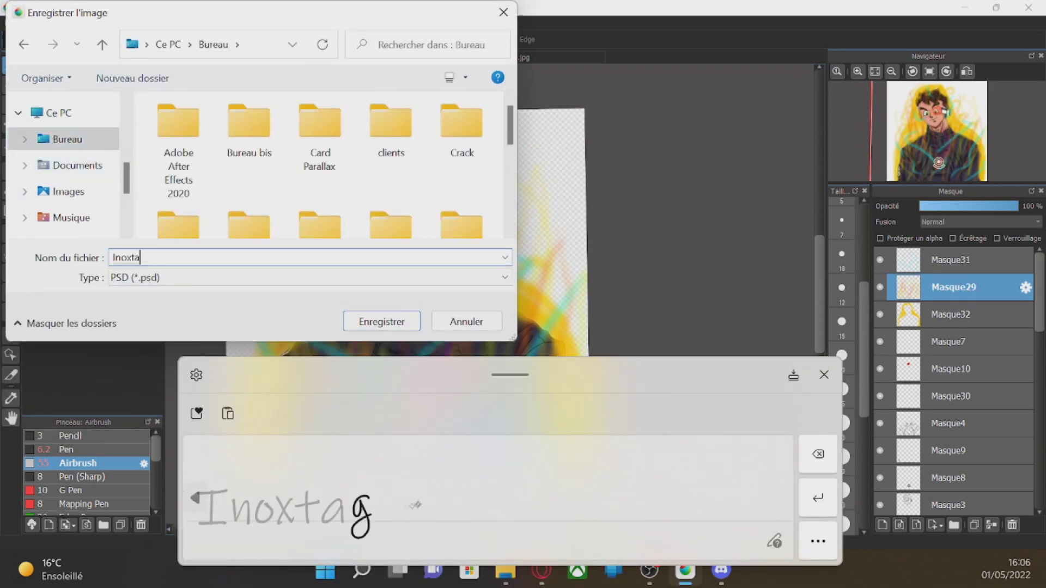
type(" œ")
left_click(818, 454)
type("SS 5")
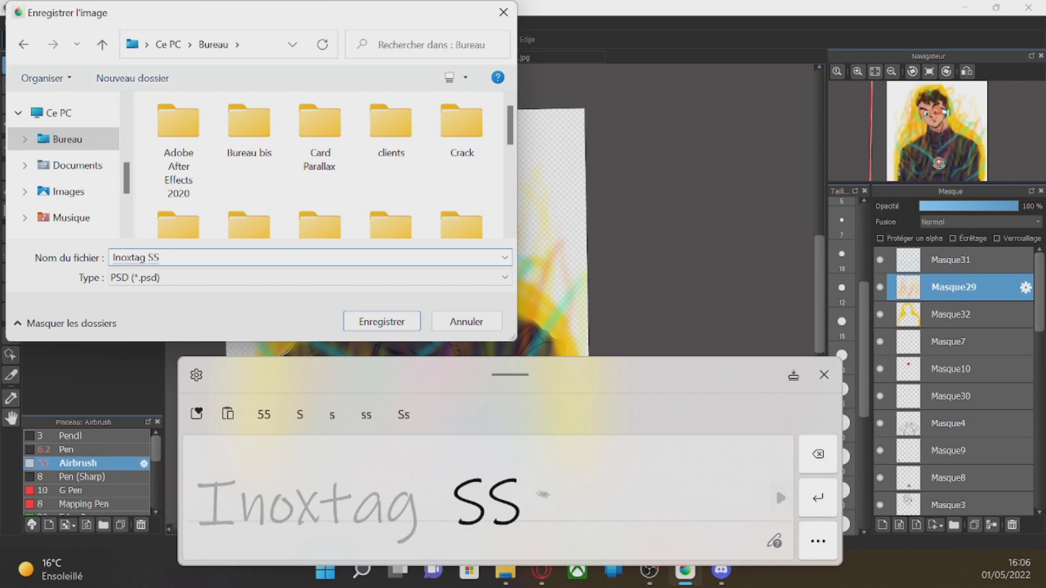
key("BackSpace")
key("BackSpace")
type("J")
left_click(382, 321)
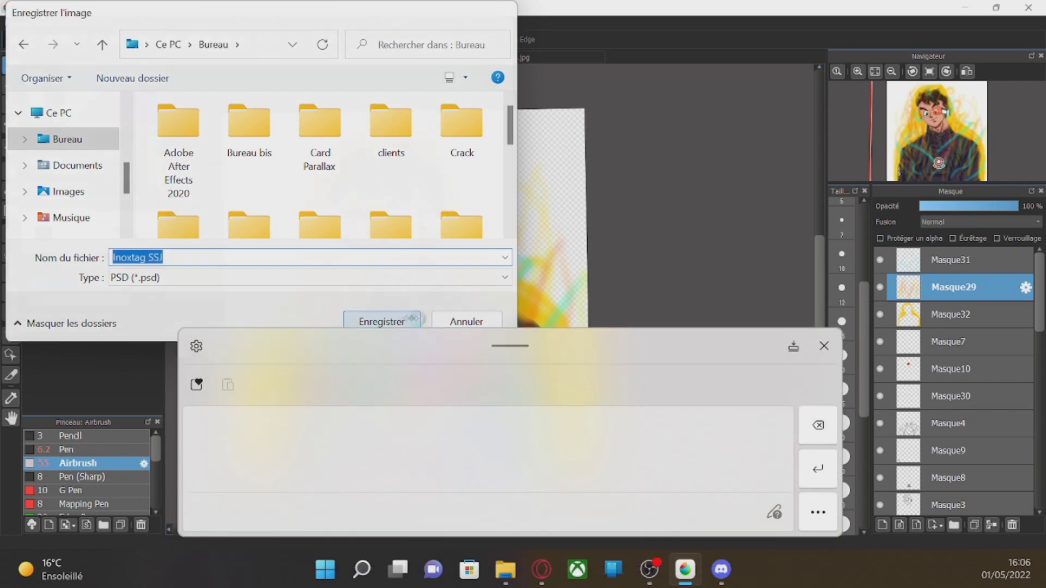
left_click(13, 20)
left_click(60, 203)
key("Return")
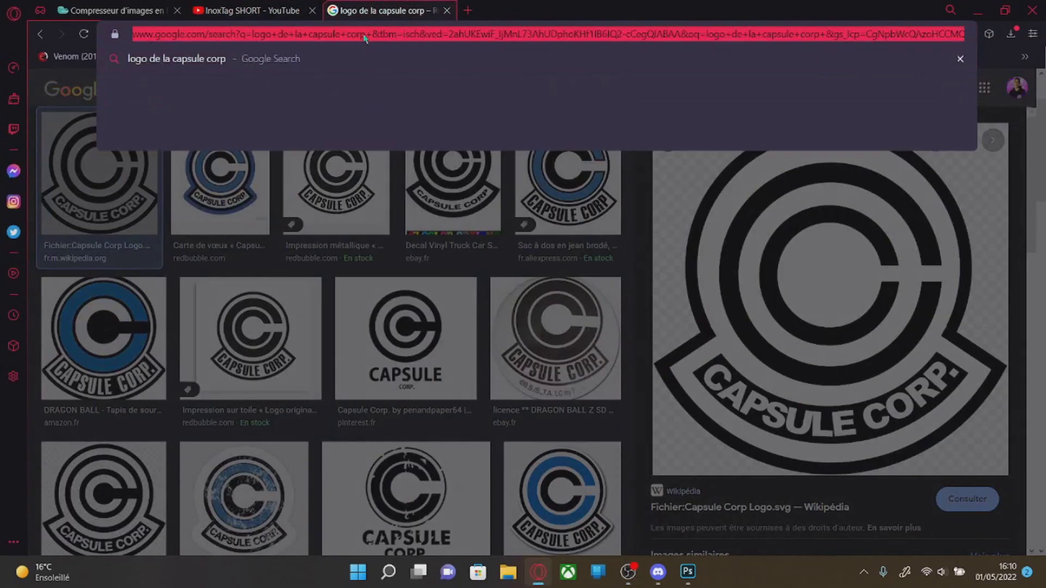
Search Google Images for namek, open a landscape picture of the planet and copy the image.
type("namek")
key("Return")
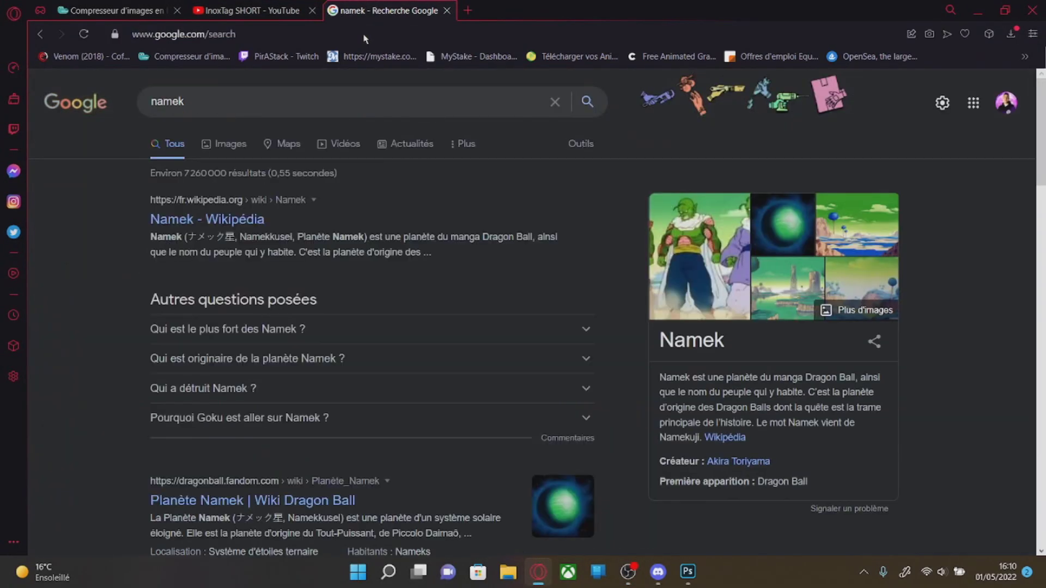
left_click(232, 155)
scroll(680, 290, "down", 1)
left_click(152, 209)
scroll(810, 267, "down", 5)
scroll(810, 267, "down", 4)
left_click(948, 327)
right_click(862, 276)
left_click(708, 439)
Paste the Namek landscape into the Photoshop document, scale it over the canvas and place its layer below Masque6 behind the character.
left_click(687, 571)
key("ctrl+v")
key("ctrl+t")
left_click_drag(343, 291, 339, 256)
key("Return")
left_click_drag(661, 230, 675, 465)
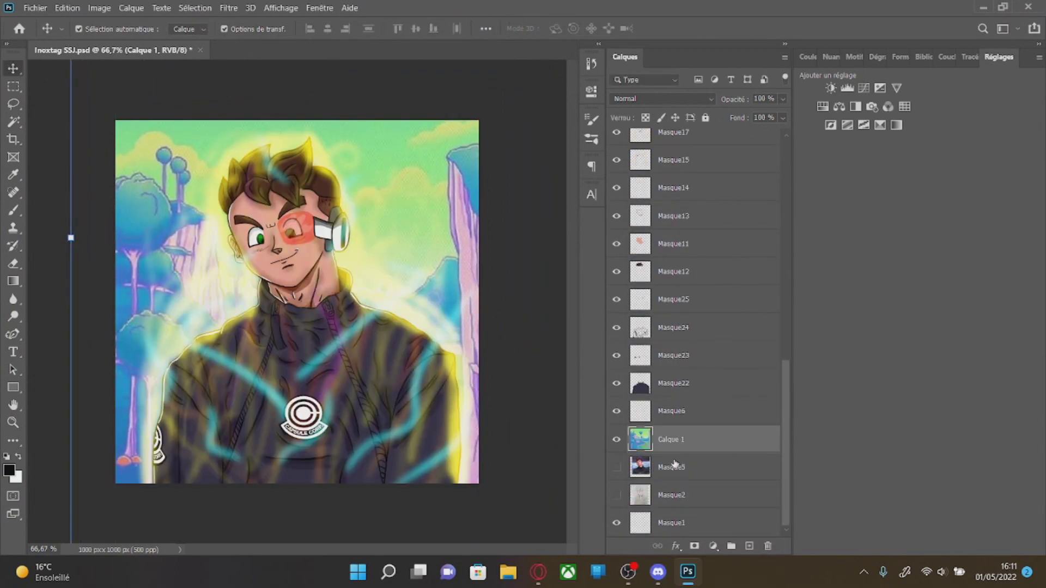
key("ctrl+t")
key("Return")
Set layer Masque29 to the Densité linéaire - (Ajout) blending mode and duplicate the layer.
left_click(193, 292)
left_click(670, 99)
left_click(652, 234)
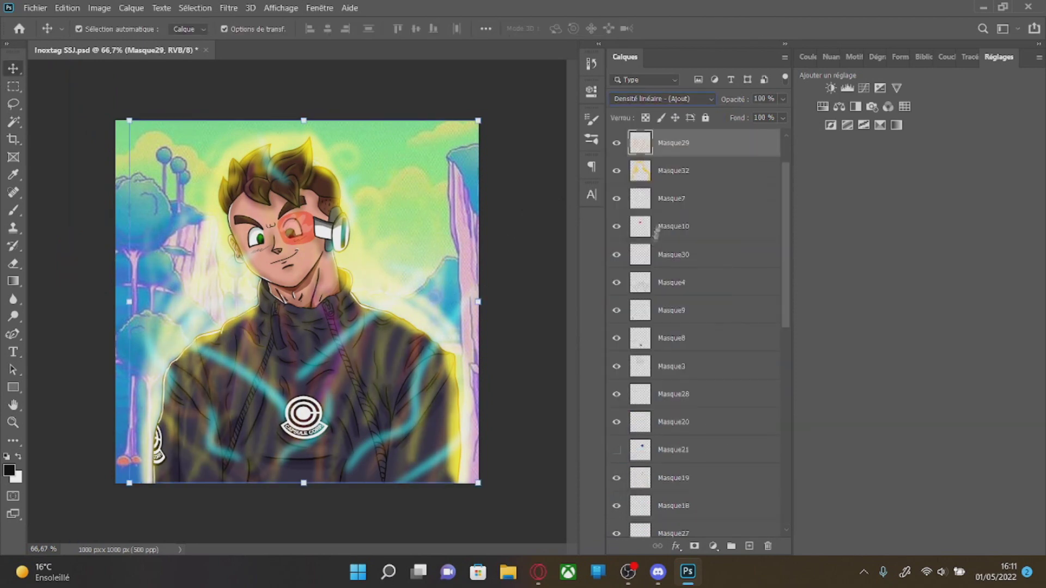
right_click(667, 145)
left_click(708, 60)
key("Return")
Set Masque29 copie to the Lumière linéaire blending mode with 63% opacity.
left_click(662, 98)
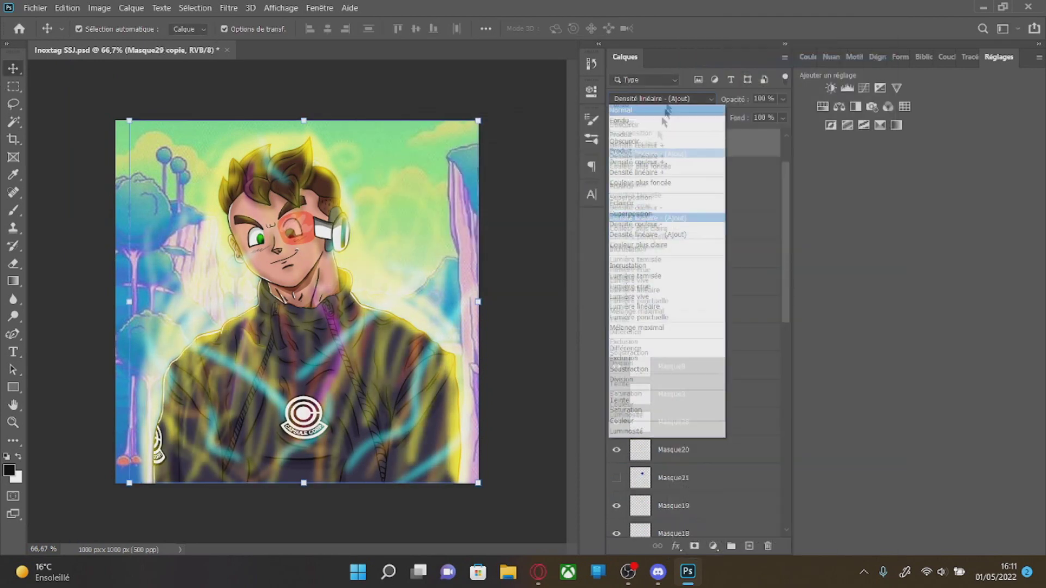
left_click(652, 296)
left_click(536, 231)
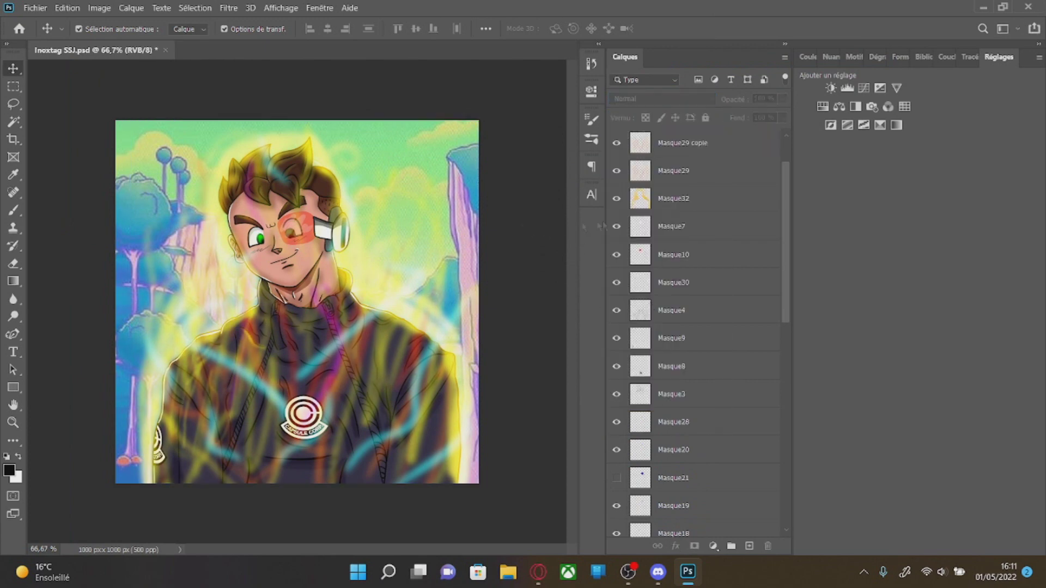
left_click(700, 137)
left_click_drag(749, 118, 758, 119)
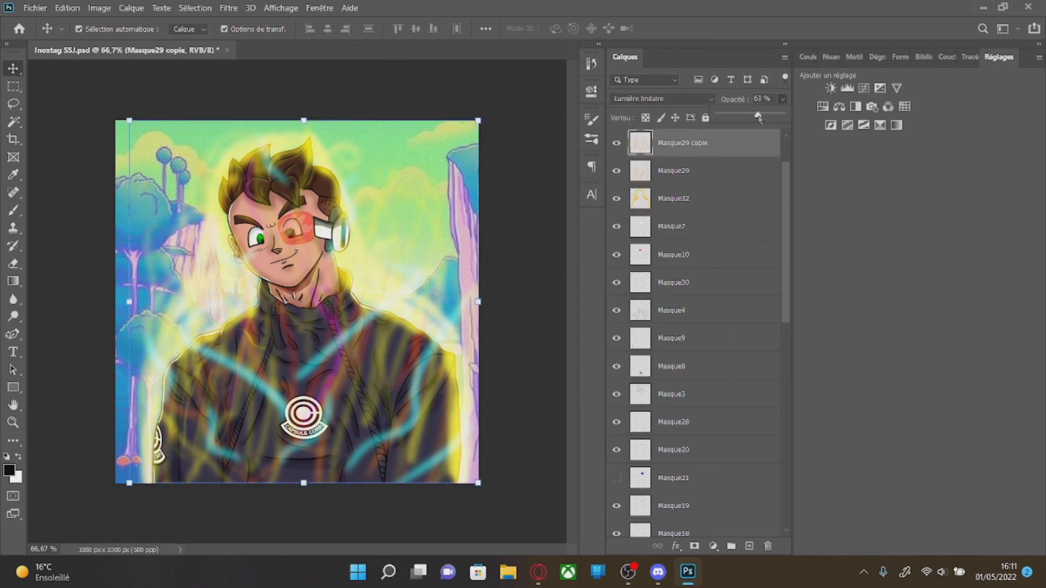
left_click(512, 171)
Set the yellow aura layer Masque32 to the Densité linéaire - (Ajout) blending mode.
left_click(675, 198)
left_click(662, 99)
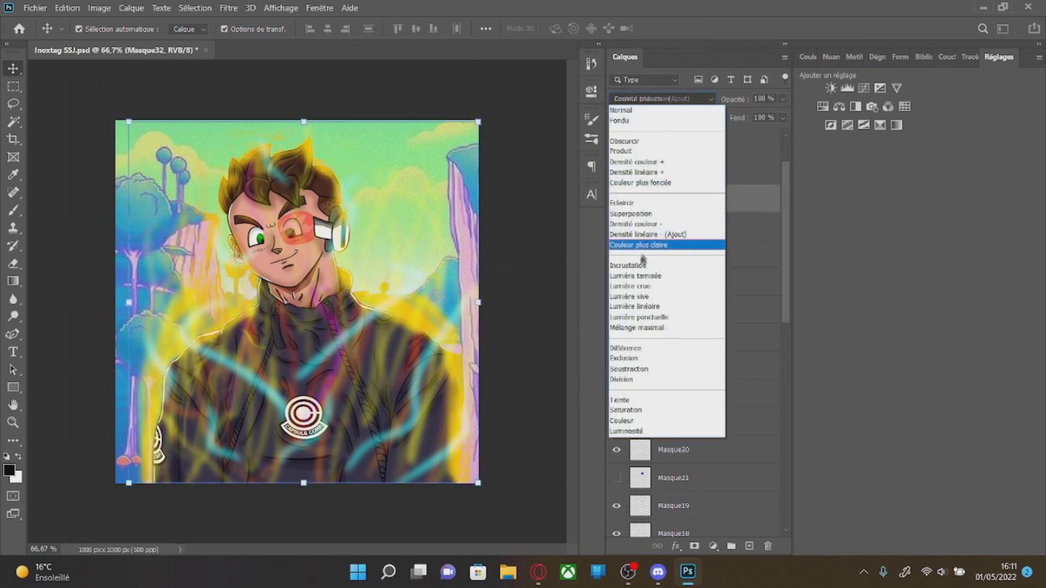
left_click(641, 234)
Duplicate Masque32, set the copy to Lumière tamisée and place it directly above the background layer Calque 1.
right_click(673, 198)
left_click(703, 72)
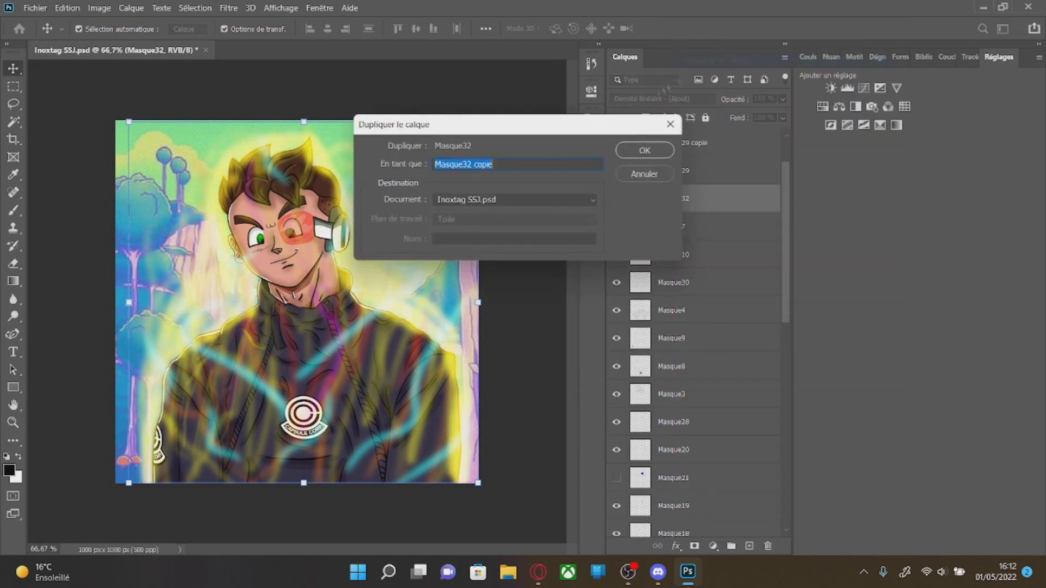
left_click(645, 149)
left_click(662, 98)
left_click(649, 280)
left_click_drag(674, 204, 670, 425)
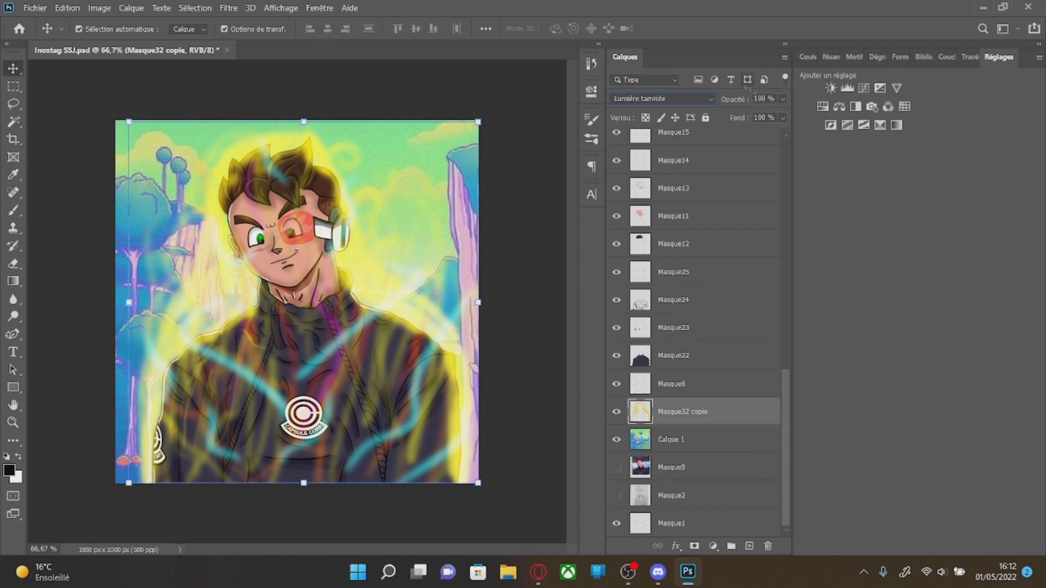
left_click(515, 212)
Try a Luminosité/Contraste adjustment layer with contrast 66 on top of the artwork.
left_click(380, 321)
left_click(616, 143)
left_click(616, 142)
left_click(830, 88)
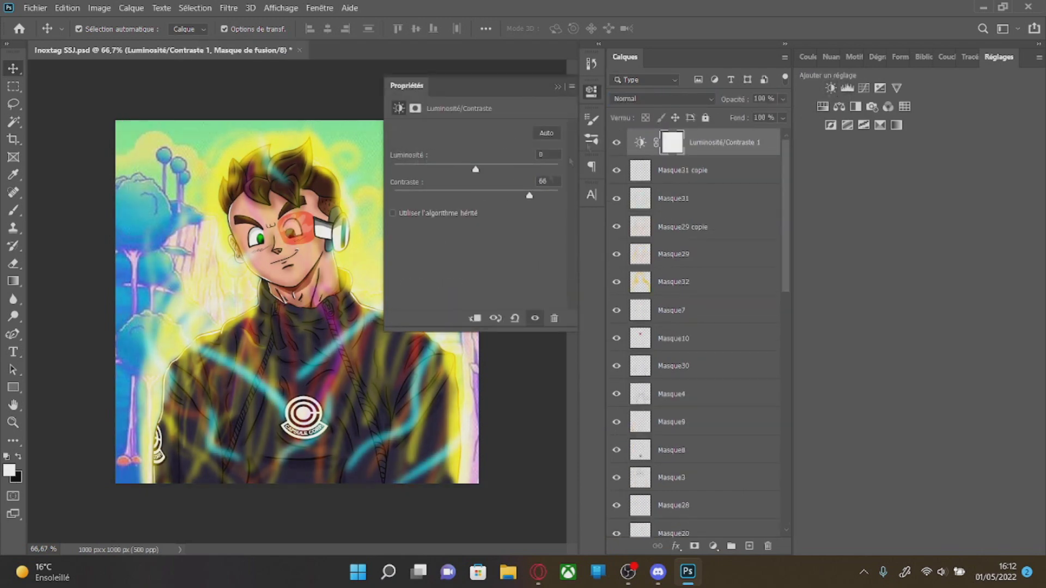
left_click(592, 91)
key("ctrl+z")
Add a Luminosité/Contraste adjustment layer above all layers and raise its contrast.
left_click(830, 88)
left_click_drag(475, 195, 513, 196)
left_click_drag(476, 169, 475, 168)
left_click(557, 86)
left_click(191, 160)
Hide the background, aura, glow and adjustment layers so only the plain character layers stay visible.
left_click(329, 326)
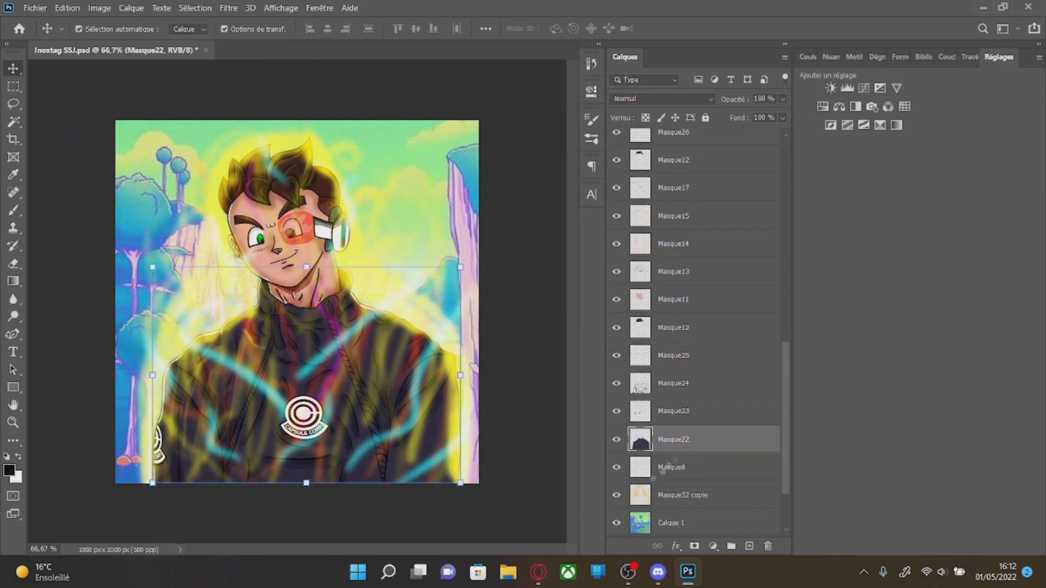
left_click(616, 523)
scroll(626, 327, "up", 10)
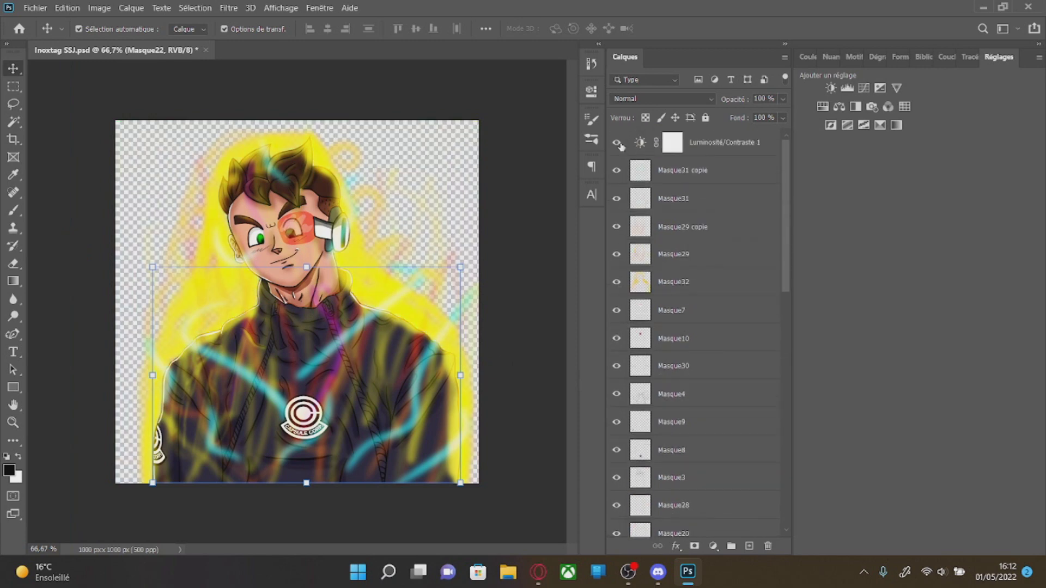
scroll(621, 146, "down", 10)
left_click(616, 412)
Merge the visible layers, copy the merged character and undo the merge.
right_click(665, 355)
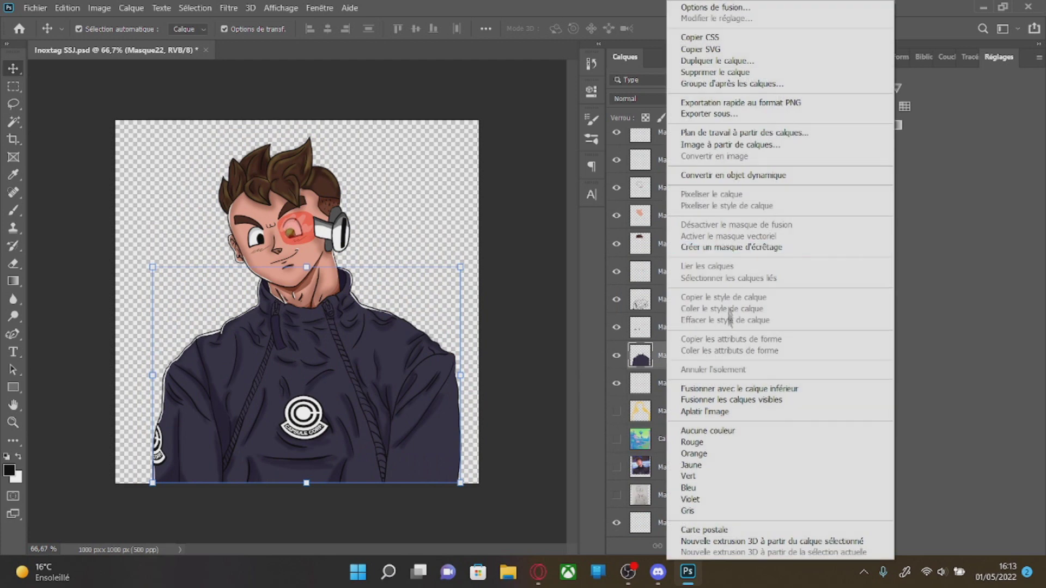
left_click(730, 399)
right_click(647, 338)
left_click(565, 312)
right_click(673, 339)
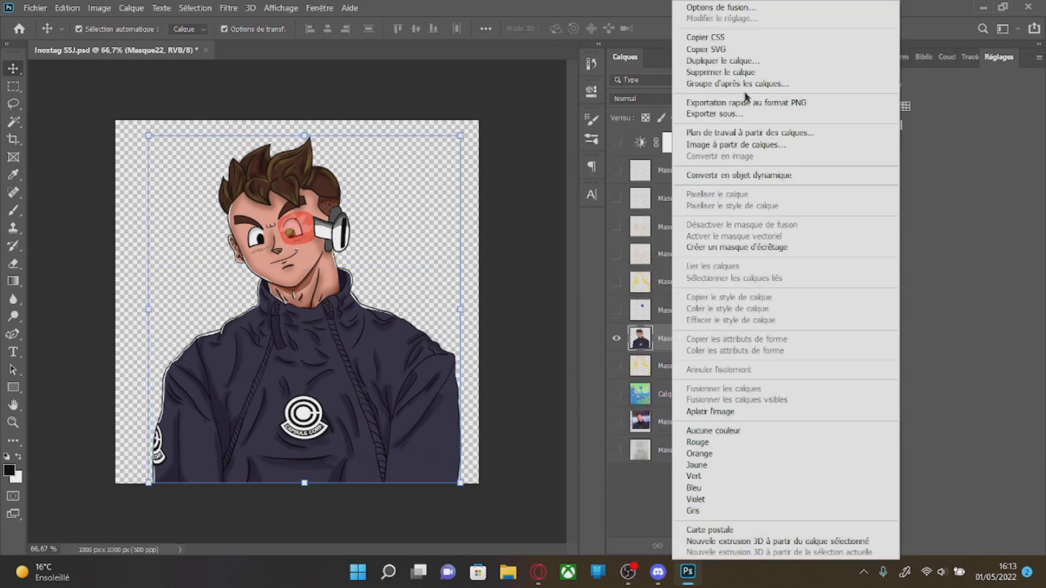
left_click(528, 134)
key("ctrl+c")
key("ctrl+z")
Paste the merged character above Calque 1 and keep it aligned with the original character layers.
scroll(690, 430, "down", 10)
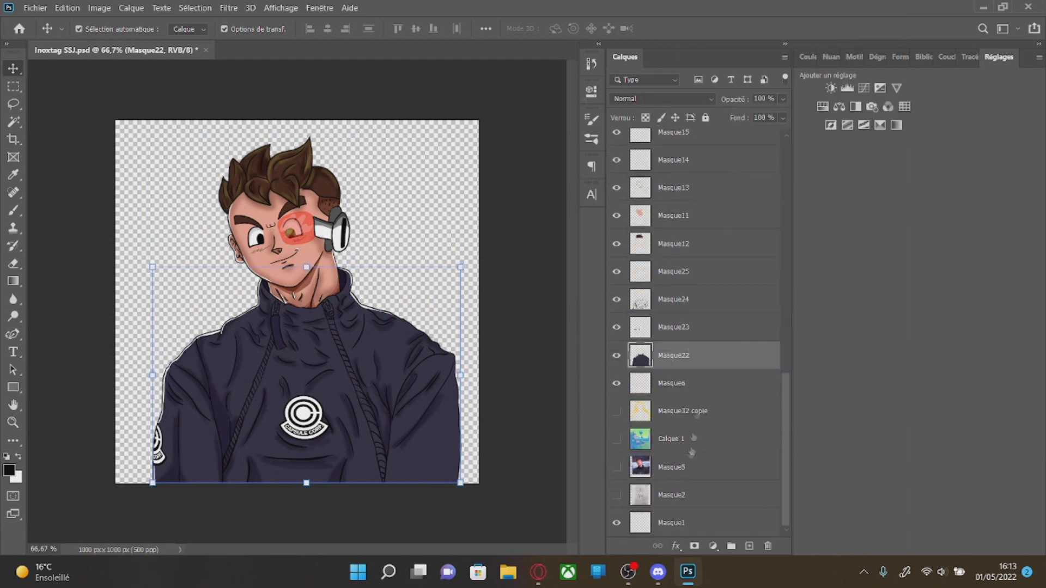
left_click(692, 440)
key("ctrl+v")
key("ctrl+z")
key("ctrl+z")
key("ctrl+z")
key("ctrl+z")
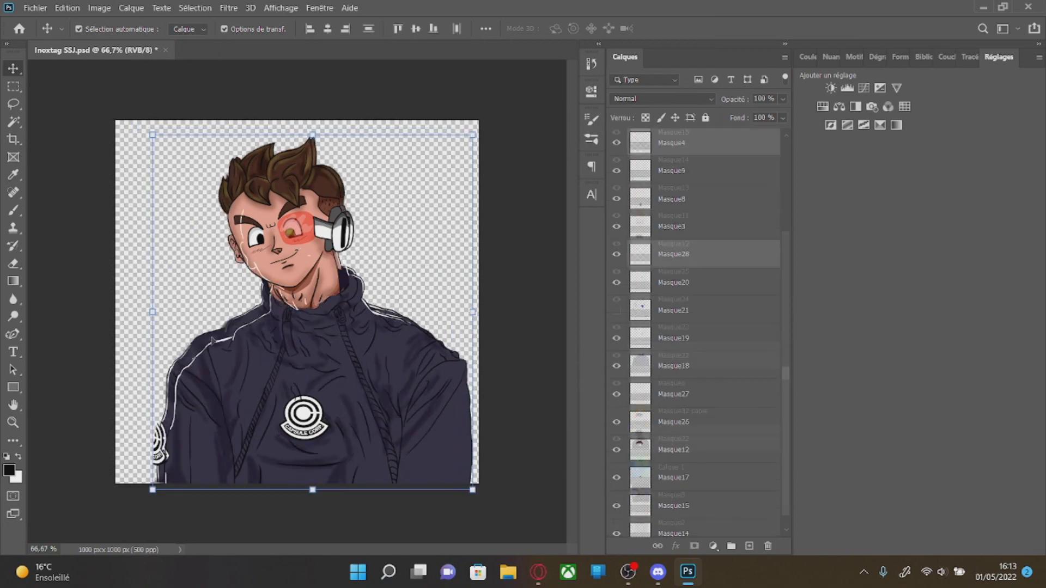
left_click_drag(190, 329, 198, 337)
scroll(193, 319, "up", 4)
left_click(242, 235)
scroll(242, 236, "down", 3)
scroll(242, 236, "down", 4)
Apply the Minimum filter to the merged character copy above Calque 1.
left_click(228, 7)
scroll(714, 508, "down", 4)
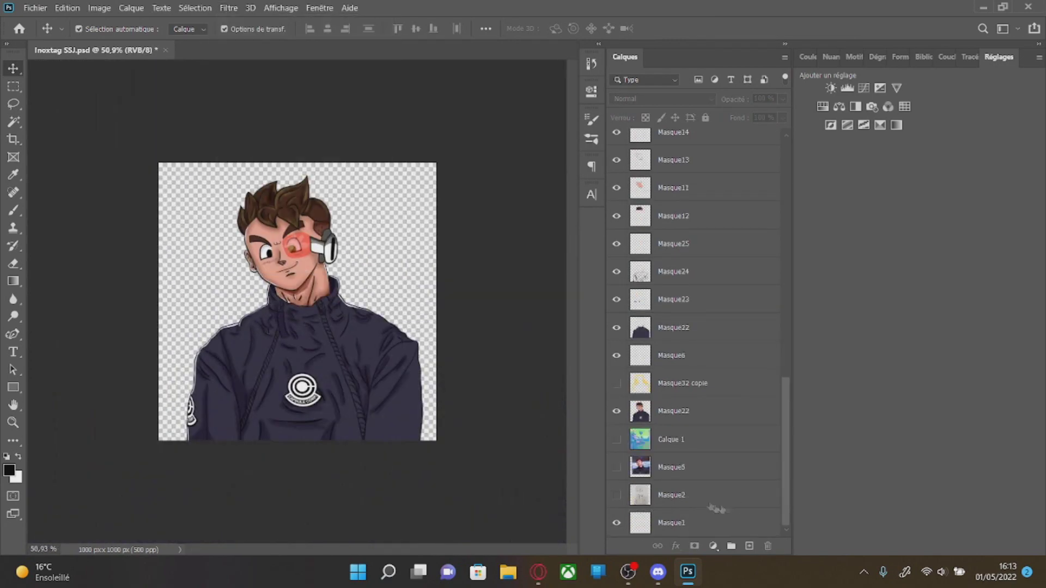
left_click(692, 412)
left_click(228, 8)
mouse_move(252, 265)
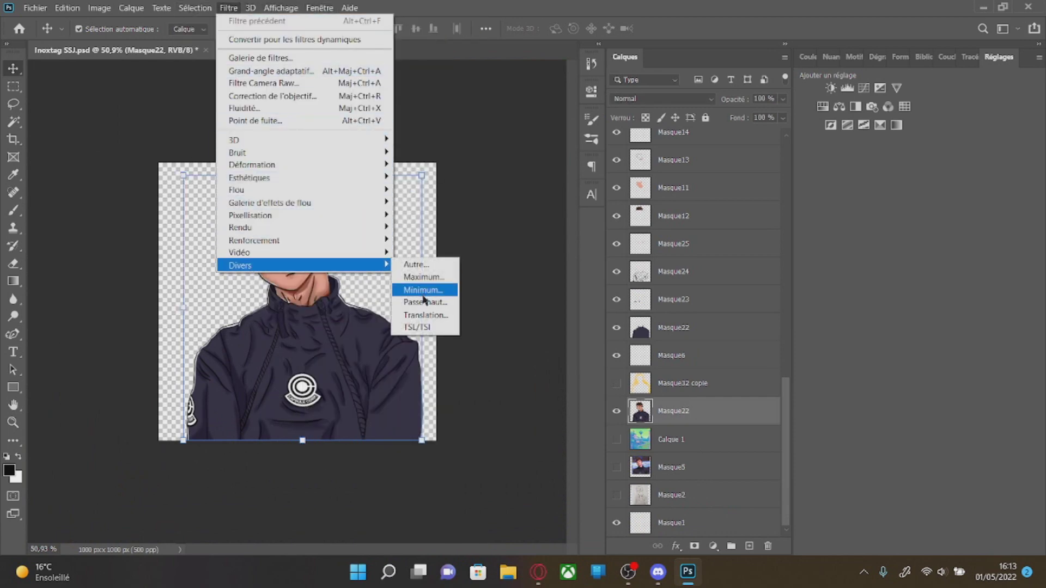
left_click(422, 291)
left_click(586, 115)
Turn the merged copy white with a Teinte/Saturation adjustment at full lightness and merge the adjustment into it.
left_click(823, 107)
left_click_drag(476, 237, 665, 257)
left_click(557, 87)
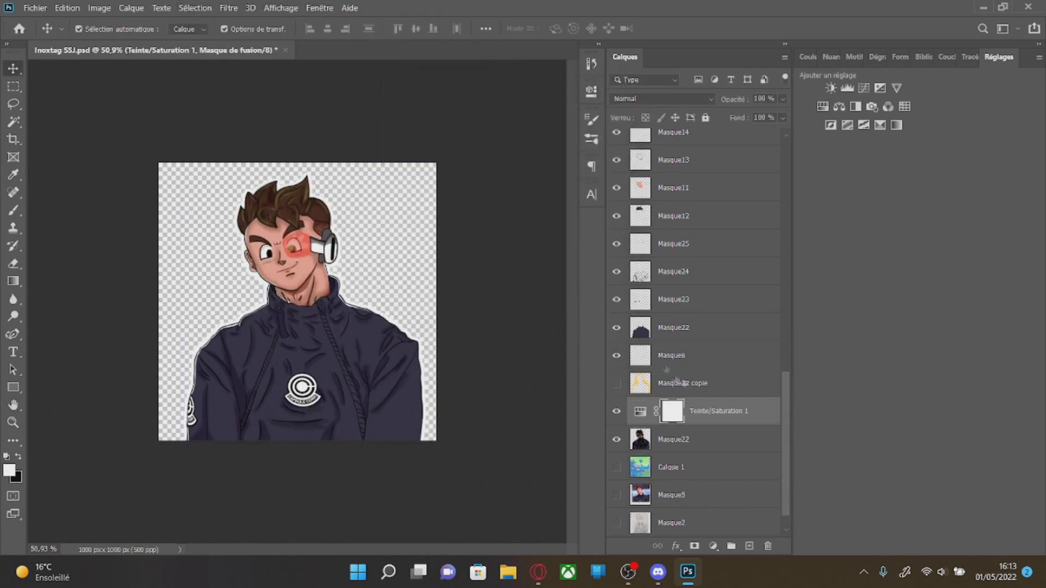
key("ctrl+e")
Place the white silhouette above Masque32 copie and make the background, aura and effect layers visible again.
left_click(617, 438)
left_click_drag(660, 413, 657, 377)
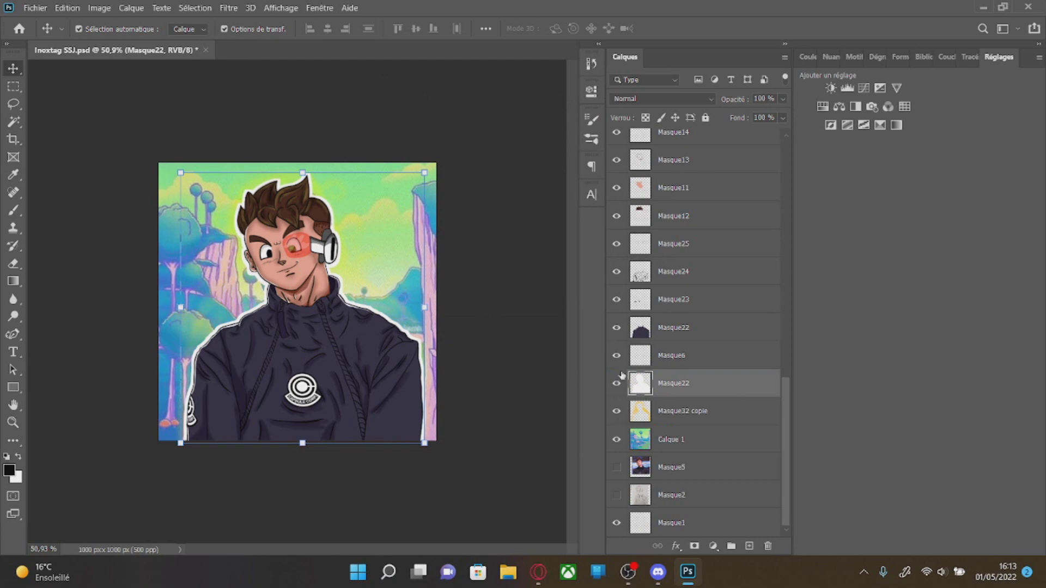
scroll(618, 300, "up", 10)
left_click(617, 170)
left_click_drag(617, 191, 616, 282)
scroll(365, 275, "up", 3)
Apply the Flou optimisé filter to the background layer Calque 1.
scroll(675, 363, "down", 10)
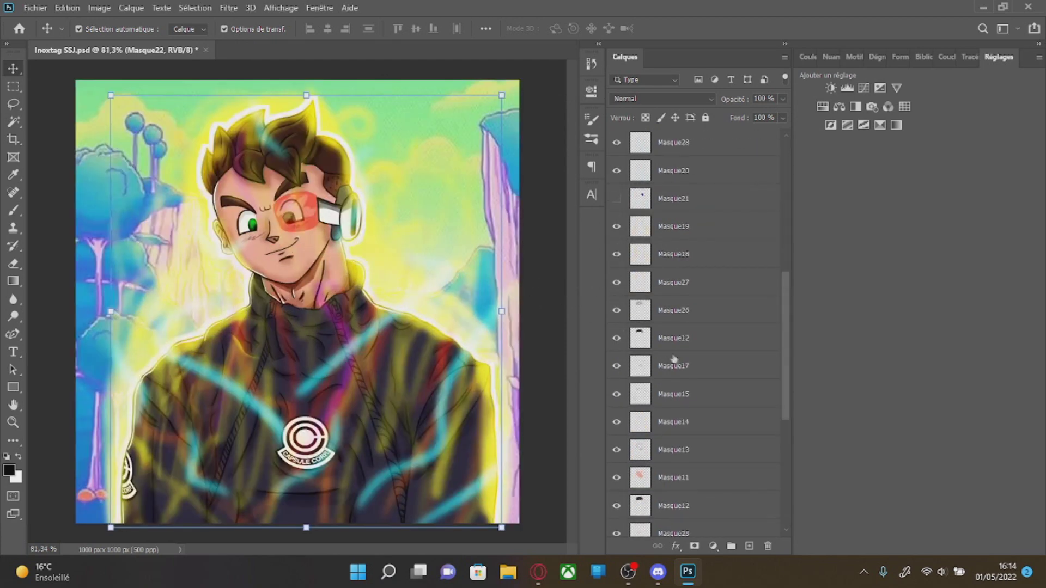
scroll(381, 284, "down", 2)
left_click(671, 439)
left_click(228, 8)
mouse_move(256, 189)
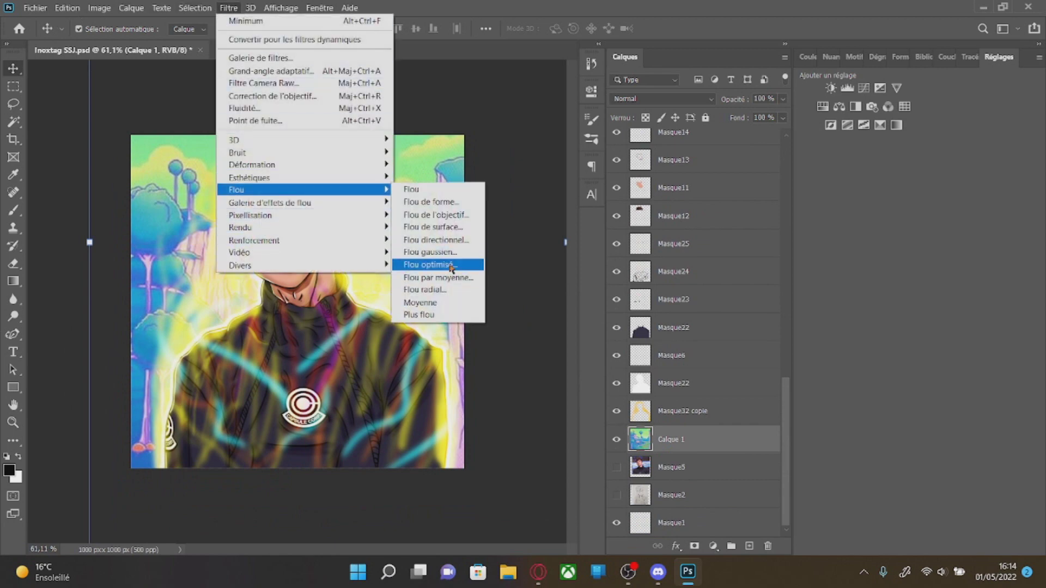
left_click(427, 268)
left_click(699, 113)
Add the text INOXTAG beside the head and set its font to No Virus.
key("t")
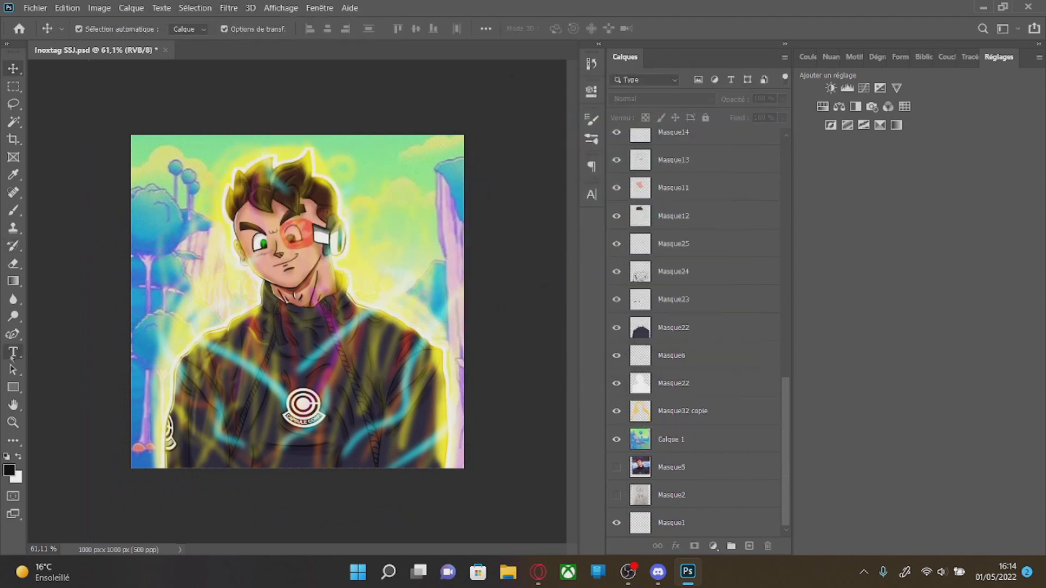
left_click(391, 213)
type("INOXTAG")
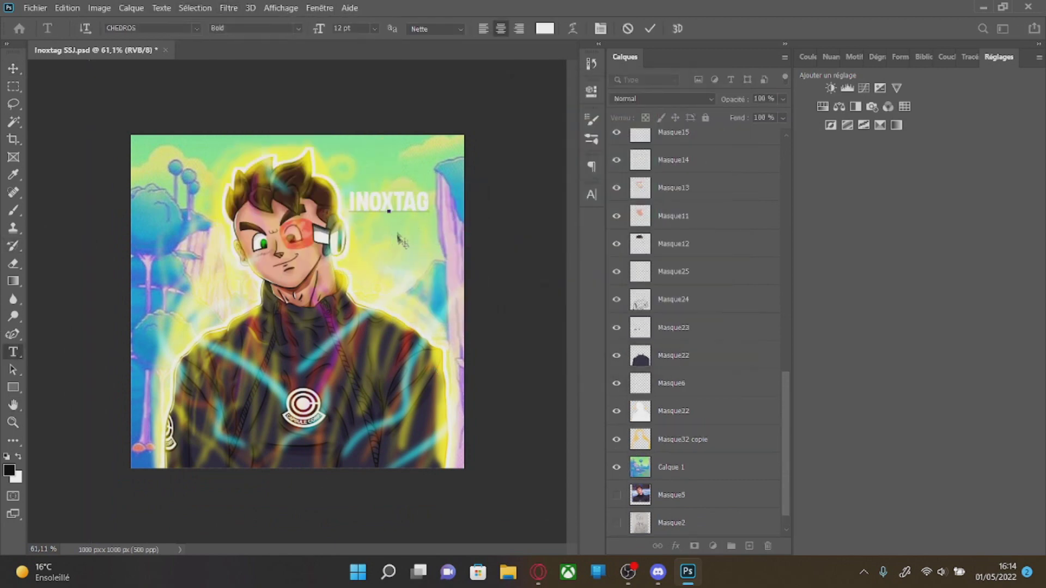
left_click(196, 29)
left_click(270, 84)
Move the INOXTAG text down to the image-right shoulder, scaling and rotating it to match the slope.
left_click(13, 69)
left_click_drag(424, 203, 425, 285)
left_click_drag(438, 273, 463, 319)
scroll(436, 289, "up", 10)
scroll(493, 306, "down", 4)
scroll(510, 314, "right", 3)
left_click_drag(450, 318, 453, 326)
Warp the INOXTAG text so it curves along the shoulder outline and adjust its size.
right_click(442, 316)
left_click(507, 157)
left_click_drag(425, 280, 426, 314)
key("Return")
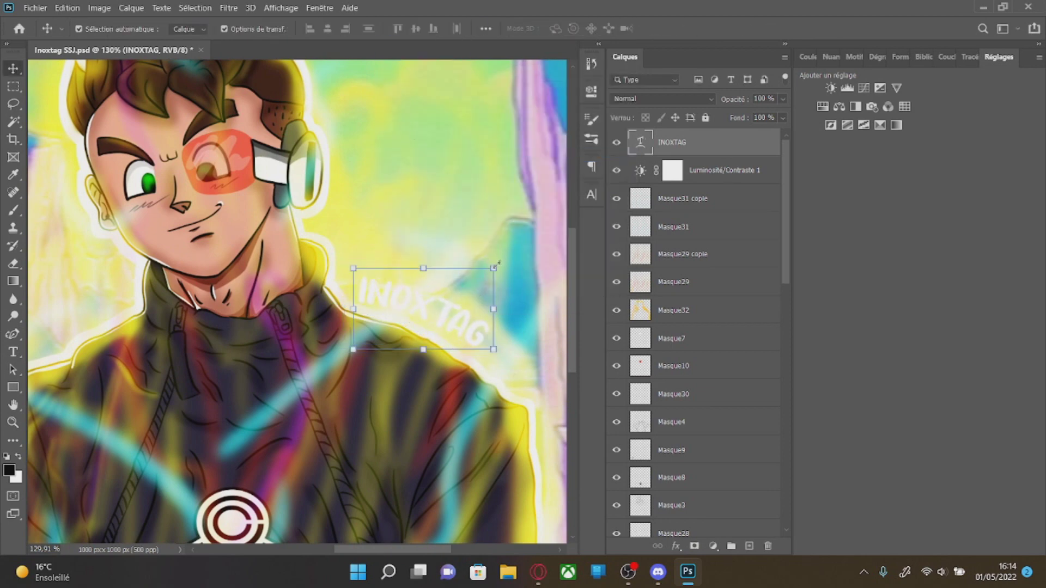
left_click_drag(499, 264, 518, 269)
key("Return")
Add a second text INOXTAG SHORT and shrink and tilt it to fit inside the red visor lens.
key("t")
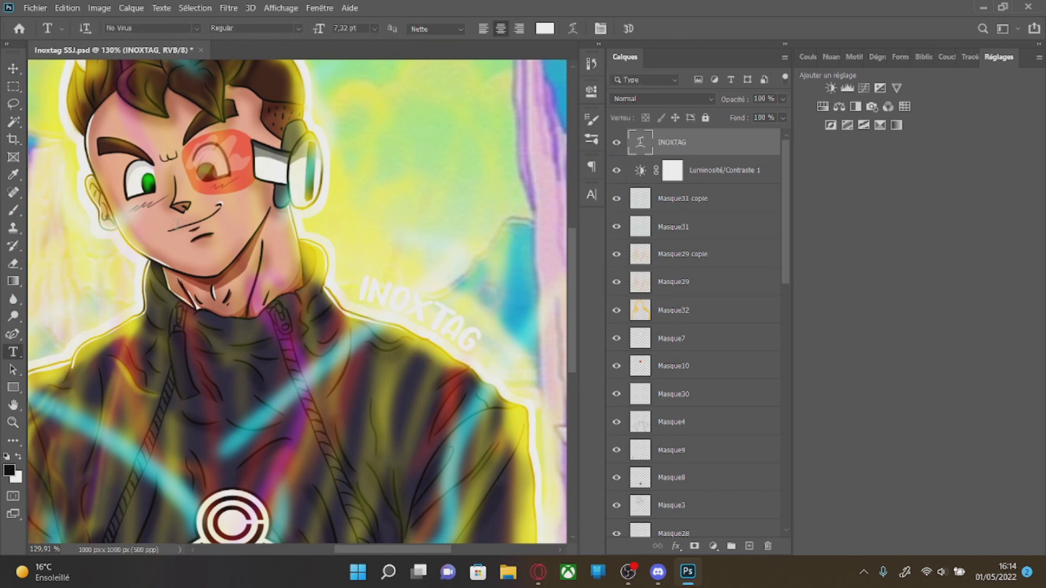
left_click(200, 170)
type("INOXTAG SHORT")
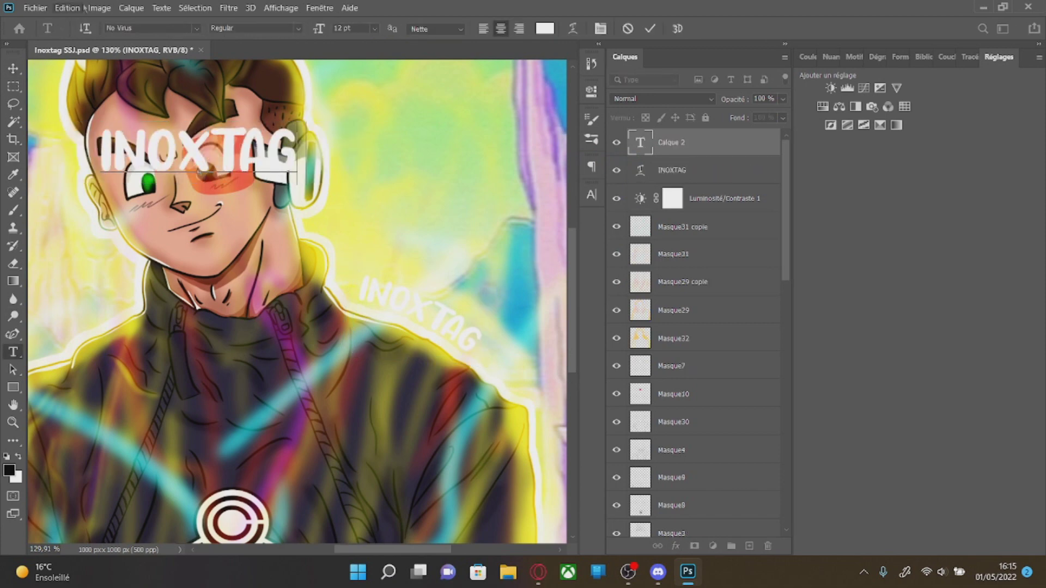
left_click(12, 70)
left_click_drag(391, 149, 122, 131)
left_click_drag(130, 153, 224, 167)
mouse_move(262, 157)
left_mouse_down()
mouse_move(249, 159)
mouse_move(269, 190)
mouse_move(278, 185)
mouse_move(263, 170)
left_mouse_up()
scroll(204, 164, "up", 5)
key("Return")
Change the colour of the INOXTAG SHORT text to bright yellow.
left_click(260, 187)
double_click(640, 142)
left_click(545, 28)
left_click_drag(202, 380, 202, 390)
mouse_move(169, 266)
left_mouse_down()
mouse_move(283, 267)
mouse_move(175, 257)
left_mouse_up()
left_click(337, 239)
Duplicate the visor text just below itself, replace its wording with the creator's credit line and position it under INOXTAG SHORT.
left_click(13, 69)
left_click_drag(268, 168, 272, 196, "alt")
double_click(273, 196)
type("By Nico")
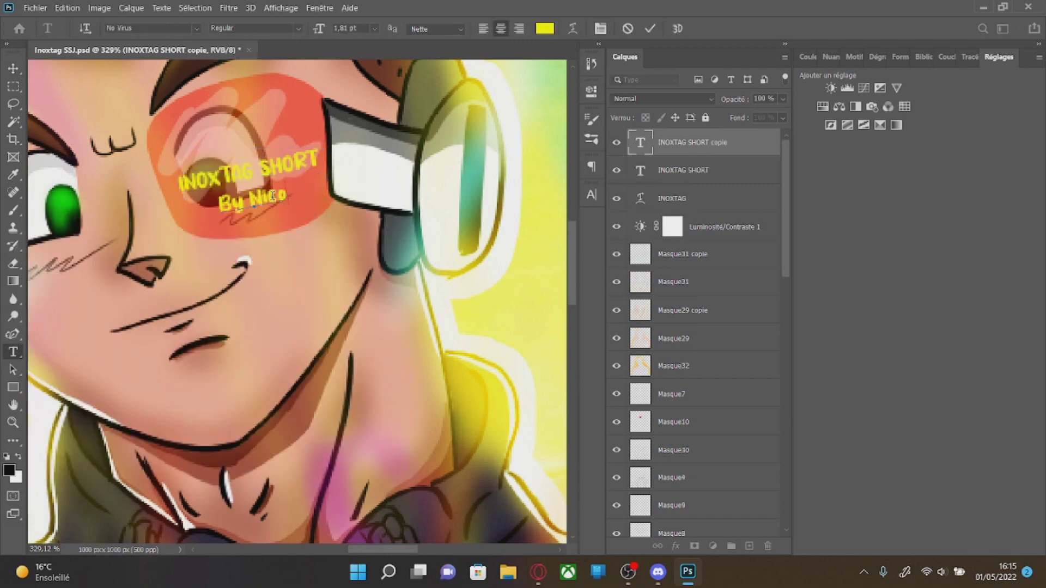
key("Escape")
key("v")
left_click_drag(271, 197, 280, 199)
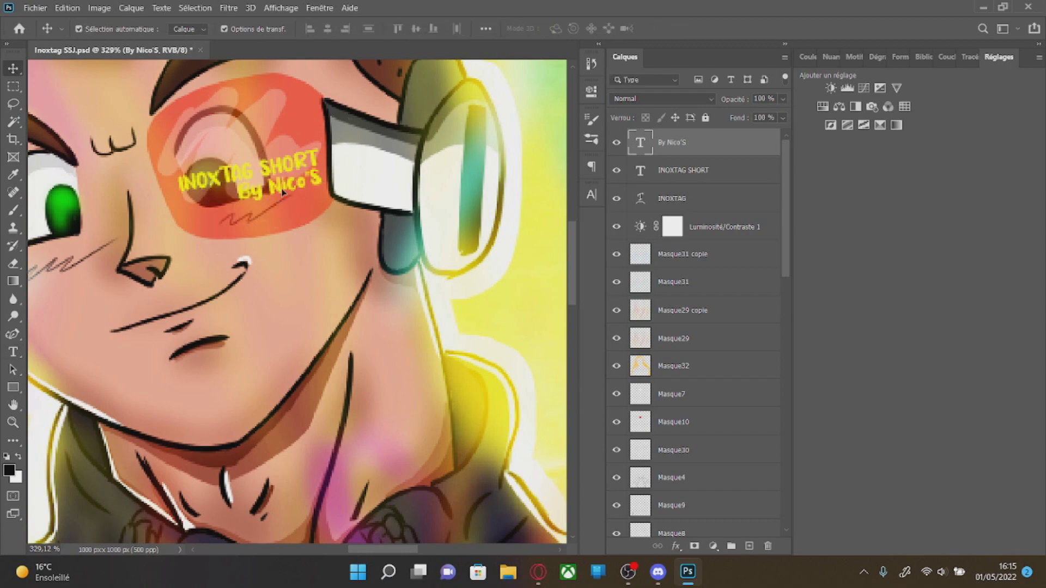
Set the credit line and INOXTAG SHORT text layers to the Densité linéaire - (Ajout) blending mode.
left_click(549, 136)
scroll(549, 136, "down", 11)
left_click(673, 143)
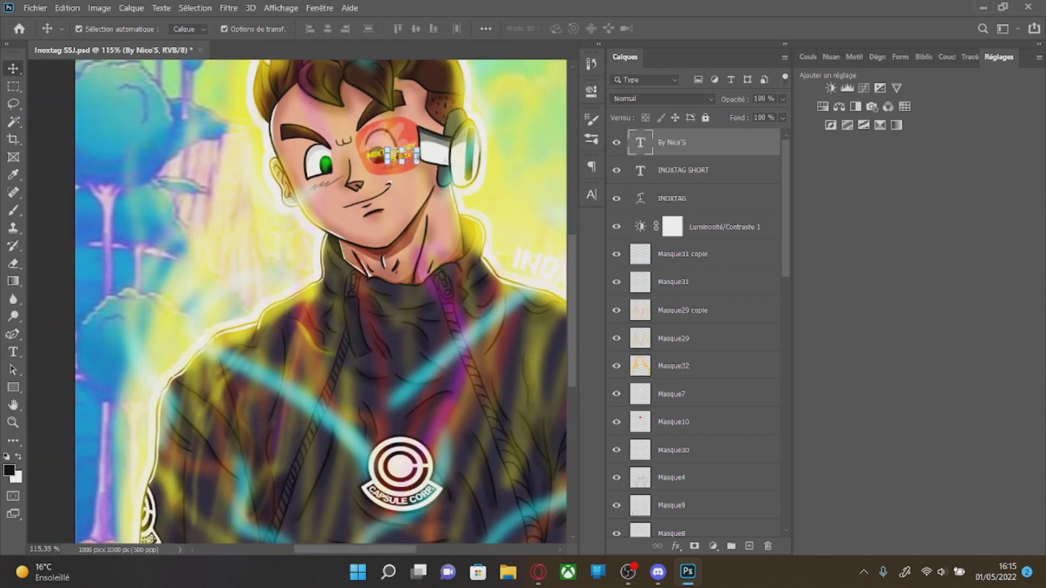
left_click(662, 99)
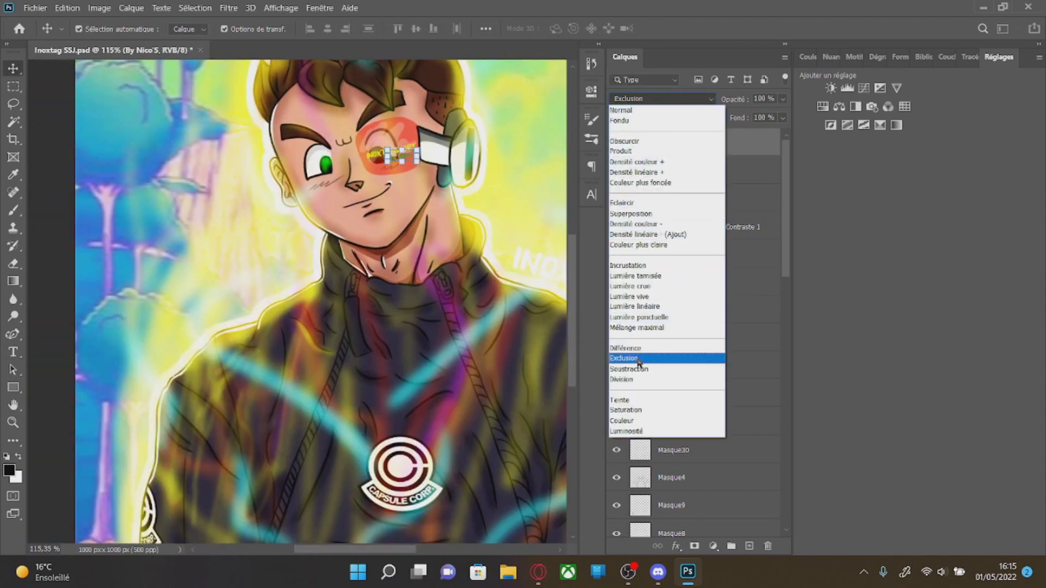
left_click(643, 235)
left_click(679, 171)
left_click(689, 99)
left_click(656, 236)
Try a drop shadow layer style in Densité linéaire - (Ajout) mode on the INOXTAG SHORT text.
right_click(681, 171)
left_click(724, 19)
left_click(551, 335)
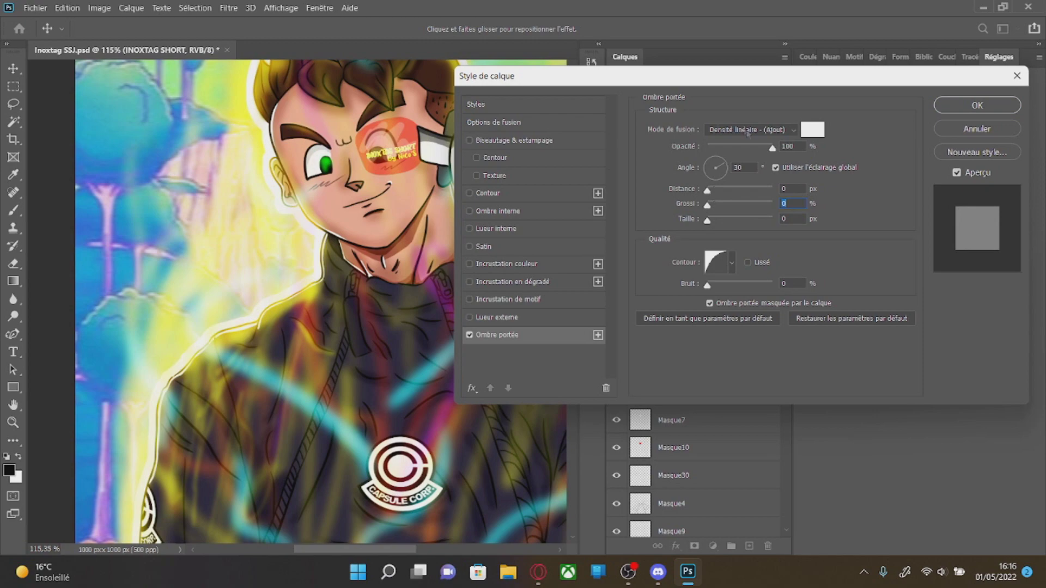
left_click(976, 106)
scroll(423, 133, "up", 8)
key("ctrl+z")
scroll(366, 197, "down", 10)
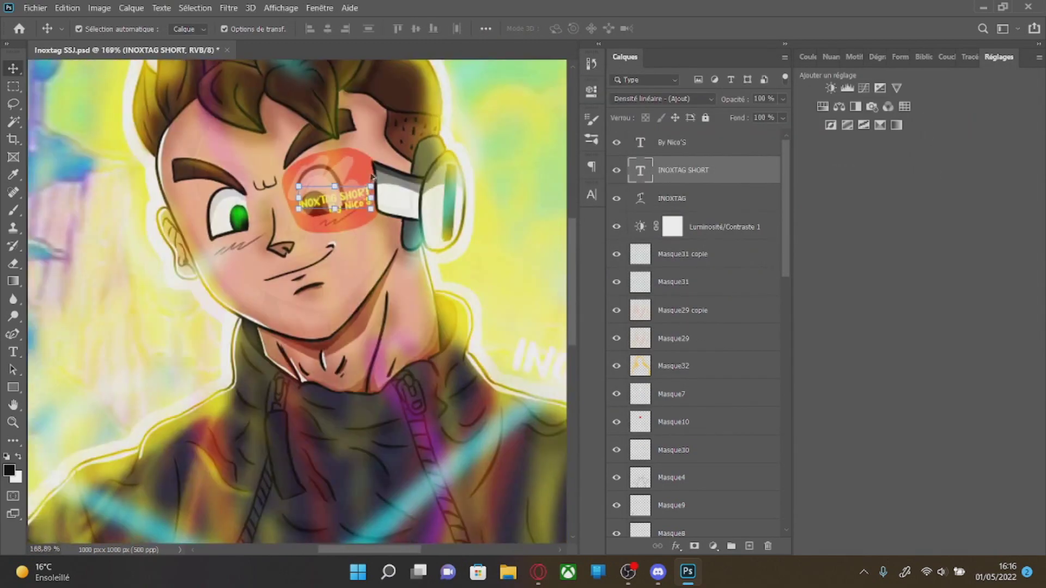
left_click(531, 196)
scroll(309, 223, "up", 13)
mouse_move(305, 243)
left_mouse_down()
mouse_move(309, 254)
mouse_move(303, 228)
mouse_move(306, 243)
left_mouse_up()
scroll(308, 241, "down", 5)
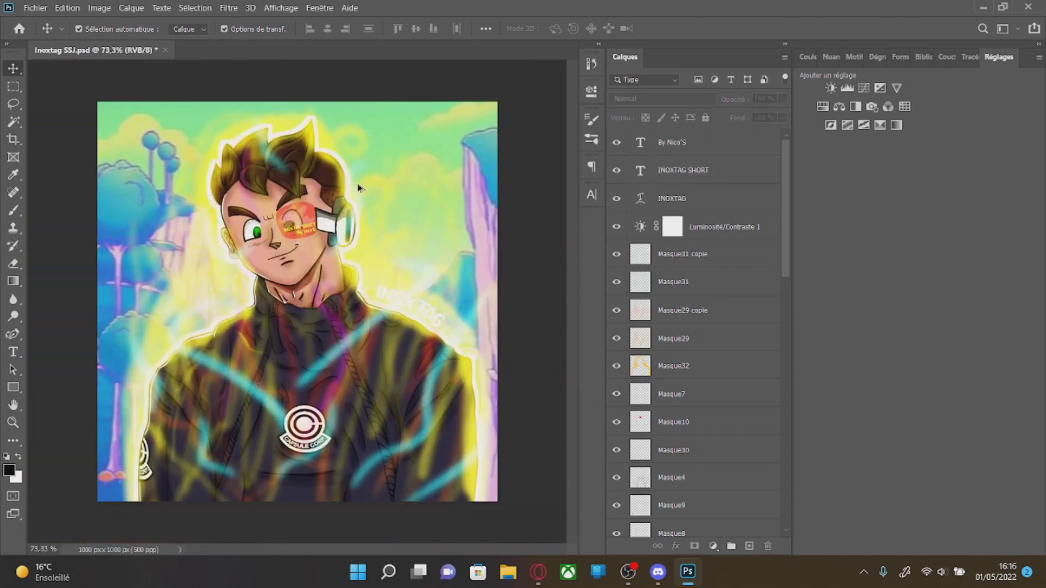
Try merging all visible layers into one and selecting the whole canvas, and undo both.
right_click(693, 286)
left_click(775, 403)
left_click(14, 86)
left_click_drag(90, 98, 974, 495)
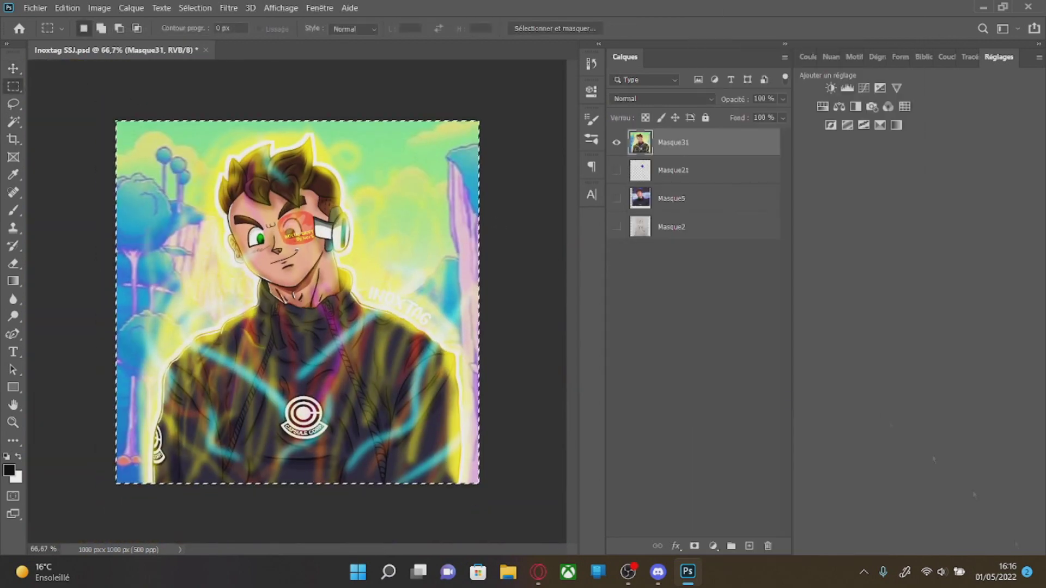
key("ctrl+z")
key("ctrl+z")
Add a black drop shadow in Normal mode at about 51% opacity to the INOXTAG shoulder text.
right_click(714, 195)
left_click(763, 20)
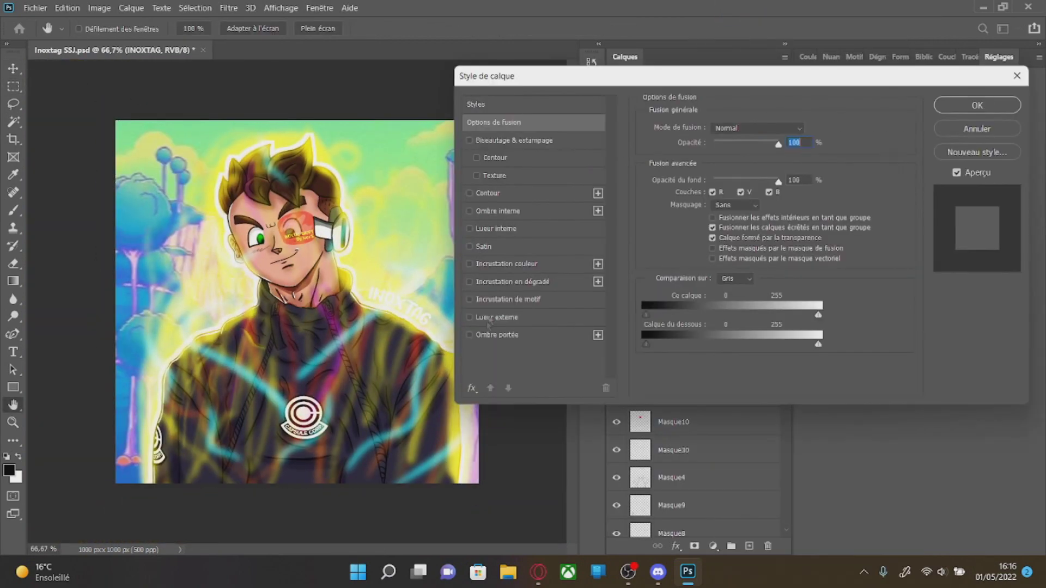
left_click(497, 335)
left_click(812, 129)
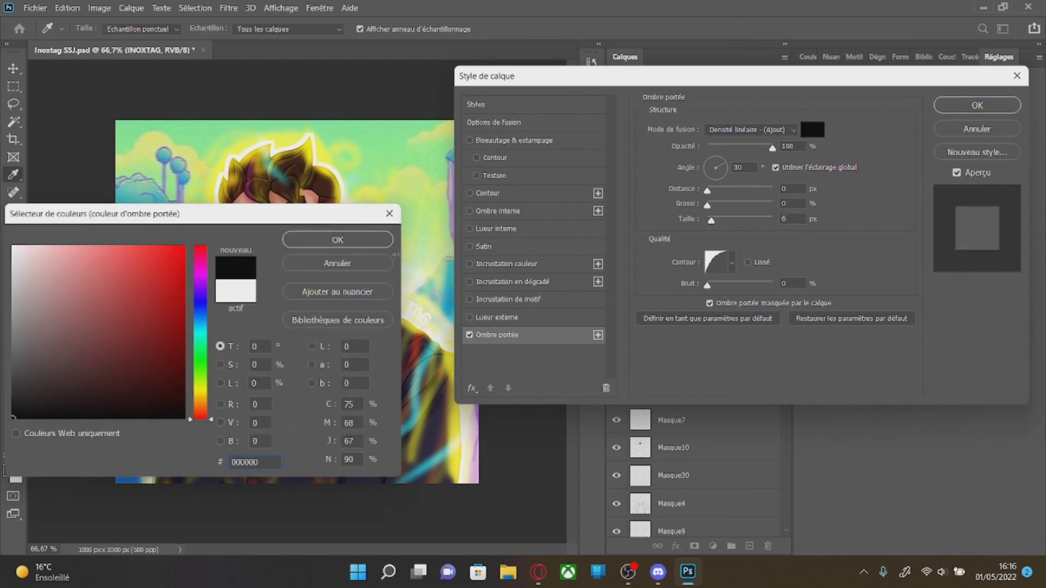
left_click(376, 242)
left_click(750, 129)
left_click(731, 142)
left_click_drag(772, 148, 741, 148)
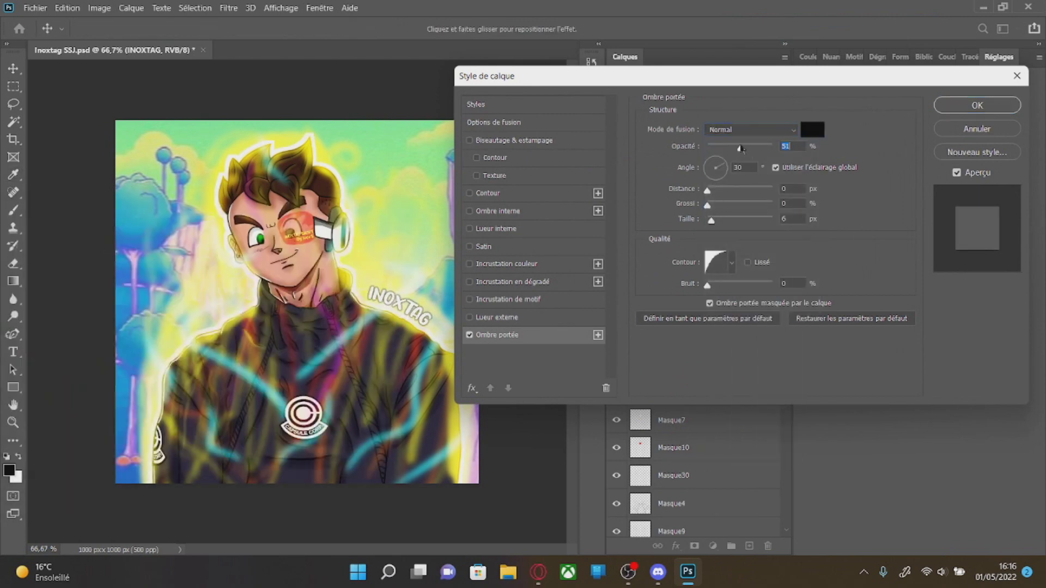
key("Return")
Change the INOXTAG text's drop shadow colour to a bright orange-yellow.
double_click(695, 231)
left_click(812, 129)
left_click_drag(200, 393, 199, 405)
left_click(183, 248)
left_click(371, 239)
key("Return")
Try again to merge the visible layers with the new shadow in place, and select the whole canvas.
right_click(715, 198)
right_click(700, 250)
left_click(762, 403)
key("ctrl+a")
key("ctrl+z")
Stamp all visible layers onto a new layer and set its Camera Raw filter to Contraste +30, Tons clairs +8, Tons foncés -13, Clarté +21.
key("ctrl+alt+shift+e")
left_click(229, 8)
left_click(268, 84)
left_click_drag(570, 282, 593, 283)
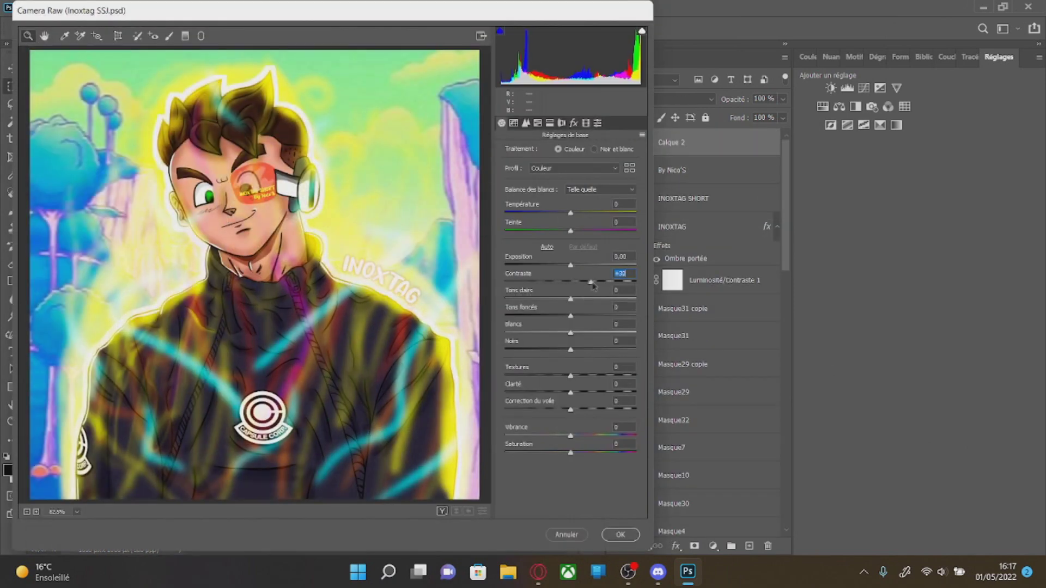
left_click_drag(571, 391, 584, 392)
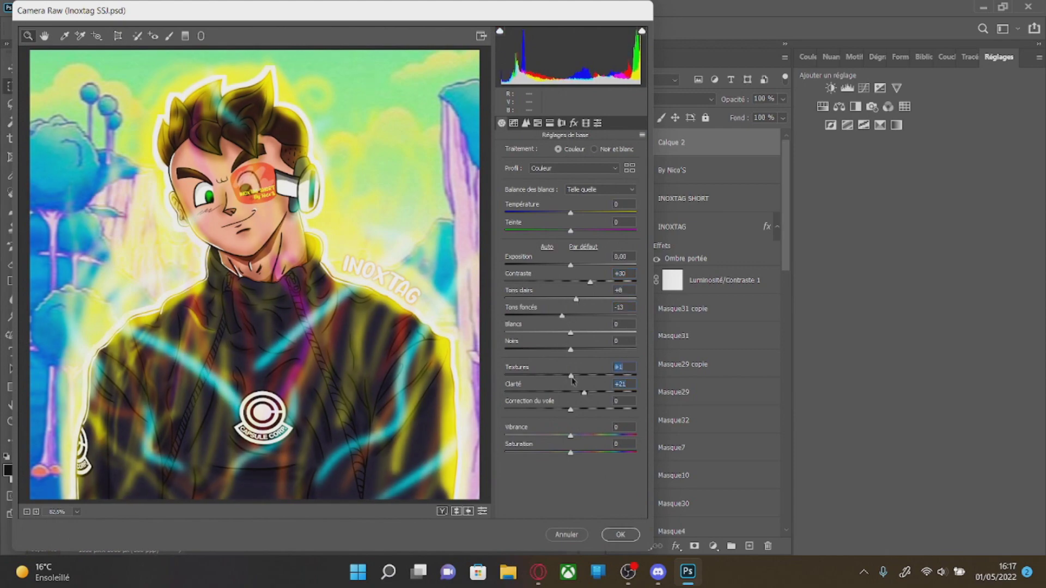
Set Camera Raw noise reduction to Luminance 20 with Détail de la luminance 37 and apply the filter.
left_click(526, 123)
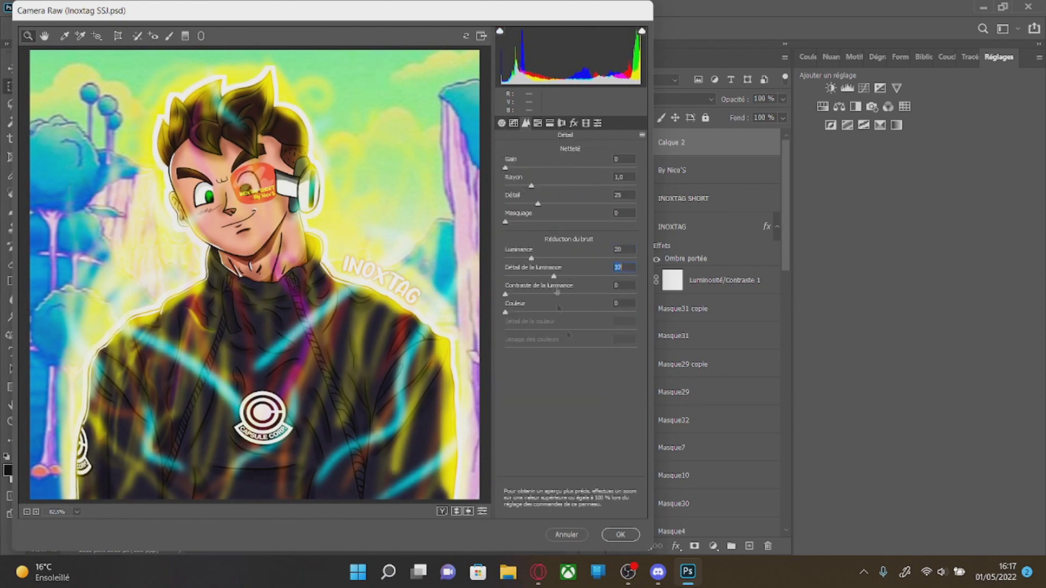
left_click(621, 535)
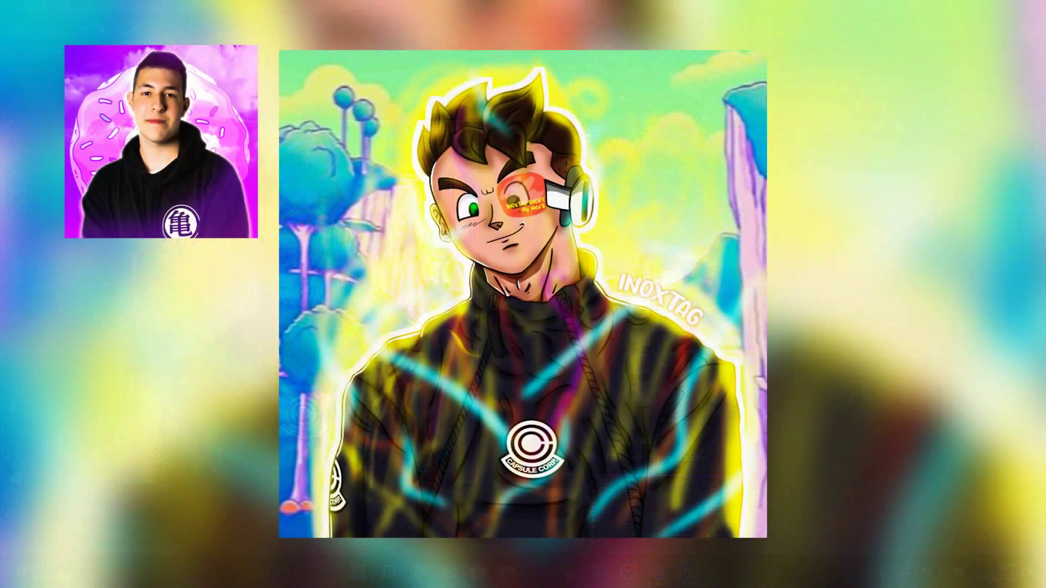